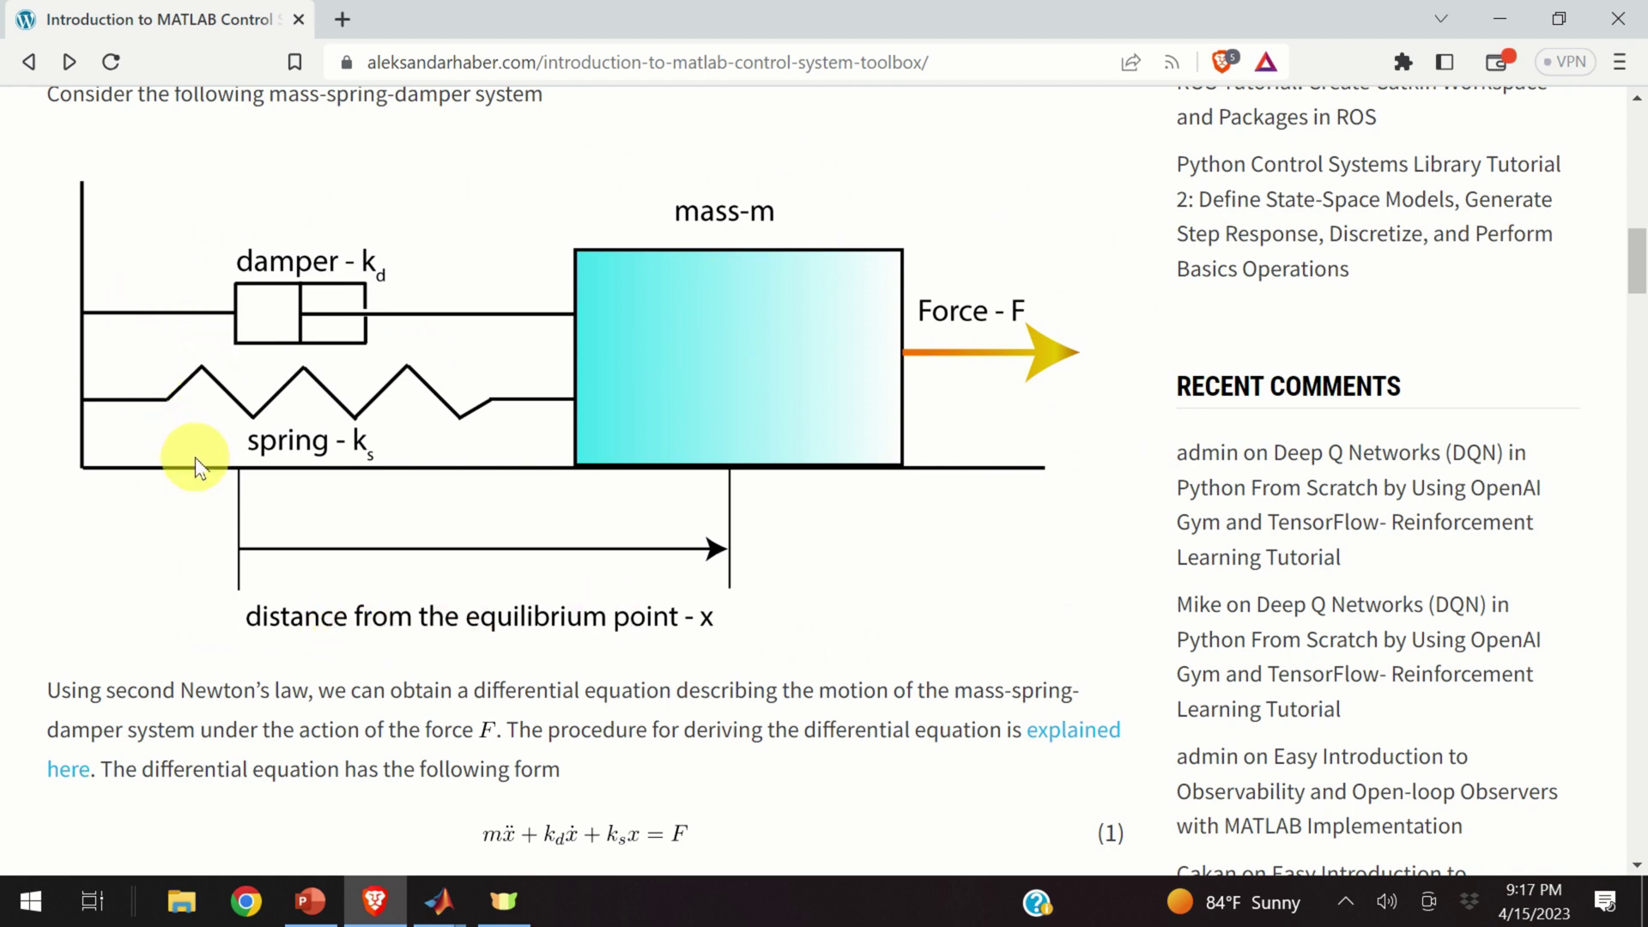
# - Scroll through the mass-spring-damper equations, then switch to the Simulink 'model' state-space diagram
pyautogui.scroll(-6, 240, 468)
pyautogui.scroll(-3, 420, 476)
pyautogui.scroll(-3, 459, 467)
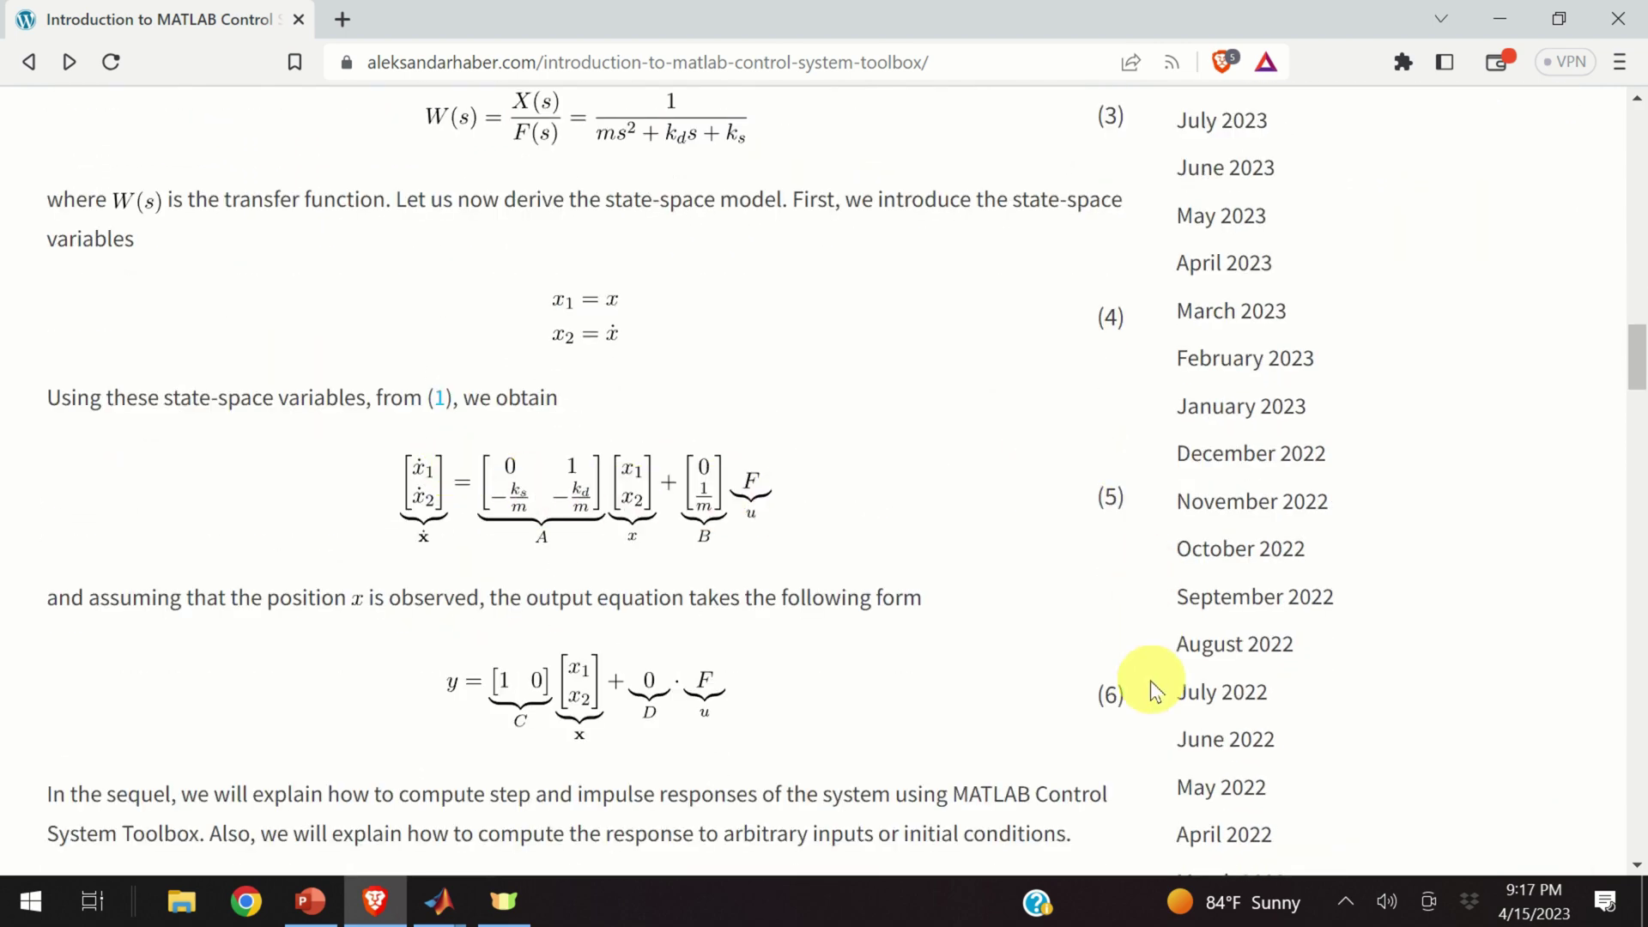
pyautogui.click(437, 901)
pyautogui.click(532, 845)
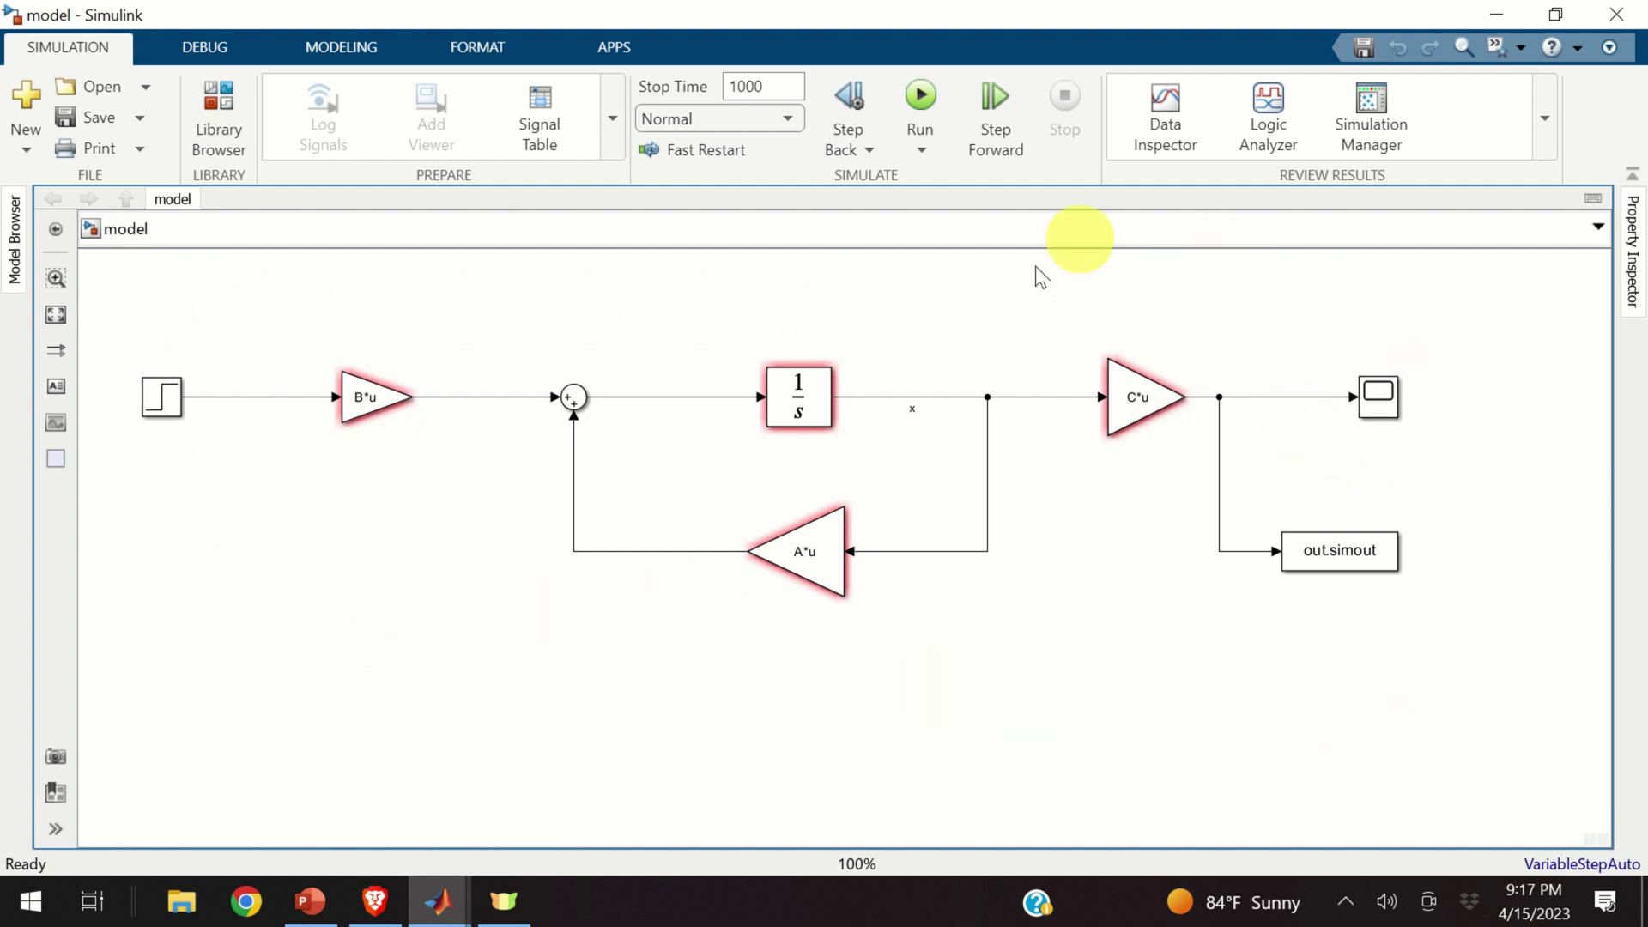
# - Switch to the MATLAB R2022b window and scroll through simulinkParameters.m in the Editor
pyautogui.moveTo(436, 896)
pyautogui.click(368, 780)
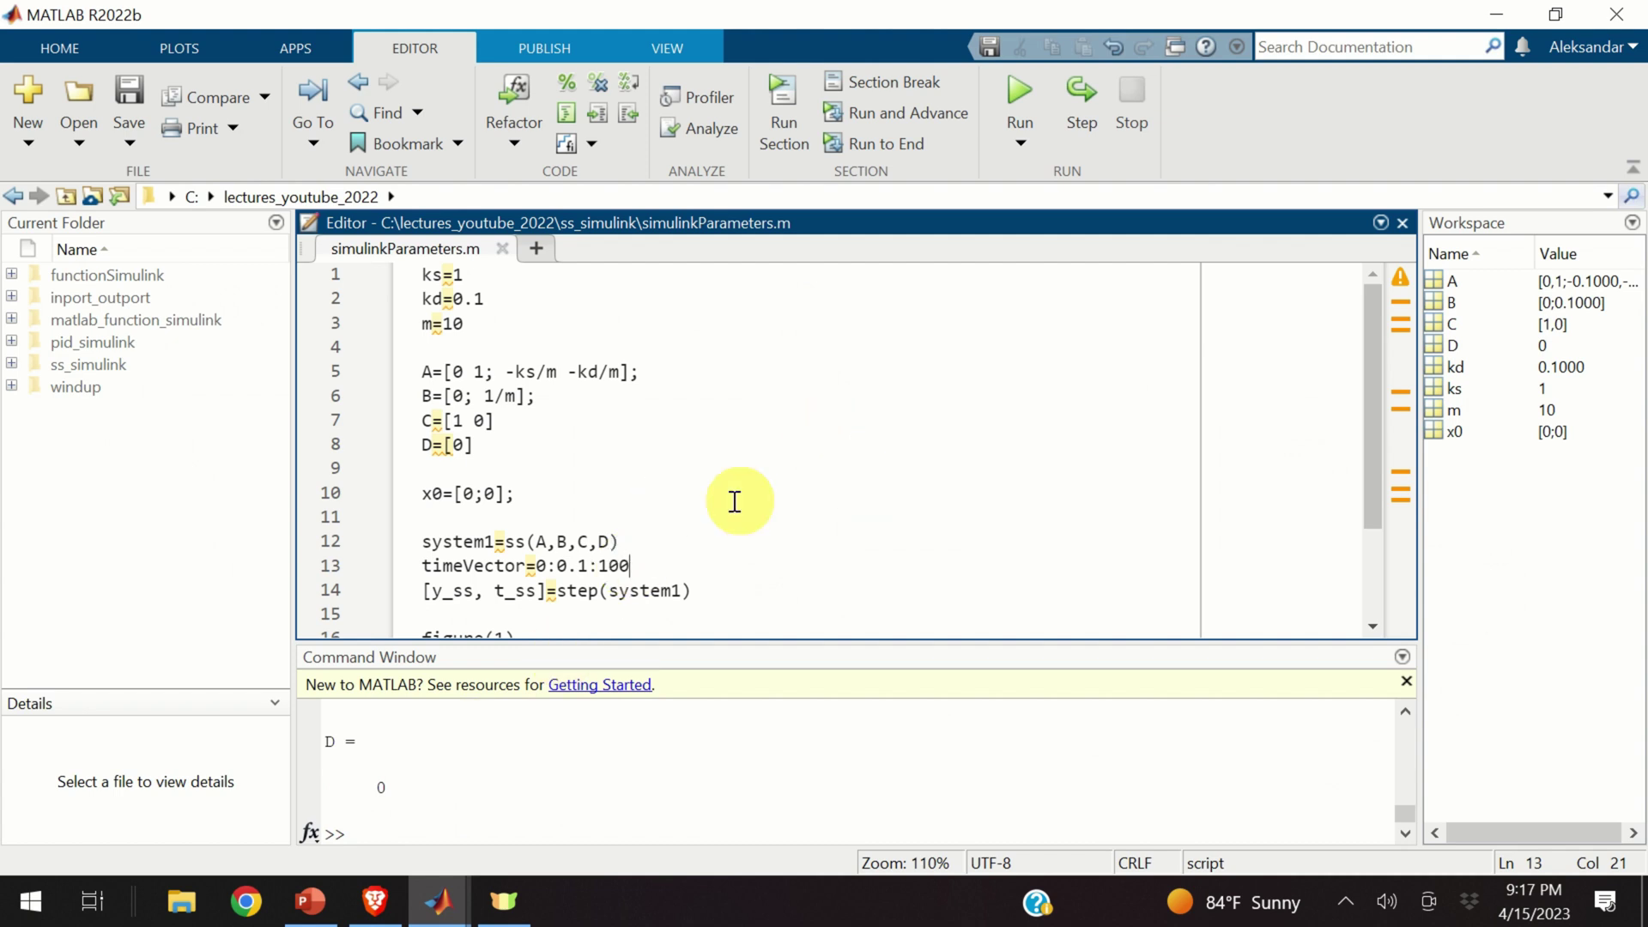
pyautogui.scroll(-2, 661, 502)
pyautogui.scroll(2, 681, 472)
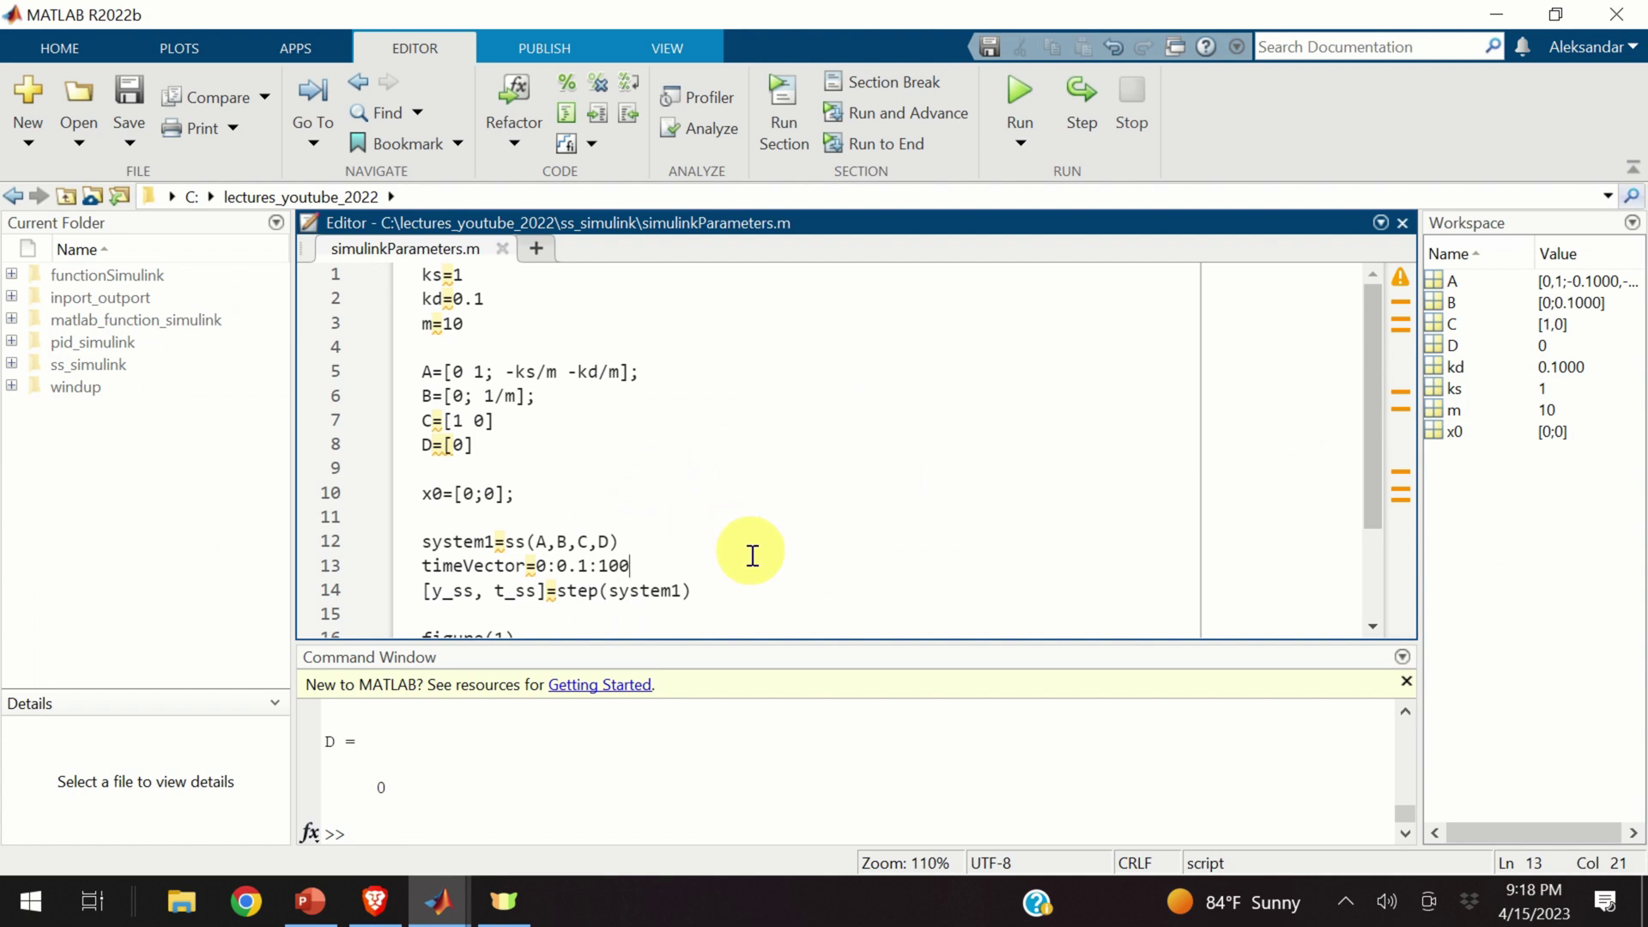
pyautogui.scroll(-2, 742, 536)
pyautogui.scroll(2, 747, 510)
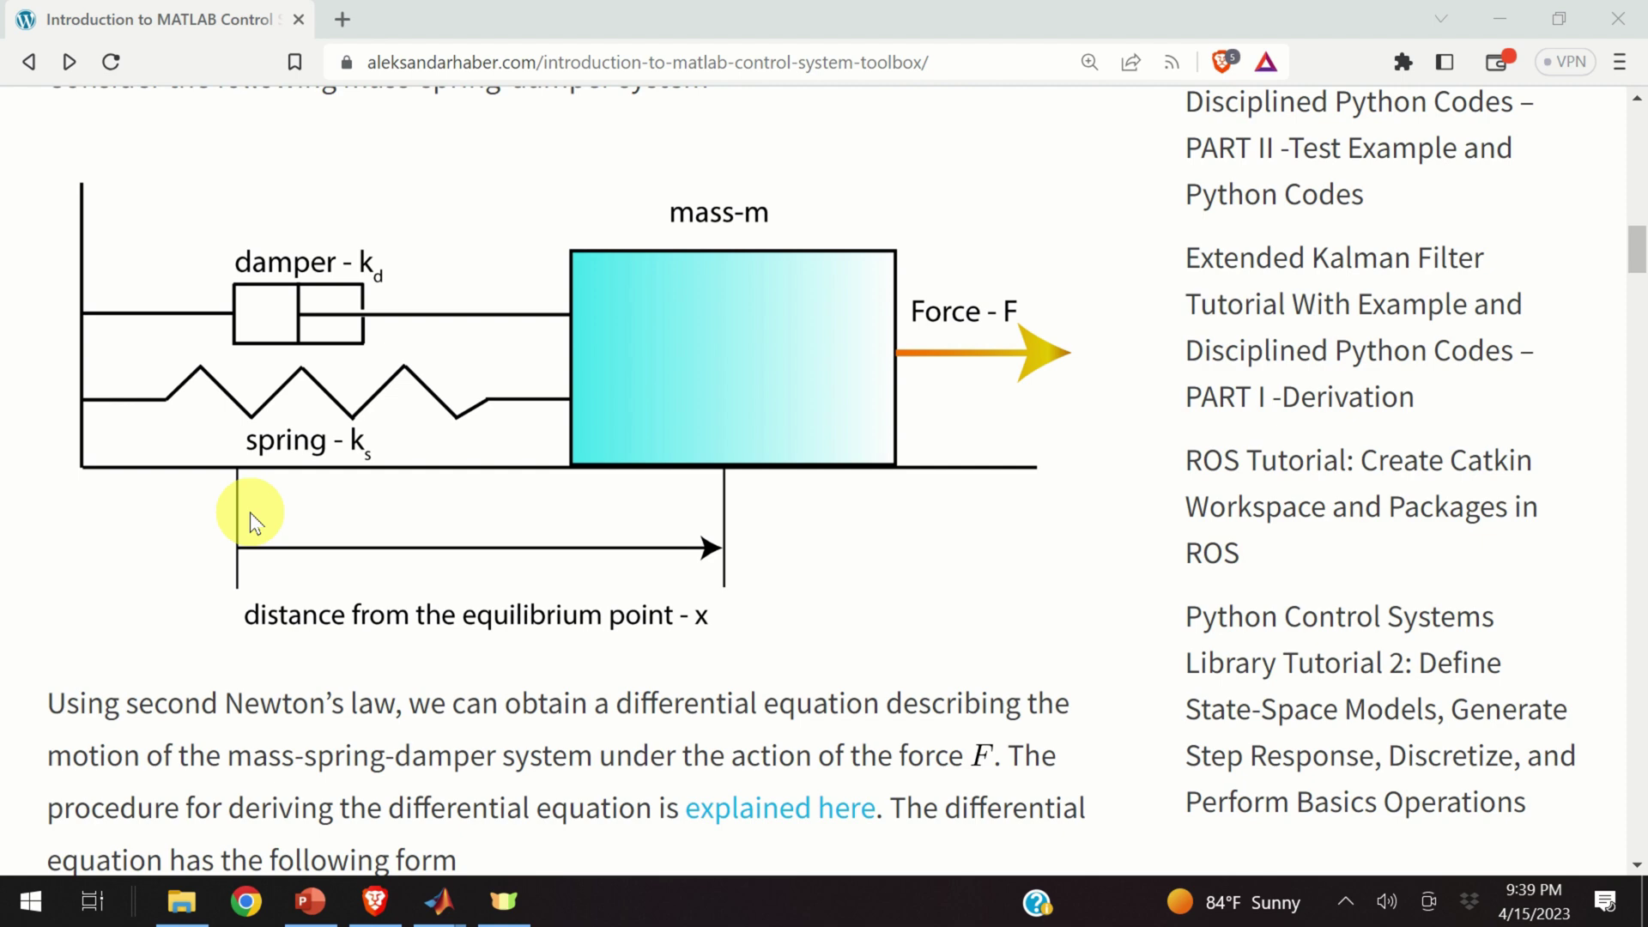
# - Scroll the tutorial down to transfer function W(s) = 1/(ms² + kd s + ks) and state variables x1, x2
pyautogui.click(446, 230)
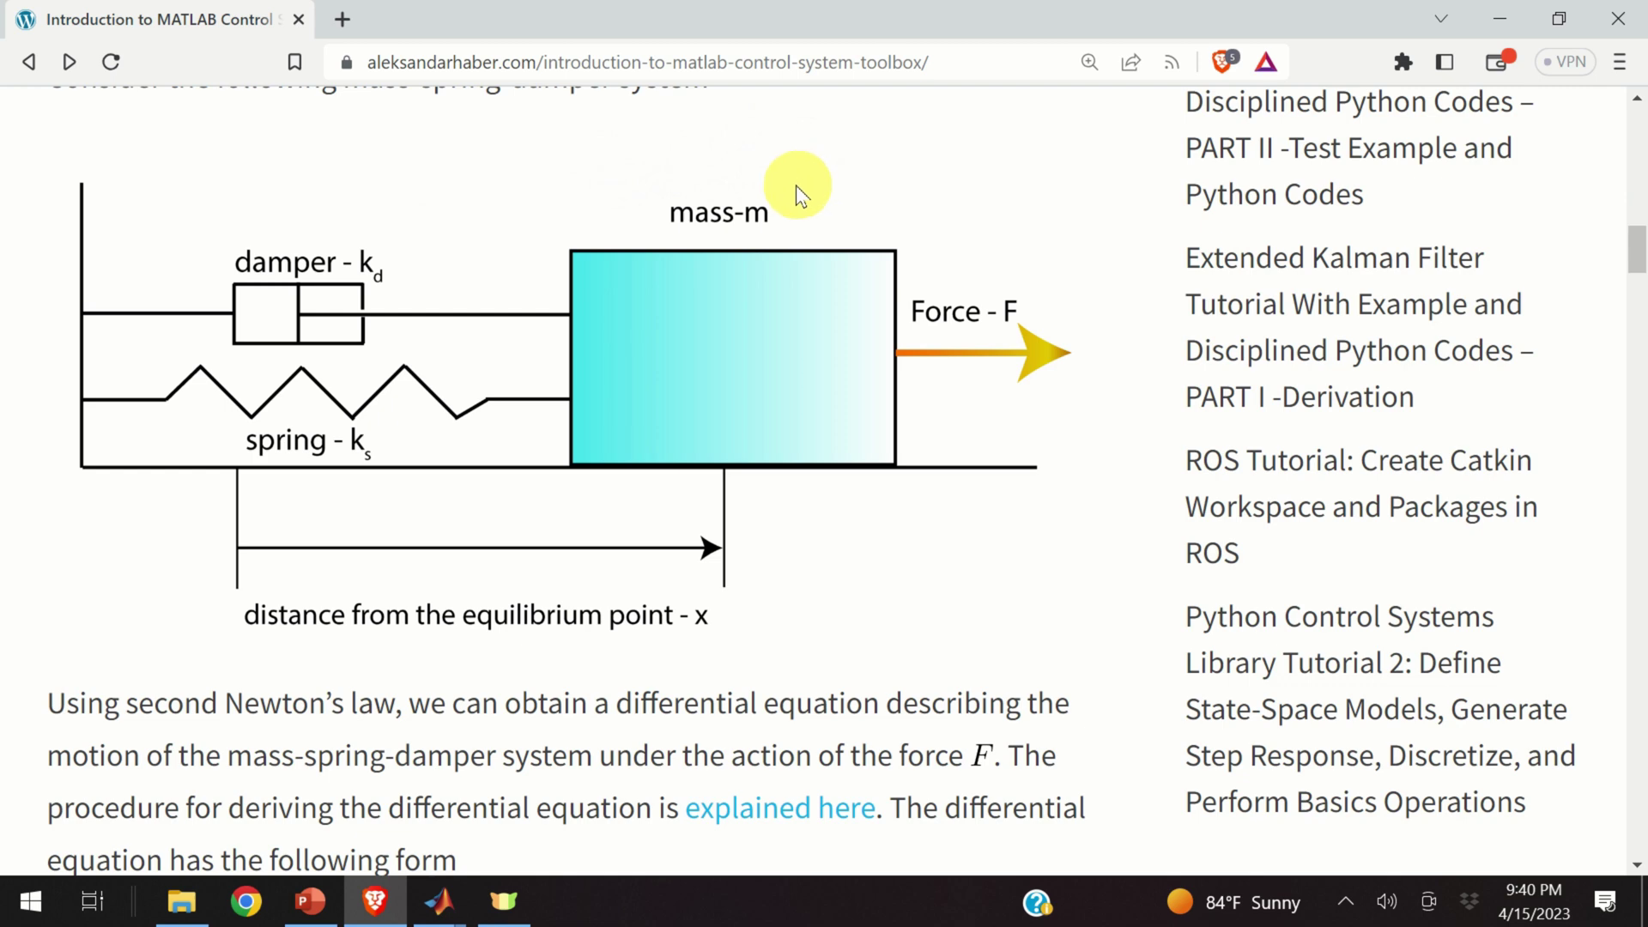
pyautogui.scroll(-2, 227, 632)
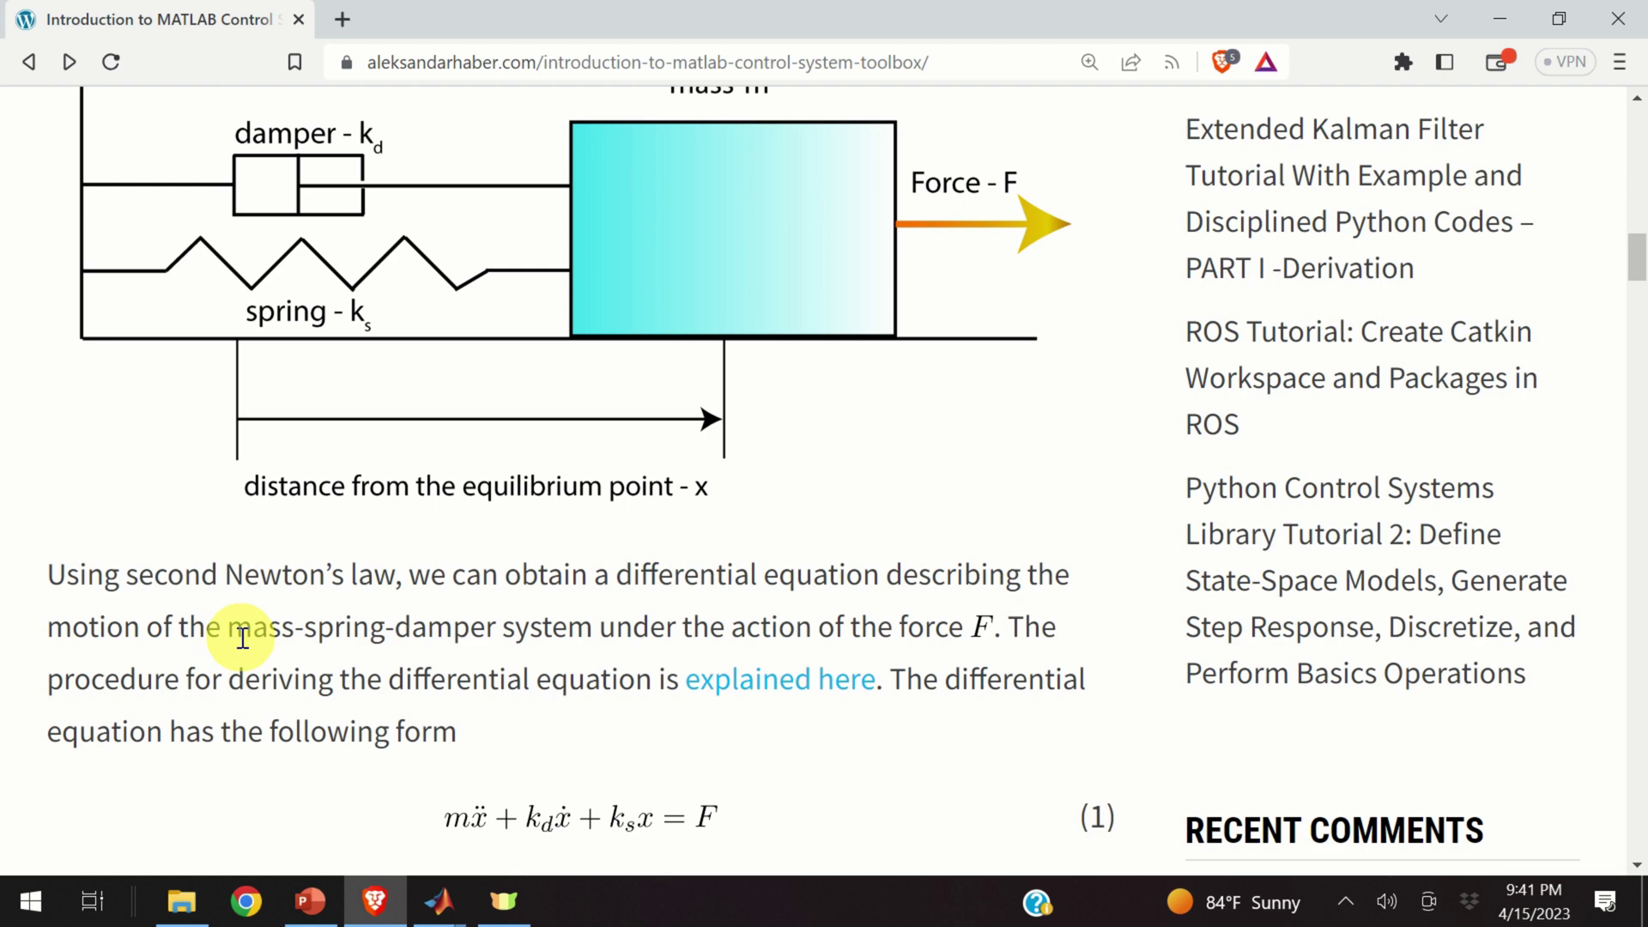
pyautogui.scroll(-2, 801, 629)
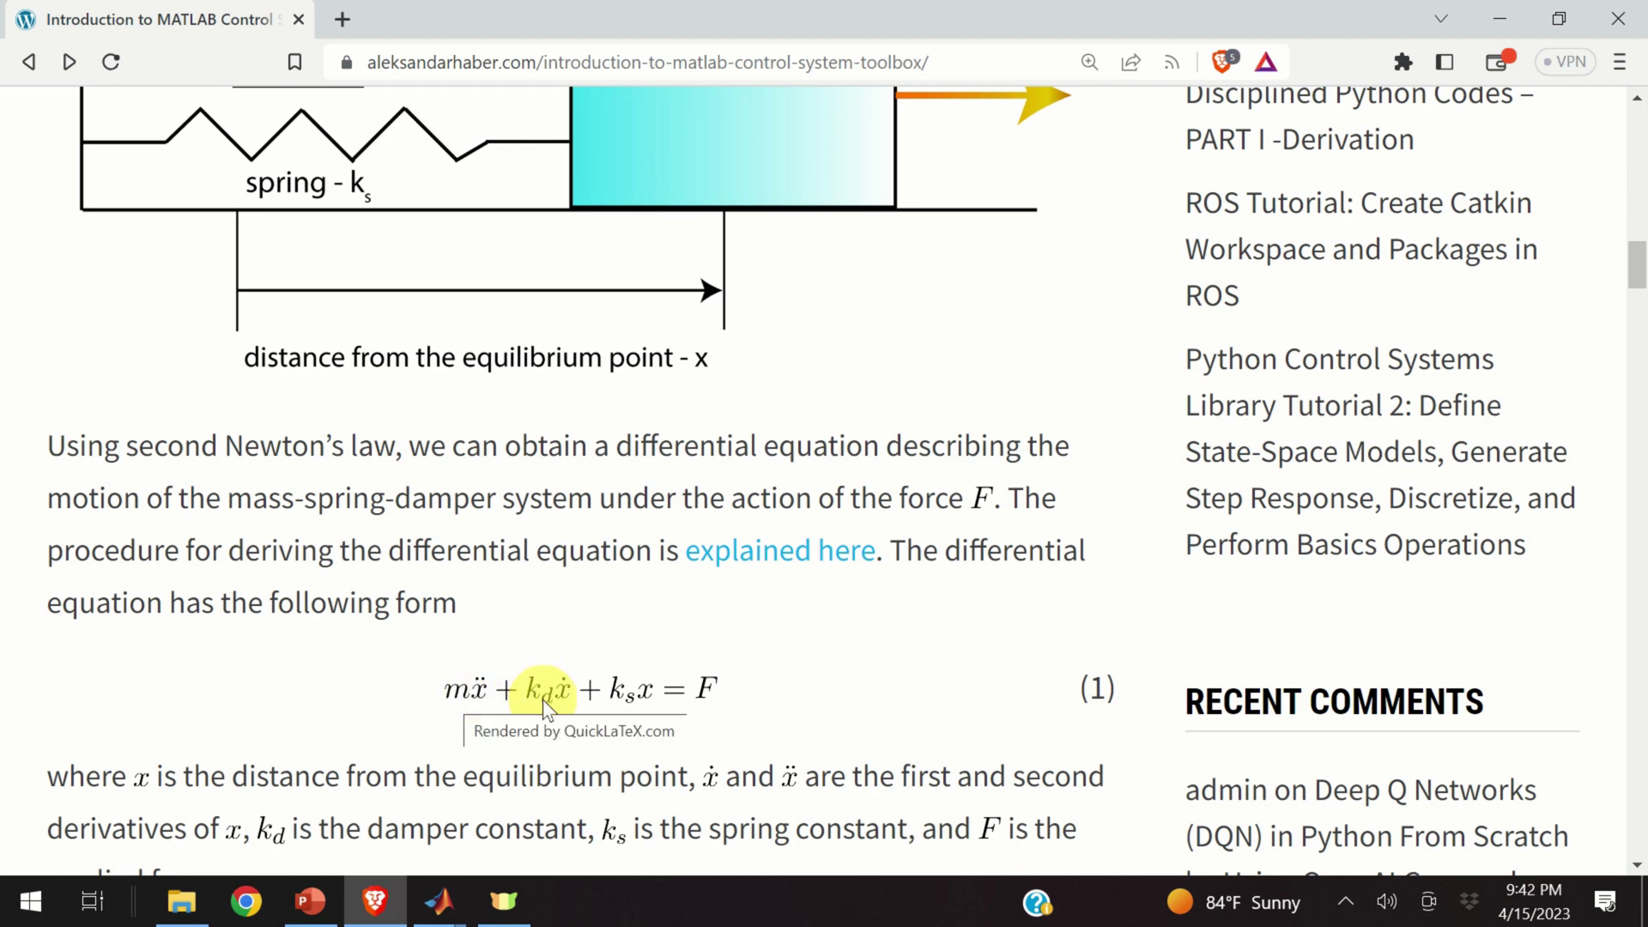
pyautogui.scroll(2, 544, 693)
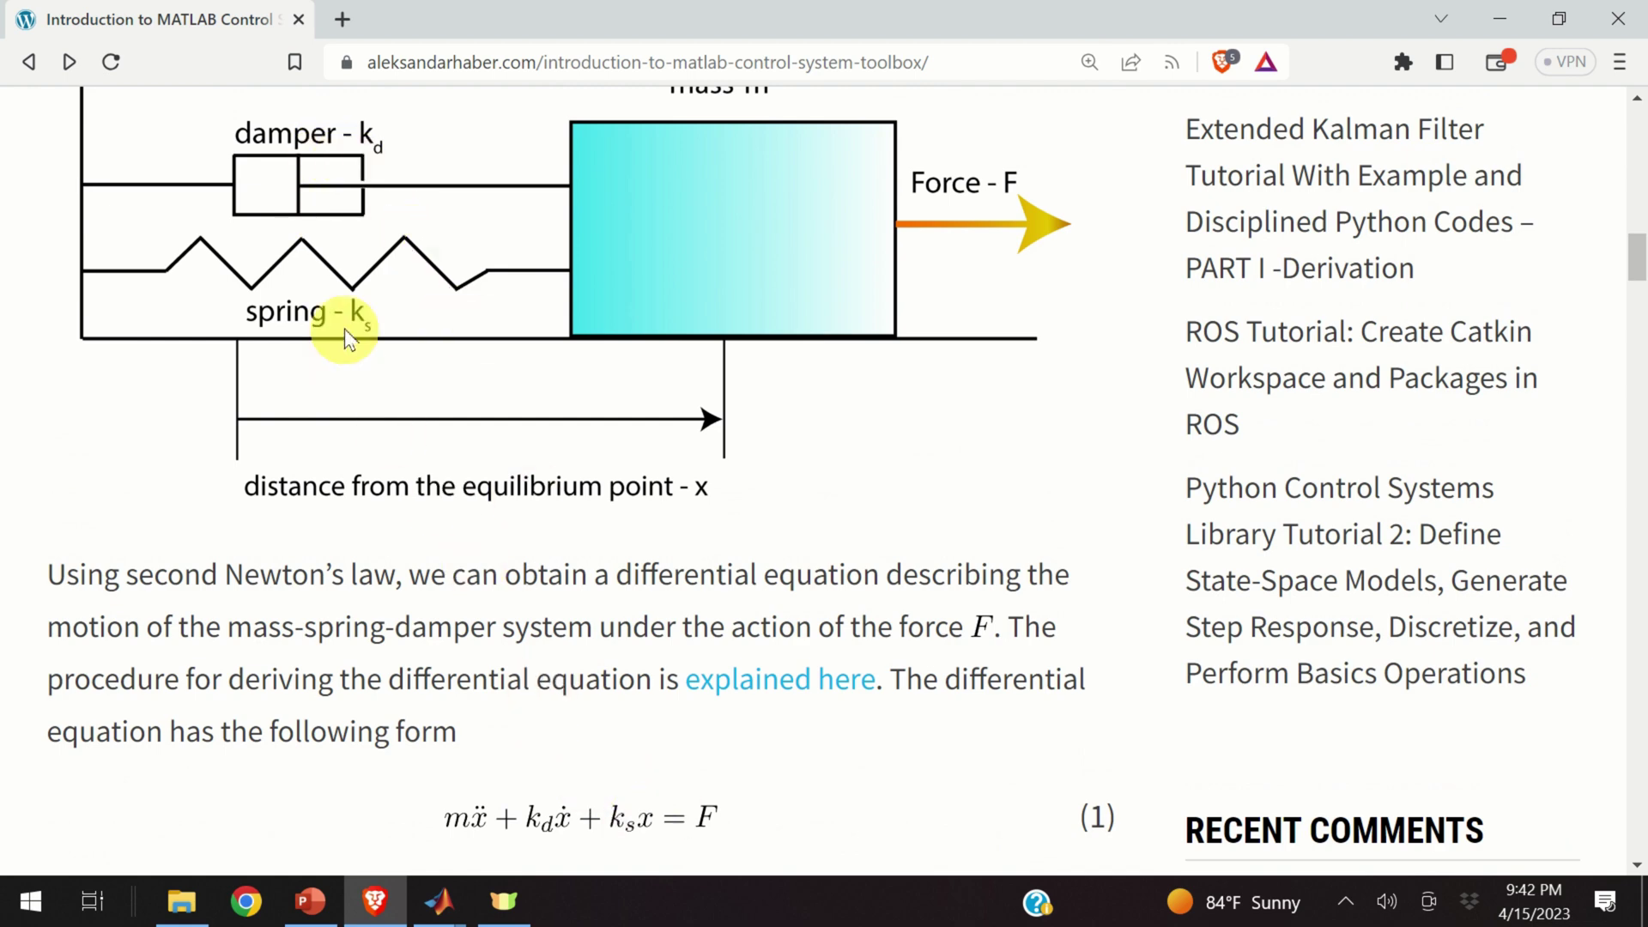
pyautogui.scroll(-2, 347, 338)
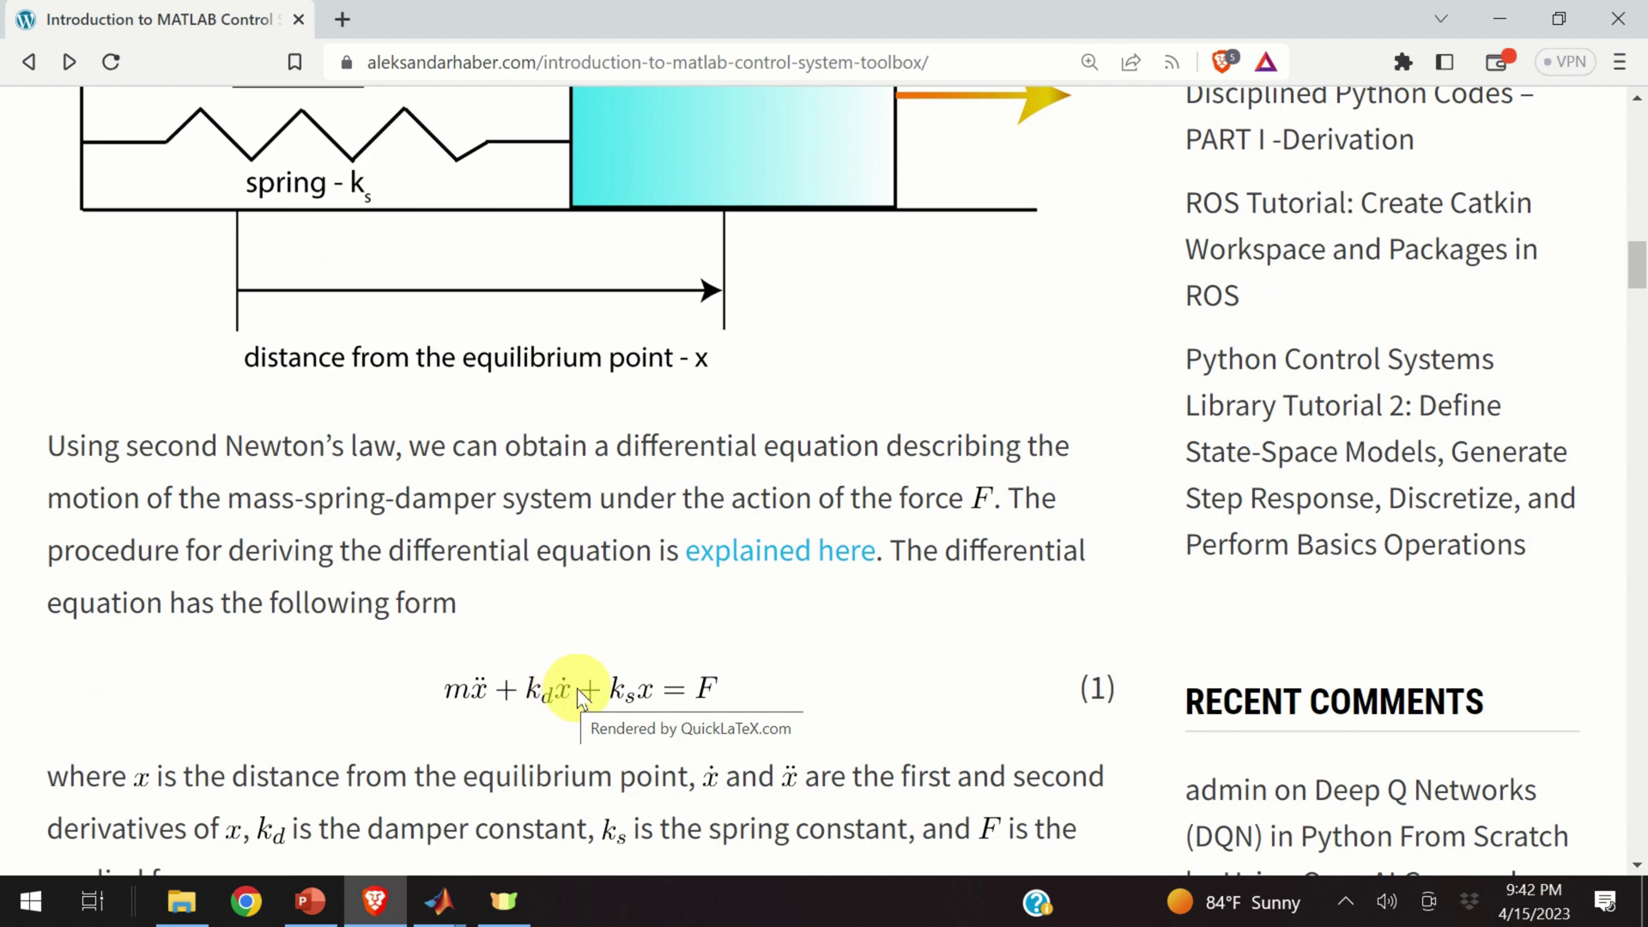
pyautogui.scroll(-4, 452, 388)
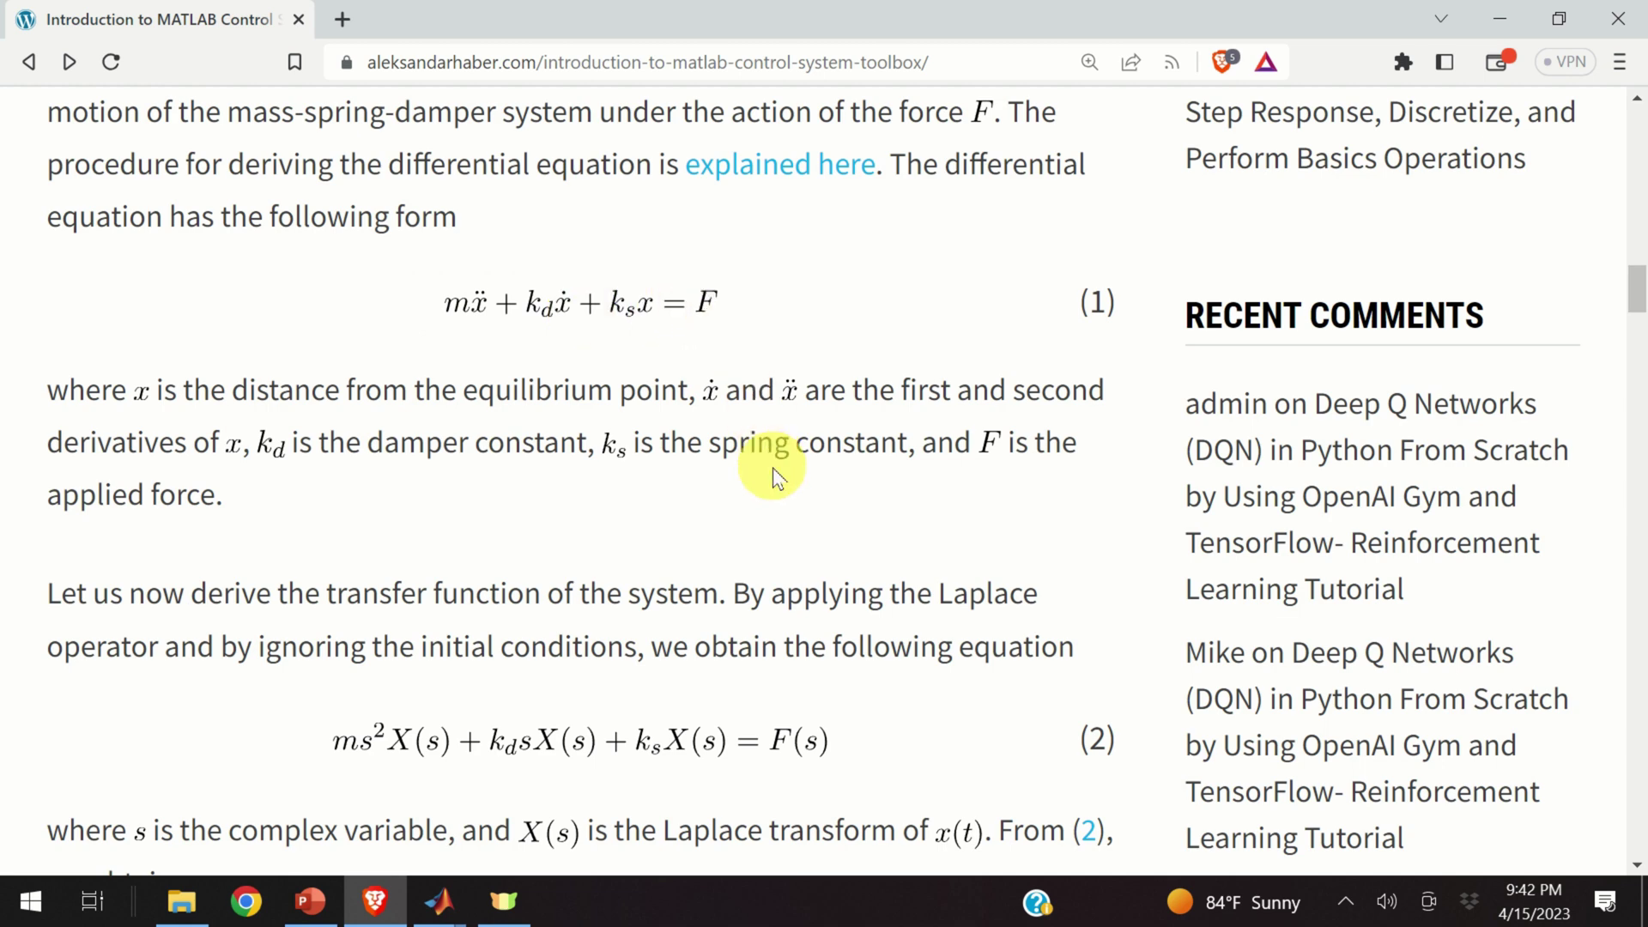
pyautogui.scroll(-3, 773, 481)
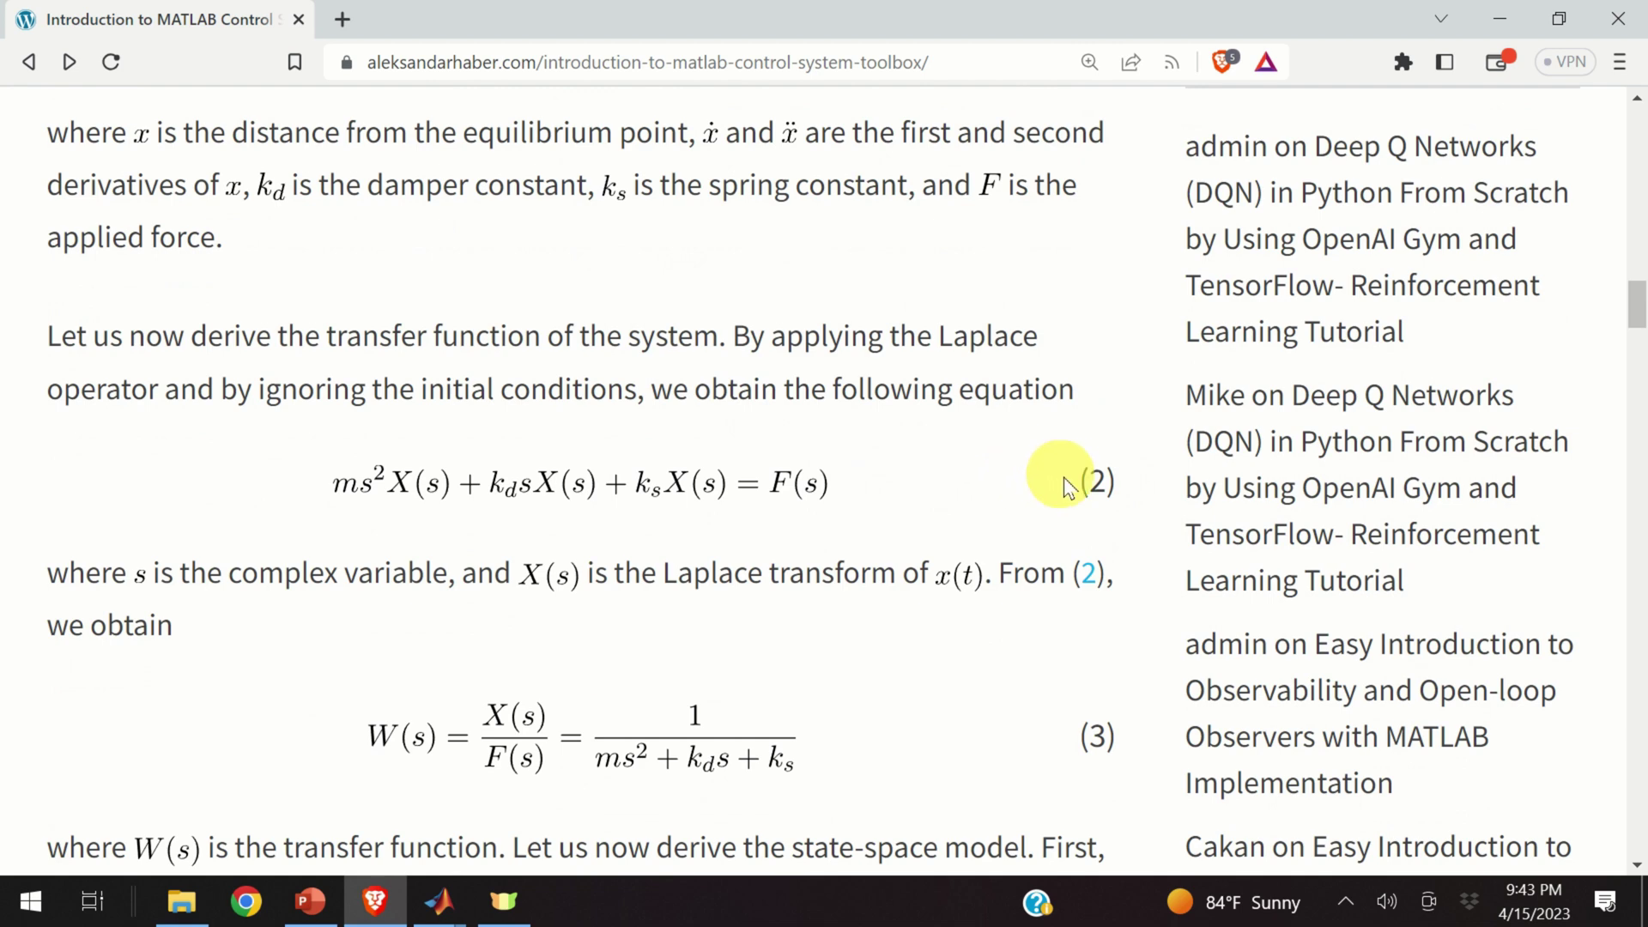
pyautogui.scroll(-1, 1107, 661)
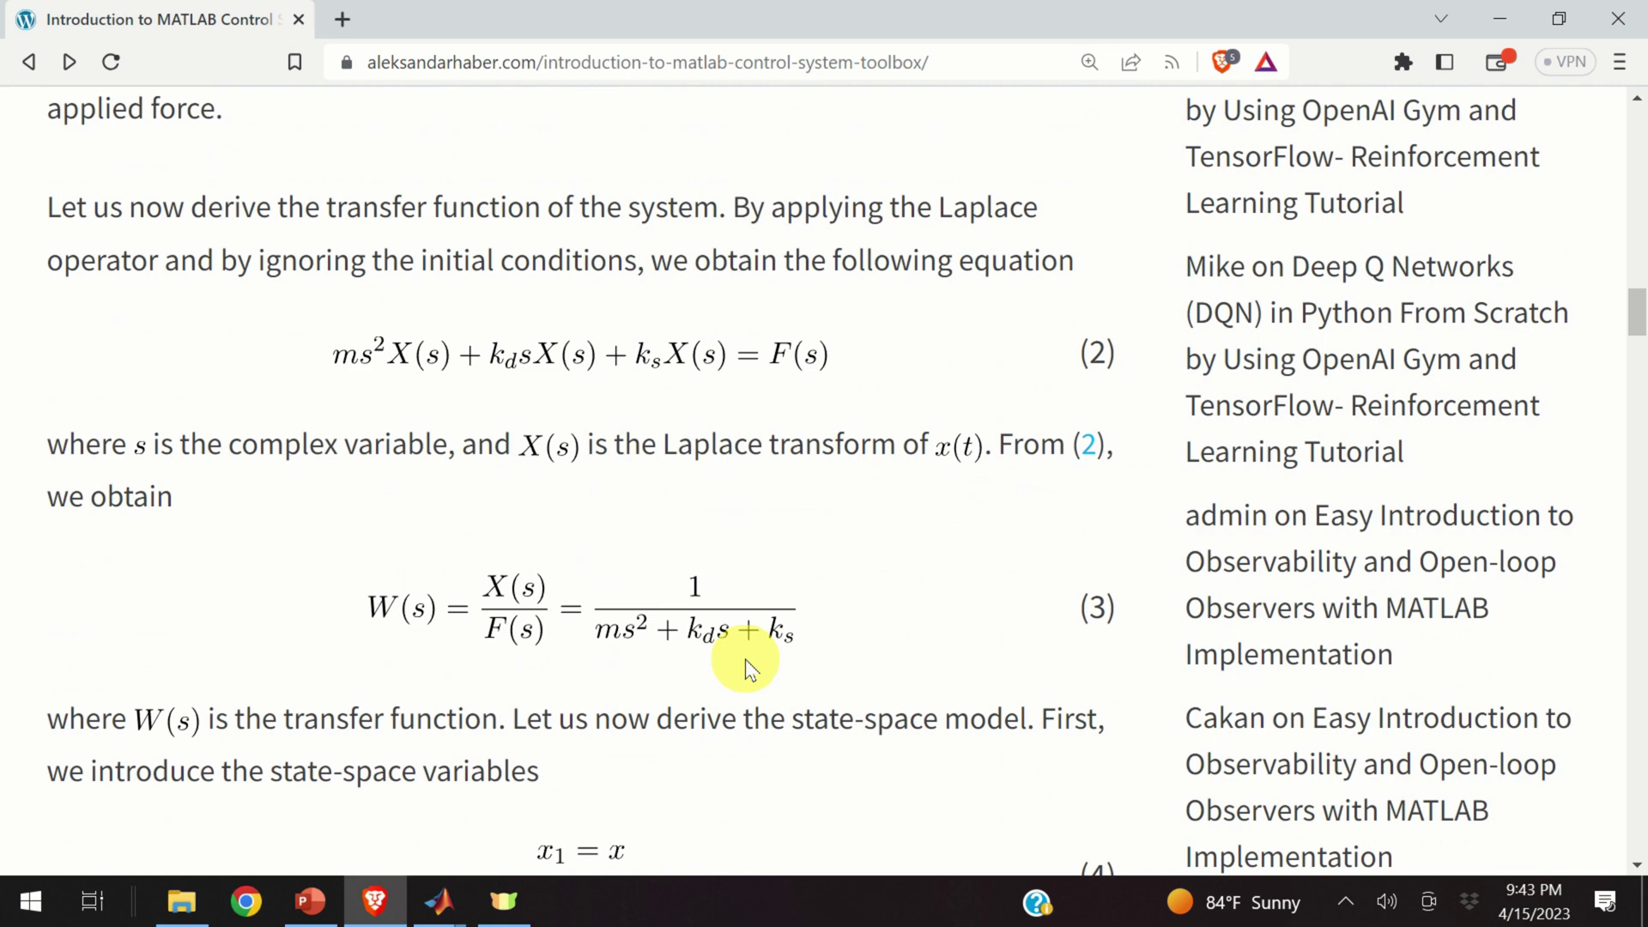
pyautogui.scroll(-1, 865, 661)
pyautogui.scroll(-1, 863, 665)
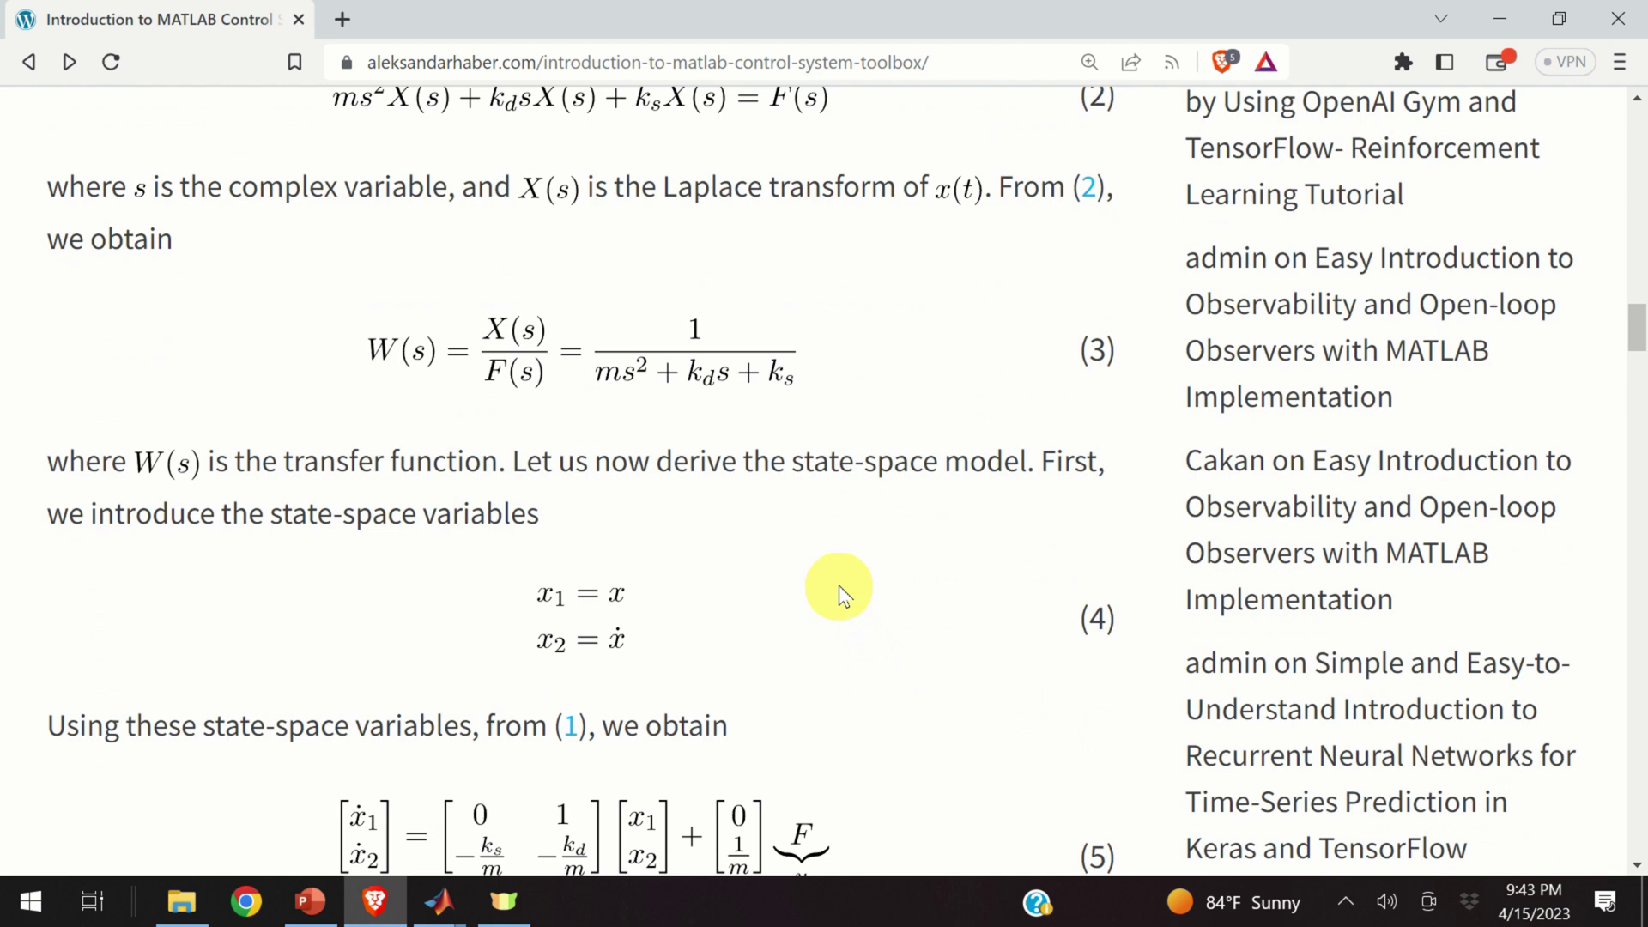
# - Scroll the tutorial to state-space equation (5) and output equation (6) with C = [1 0], D = 0
pyautogui.scroll(-1, 840, 594)
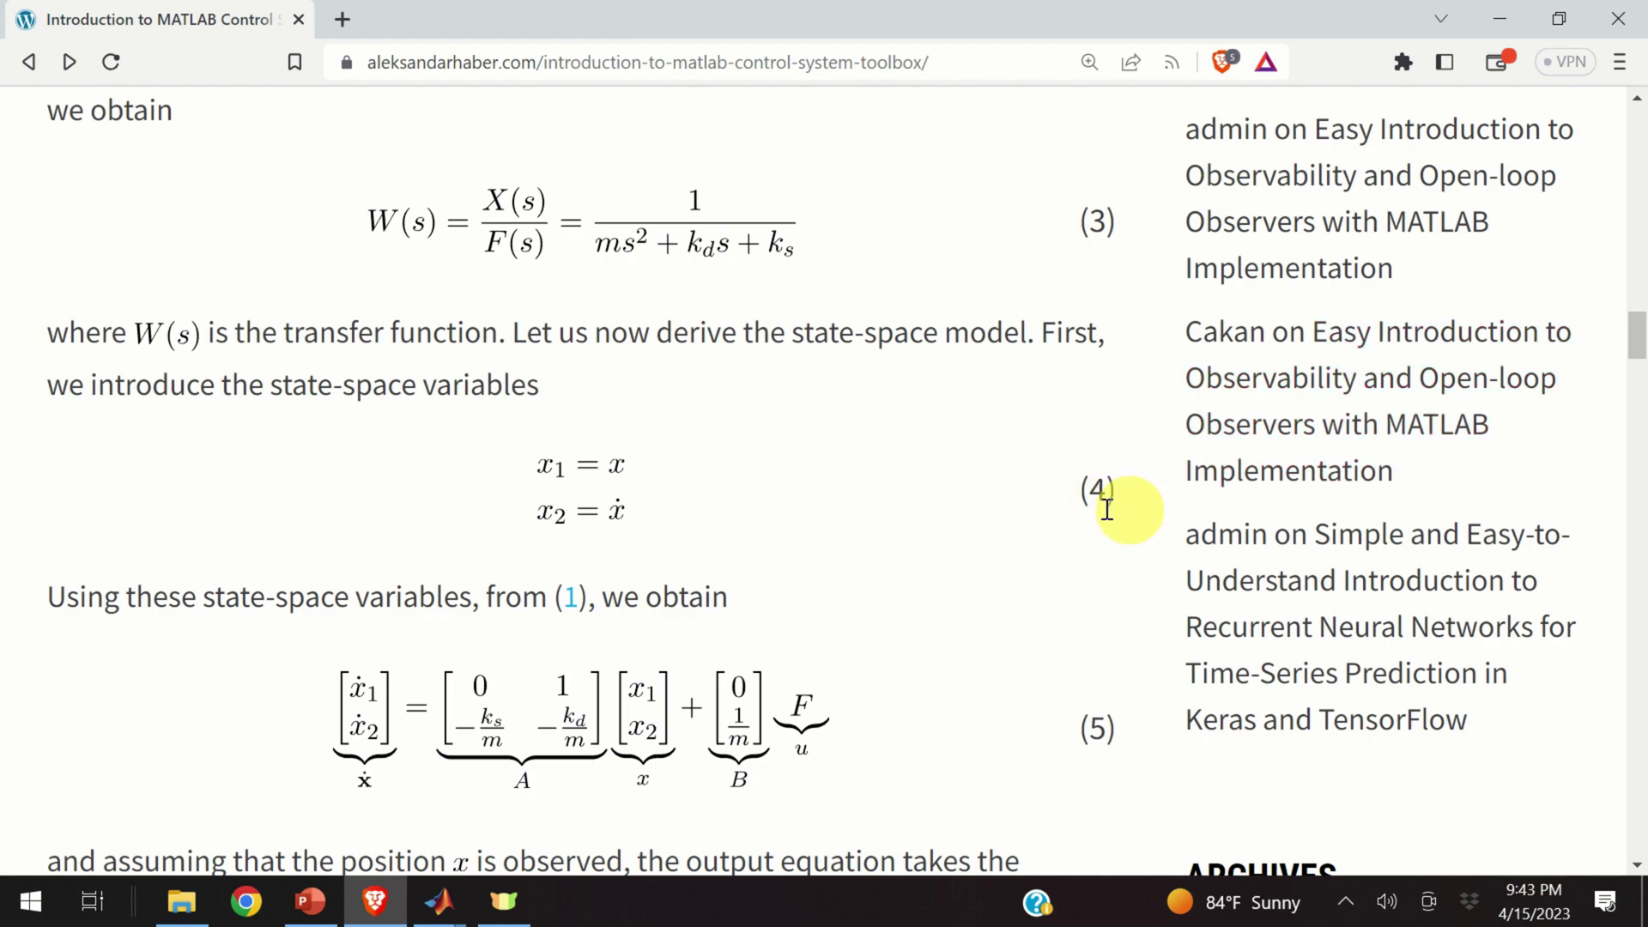
pyautogui.scroll(4, 1094, 506)
pyautogui.scroll(7, 1097, 535)
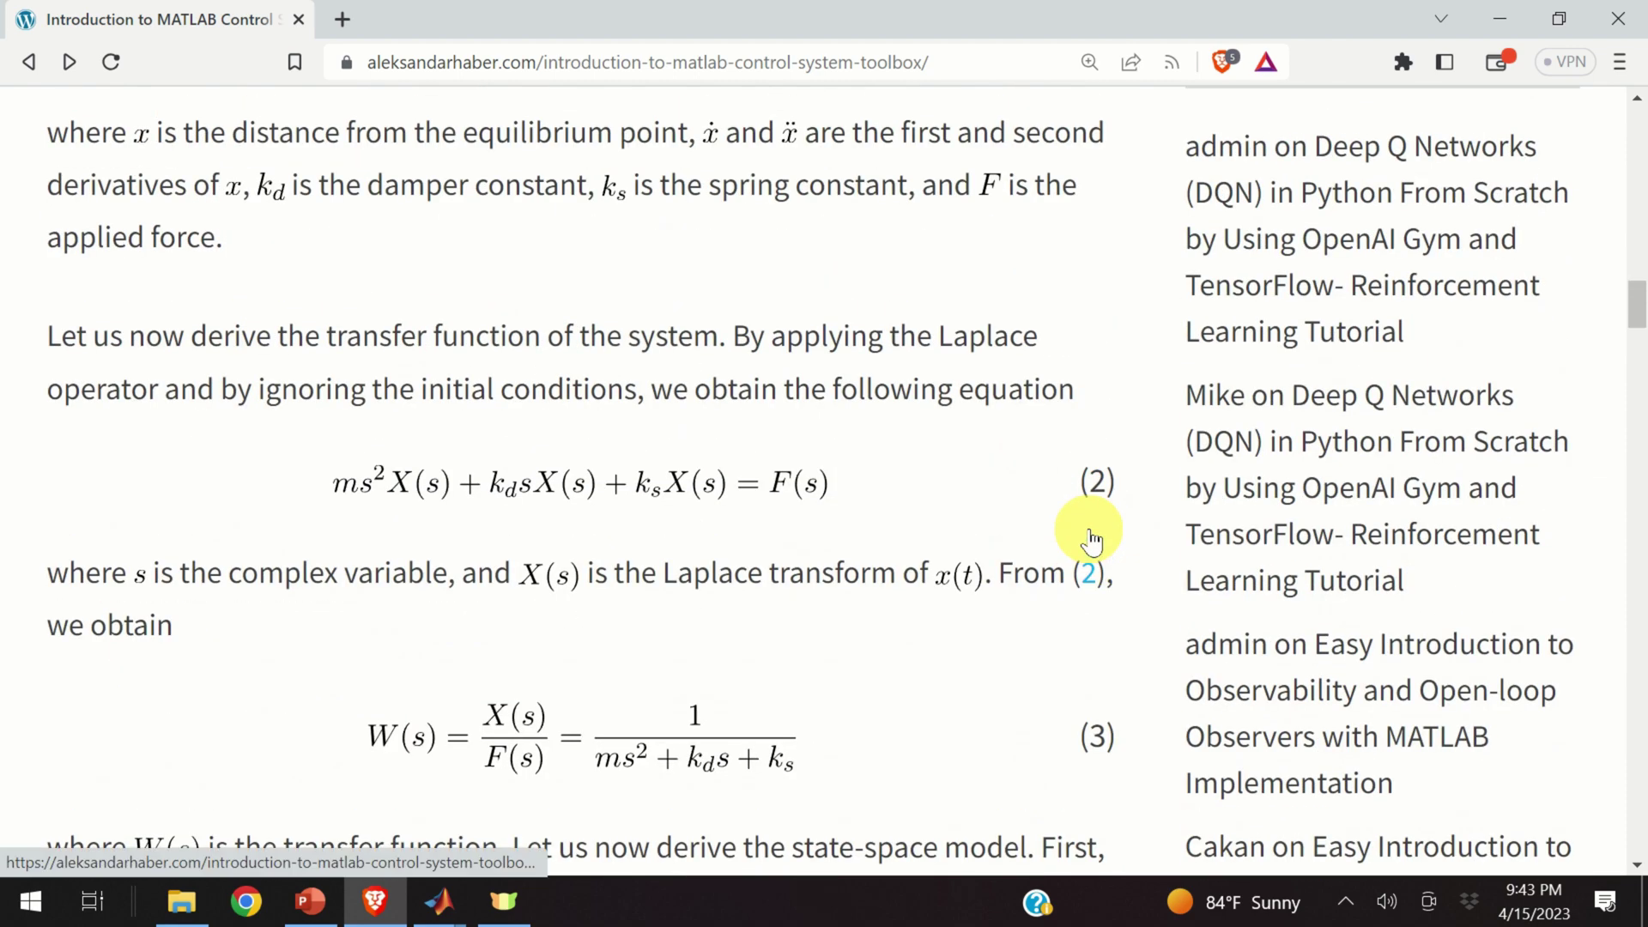
pyautogui.scroll(-15, 525, 587)
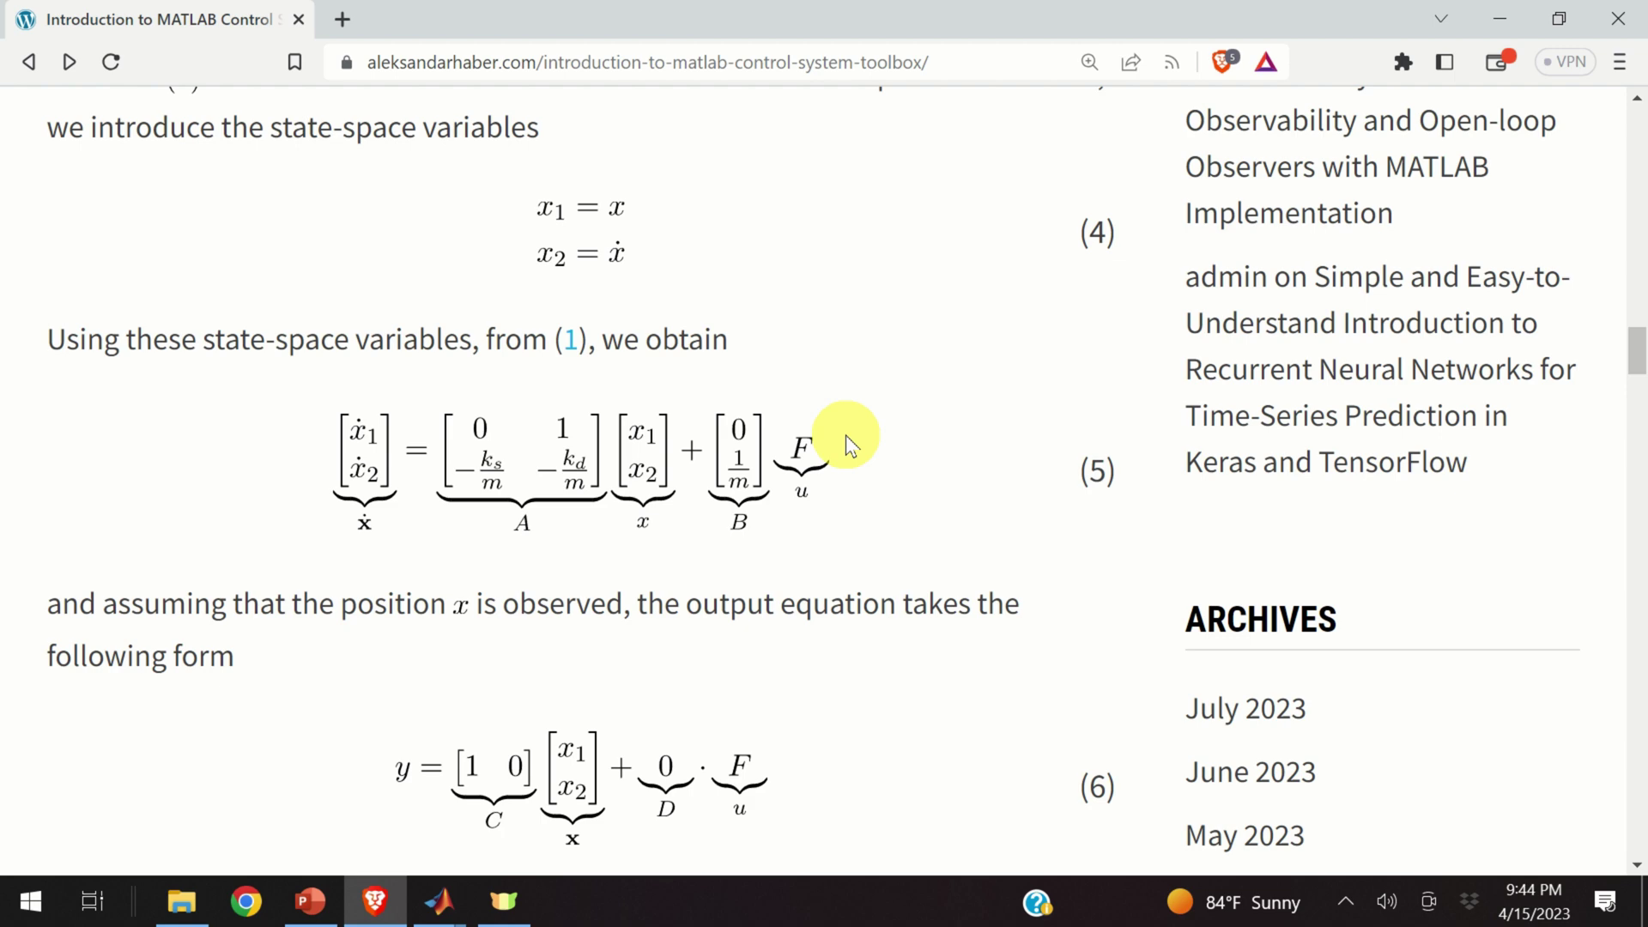
pyautogui.scroll(-1, 827, 463)
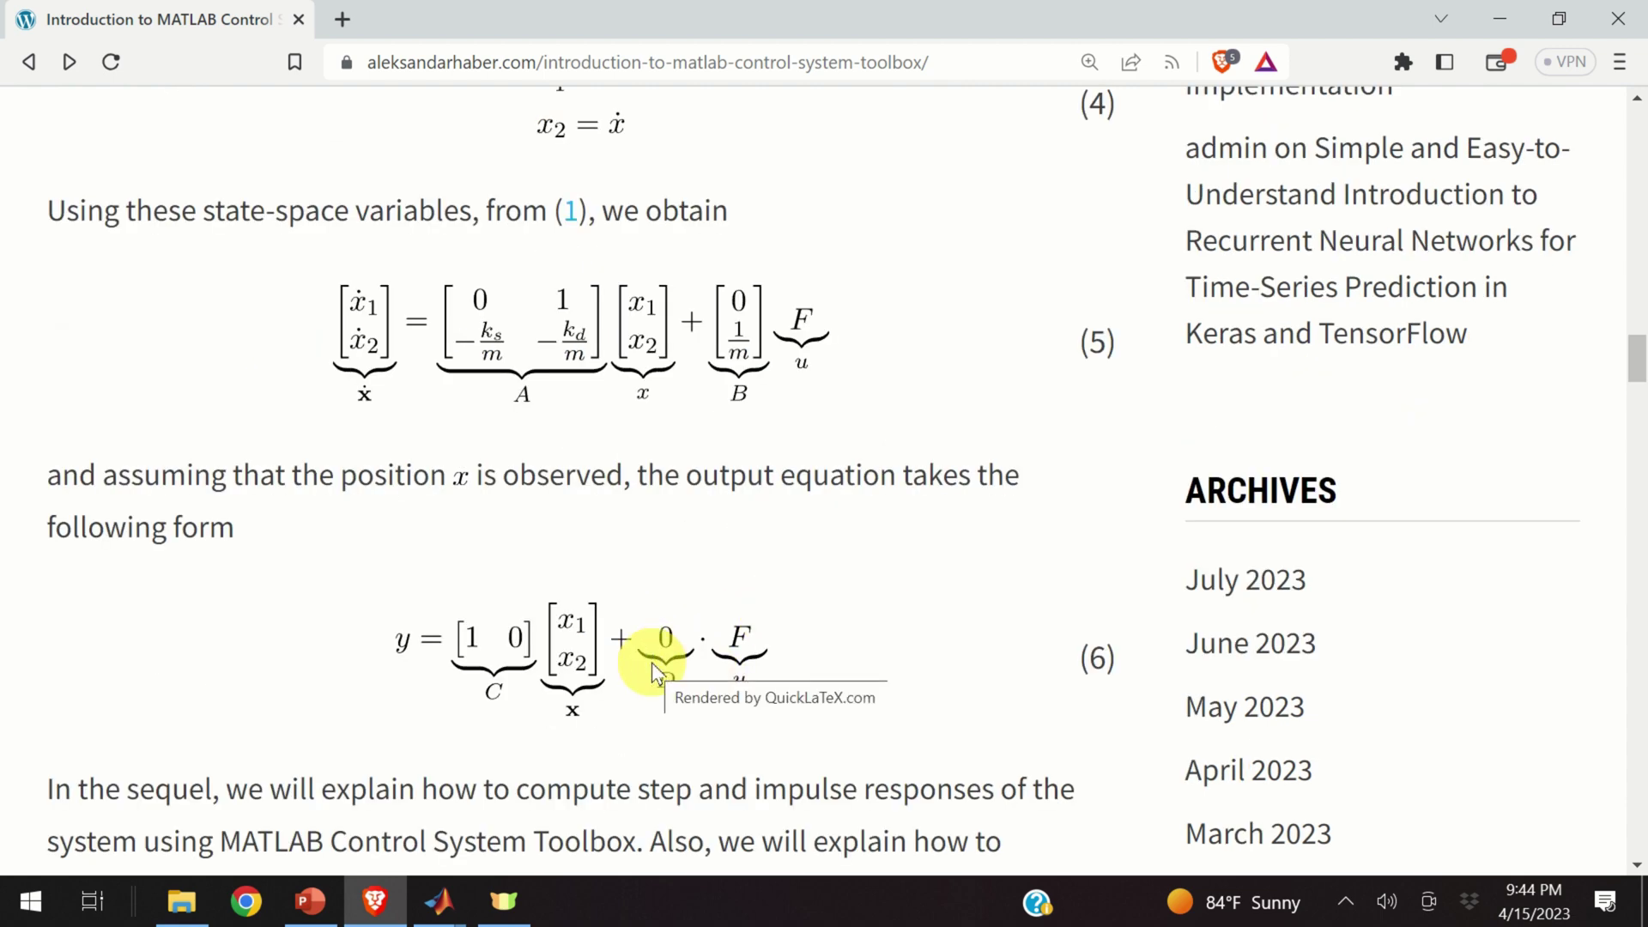
pyautogui.scroll(10, 687, 652)
pyautogui.scroll(5, 714, 636)
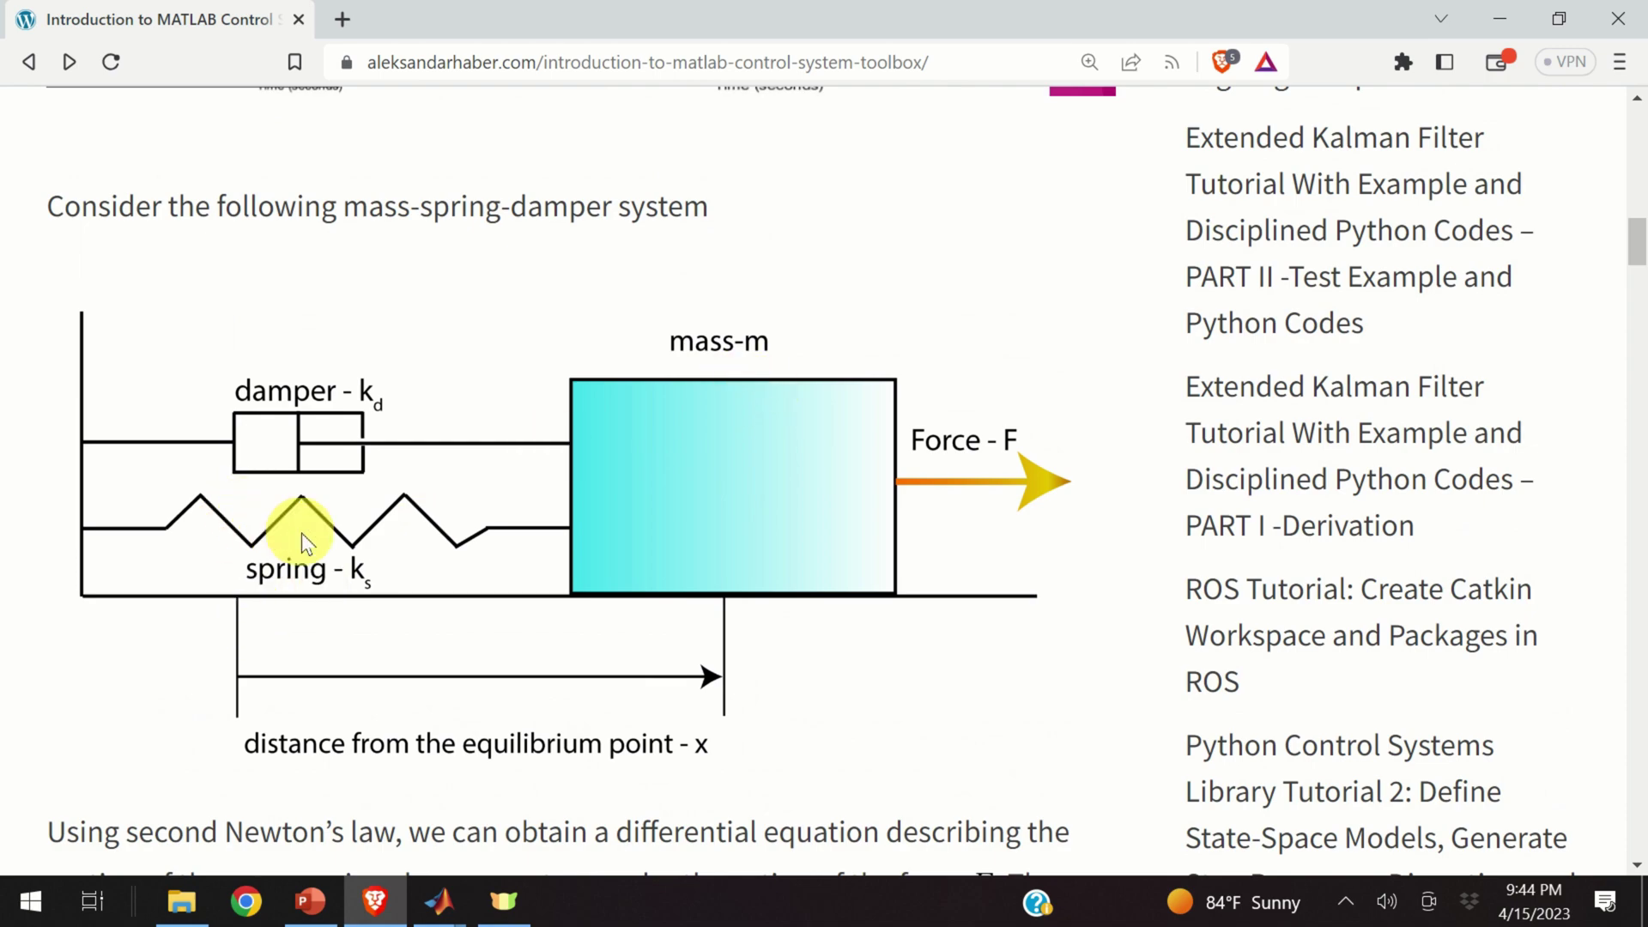
pyautogui.scroll(-10, 317, 550)
pyautogui.scroll(-7, 326, 591)
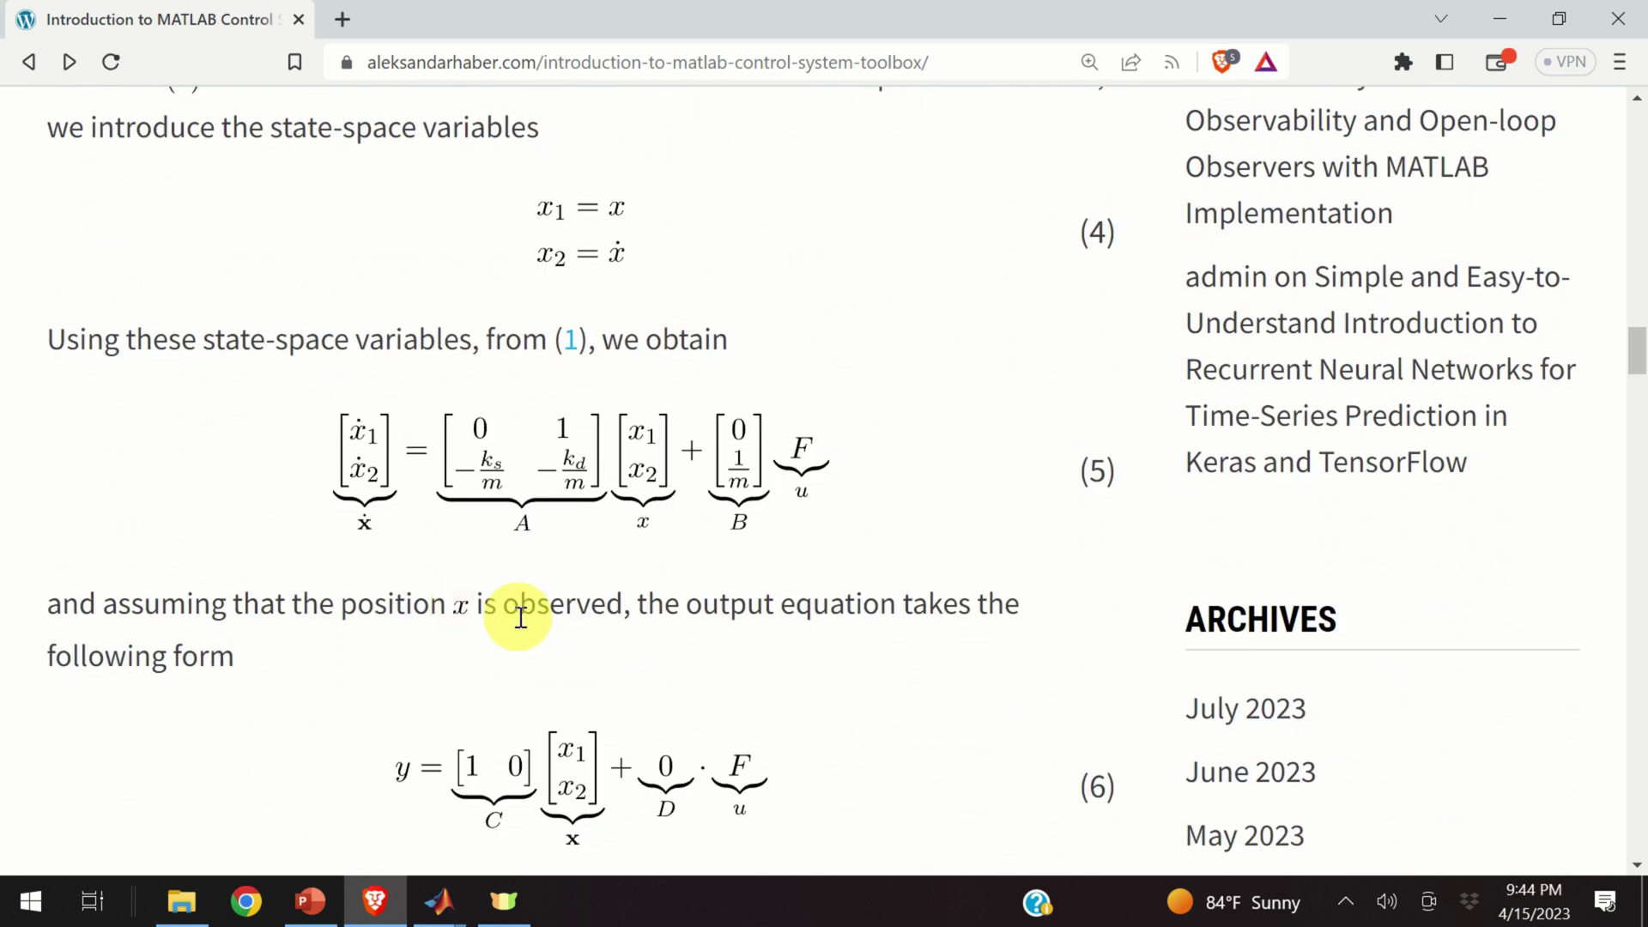
pyautogui.scroll(-3, 521, 616)
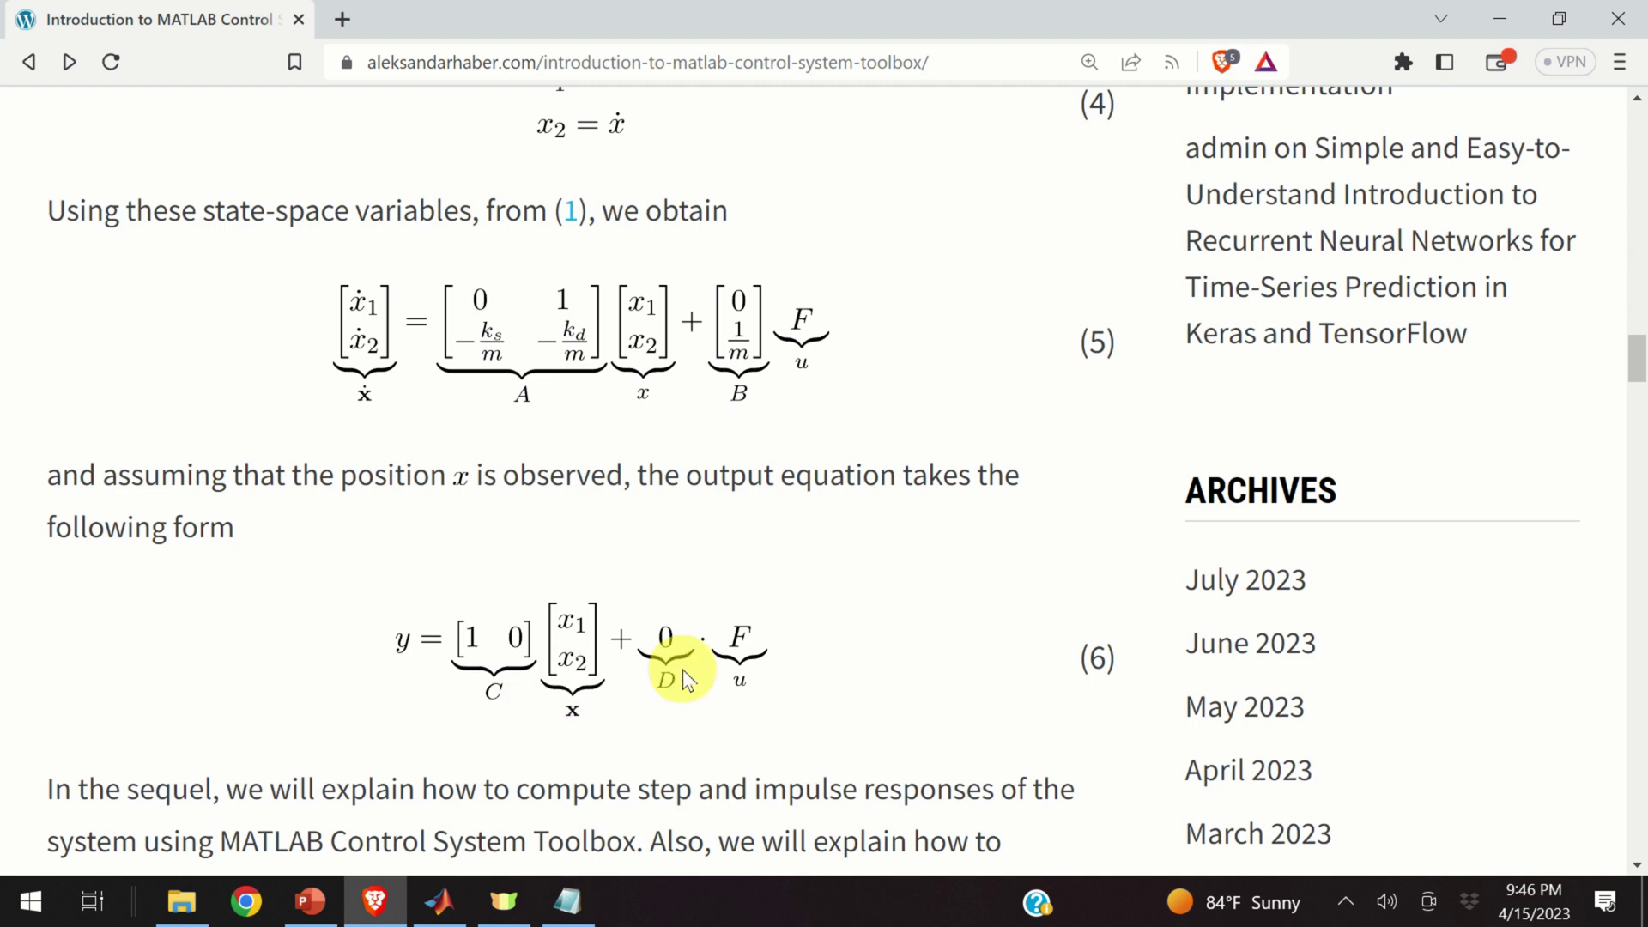
# - Paste the parameter and matrix definitions into the untitled script and compare ks and kd=0.1 with the tutorial
pyautogui.click(439, 899)
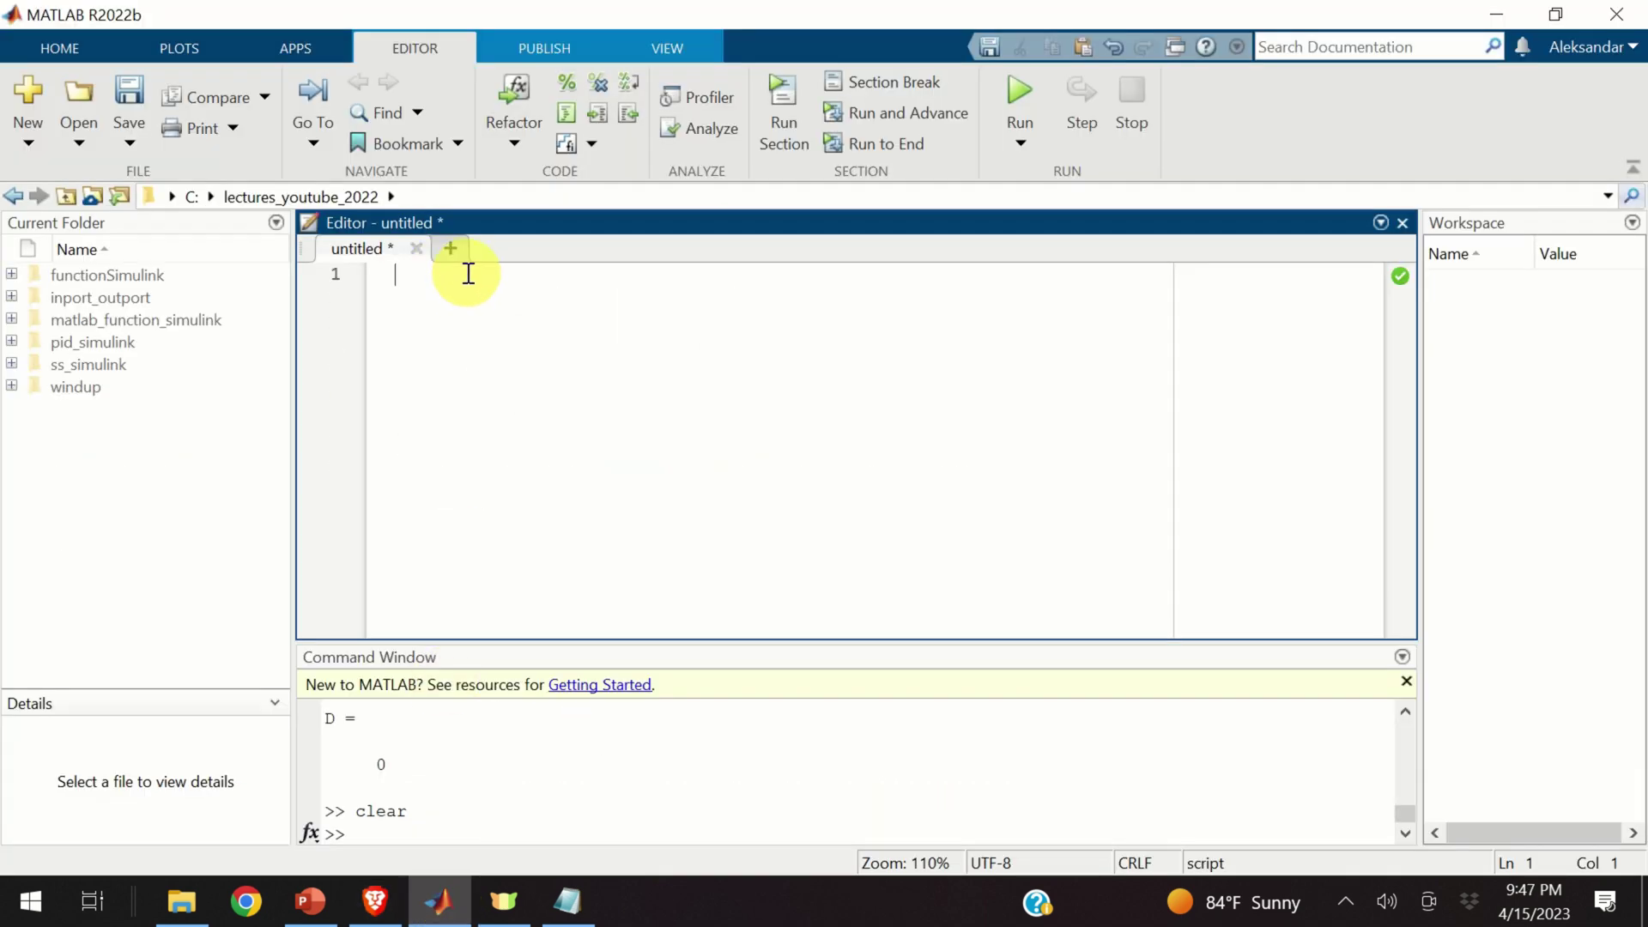
pyautogui.write('ks=1 kd=0.1 m=10  A=[0 1; -ks/m -kd/m]; B=[0; 1/m]; C=[1 0] D=[0]  x0=[0;0];')
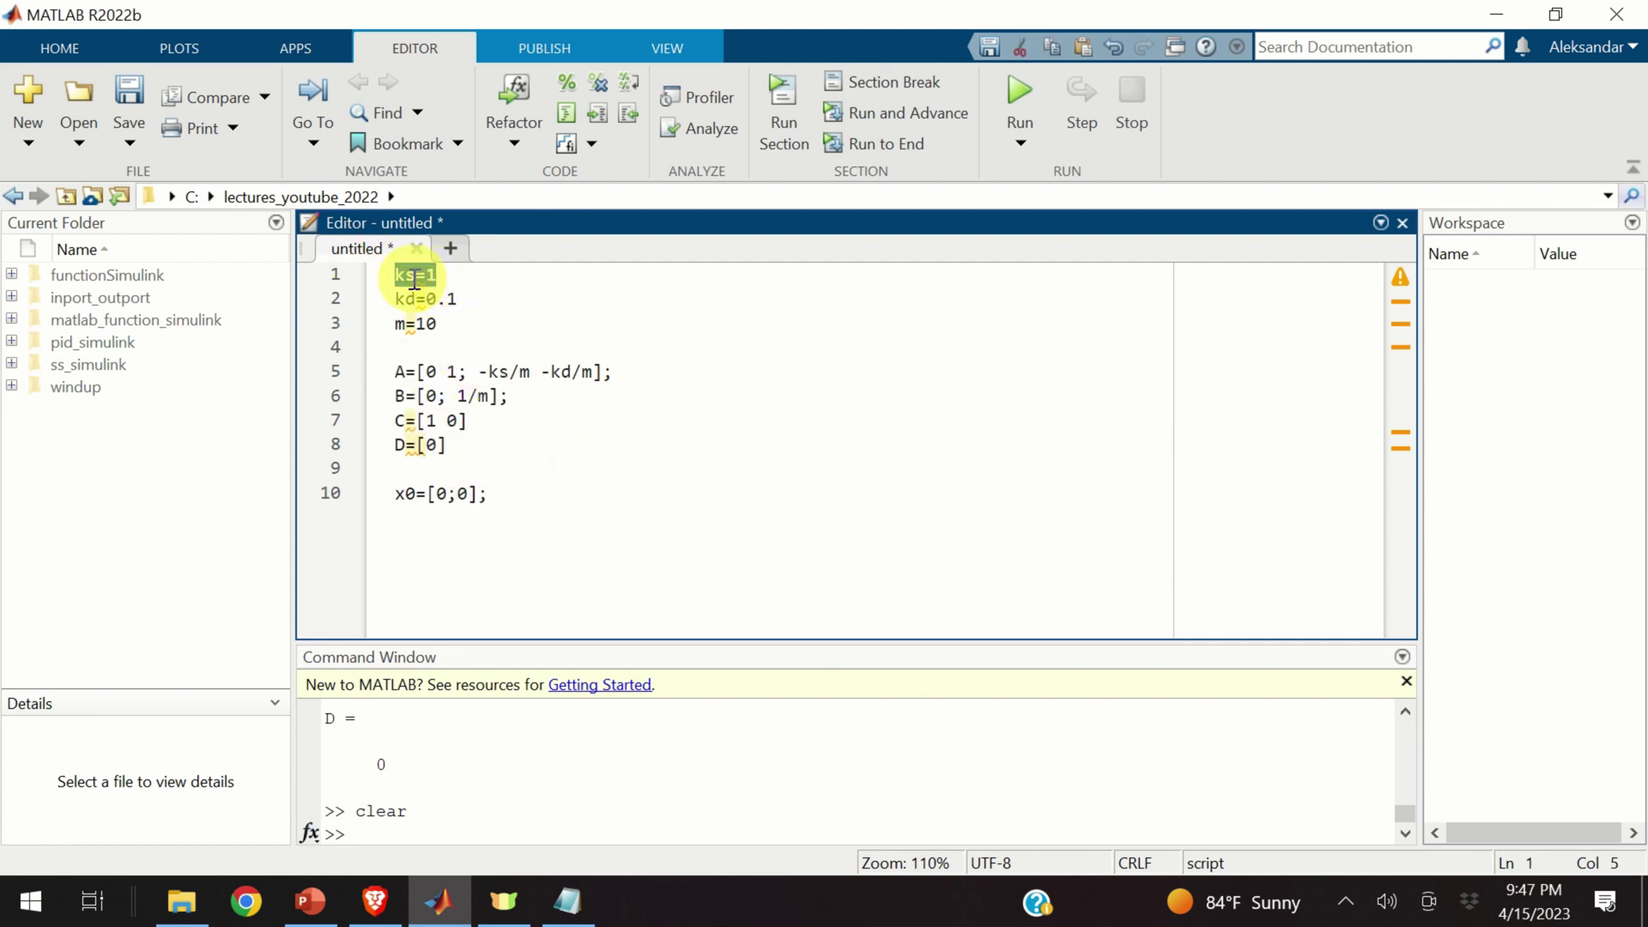
pyautogui.click(383, 911)
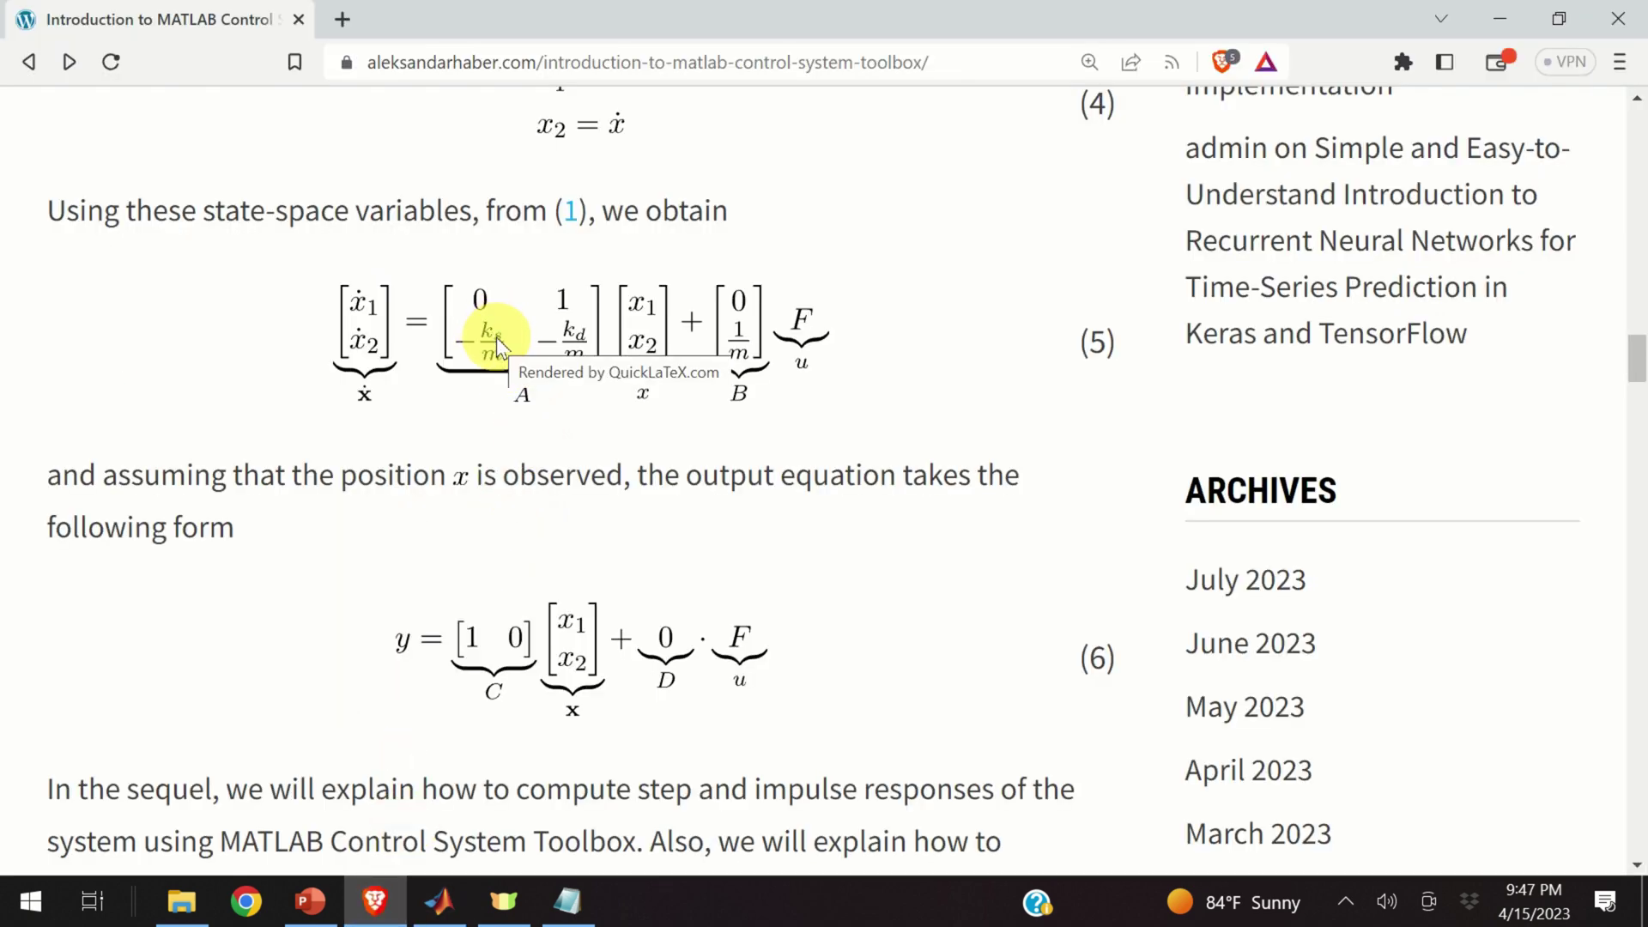
pyautogui.hotkey('alt', 'Tab')
pyautogui.moveTo(461, 303); pyautogui.dragTo(414, 311)
pyautogui.hotkey('alt', 'Tab')
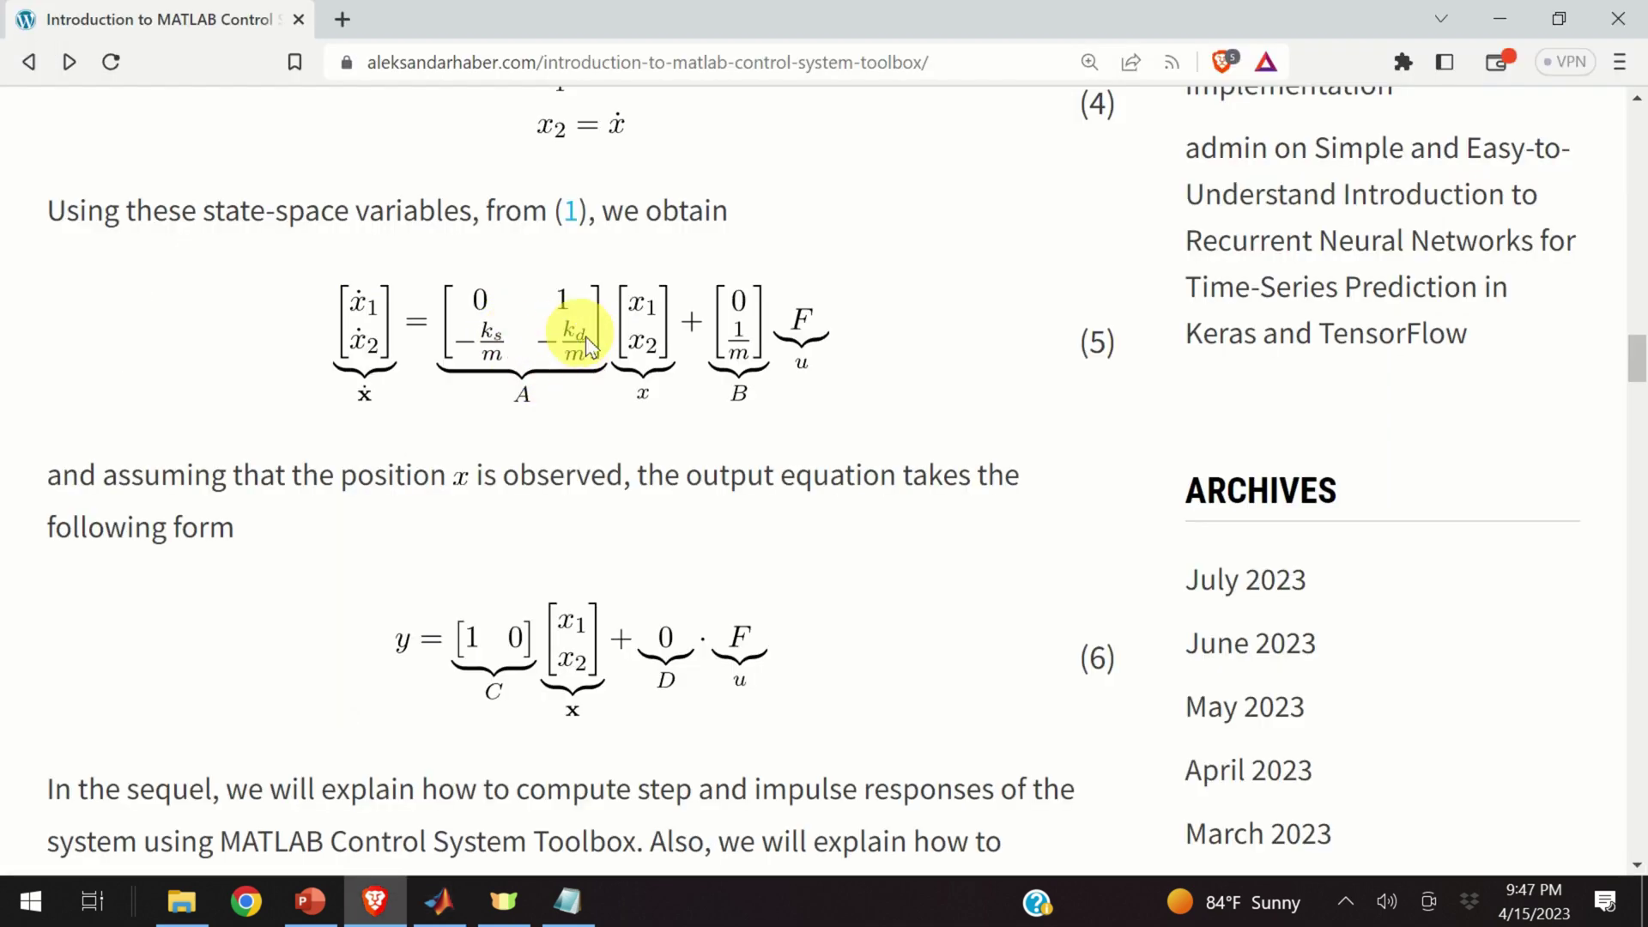
pyautogui.hotkey('alt', 'Tab')
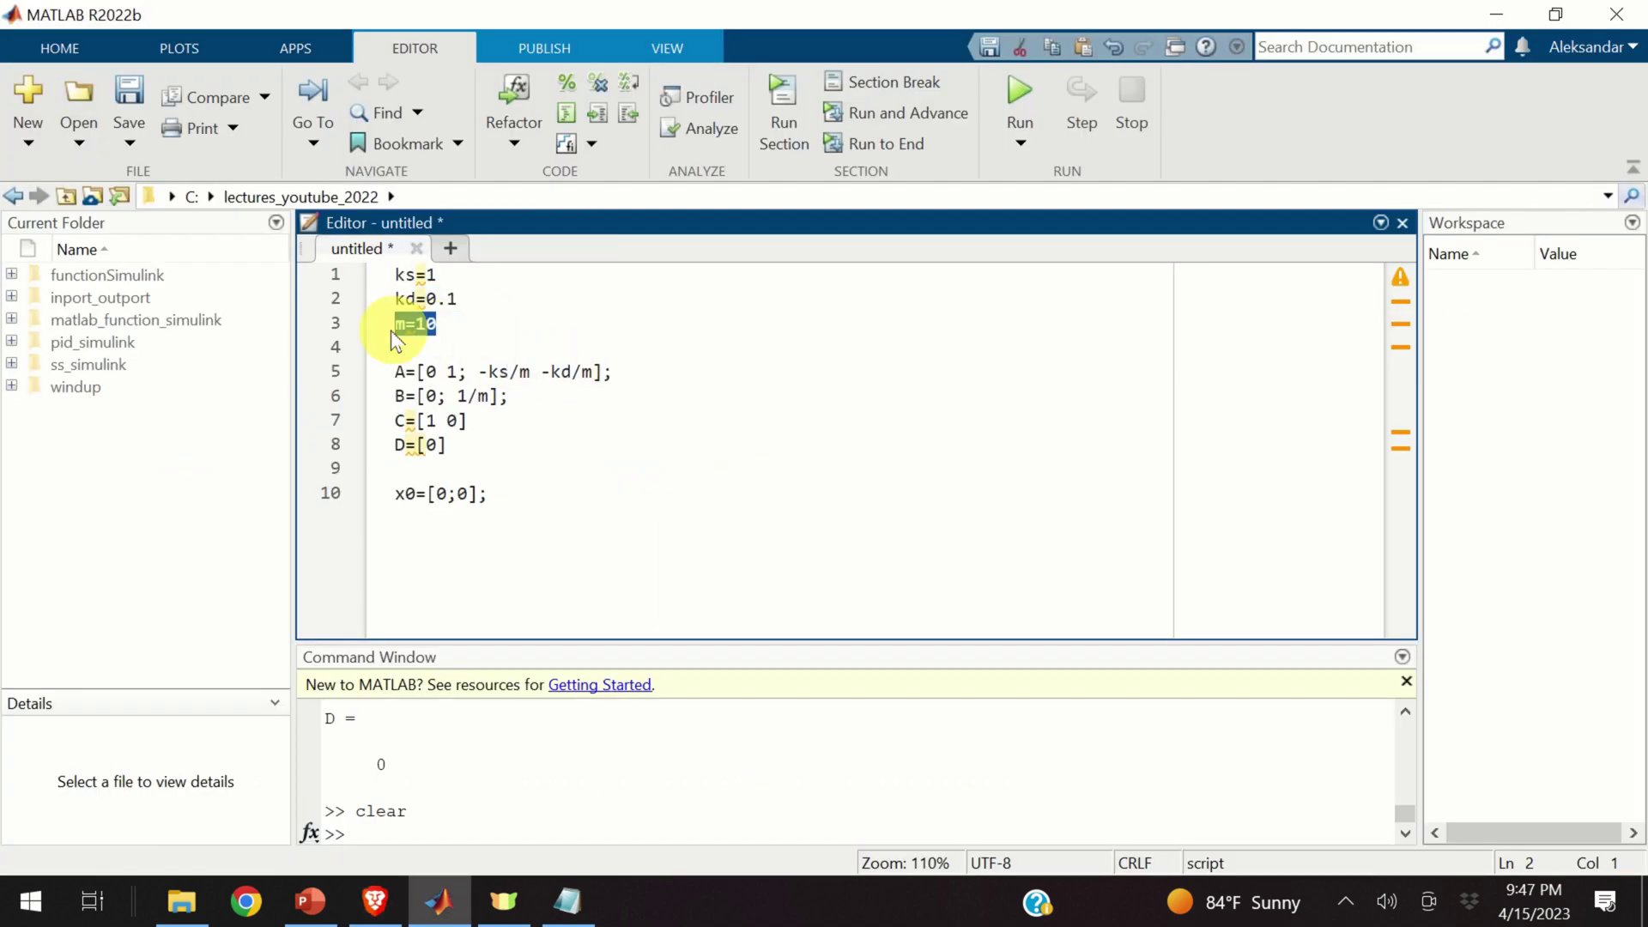
pyautogui.hotkey('alt', 'Tab')
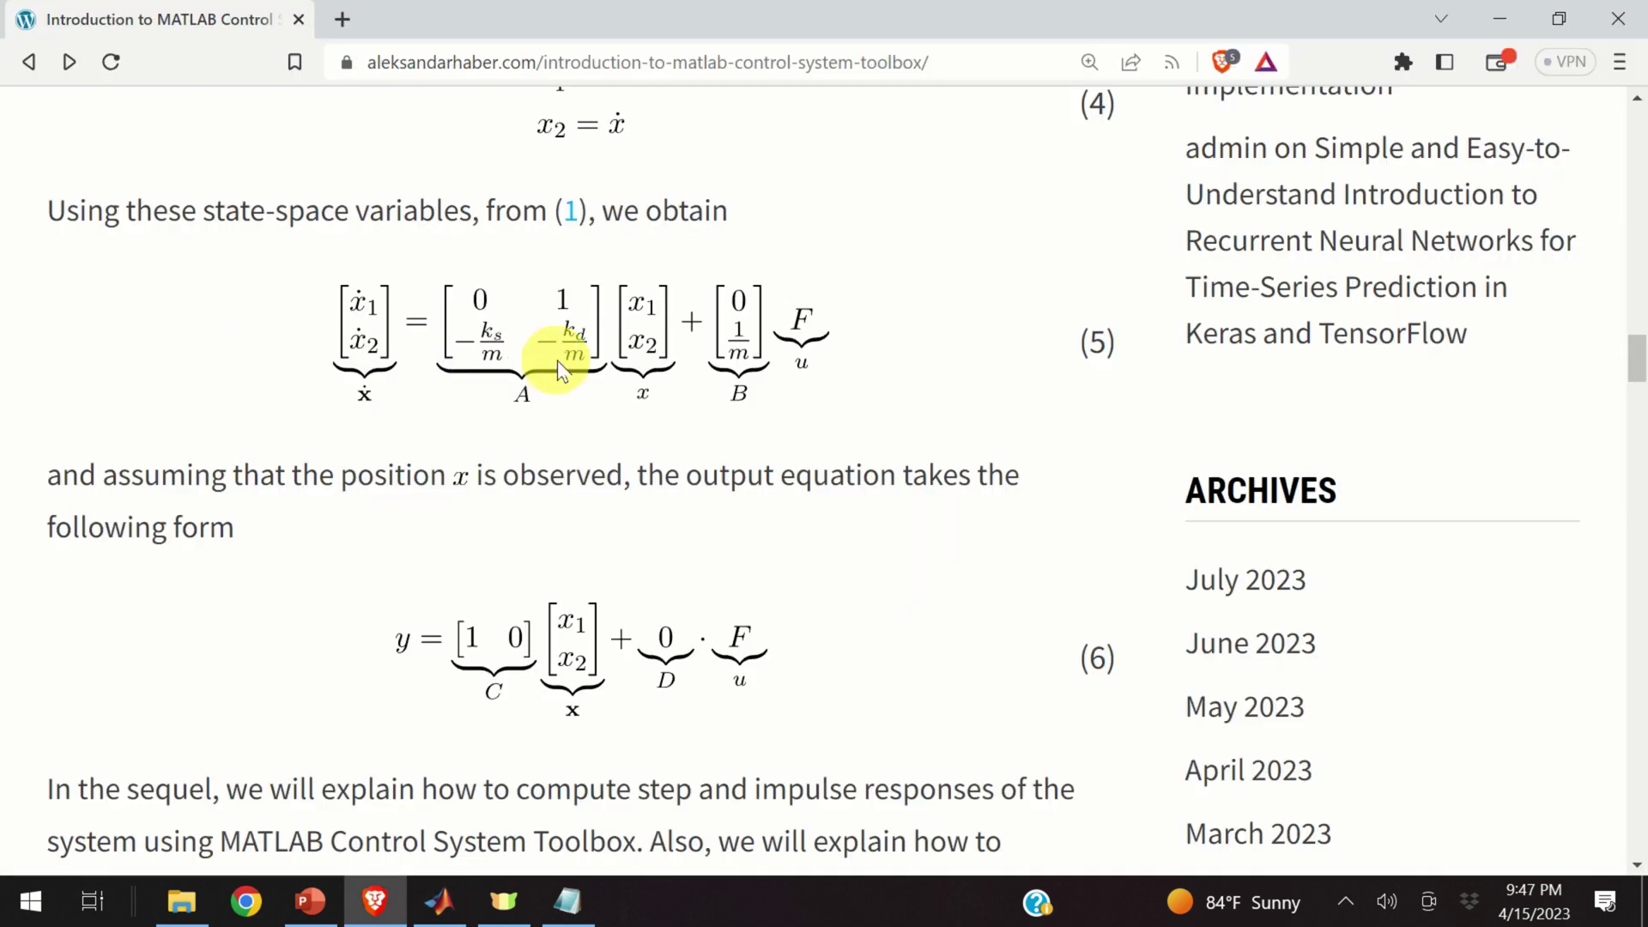
pyautogui.hotkey('alt', 'Tab')
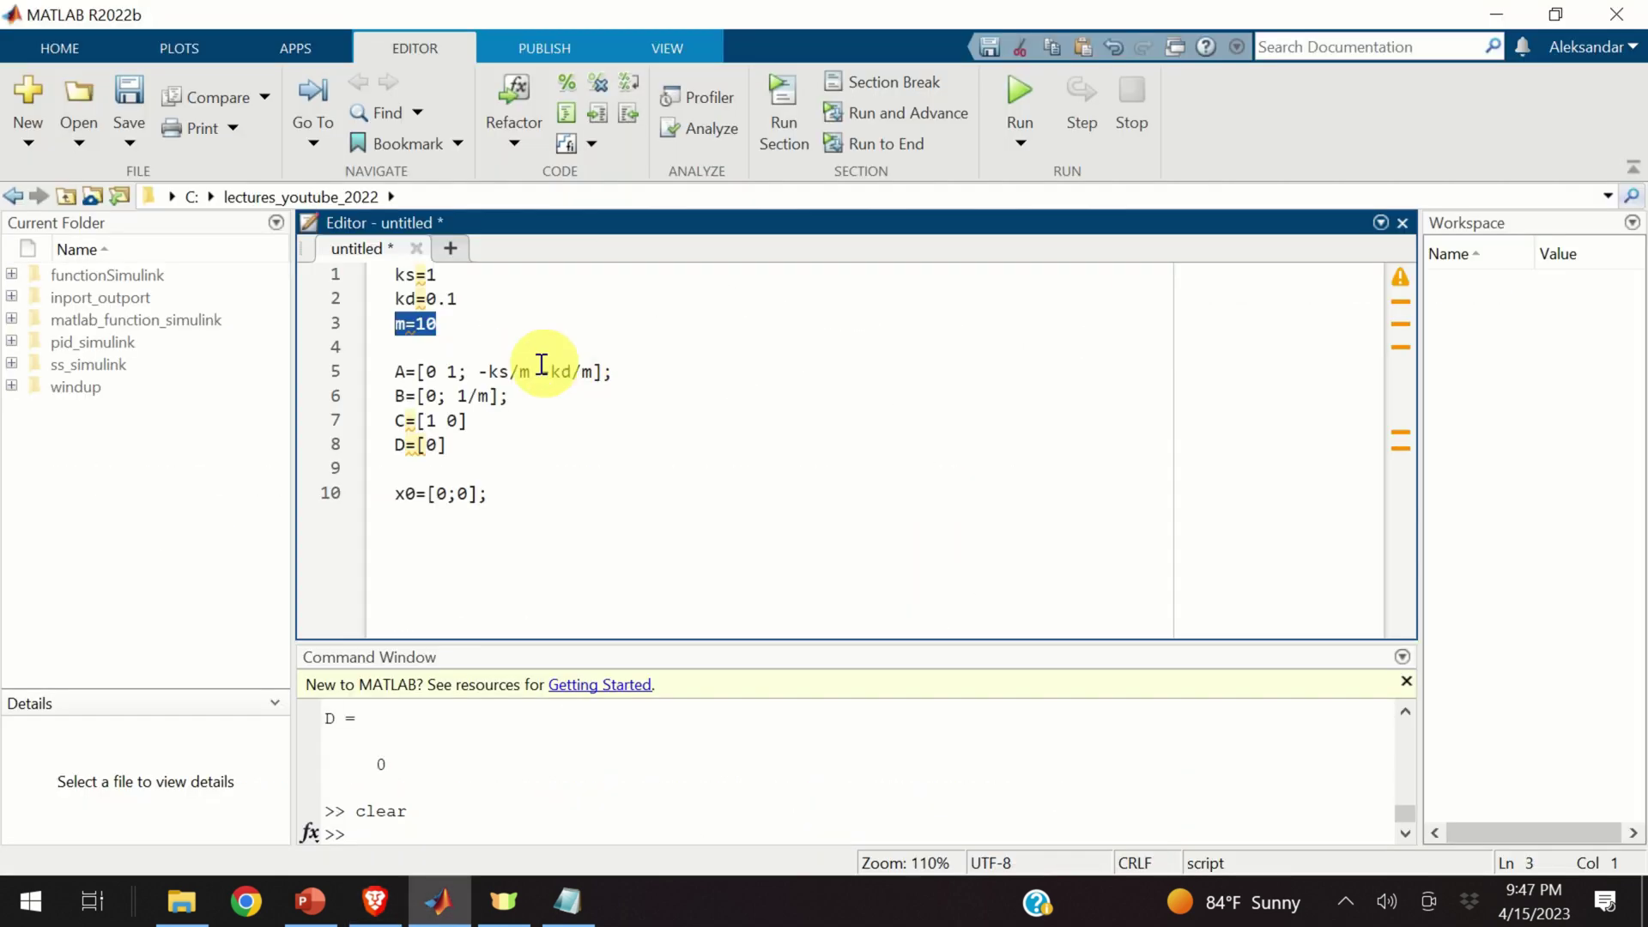
# - Check the matrices on lines 5–8 and x0=[0;0] against equation (5), then focus the Command Window
pyautogui.moveTo(482, 456); pyautogui.dragTo(386, 378)
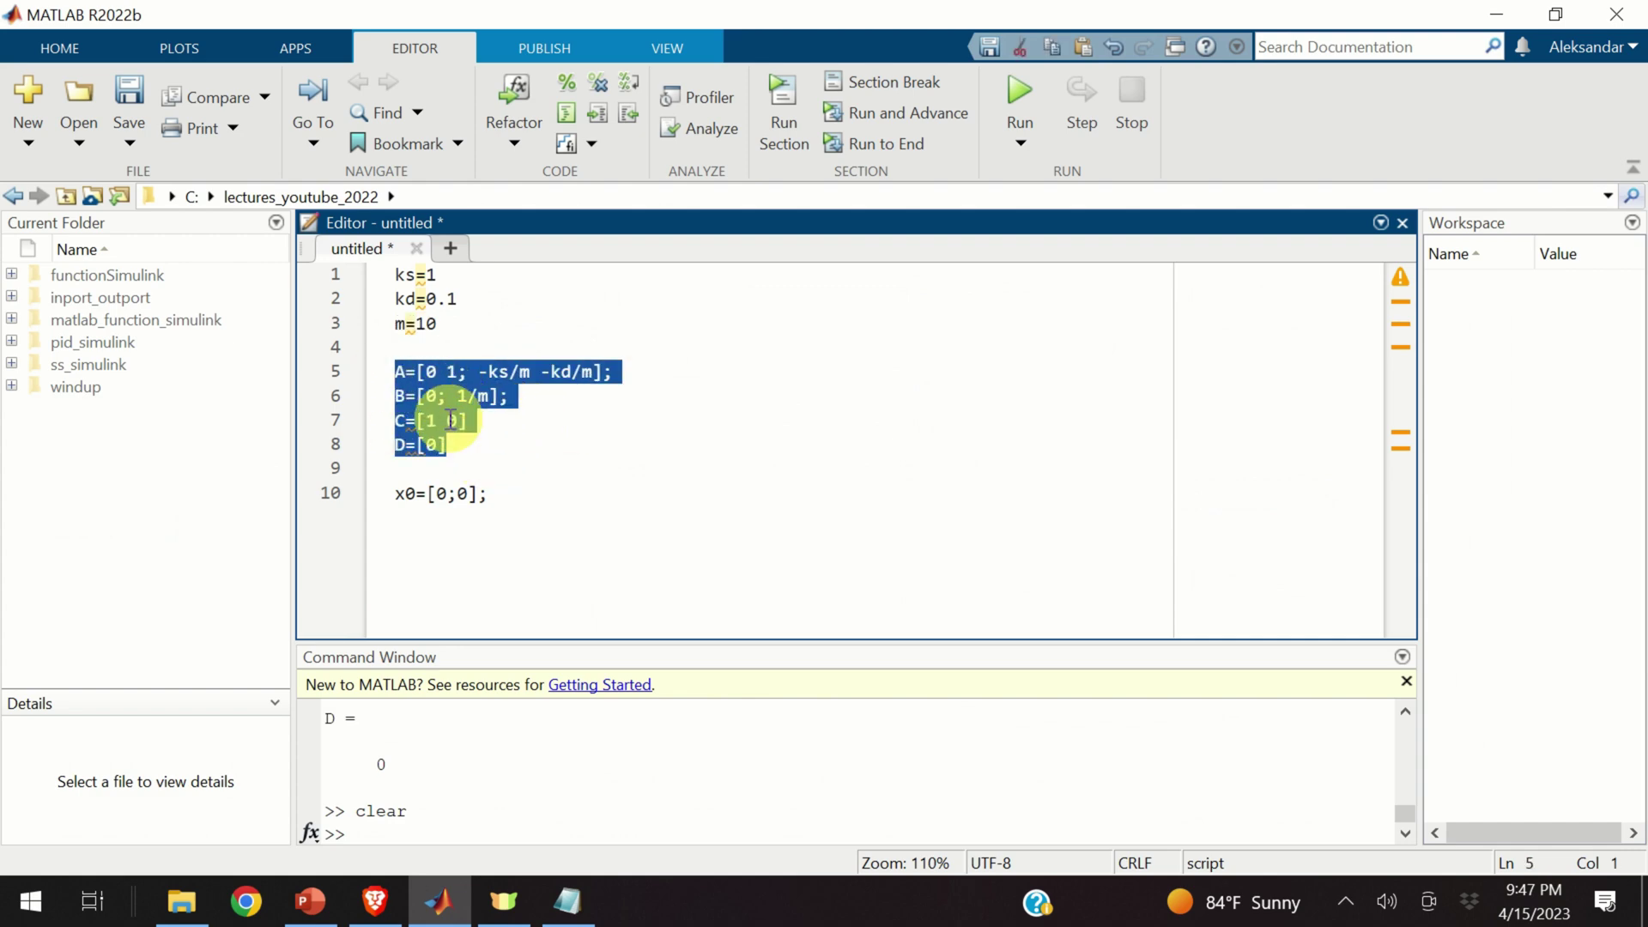
pyautogui.hotkey('alt', 'Tab')
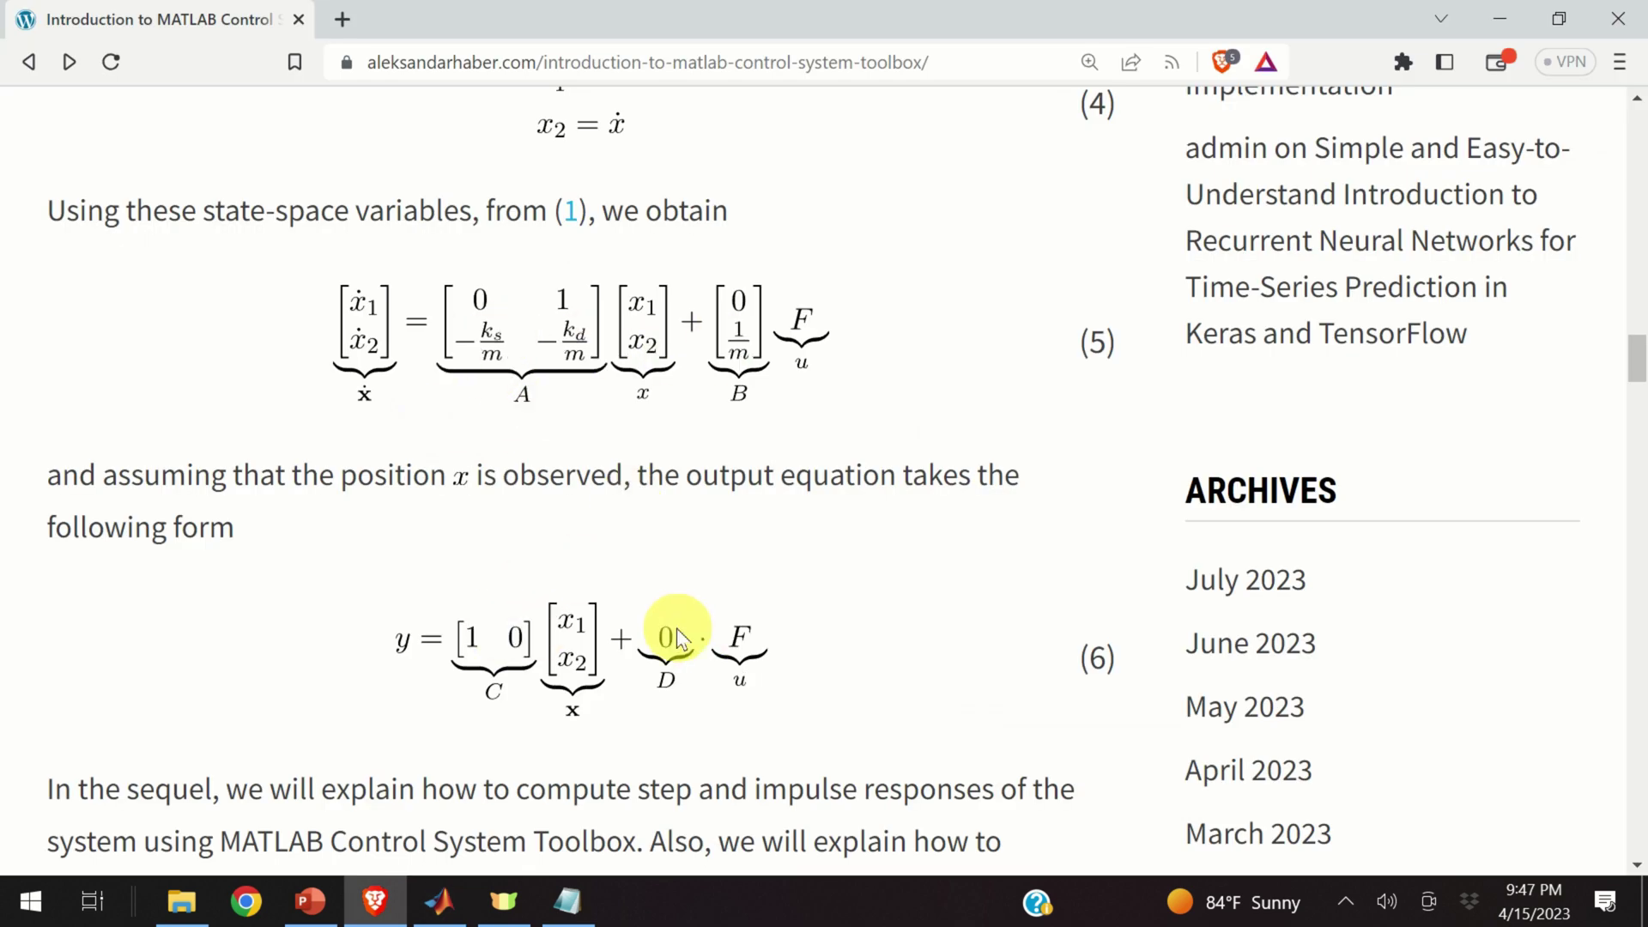
pyautogui.hotkey('alt', 'Tab')
pyautogui.click(530, 515)
pyautogui.moveTo(533, 493); pyautogui.dragTo(381, 506)
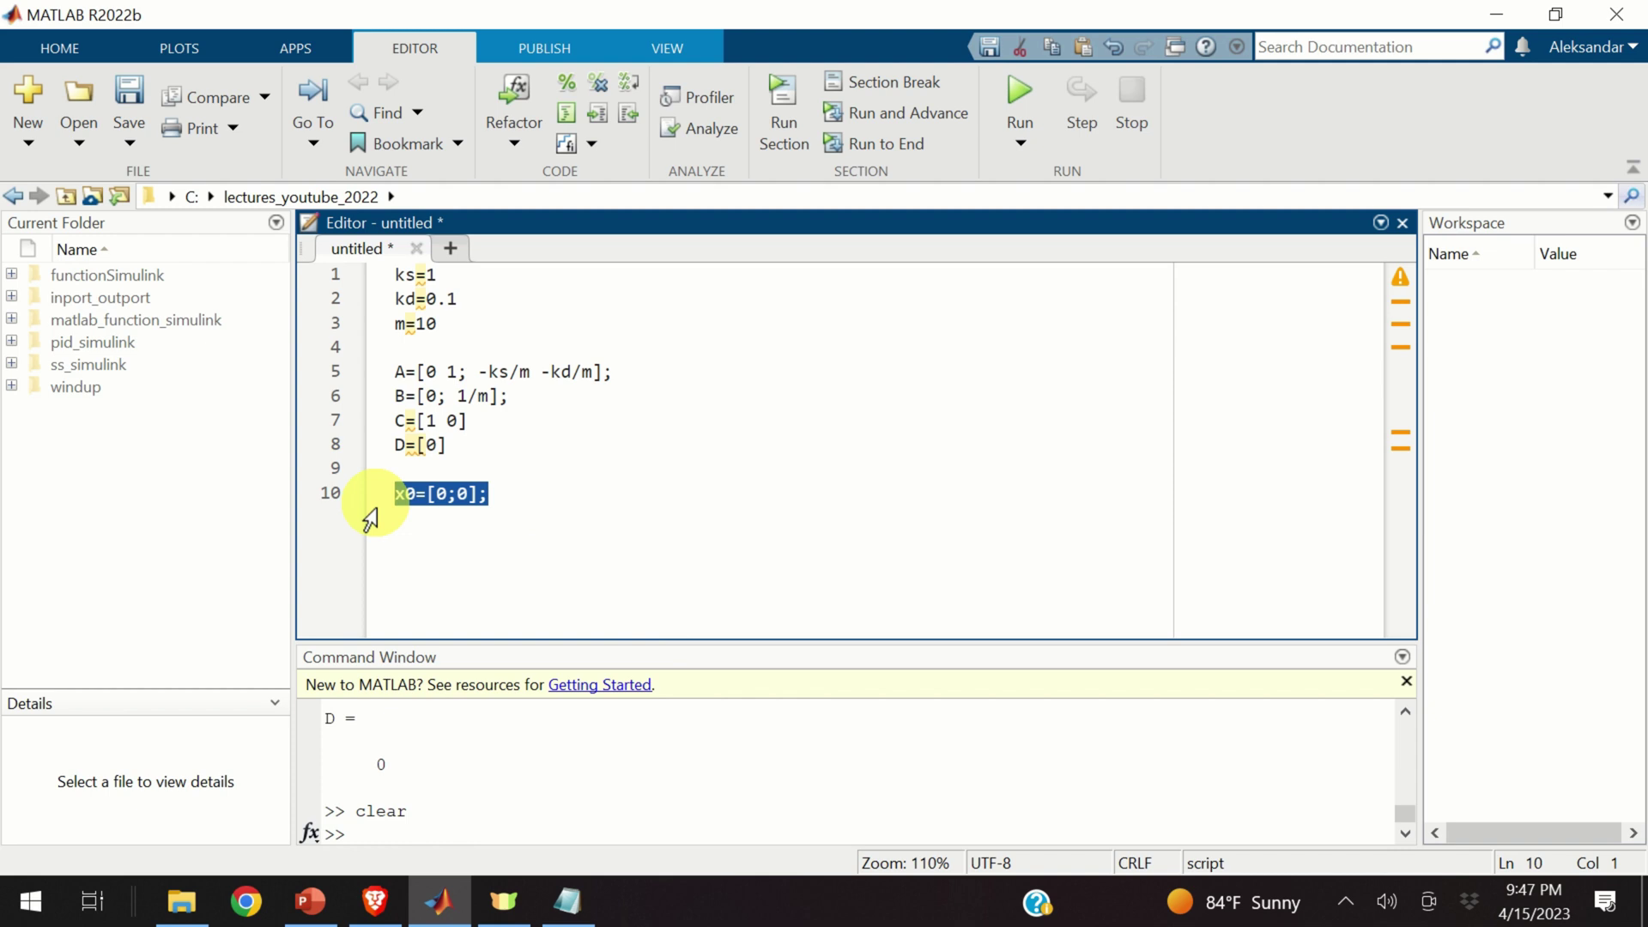
pyautogui.click(411, 820)
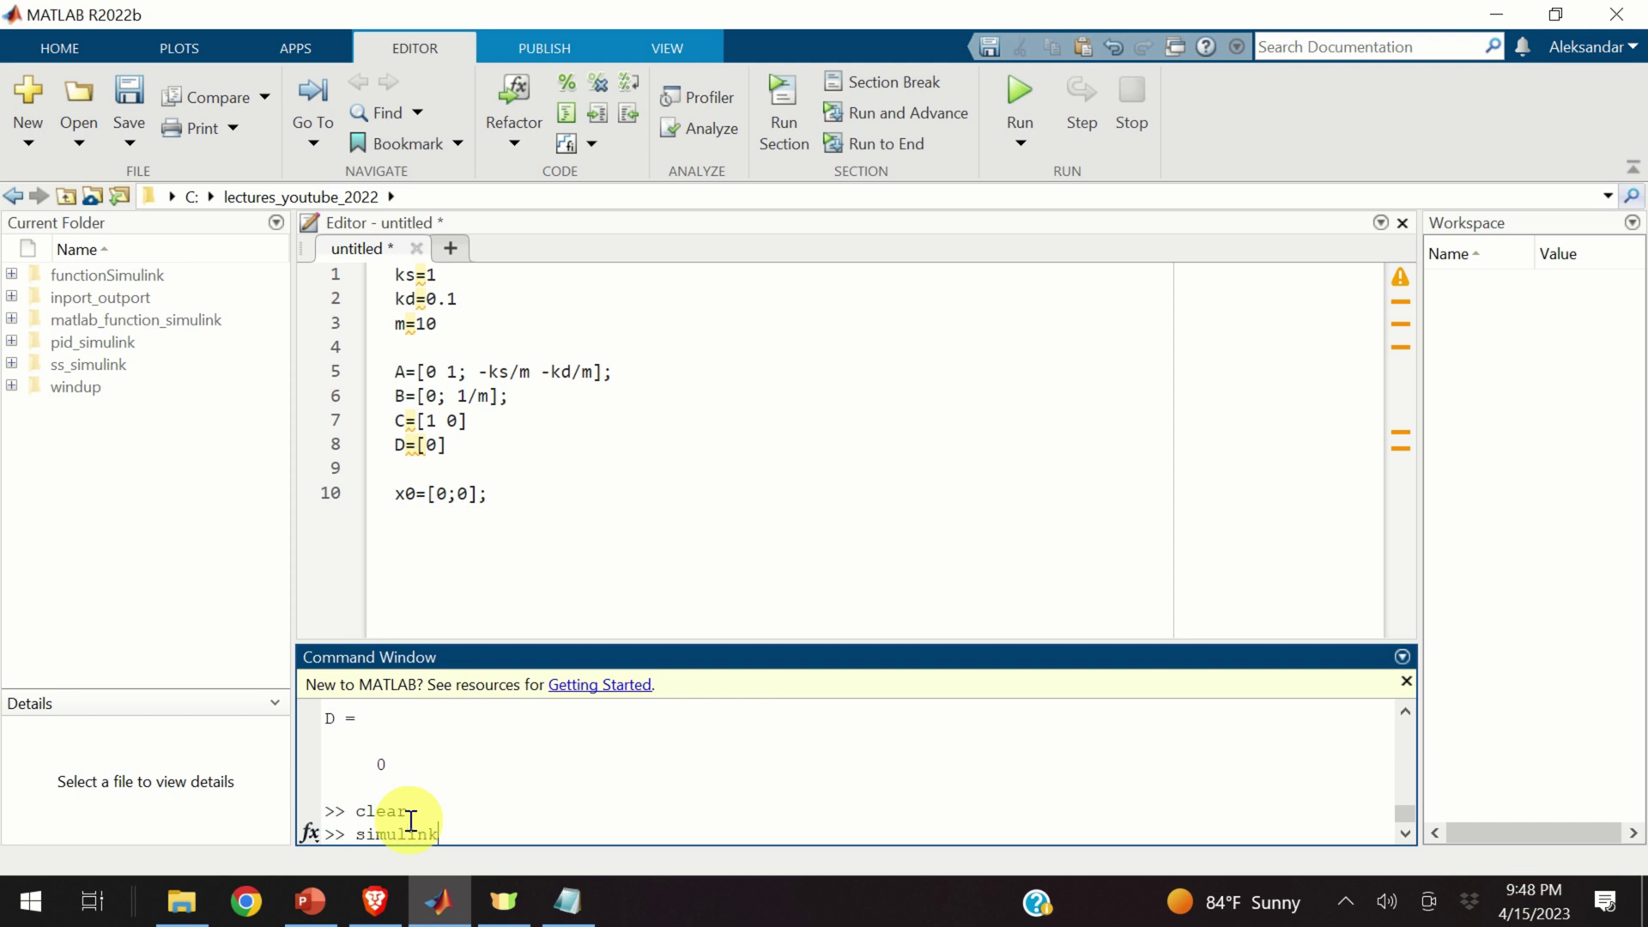
# - Launch Simulink with the simulink command, create a Blank Model, and maximize its window
pyautogui.write('simulink')
pyautogui.press('Return')
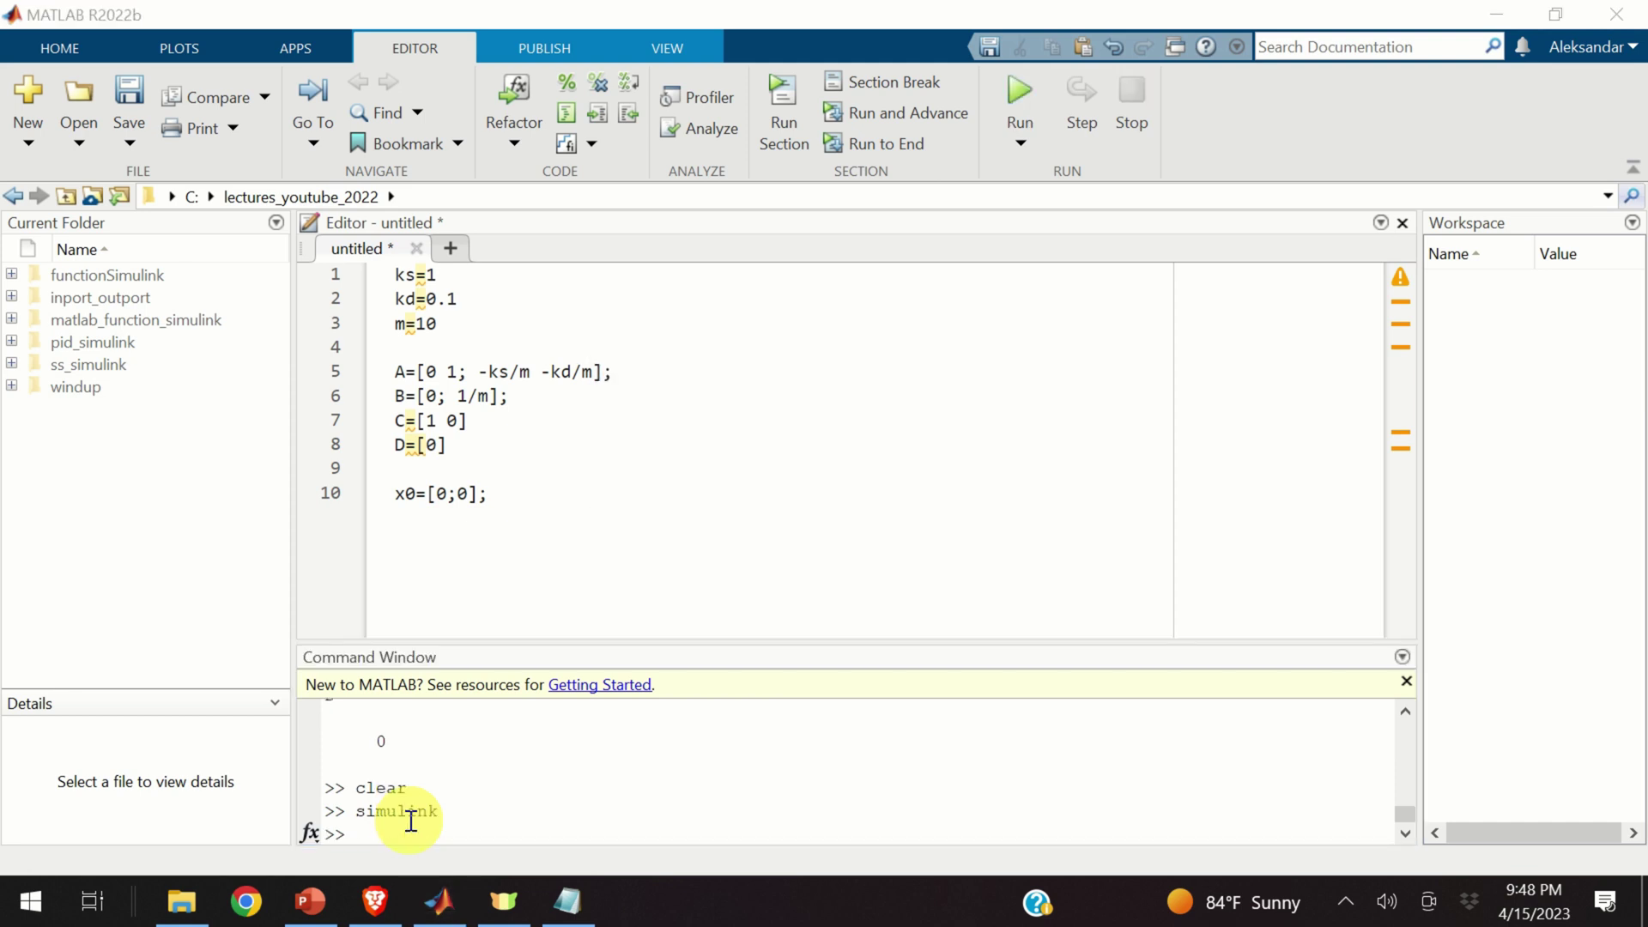
pyautogui.moveTo(600, 434)
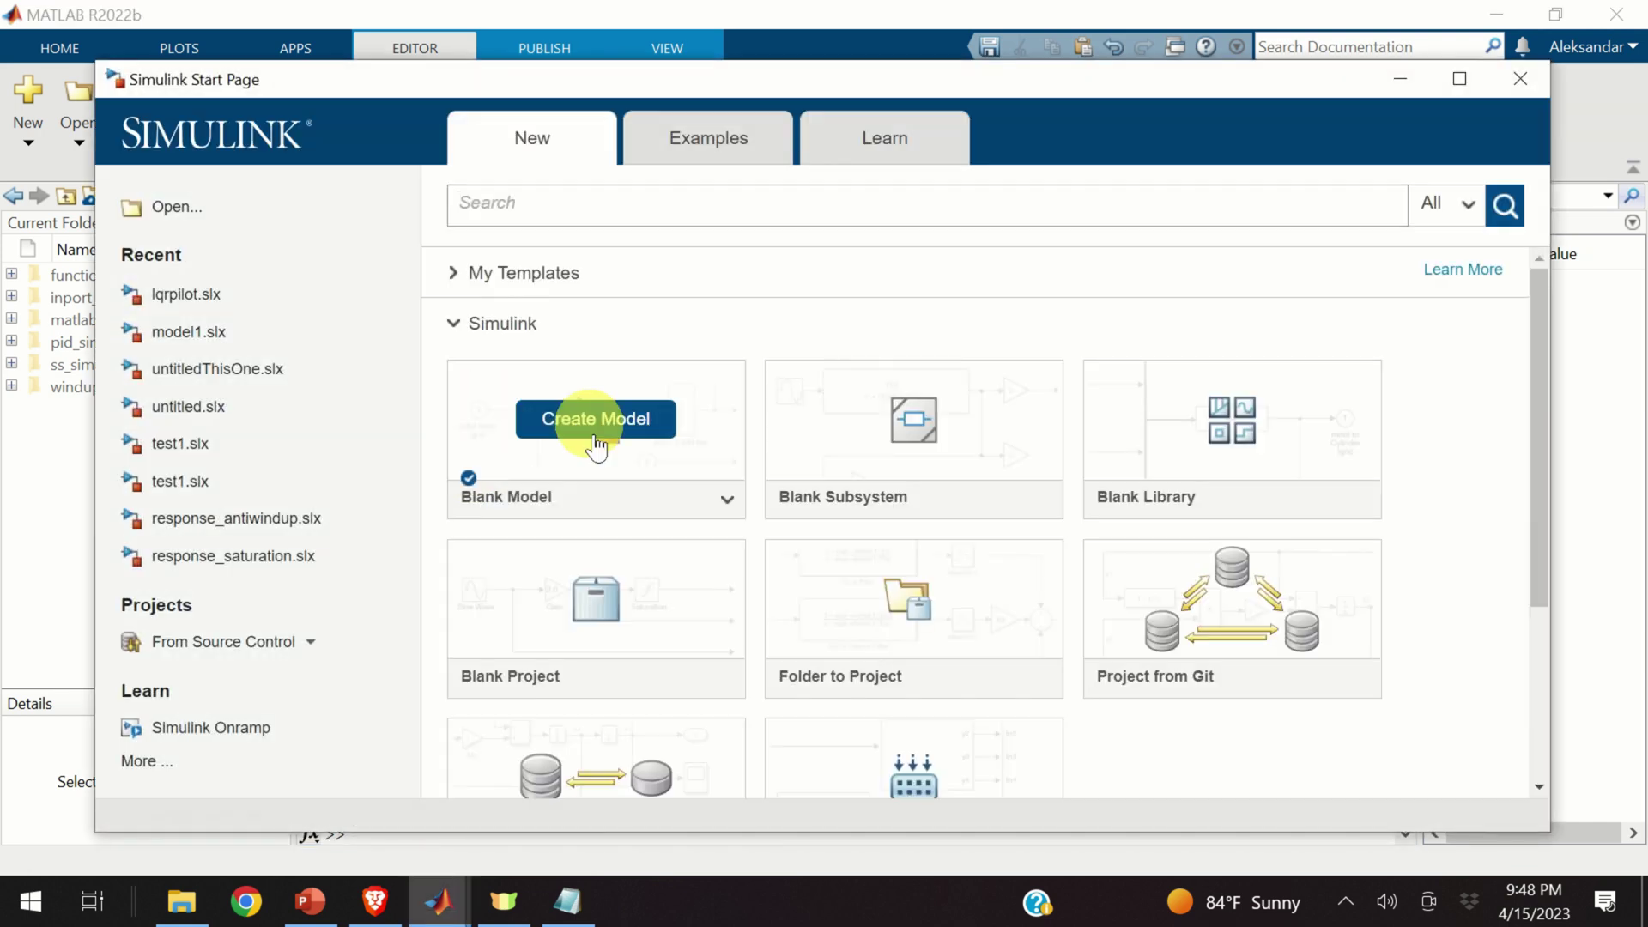
pyautogui.click(675, 431)
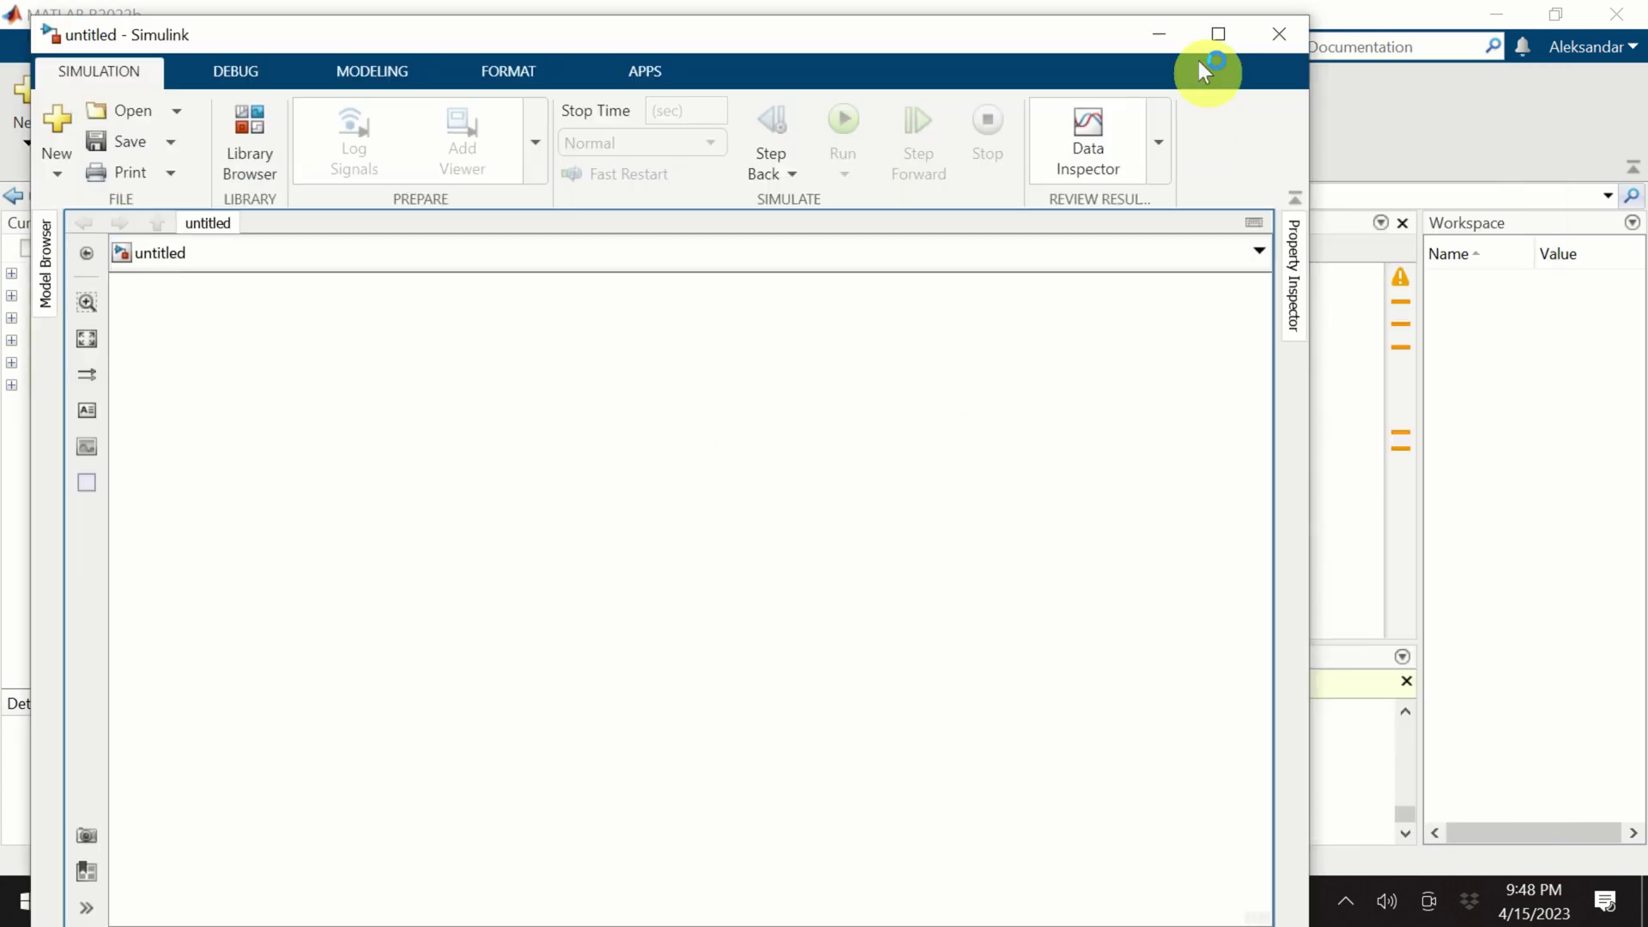
pyautogui.click(1218, 38)
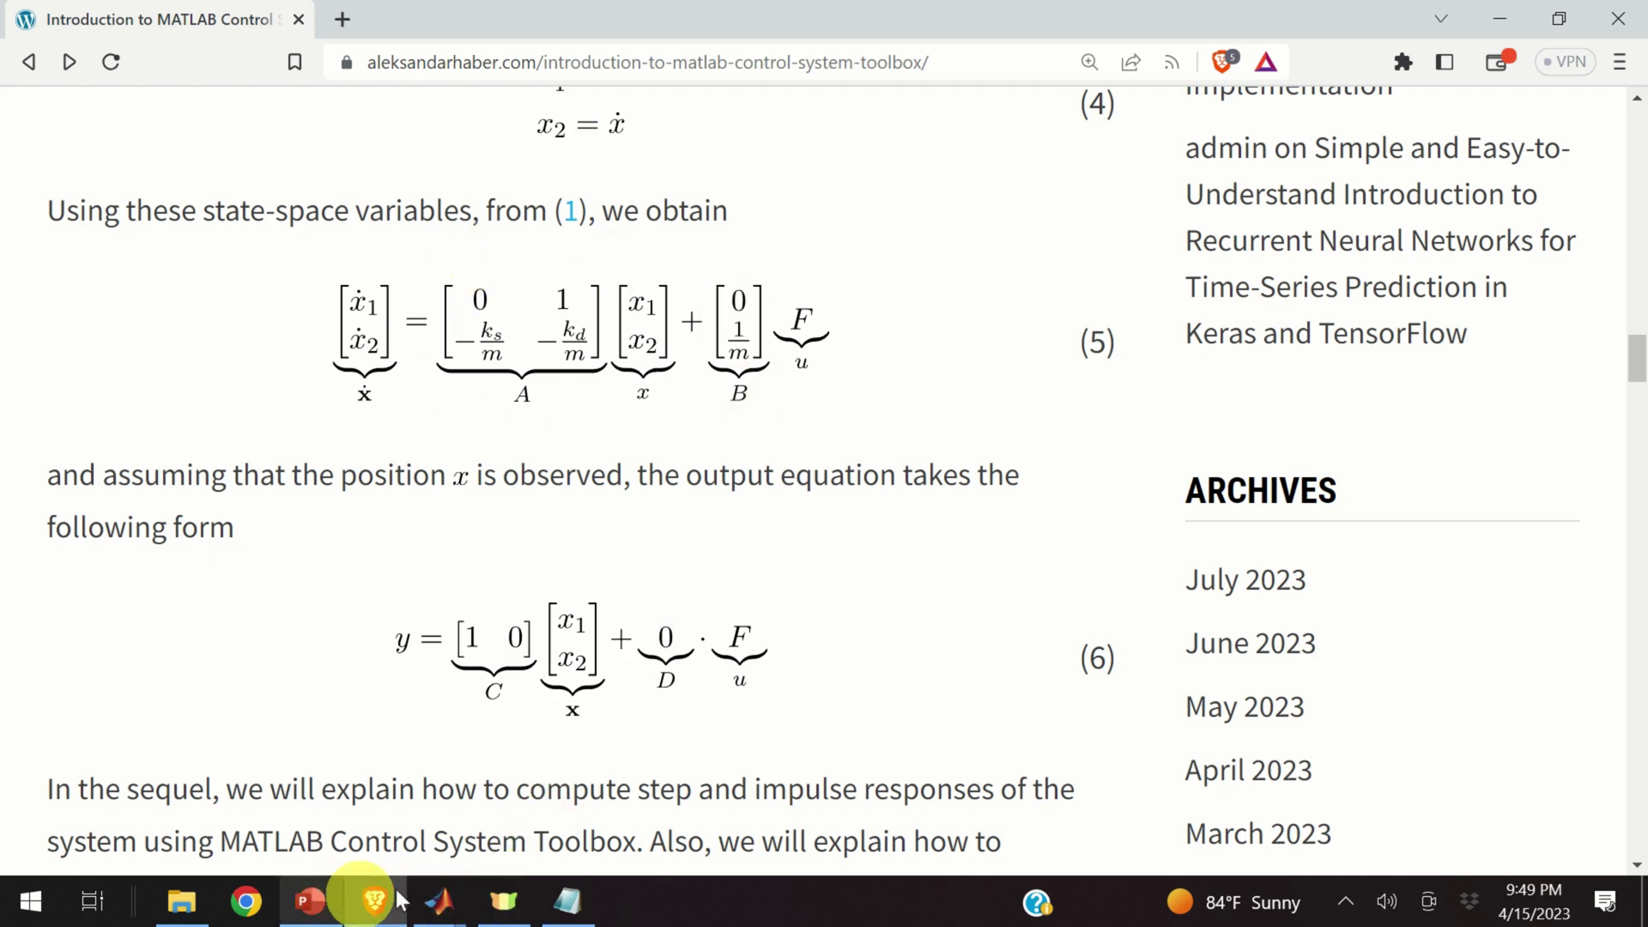
# - Insert an Integrator block via canvas search 'inte' in the untitled model, enlarge it, then return to the browser
pyautogui.click(436, 899)
pyautogui.click(576, 816)
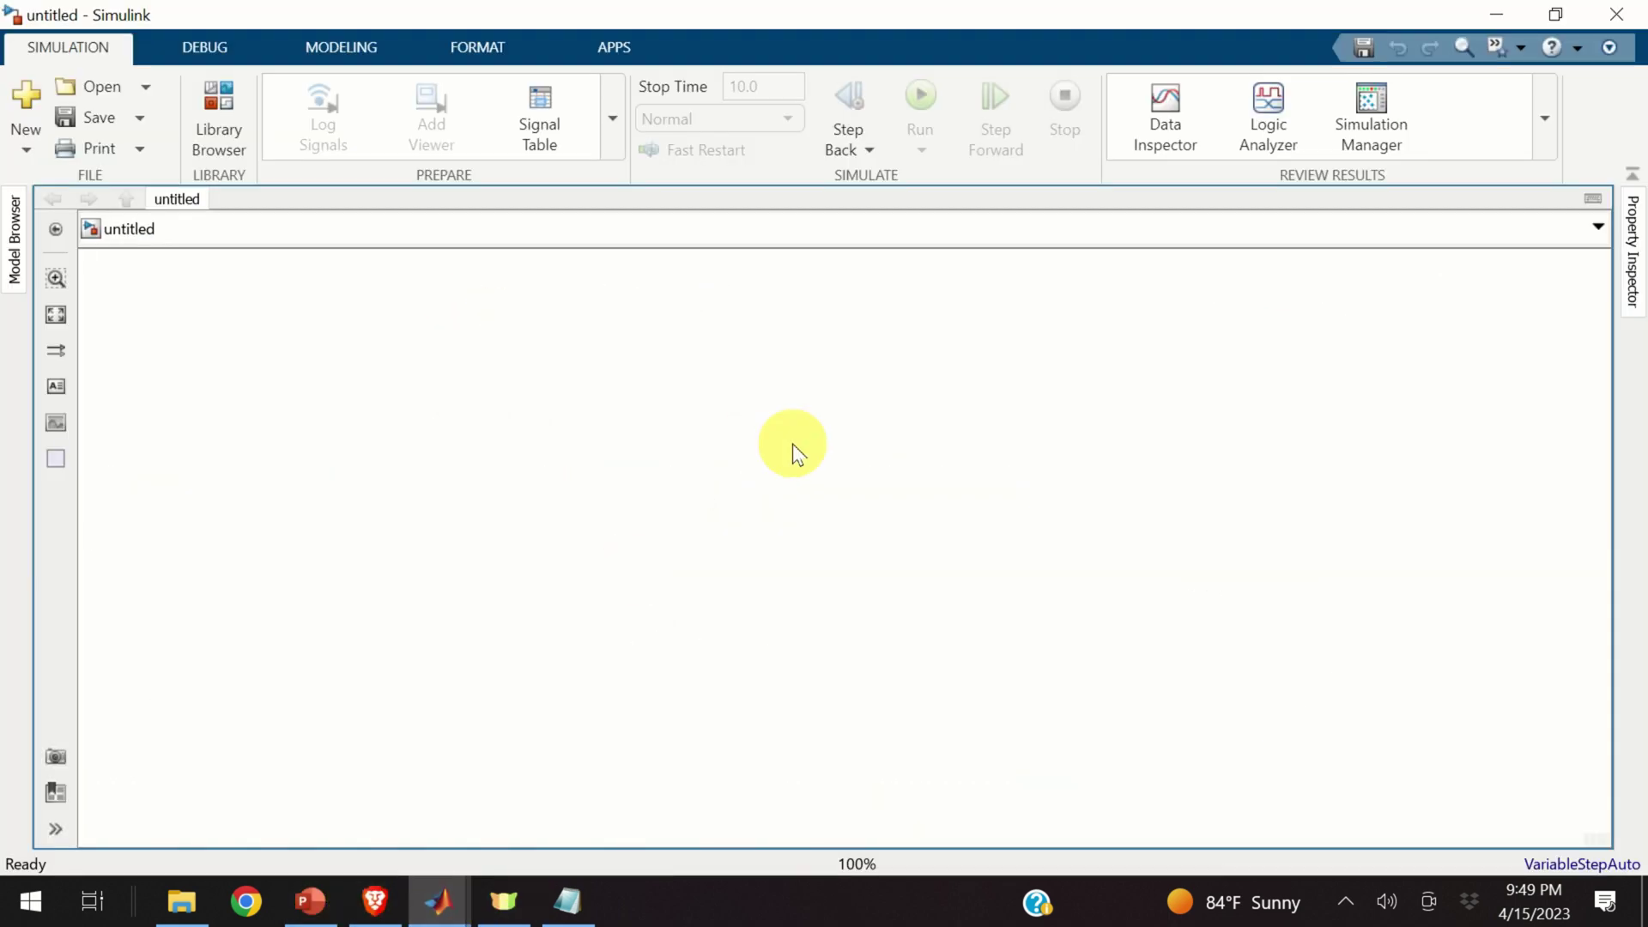
pyautogui.doubleClick(794, 453)
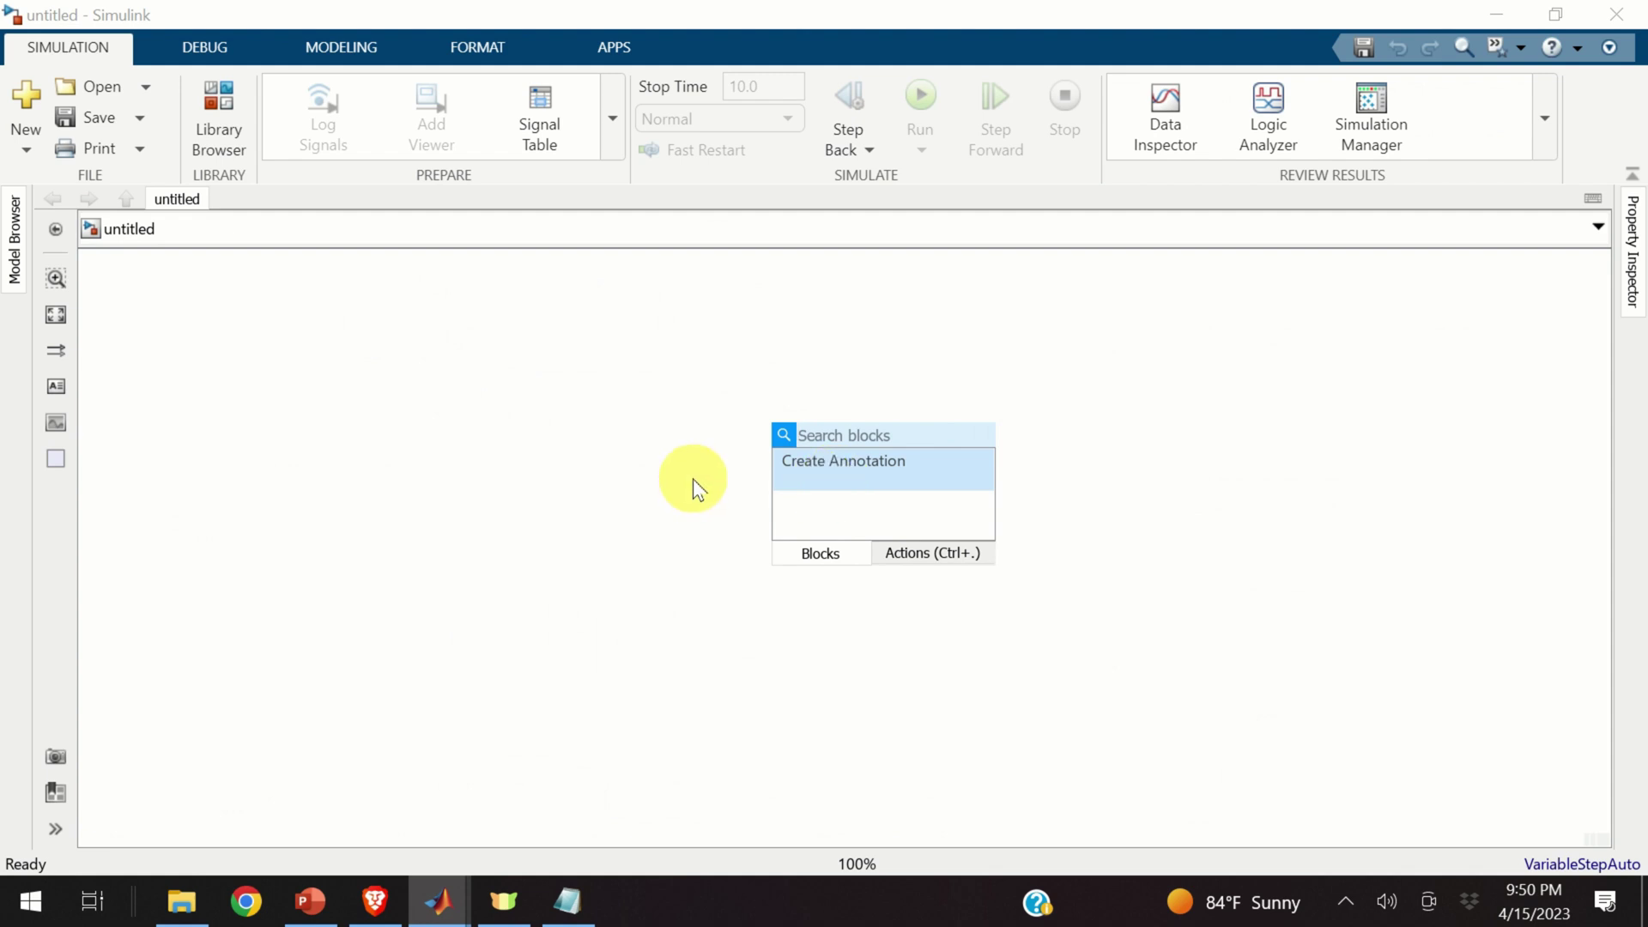
pyautogui.click(669, 444)
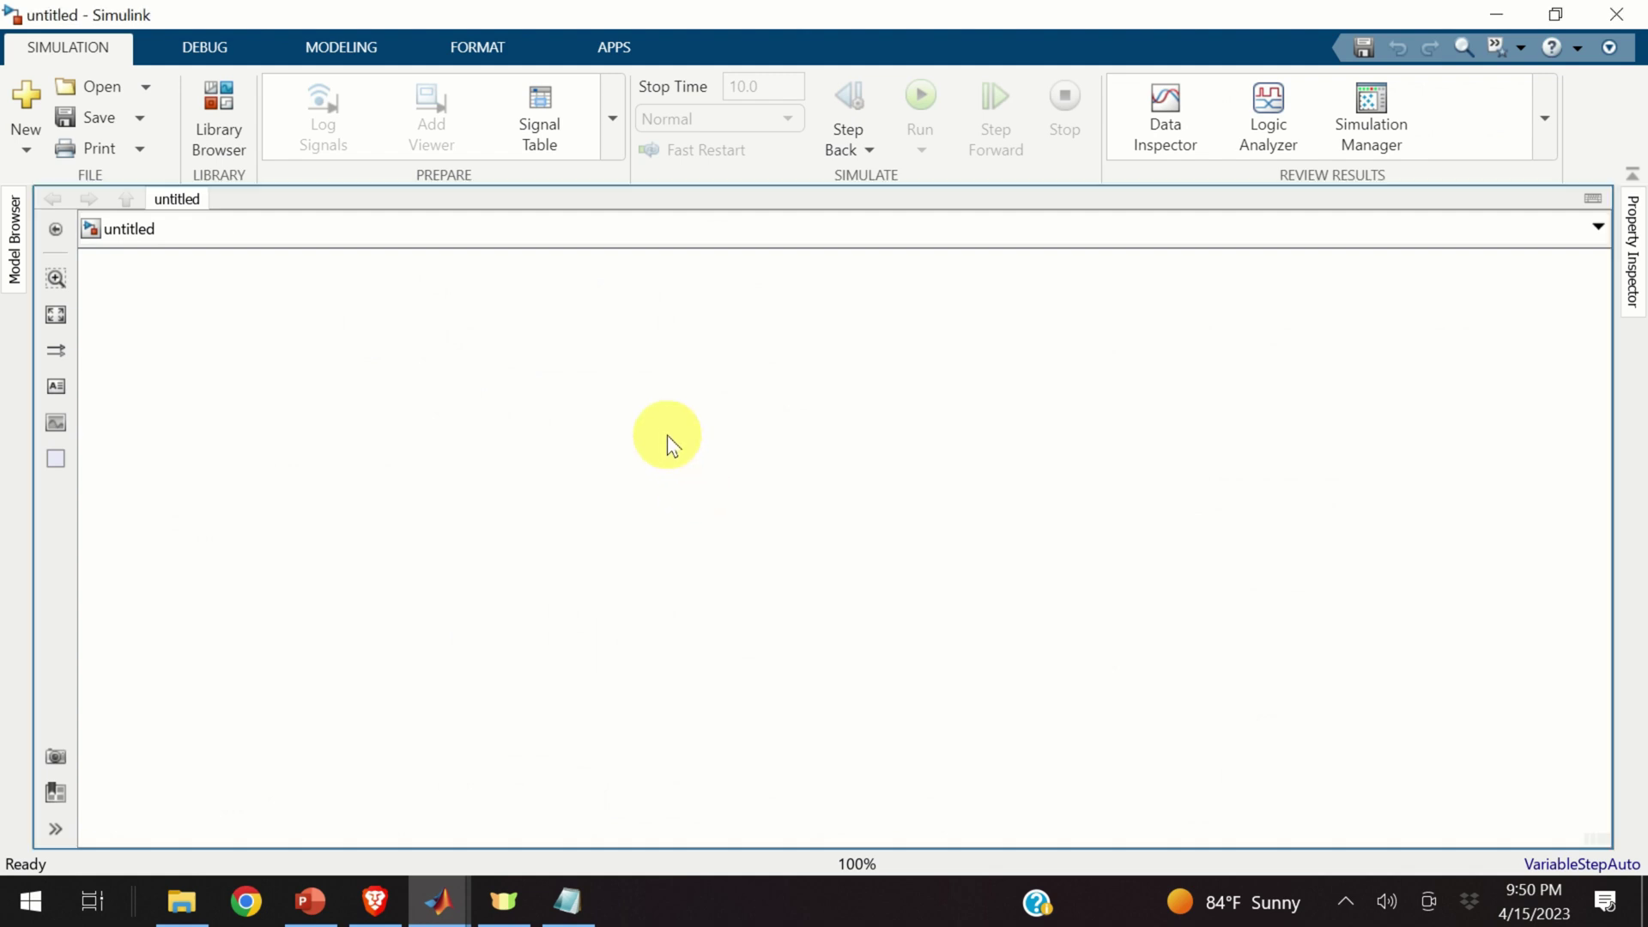
pyautogui.doubleClick(668, 443)
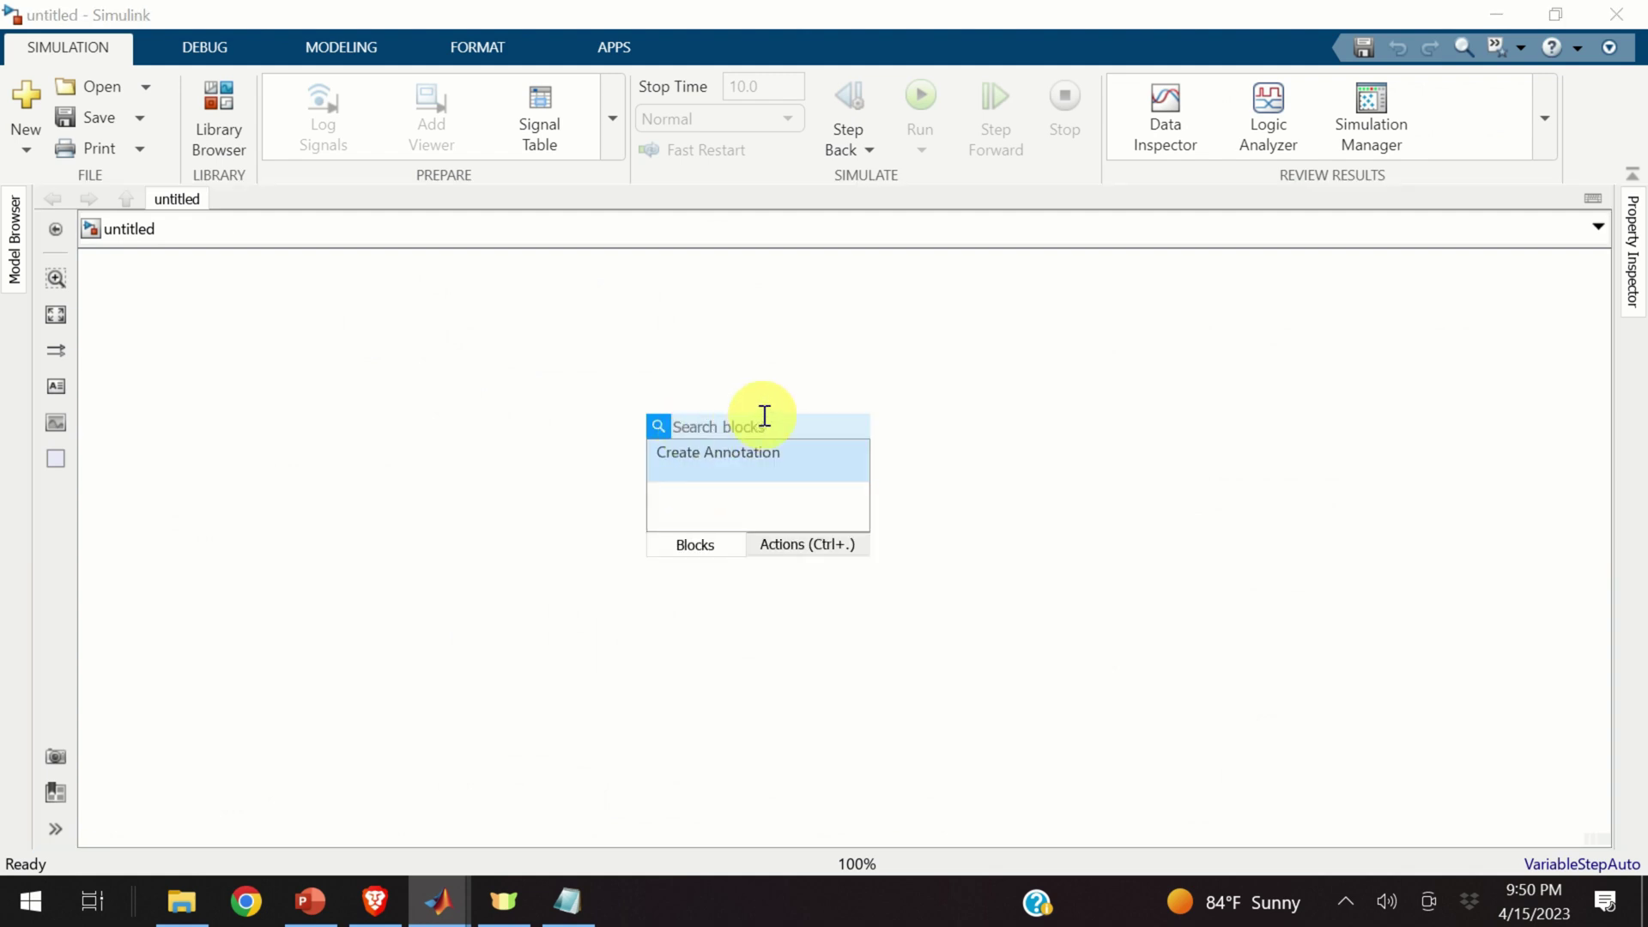
pyautogui.write('inte')
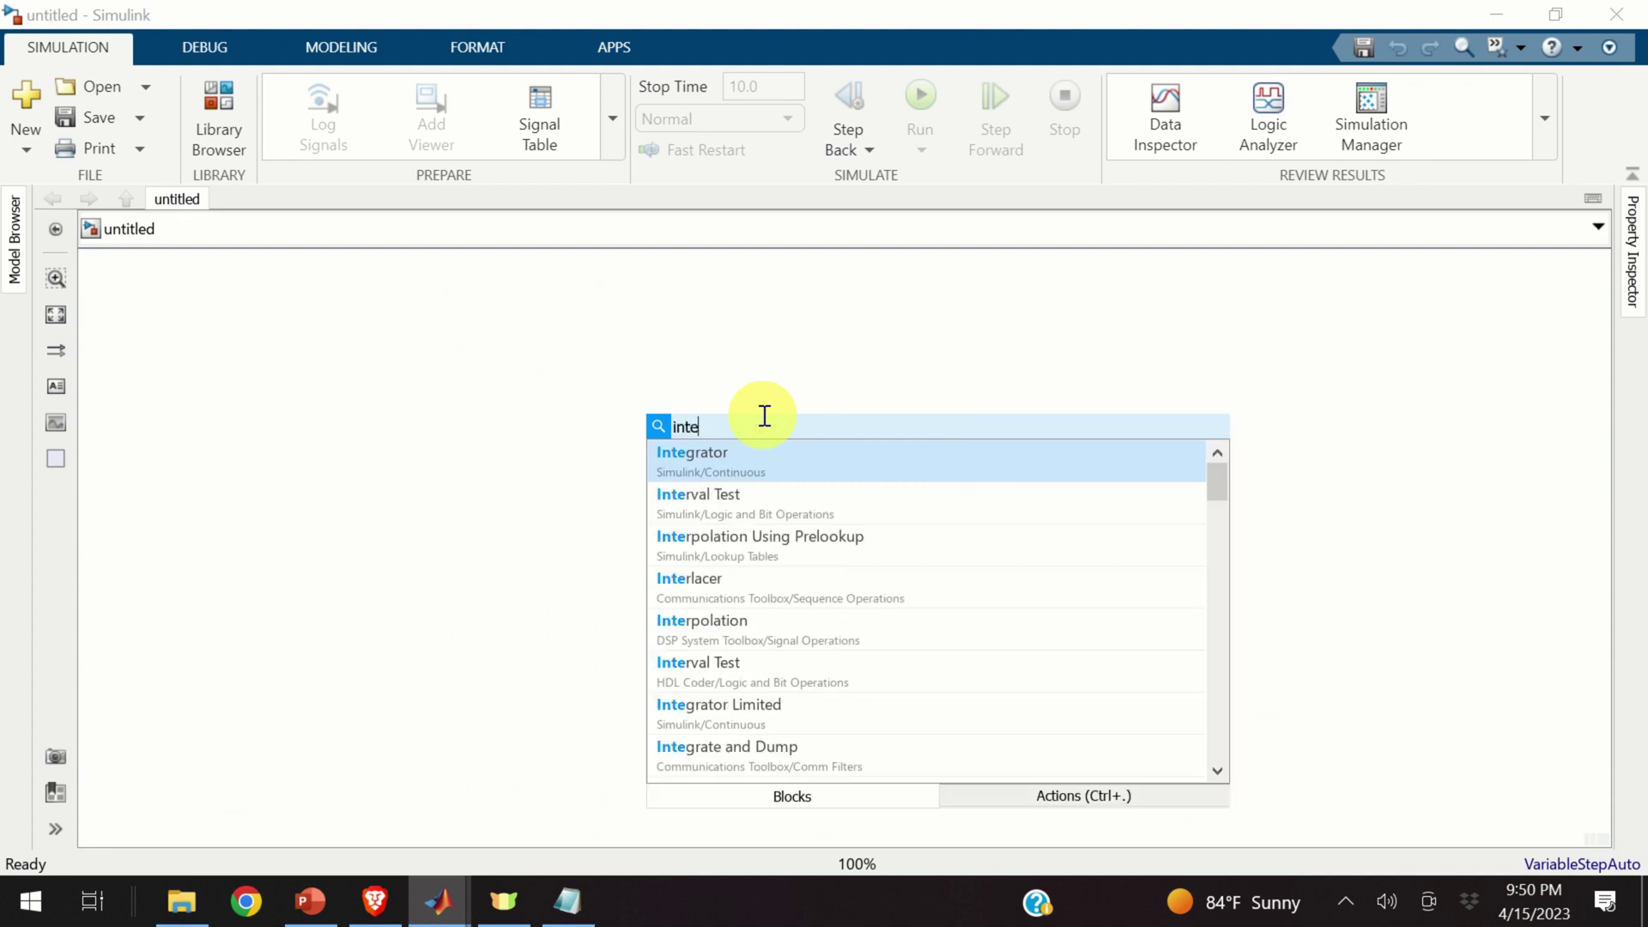
pyautogui.click(754, 451)
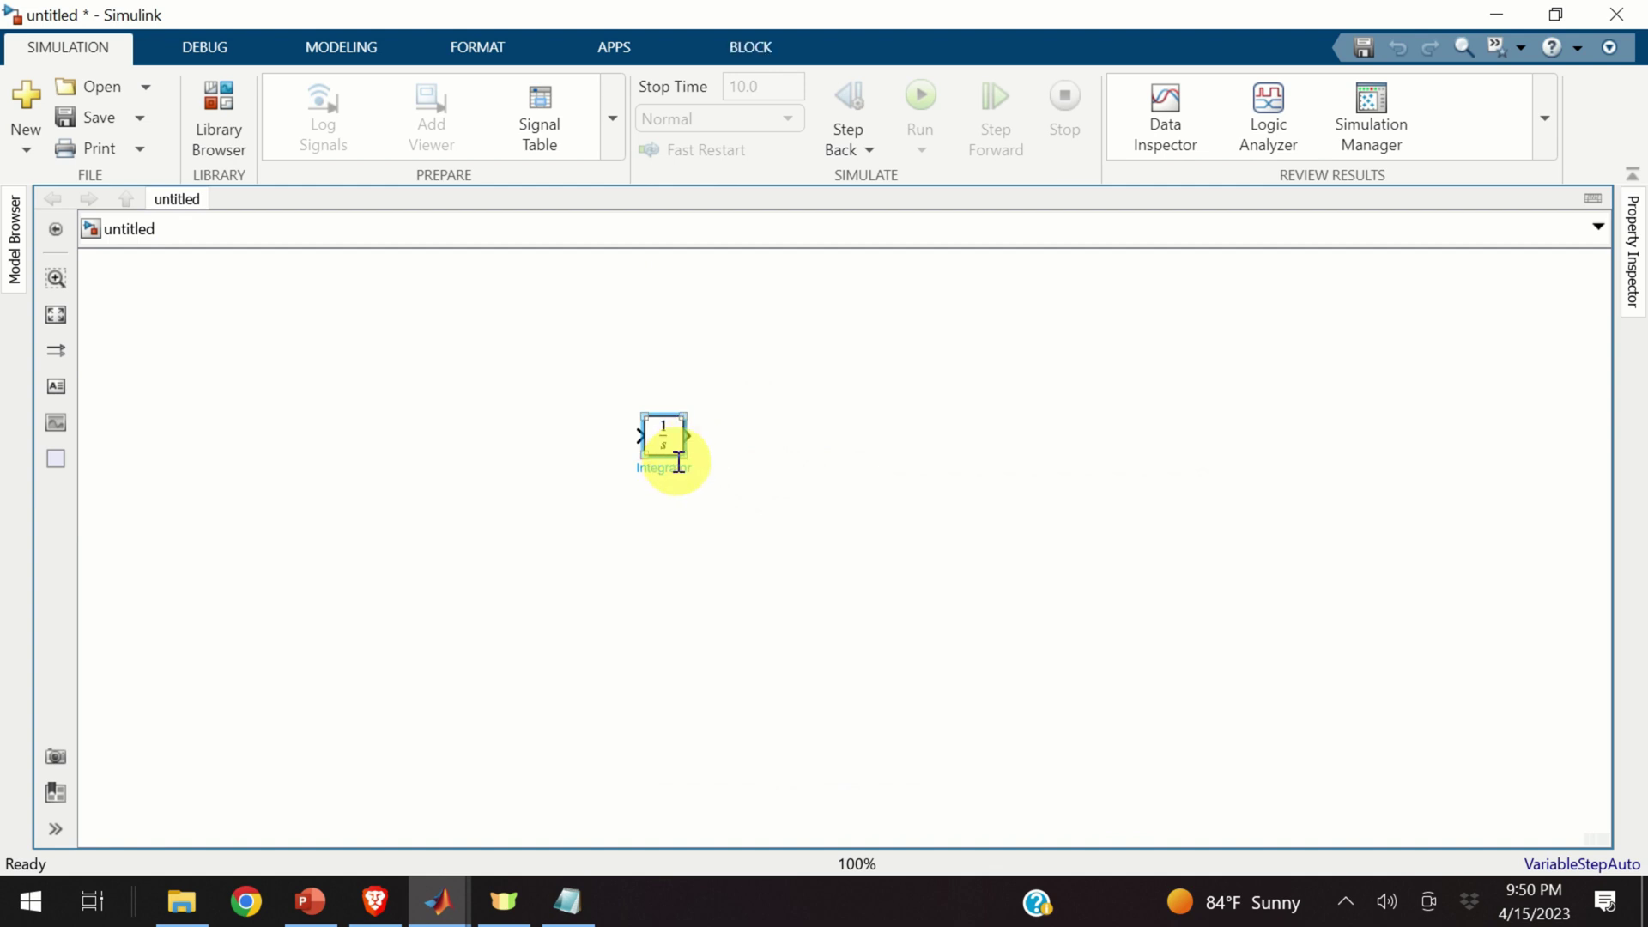
pyautogui.moveTo(680, 460); pyautogui.dragTo(717, 496)
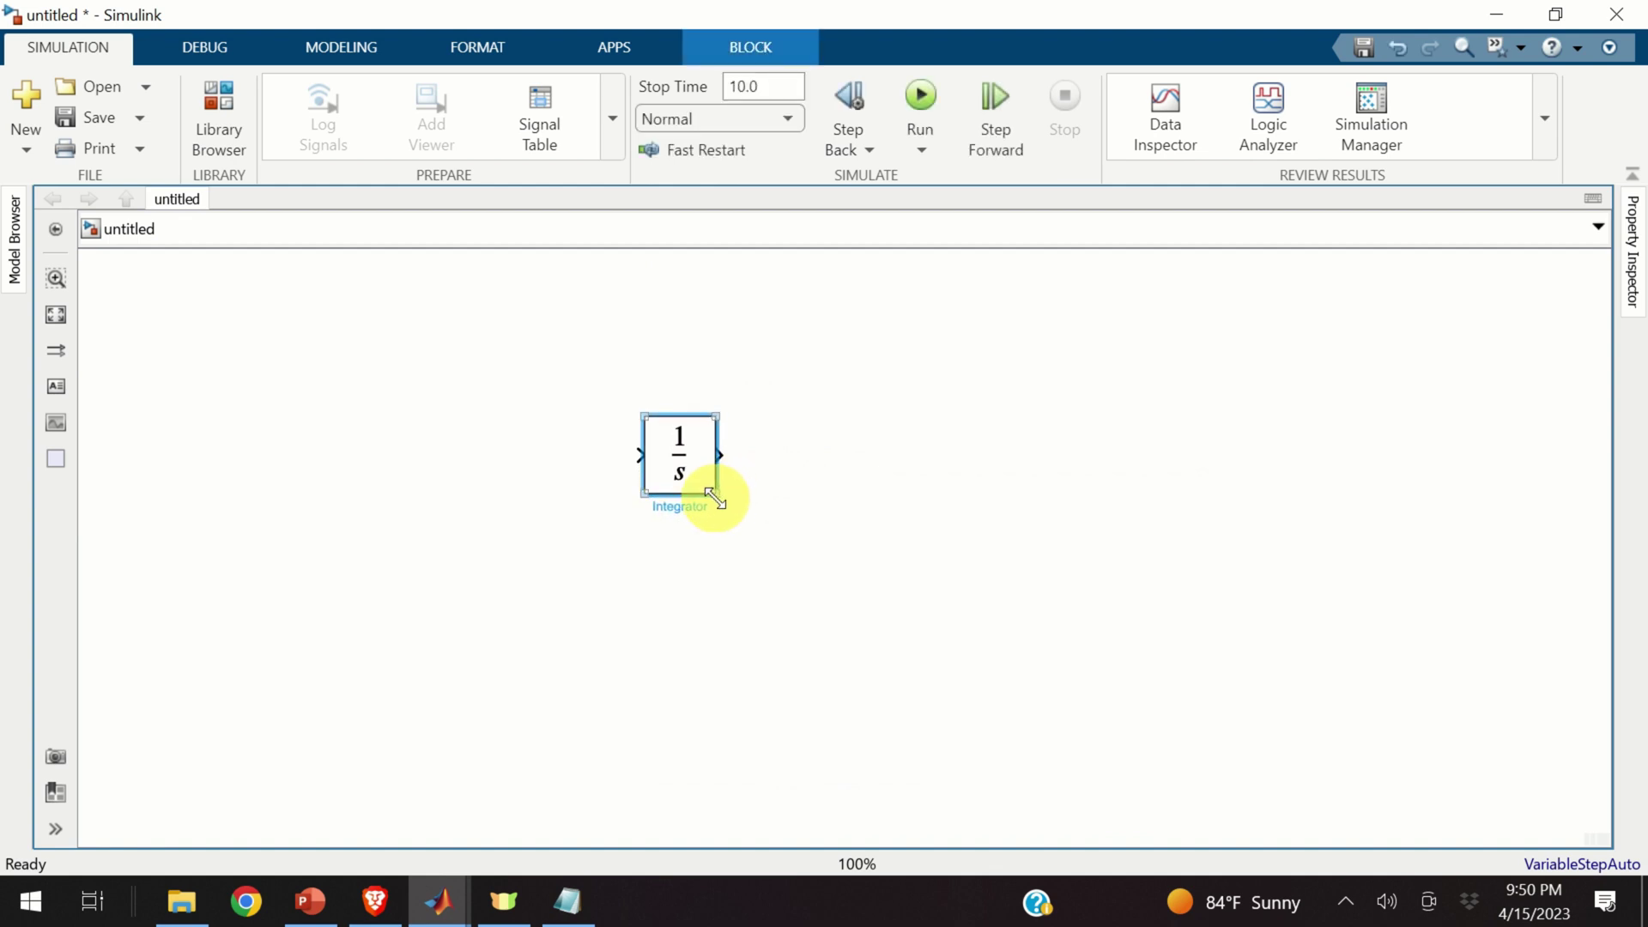
pyautogui.hotkey('alt', 'Tab')
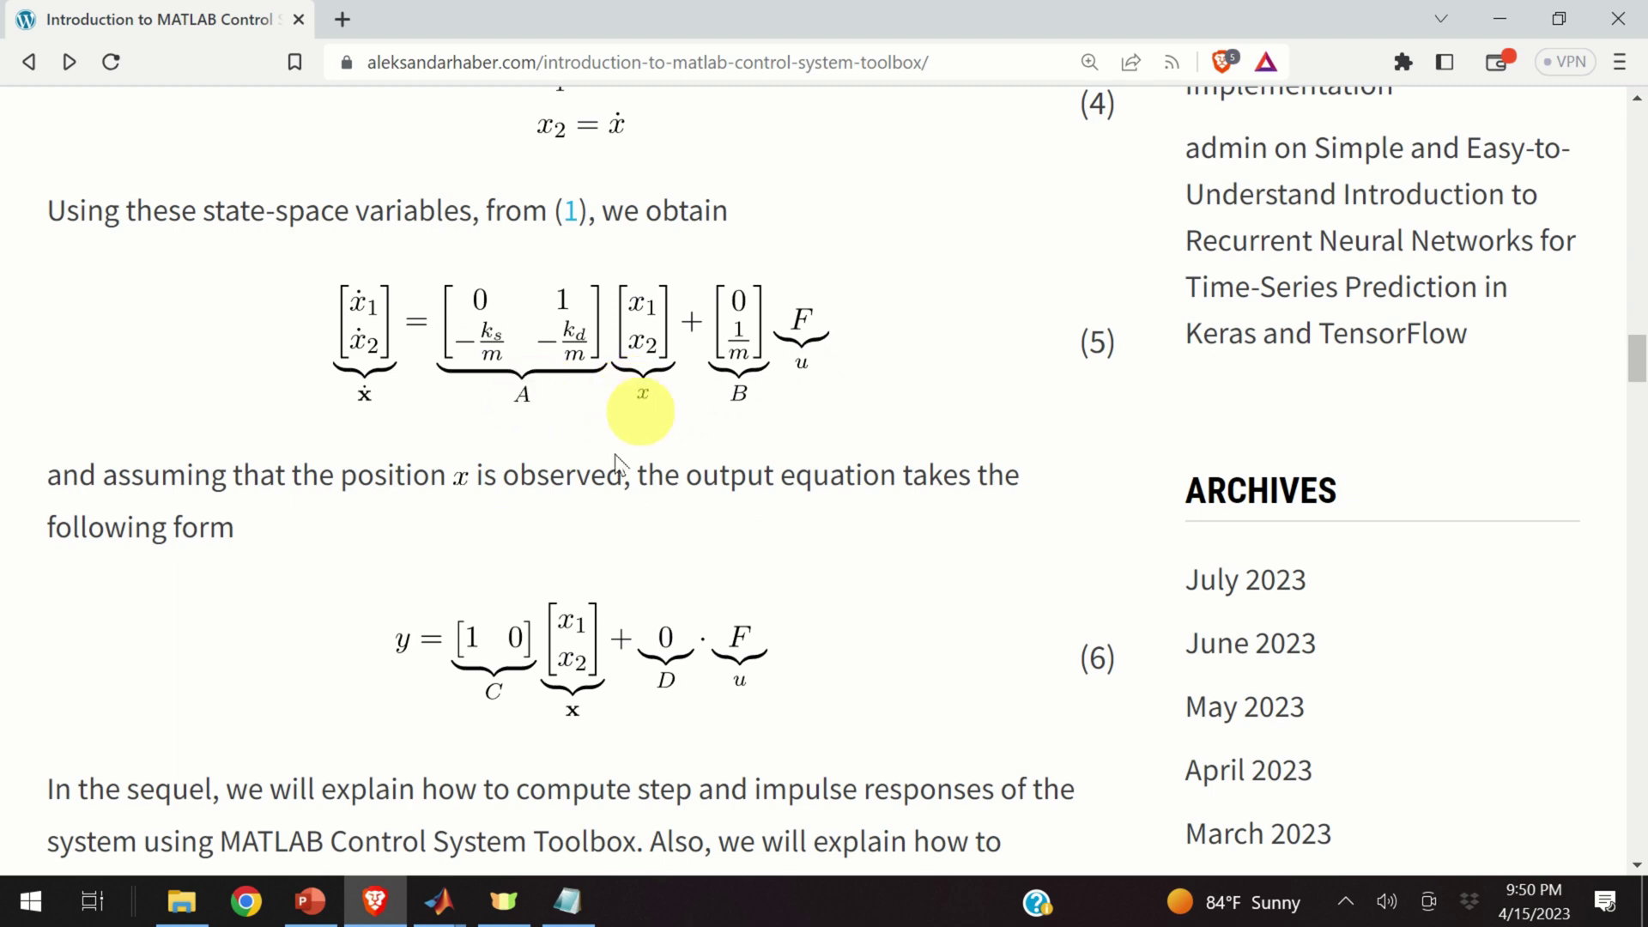
# - Switch from the browser to the 'untitled * - Simulink' model window
pyautogui.moveTo(439, 901)
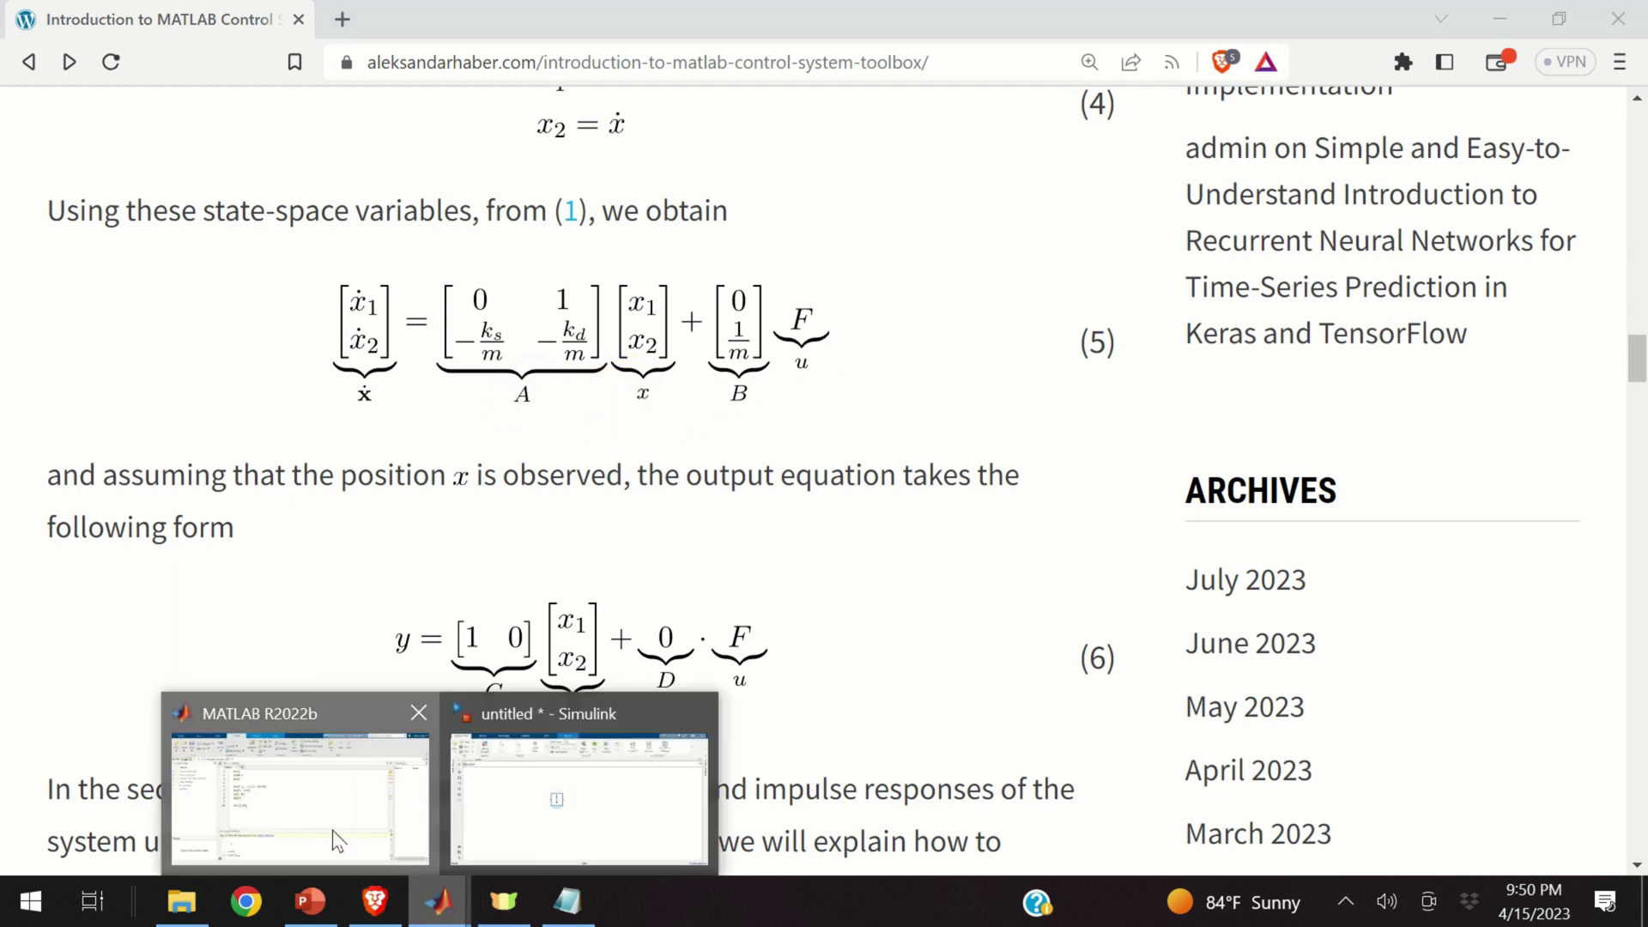
pyautogui.click(339, 836)
pyautogui.click(563, 828)
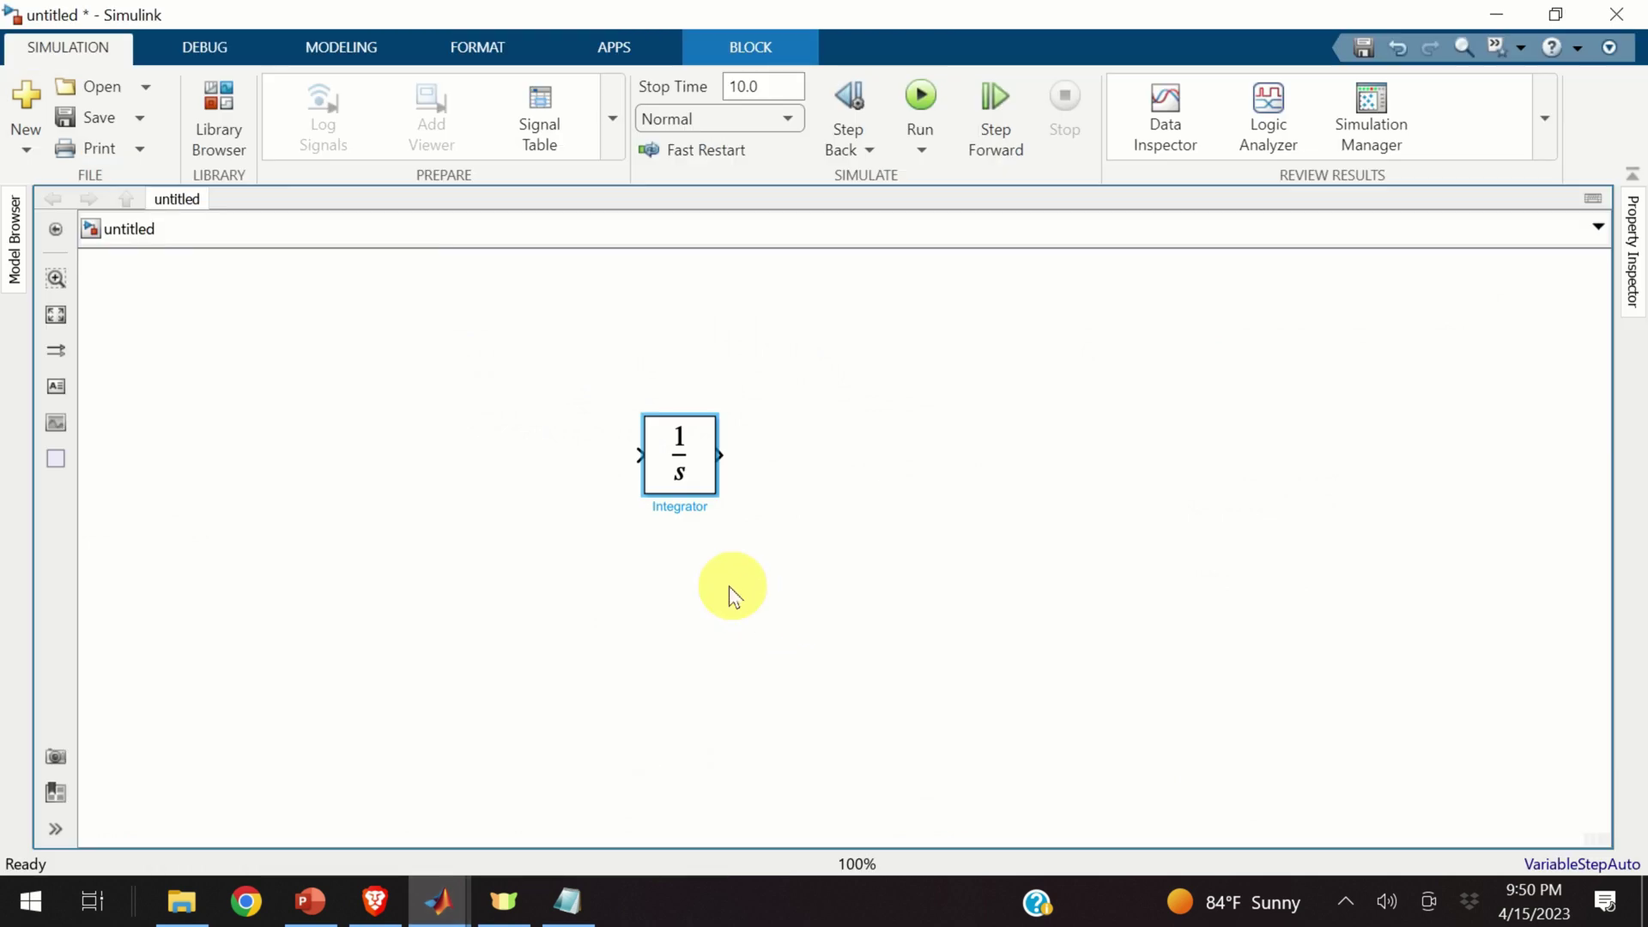
# - Add a flipped, enlarged Gain block under the Integrator and wire the Integrator output into it
pyautogui.doubleClick(748, 611)
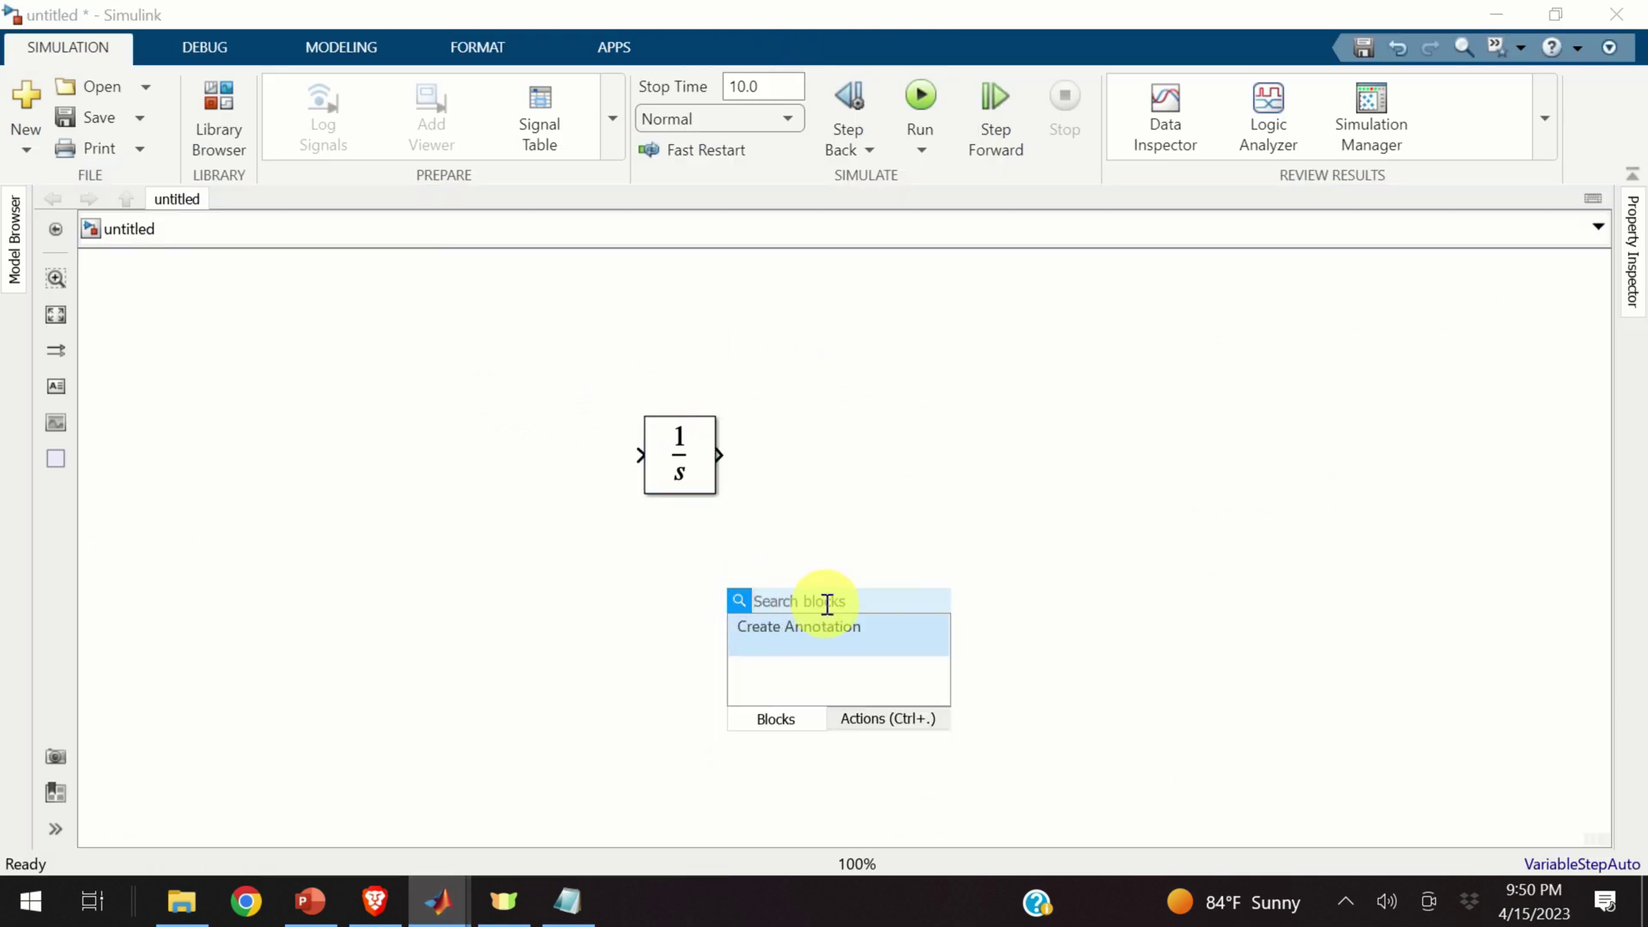
pyautogui.write('gain')
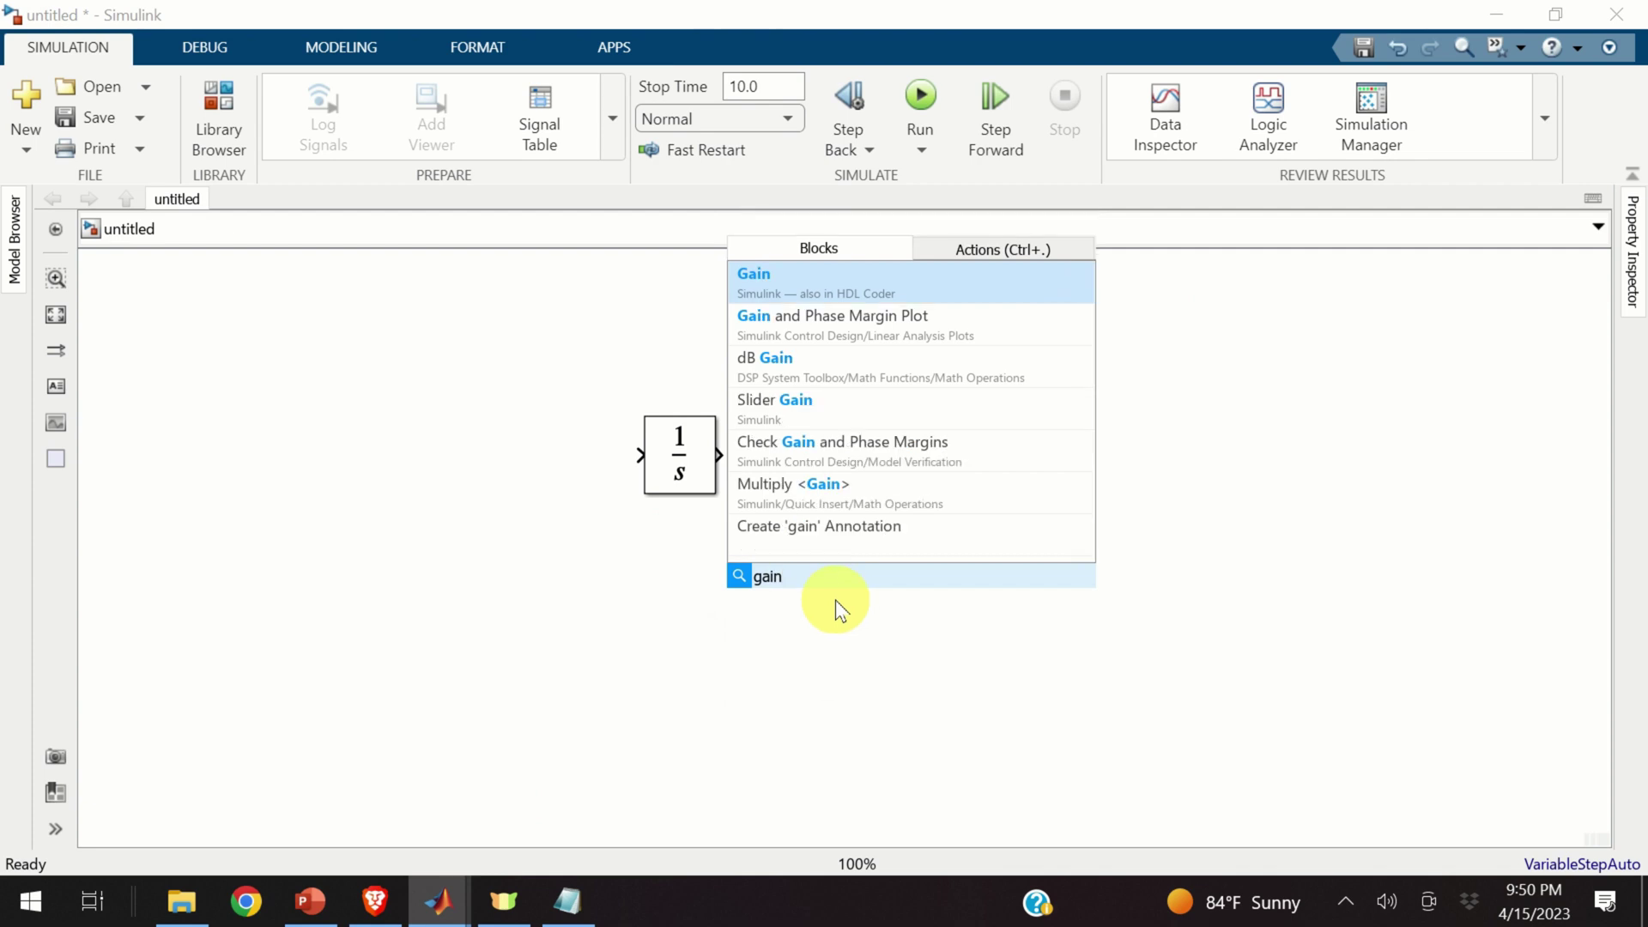
pyautogui.click(852, 273)
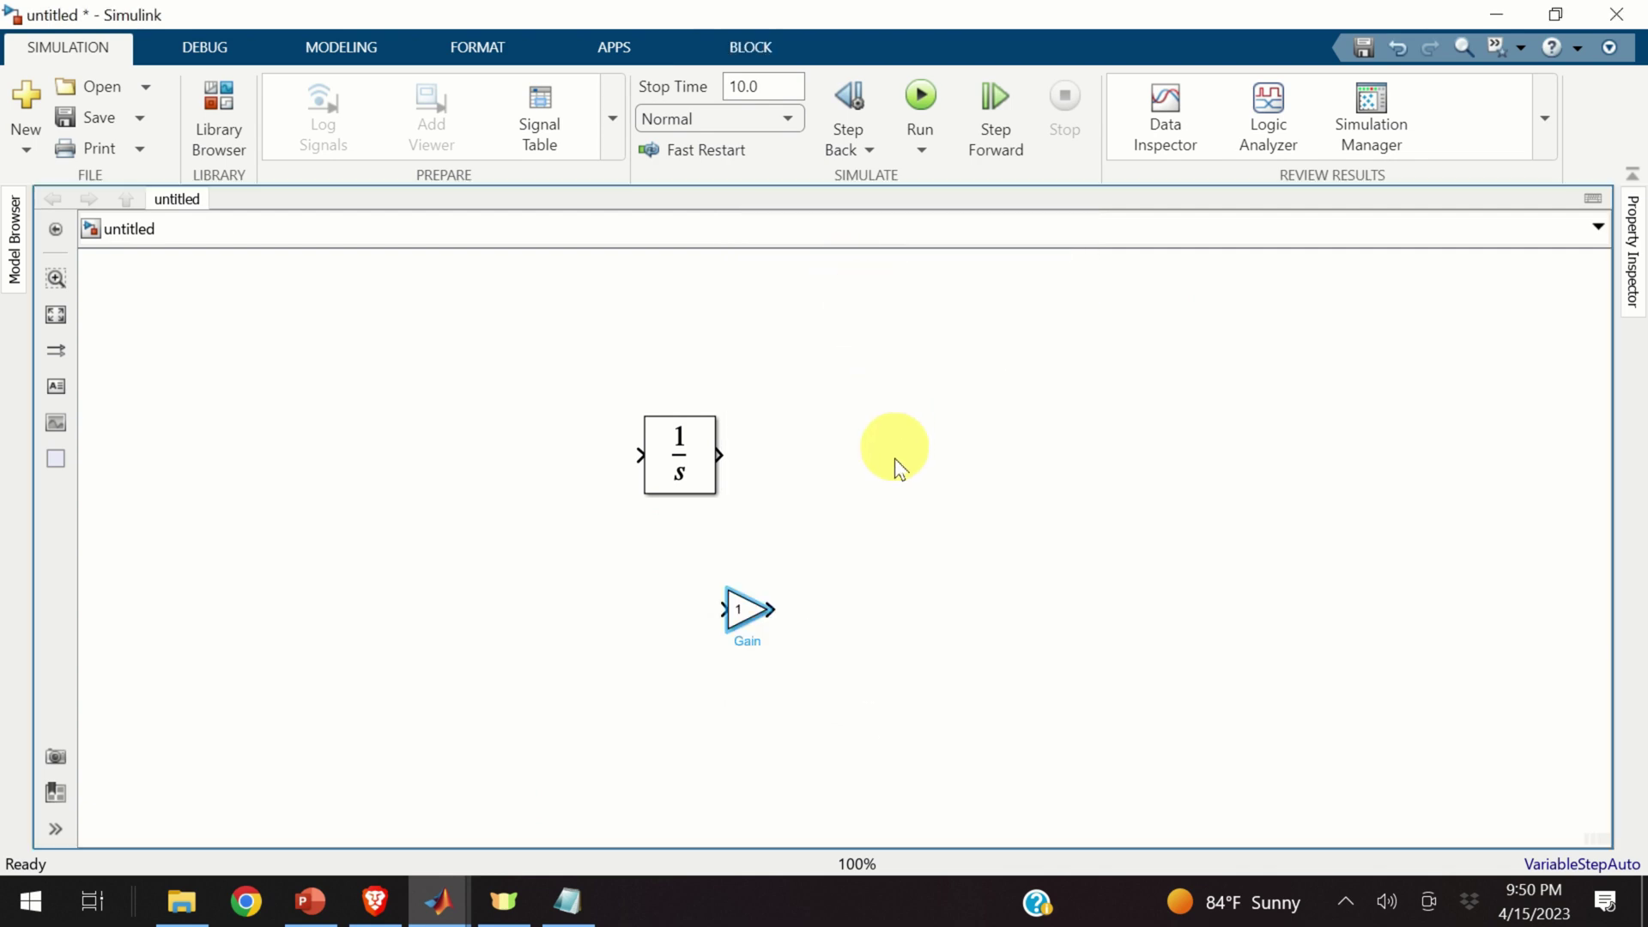
pyautogui.click(480, 52)
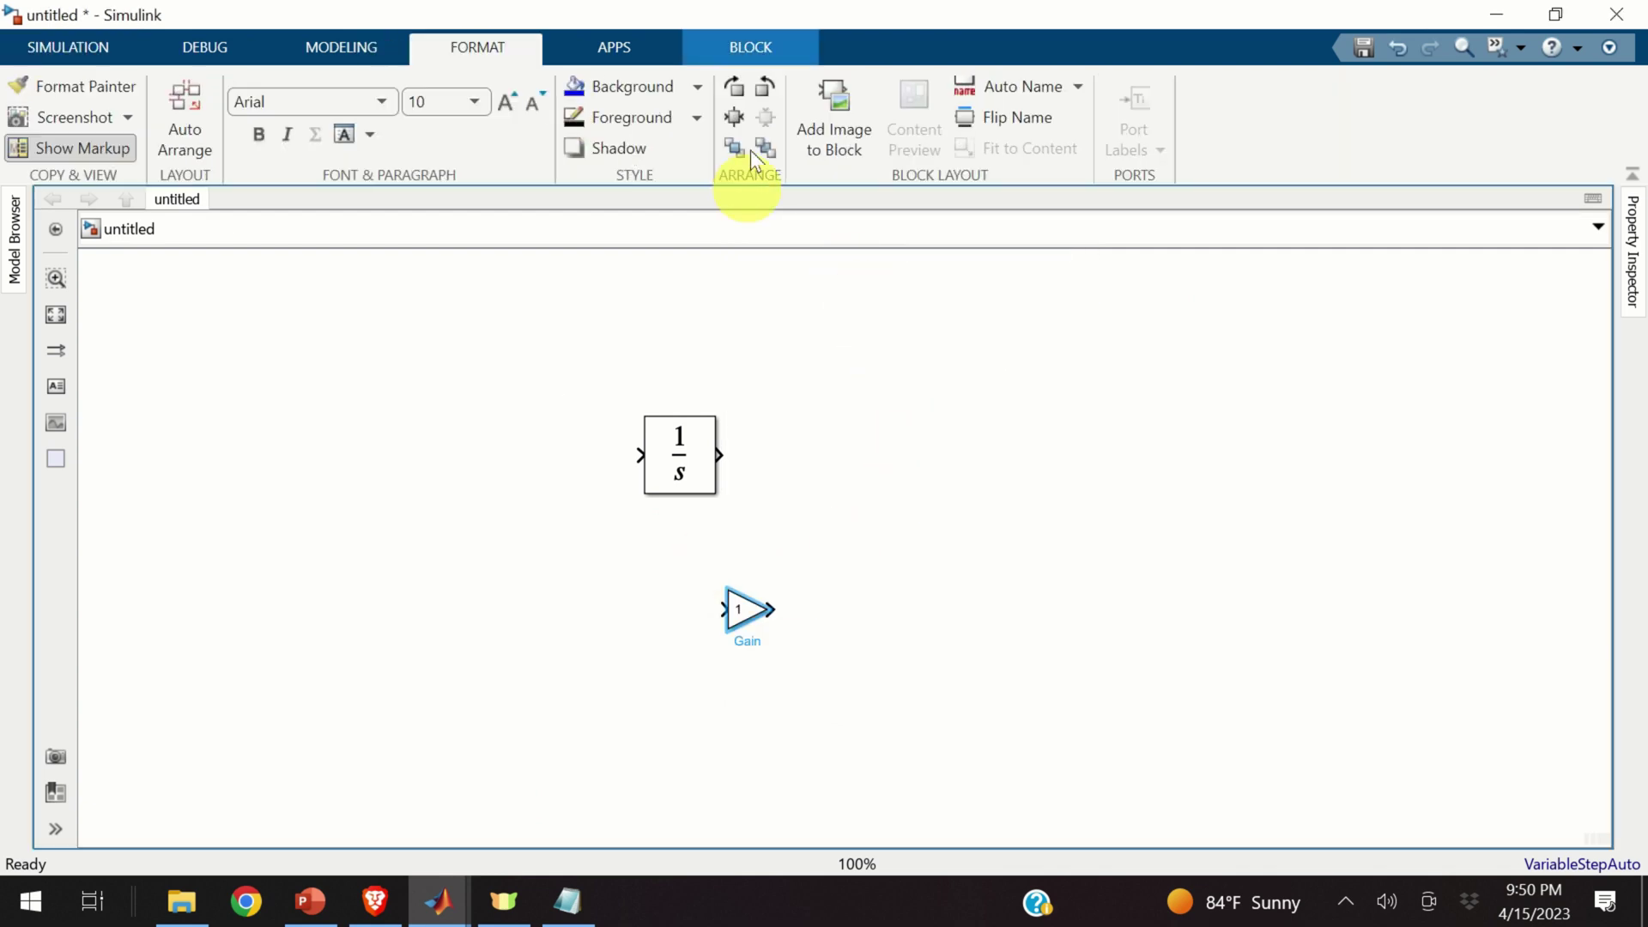
pyautogui.click(770, 89)
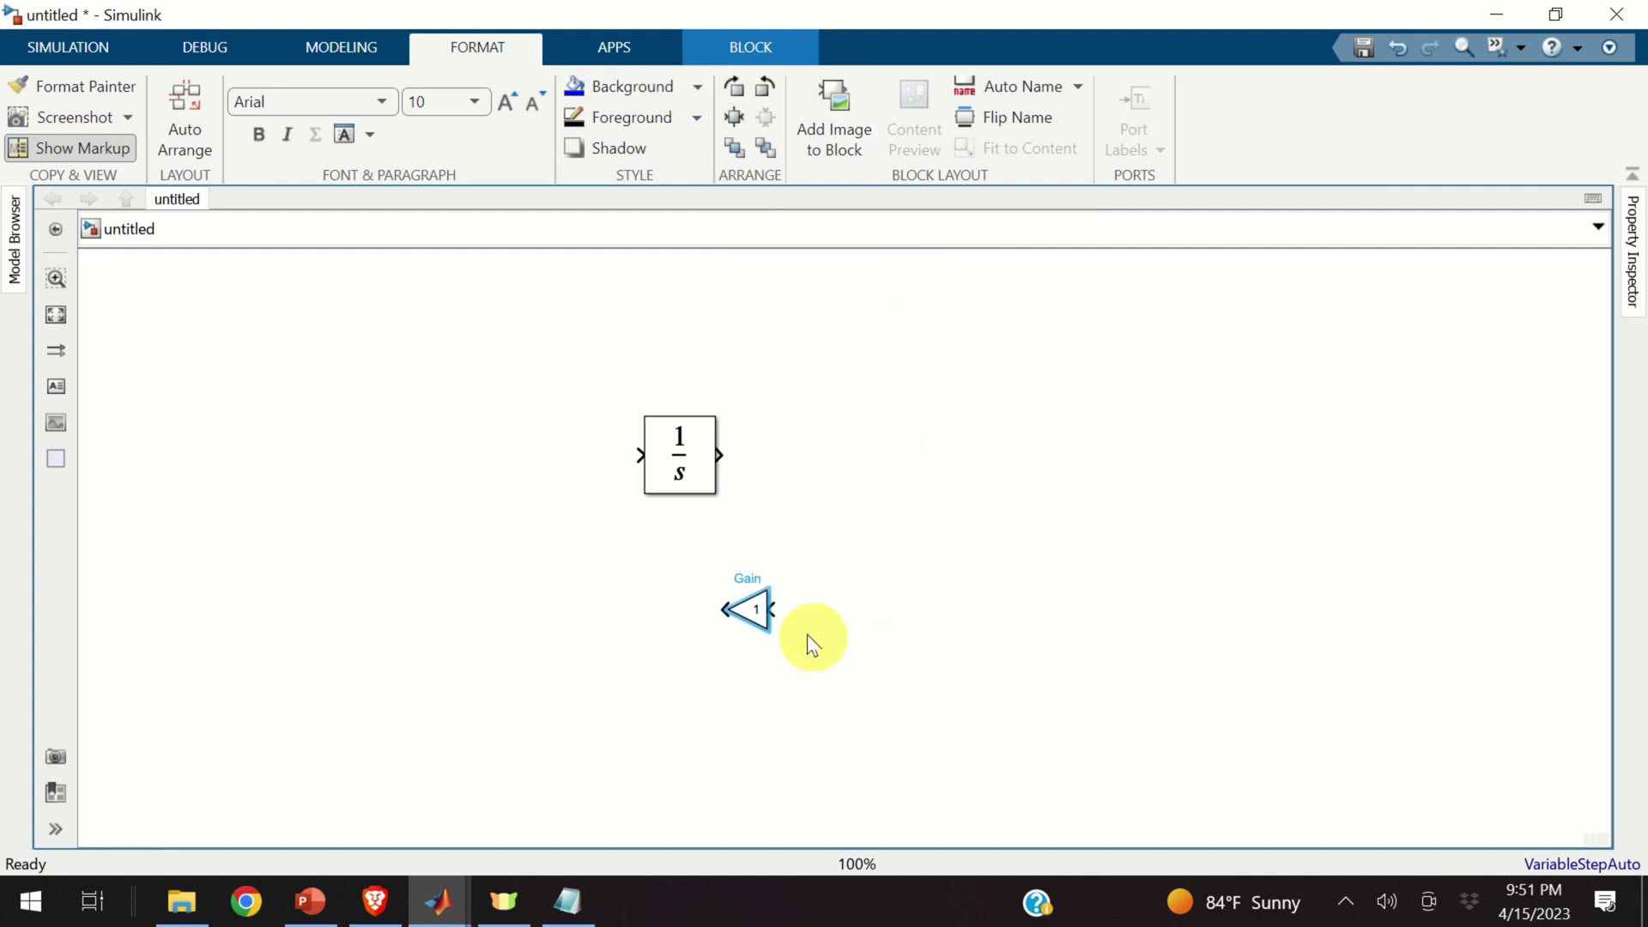
pyautogui.moveTo(766, 630); pyautogui.dragTo(801, 669)
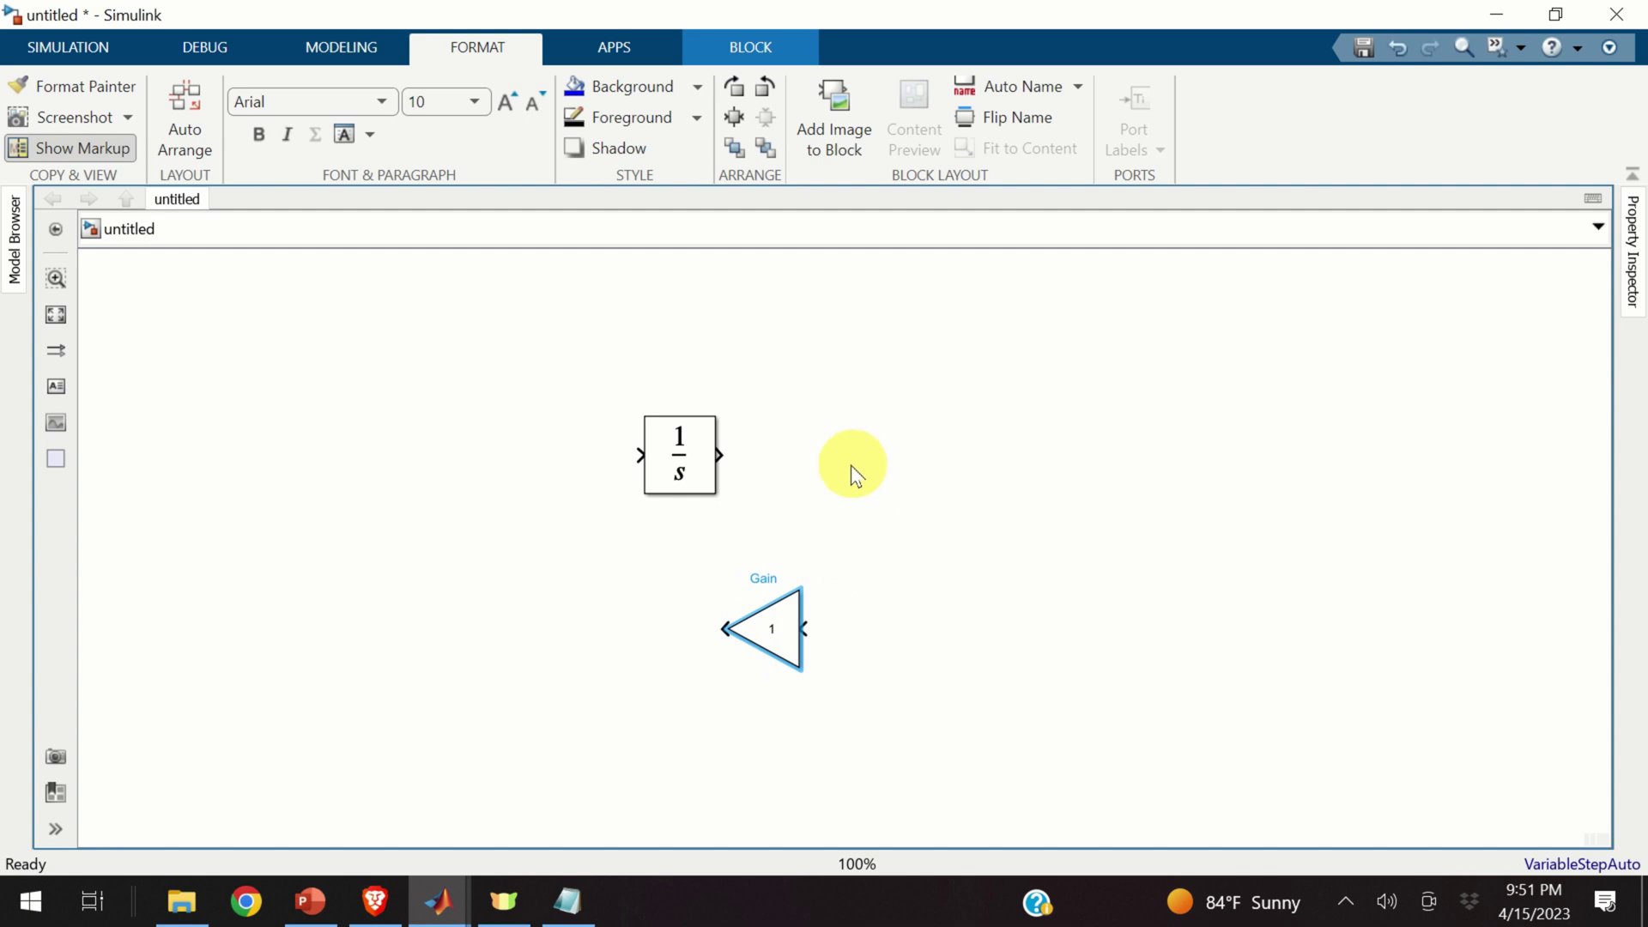
pyautogui.moveTo(775, 632); pyautogui.dragTo(683, 633)
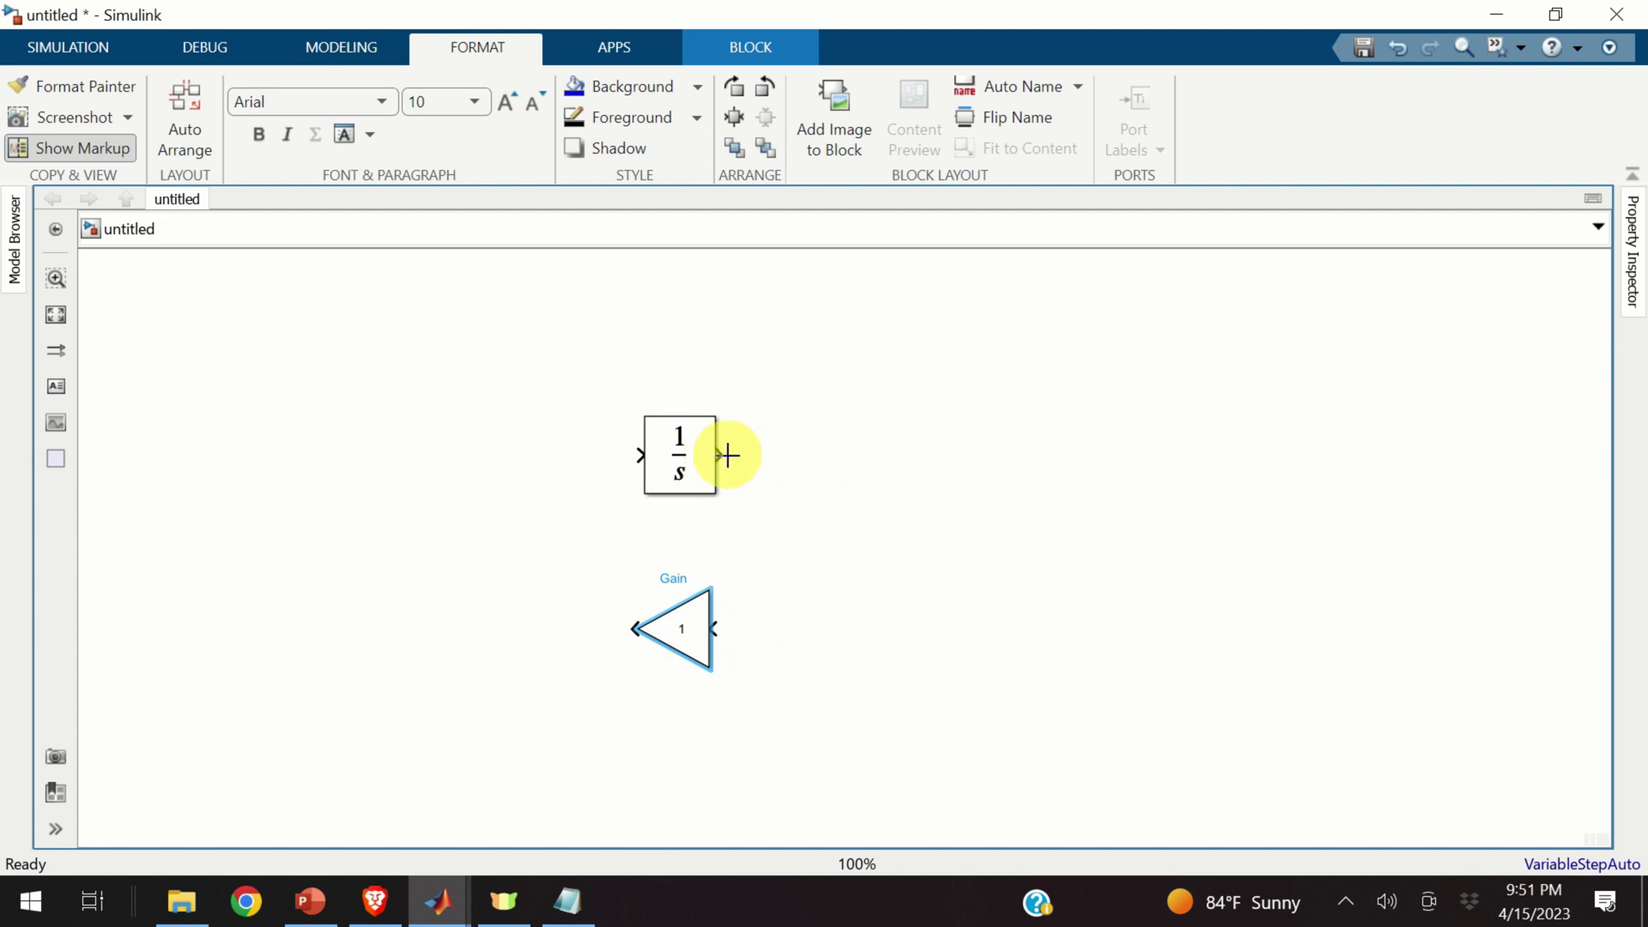
pyautogui.moveTo(725, 453)
pyautogui.mouseDown()
pyautogui.moveTo(864, 456)
pyautogui.moveTo(913, 573)
pyautogui.moveTo(842, 626)
pyautogui.moveTo(718, 625)
pyautogui.moveTo(731, 603)
pyautogui.mouseUp()
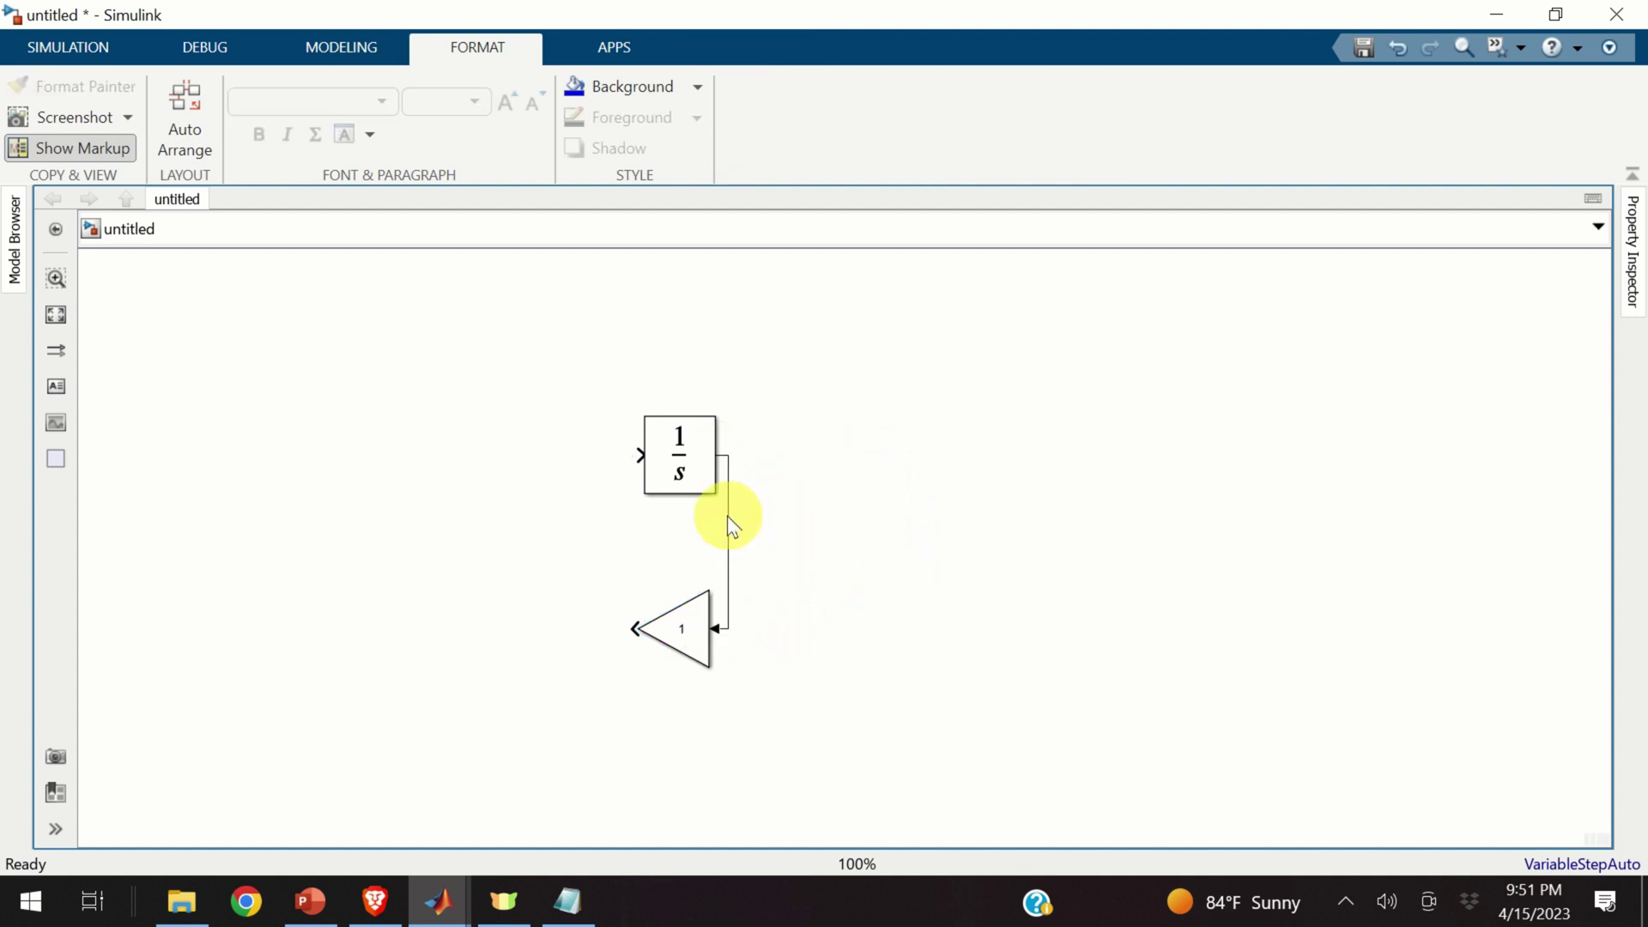
pyautogui.moveTo(728, 522); pyautogui.dragTo(924, 526)
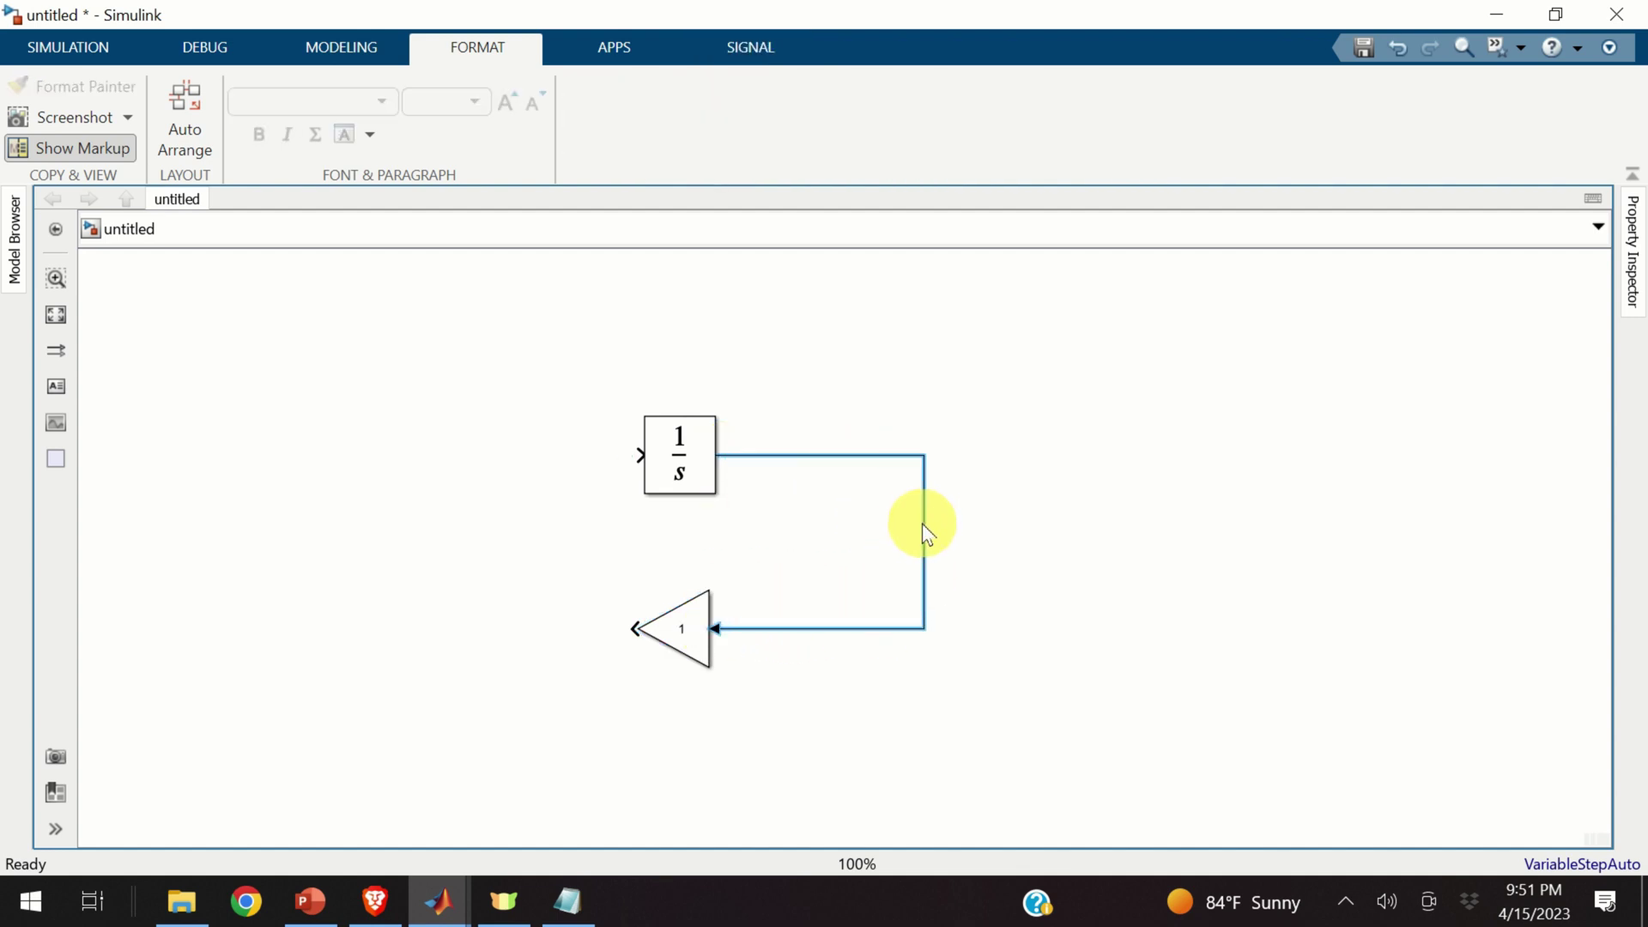
# - Set the Gain block to gain A with Matrix(K*u) multiplication, then reopen it to edit A
pyautogui.click(685, 633)
pyautogui.doubleClick(693, 631)
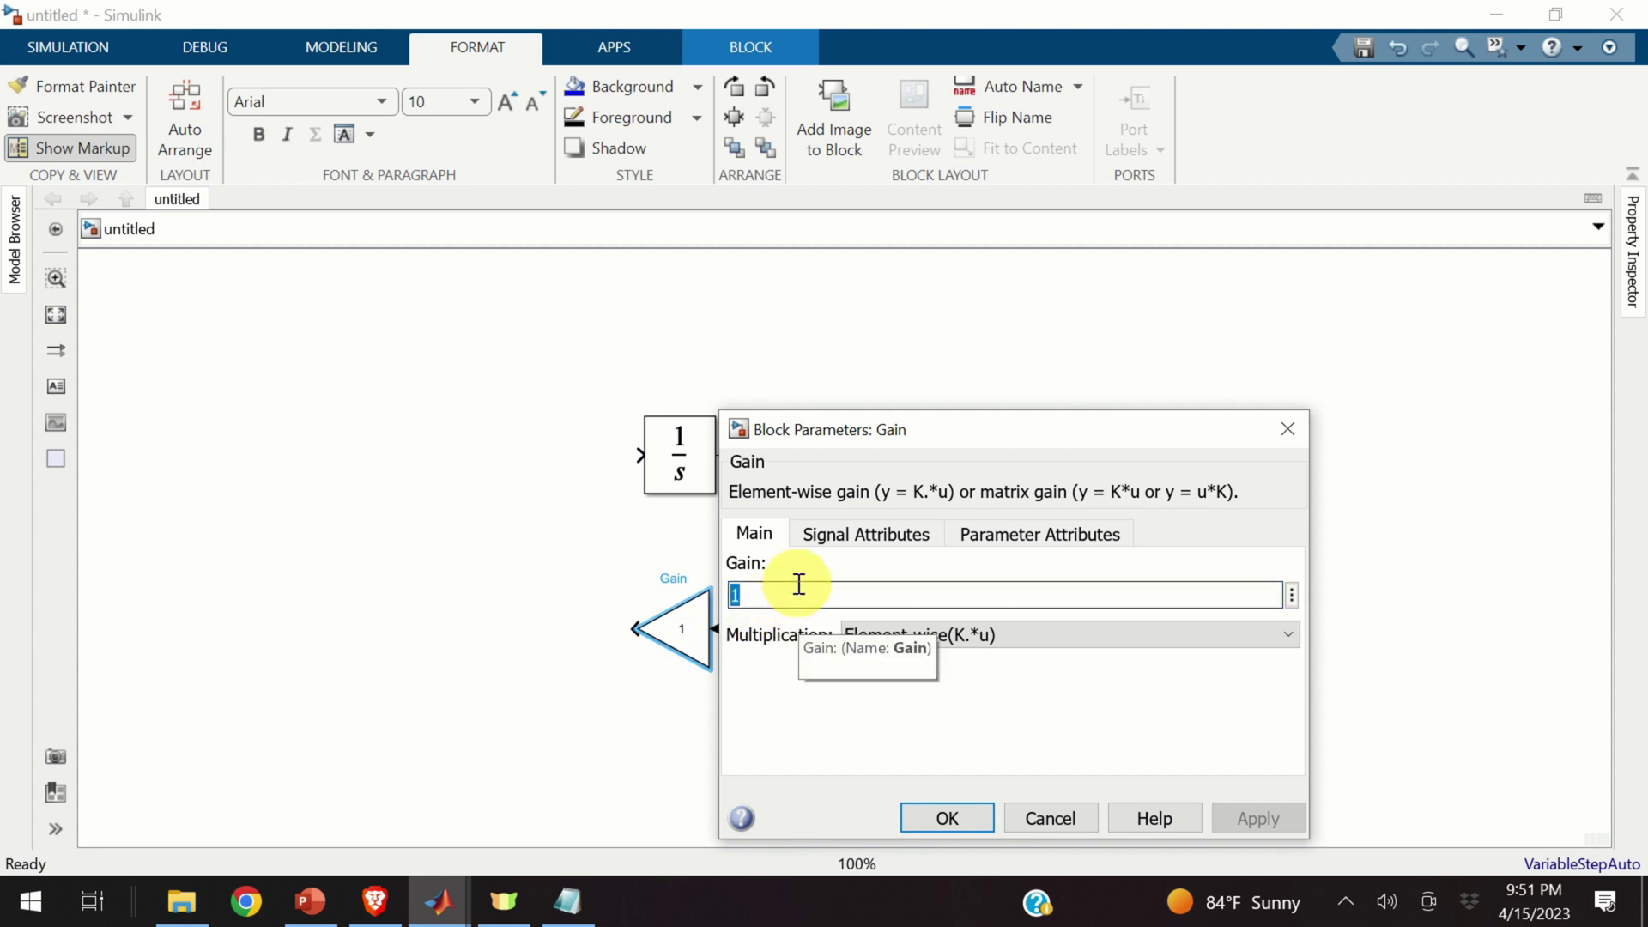
pyautogui.write('A')
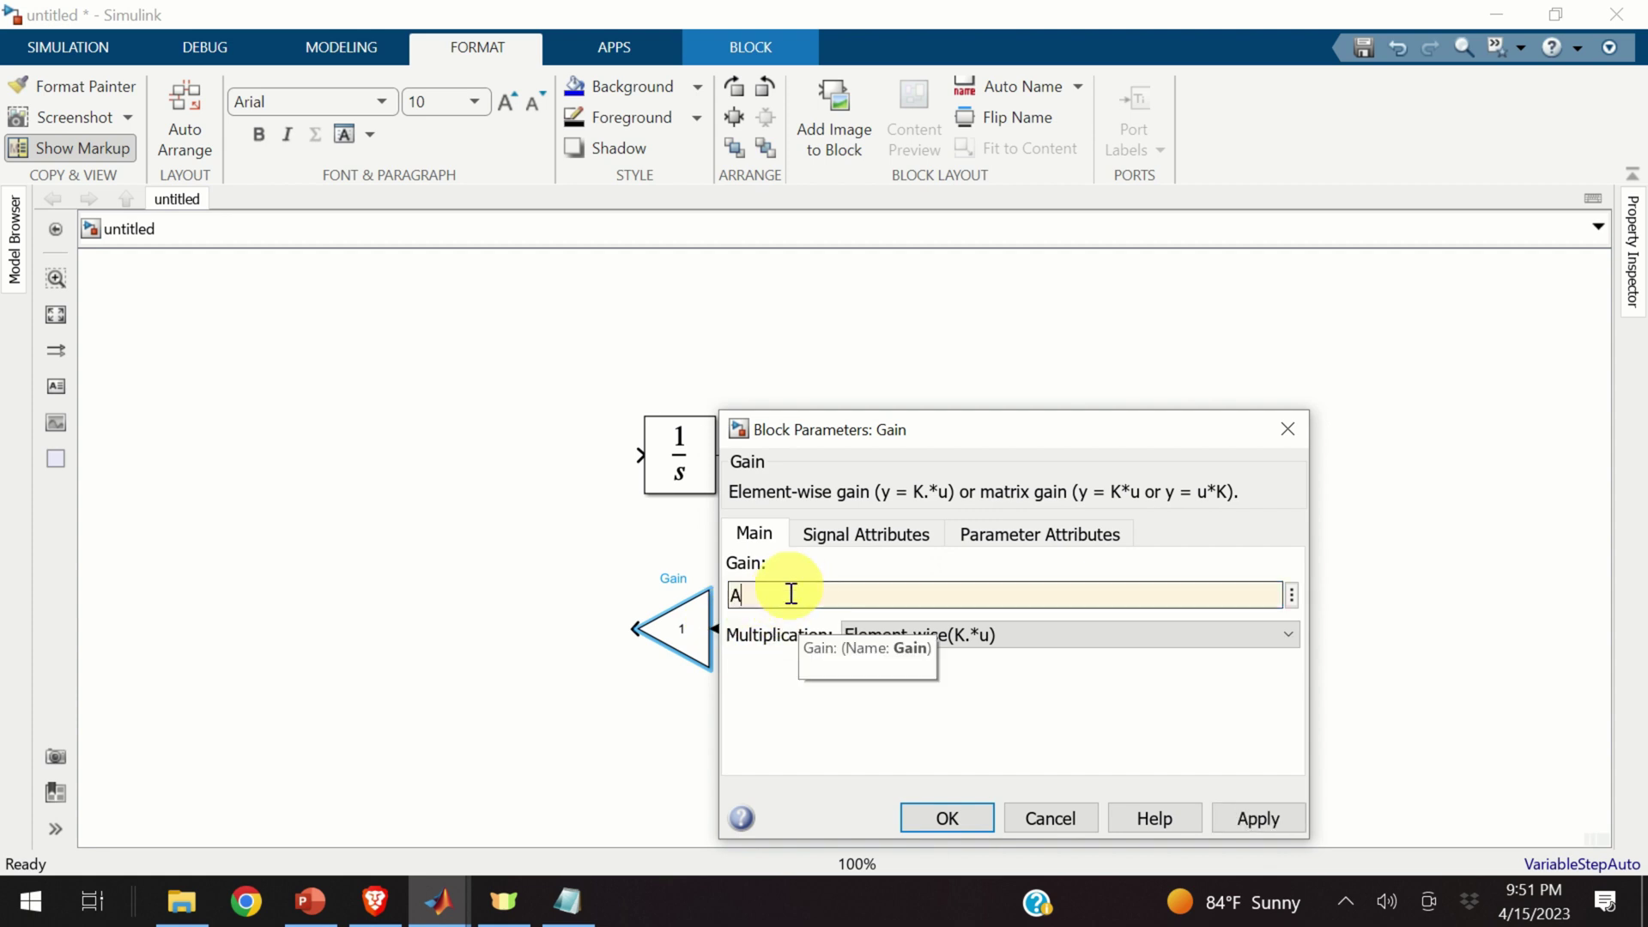
pyautogui.click(1109, 634)
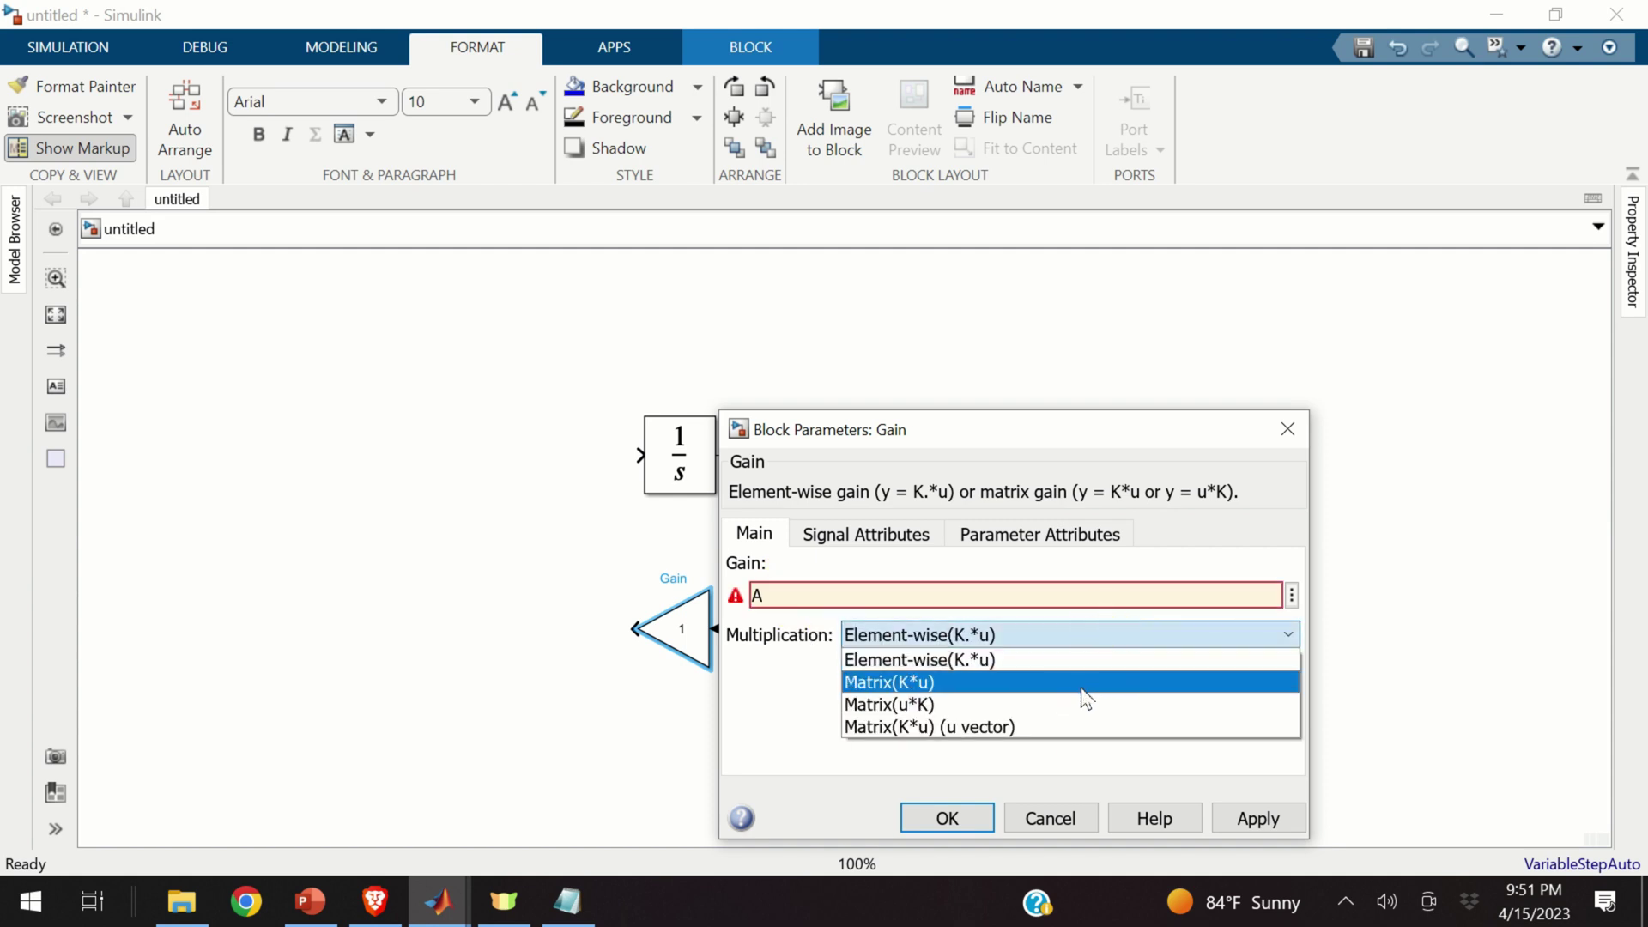
pyautogui.click(1018, 695)
pyautogui.click(946, 819)
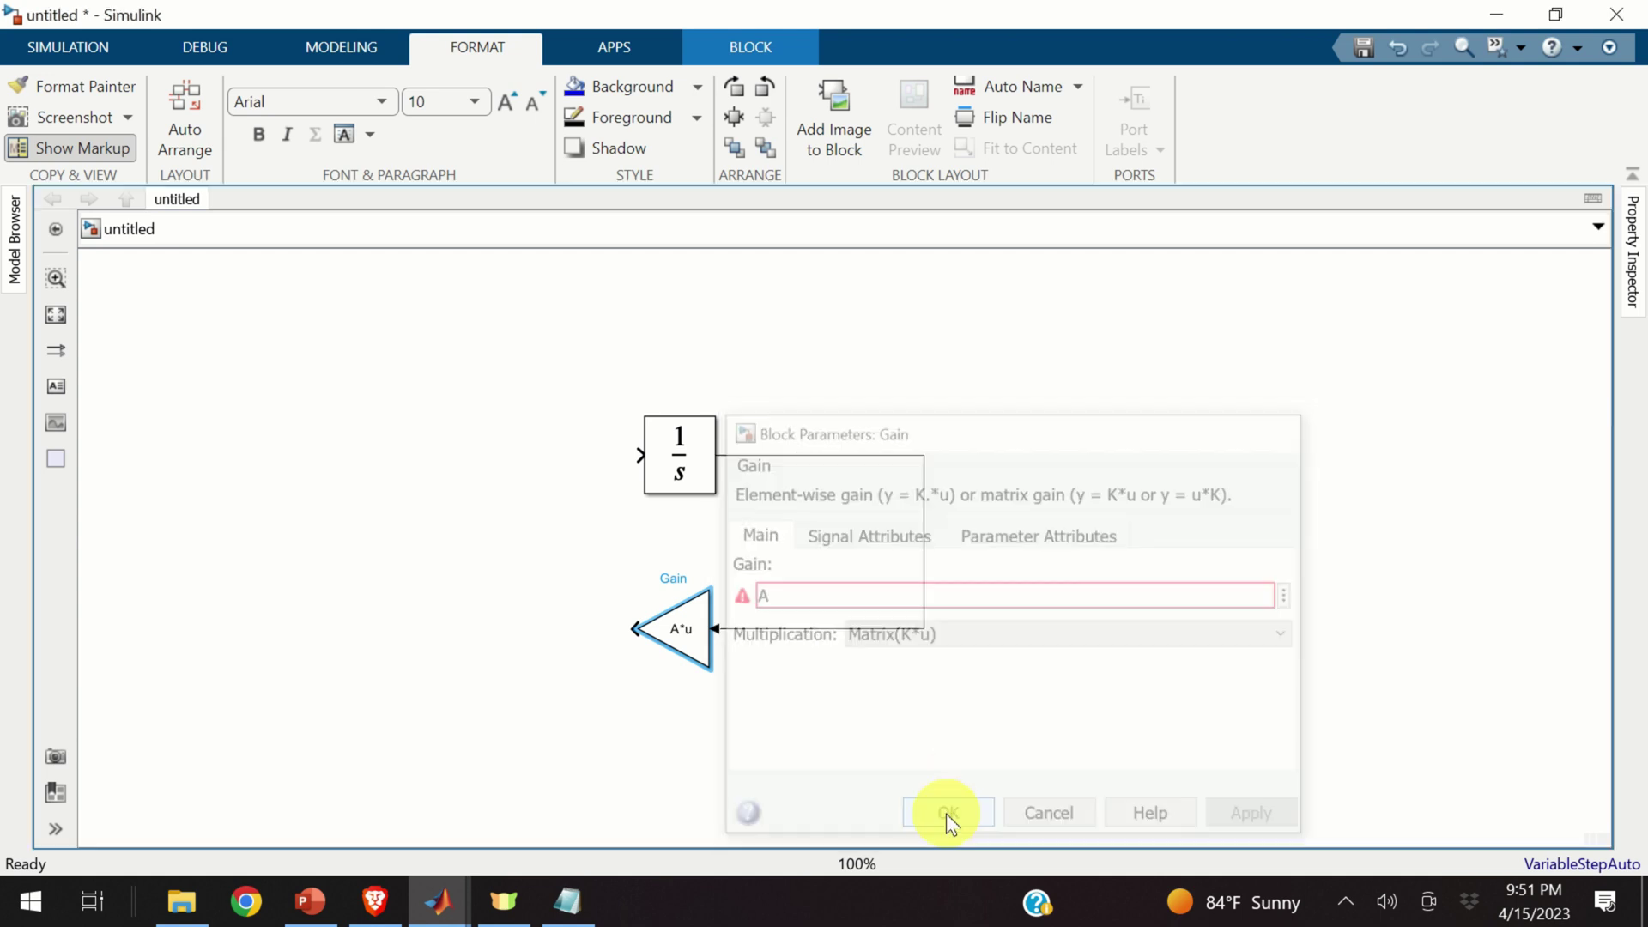
pyautogui.click(692, 637)
pyautogui.doubleClick(697, 645)
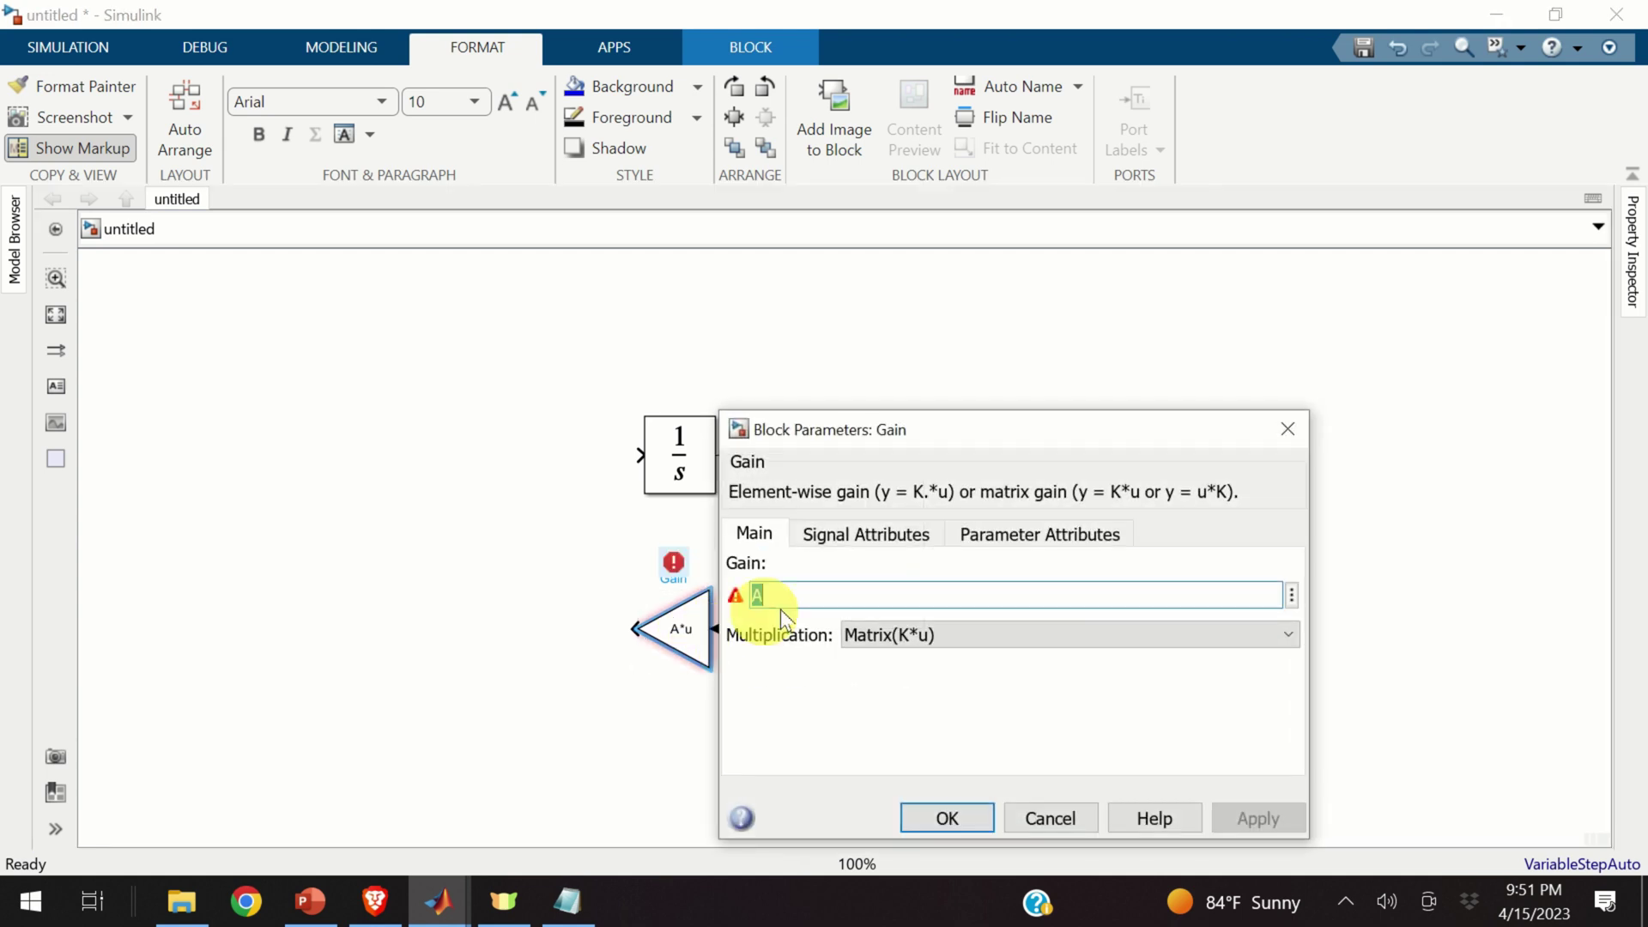
pyautogui.doubleClick(757, 593)
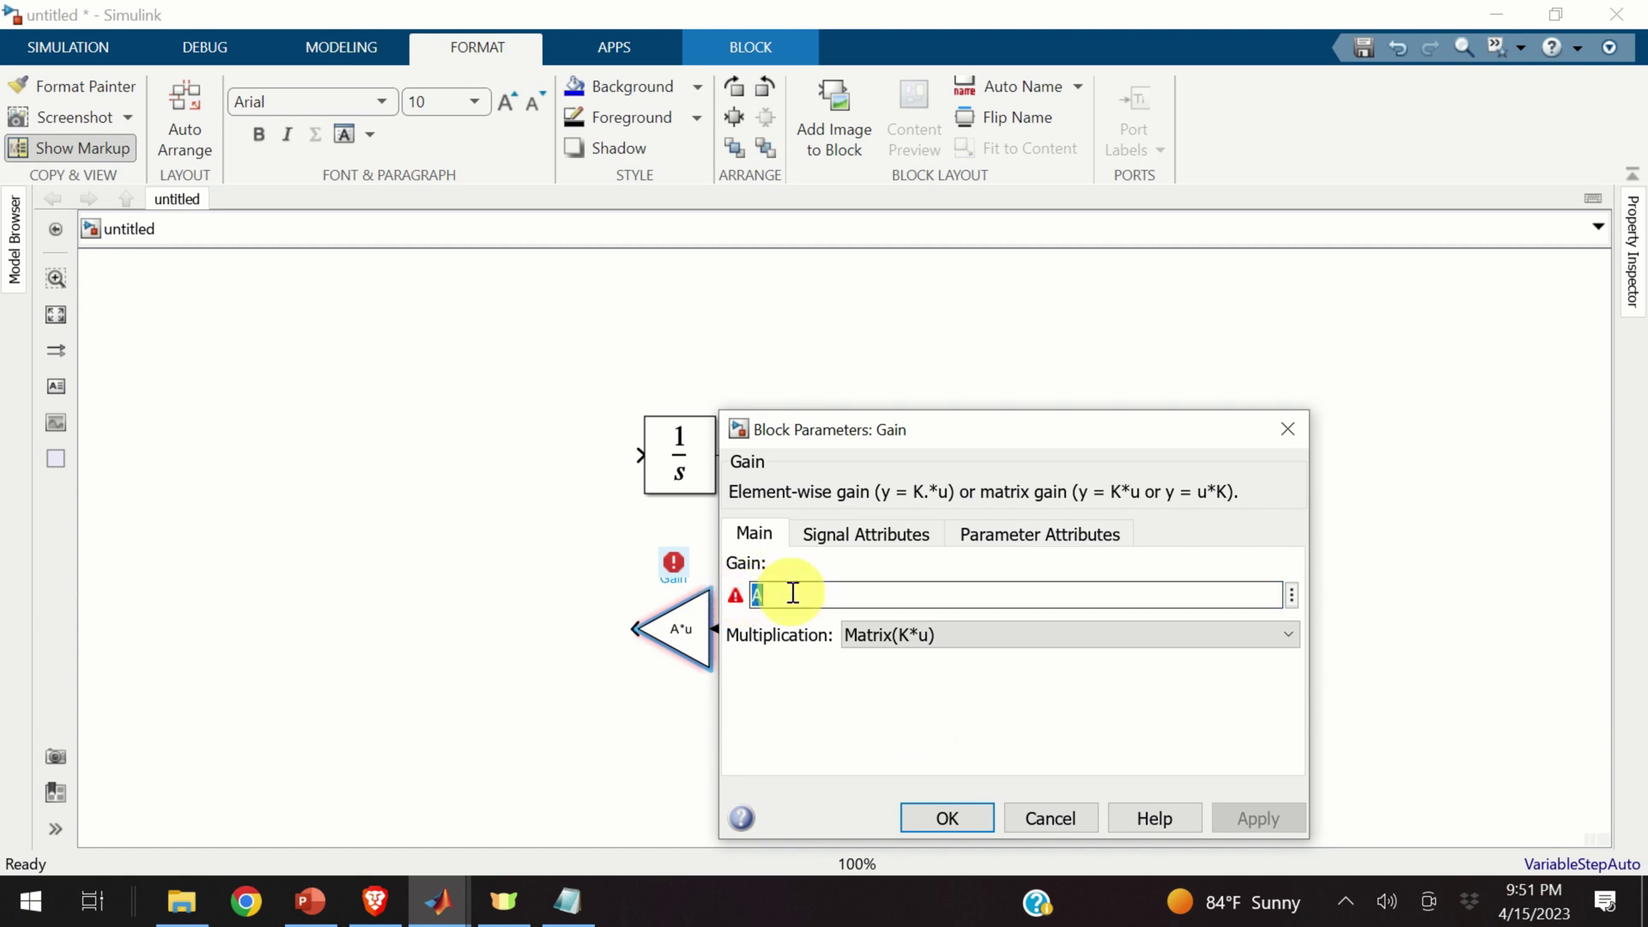
# - Evaluate the whole script so ks=1, kd=0.1, m=10, A, B, C, D and x0 appear in the Workspace
pyautogui.moveTo(444, 920)
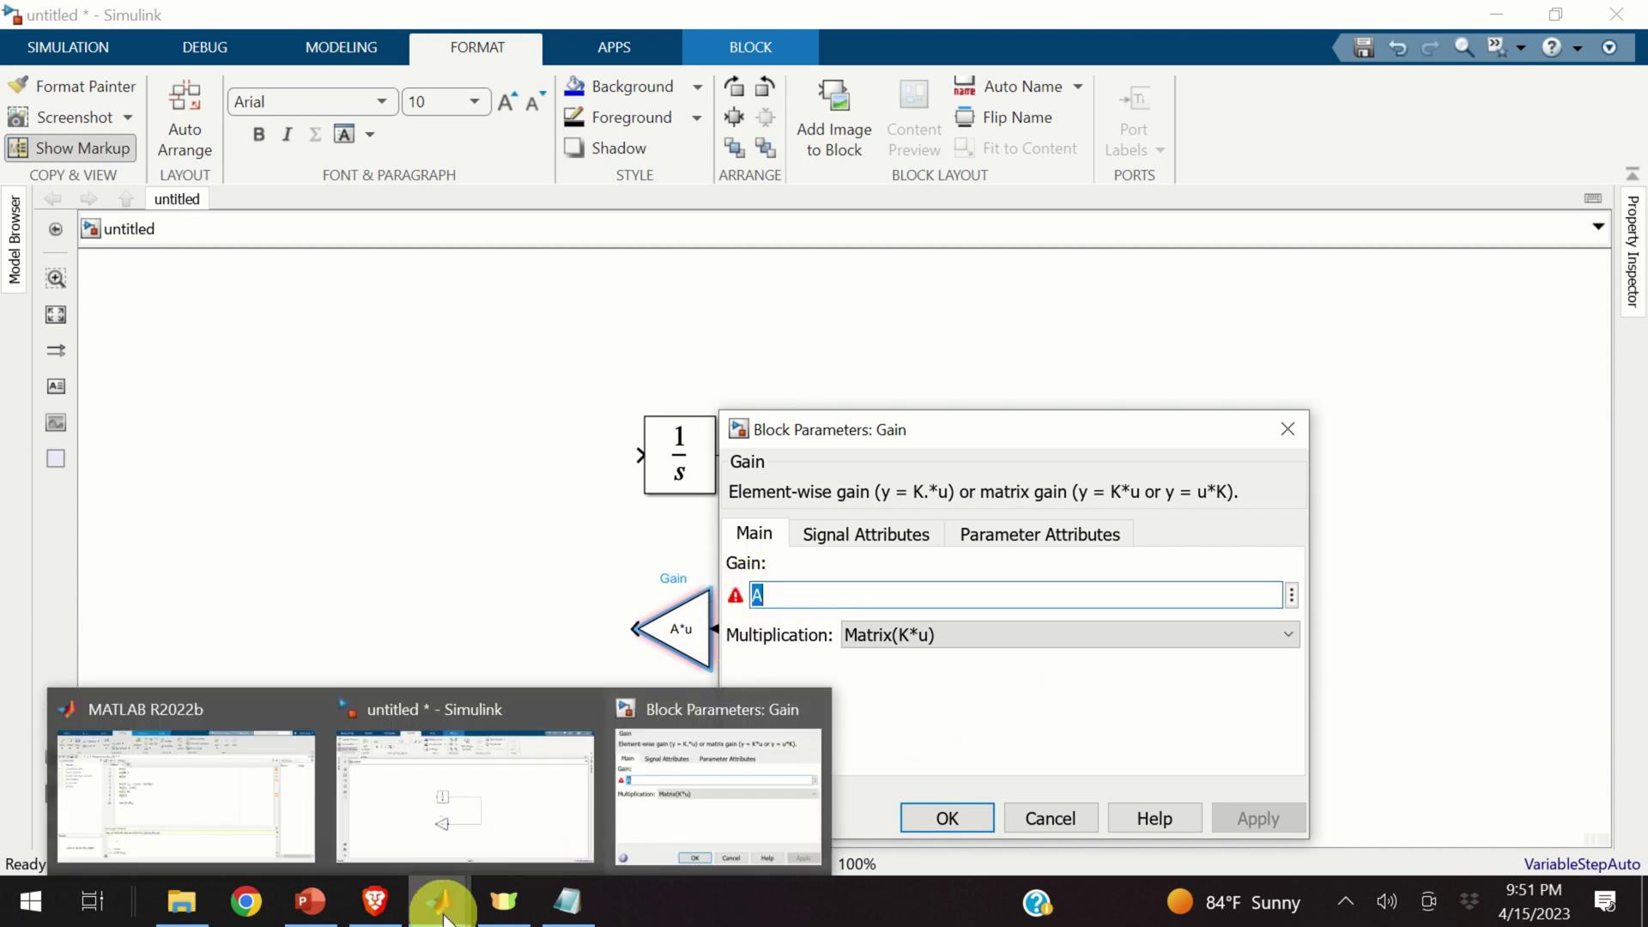
pyautogui.click(227, 786)
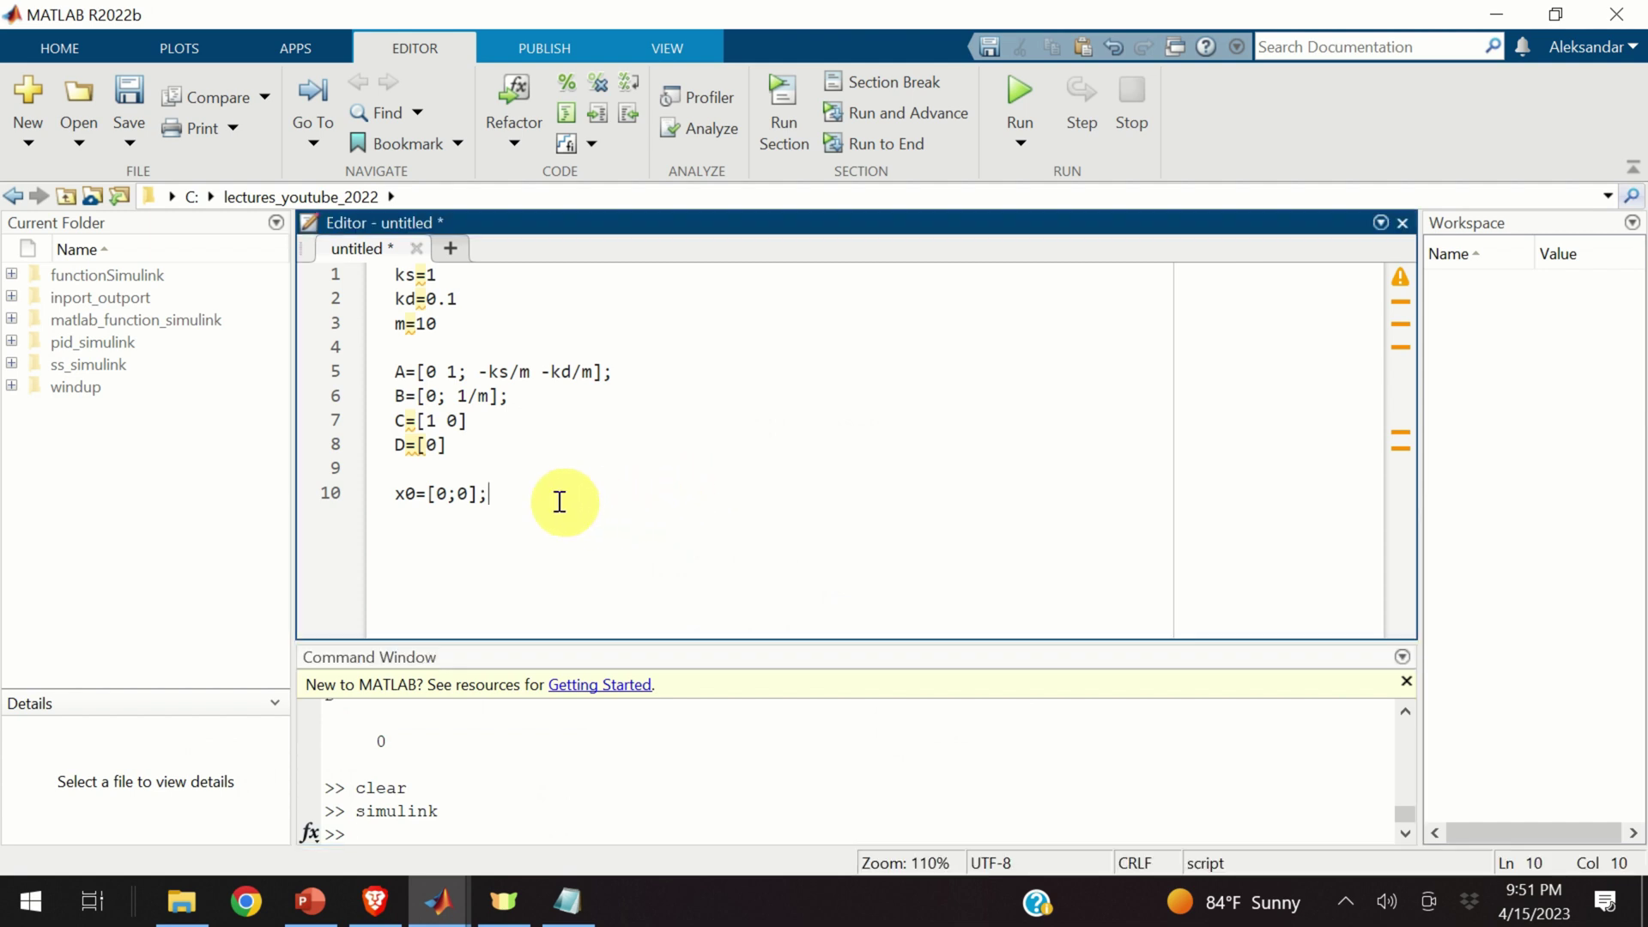
pyautogui.moveTo(558, 500); pyautogui.dragTo(324, 282)
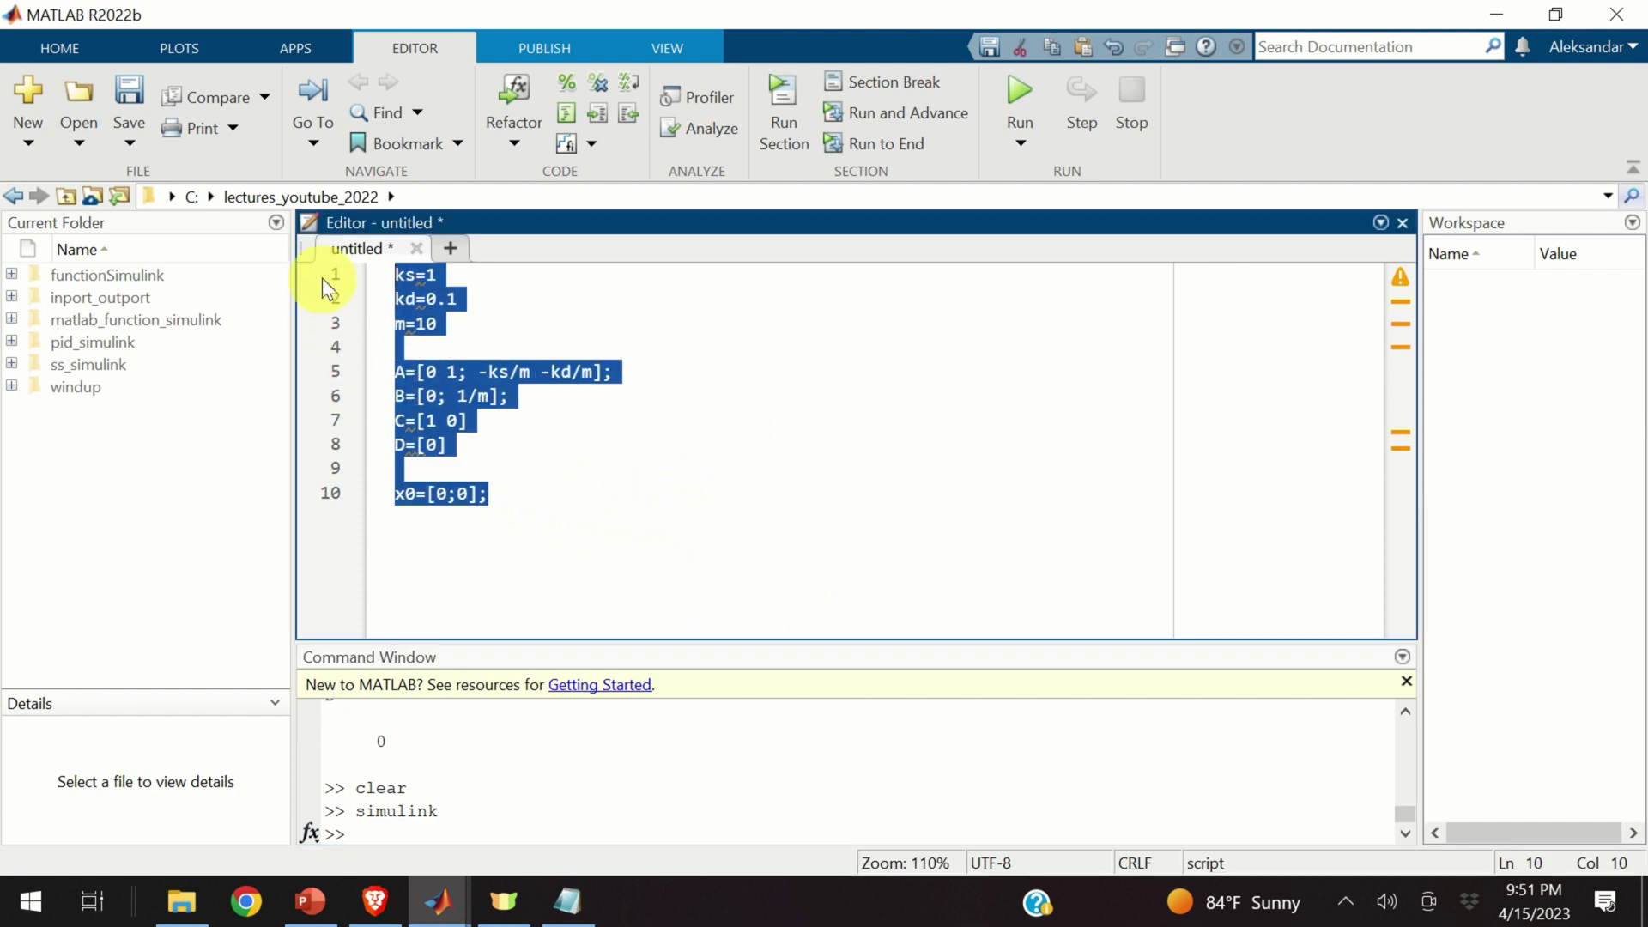
pyautogui.rightClick(482, 350)
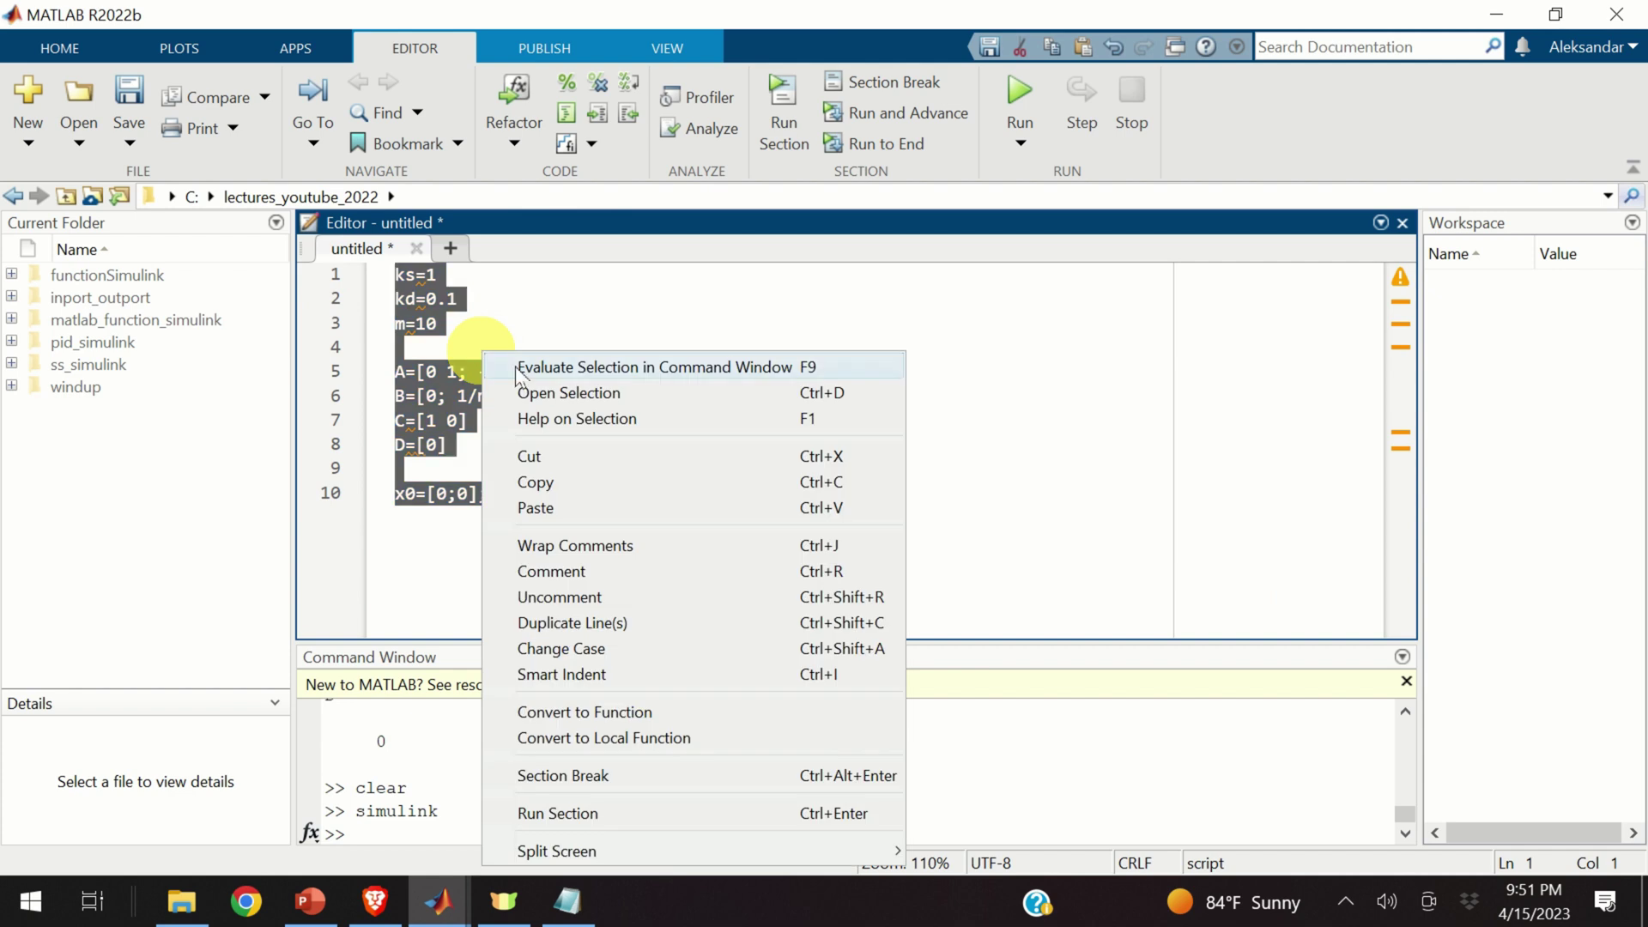
pyautogui.click(599, 369)
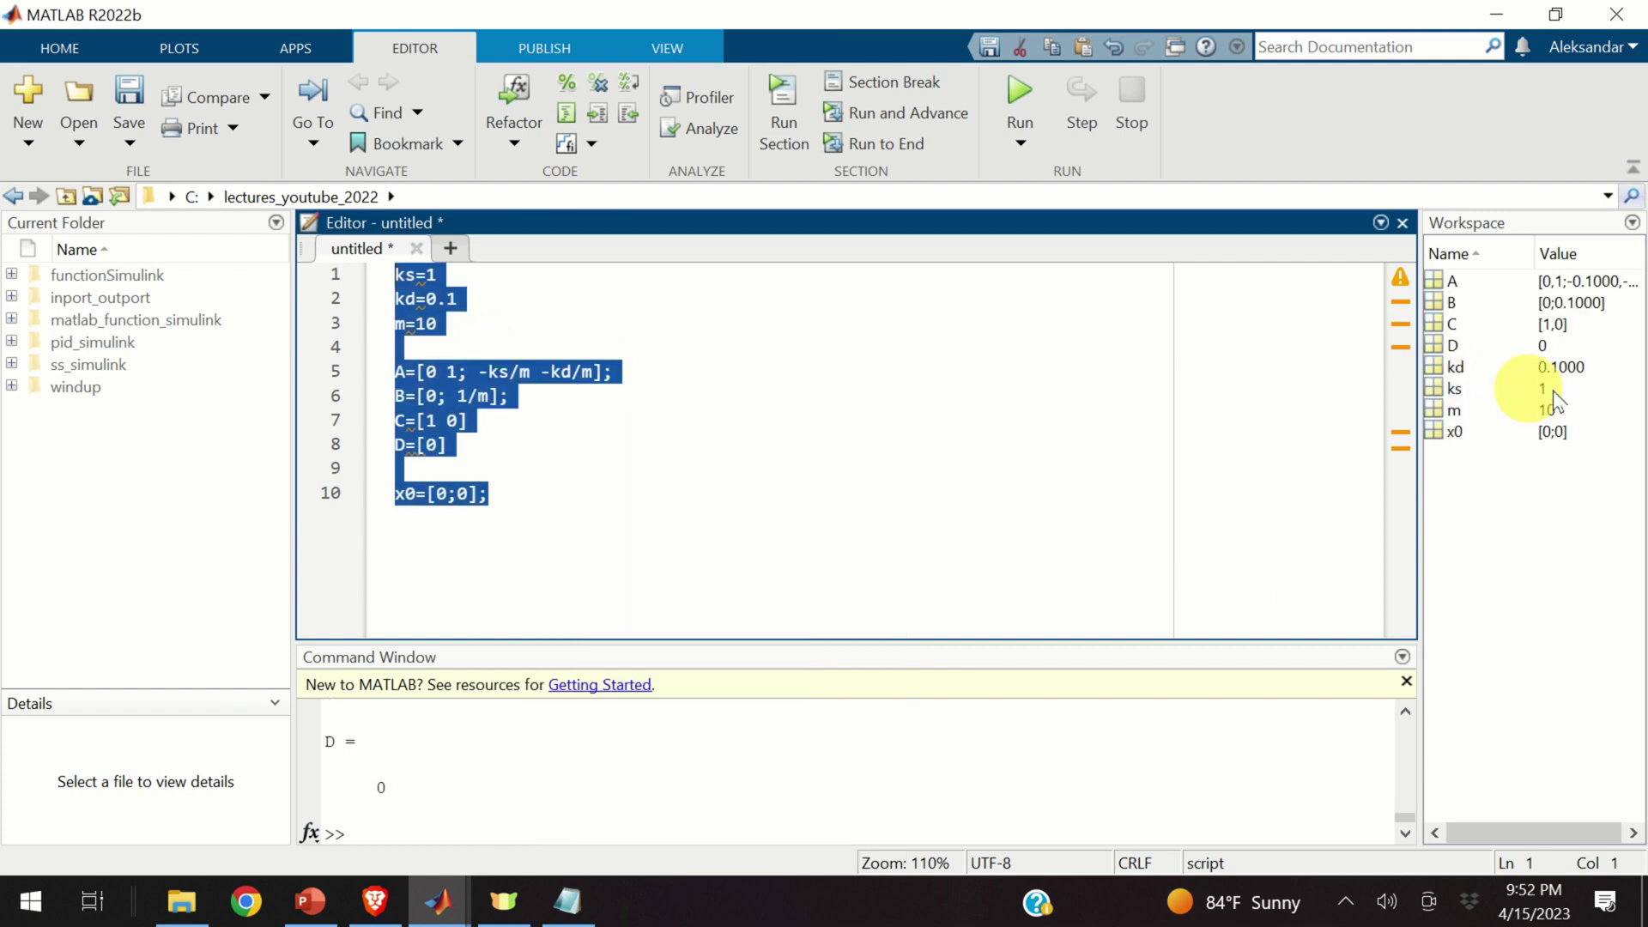
pyautogui.moveTo(1416, 436); pyautogui.dragTo(1258, 436)
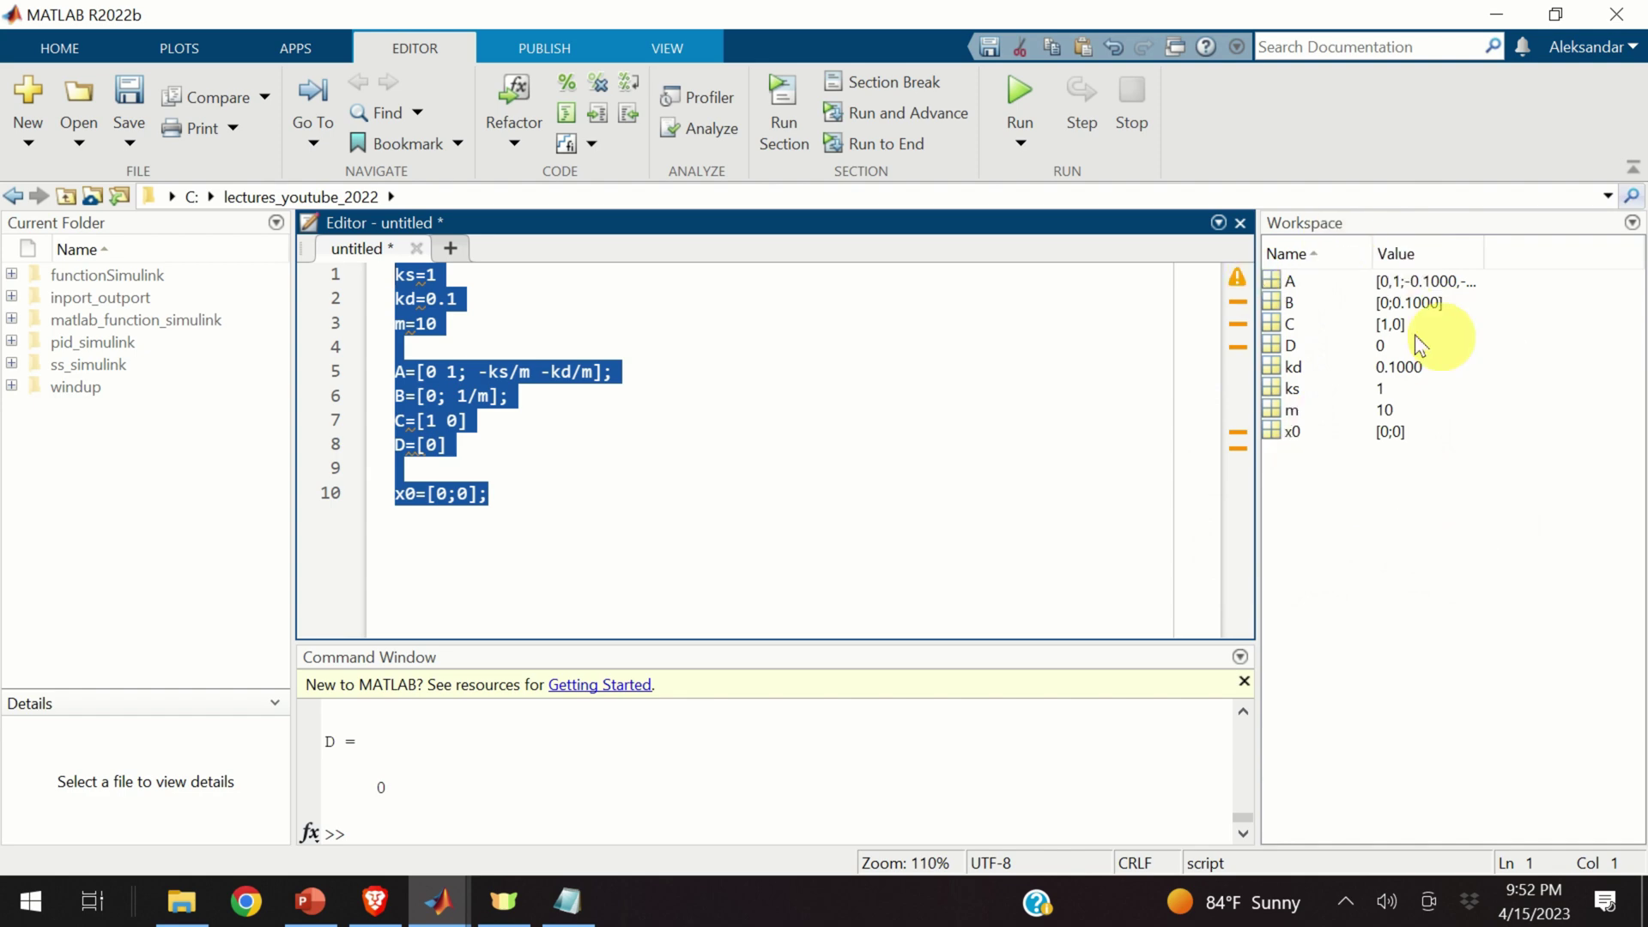
# - Reopen the Simulink Gain block and reconfirm its gain A so the error mark clears
pyautogui.moveTo(464, 895)
pyautogui.click(537, 806)
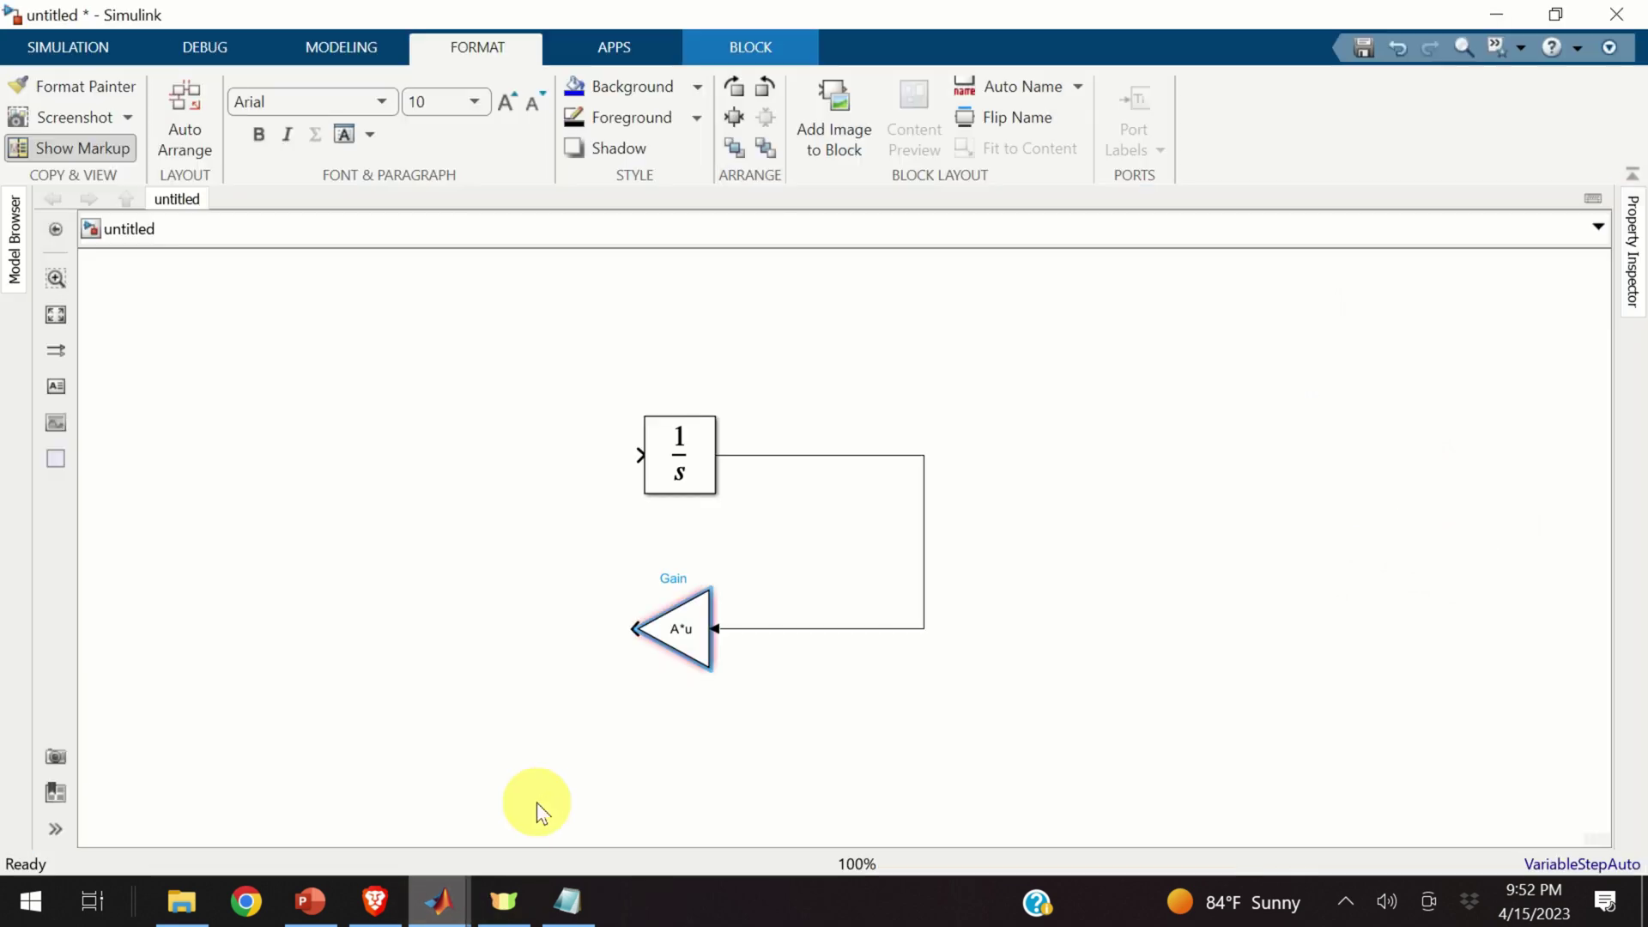
pyautogui.doubleClick(699, 644)
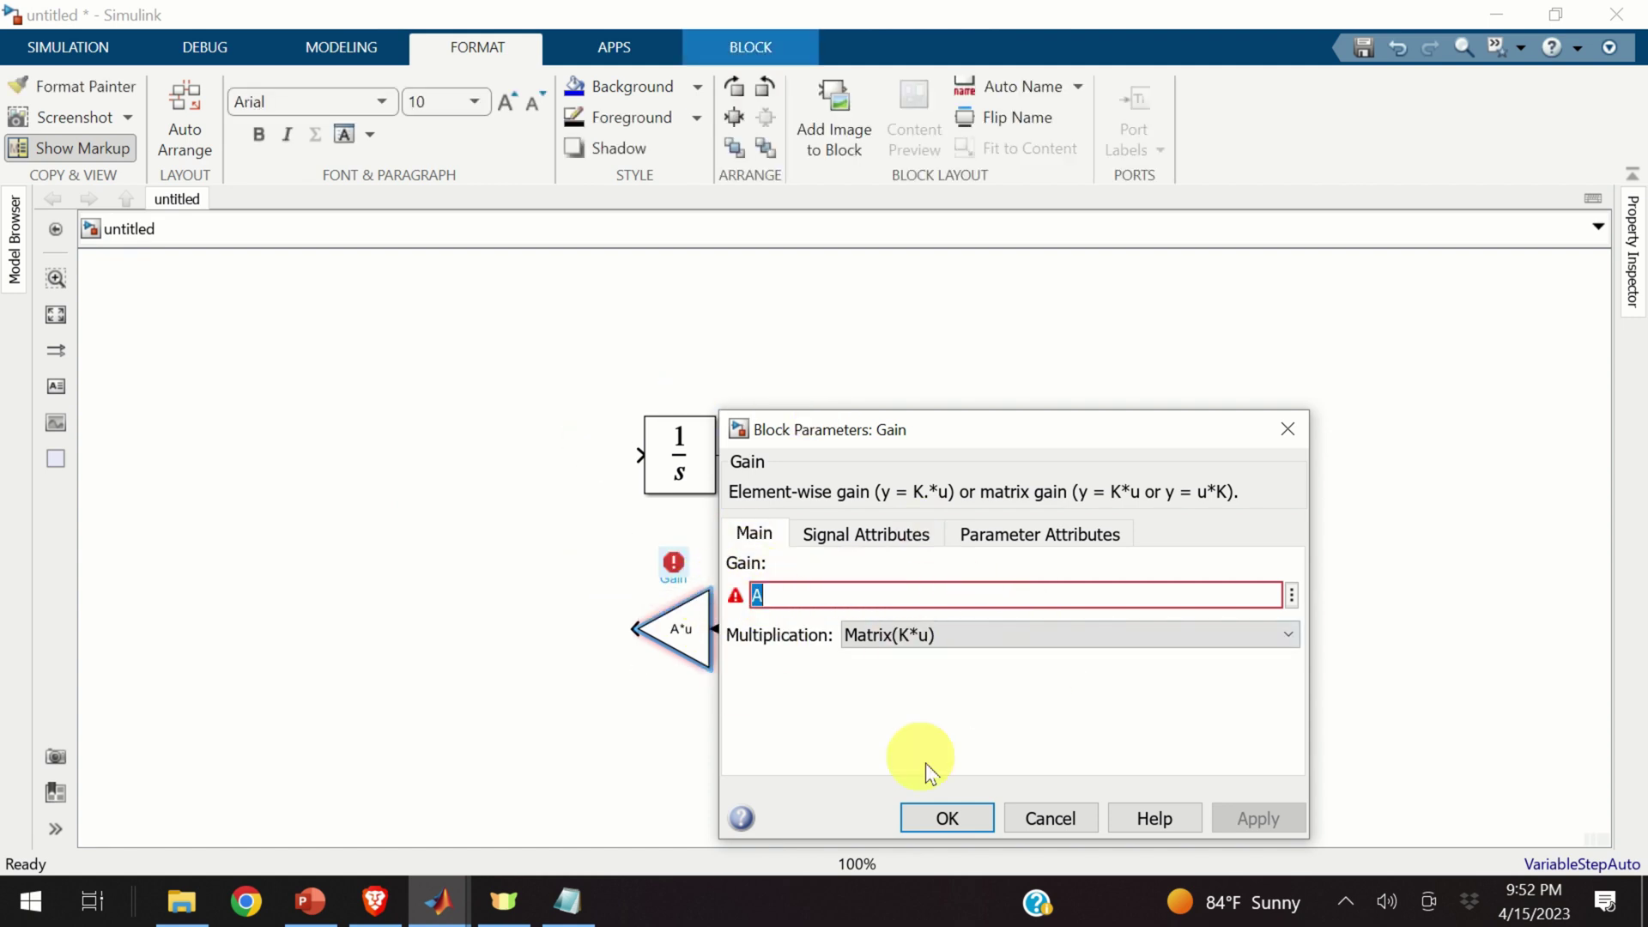
pyautogui.click(947, 817)
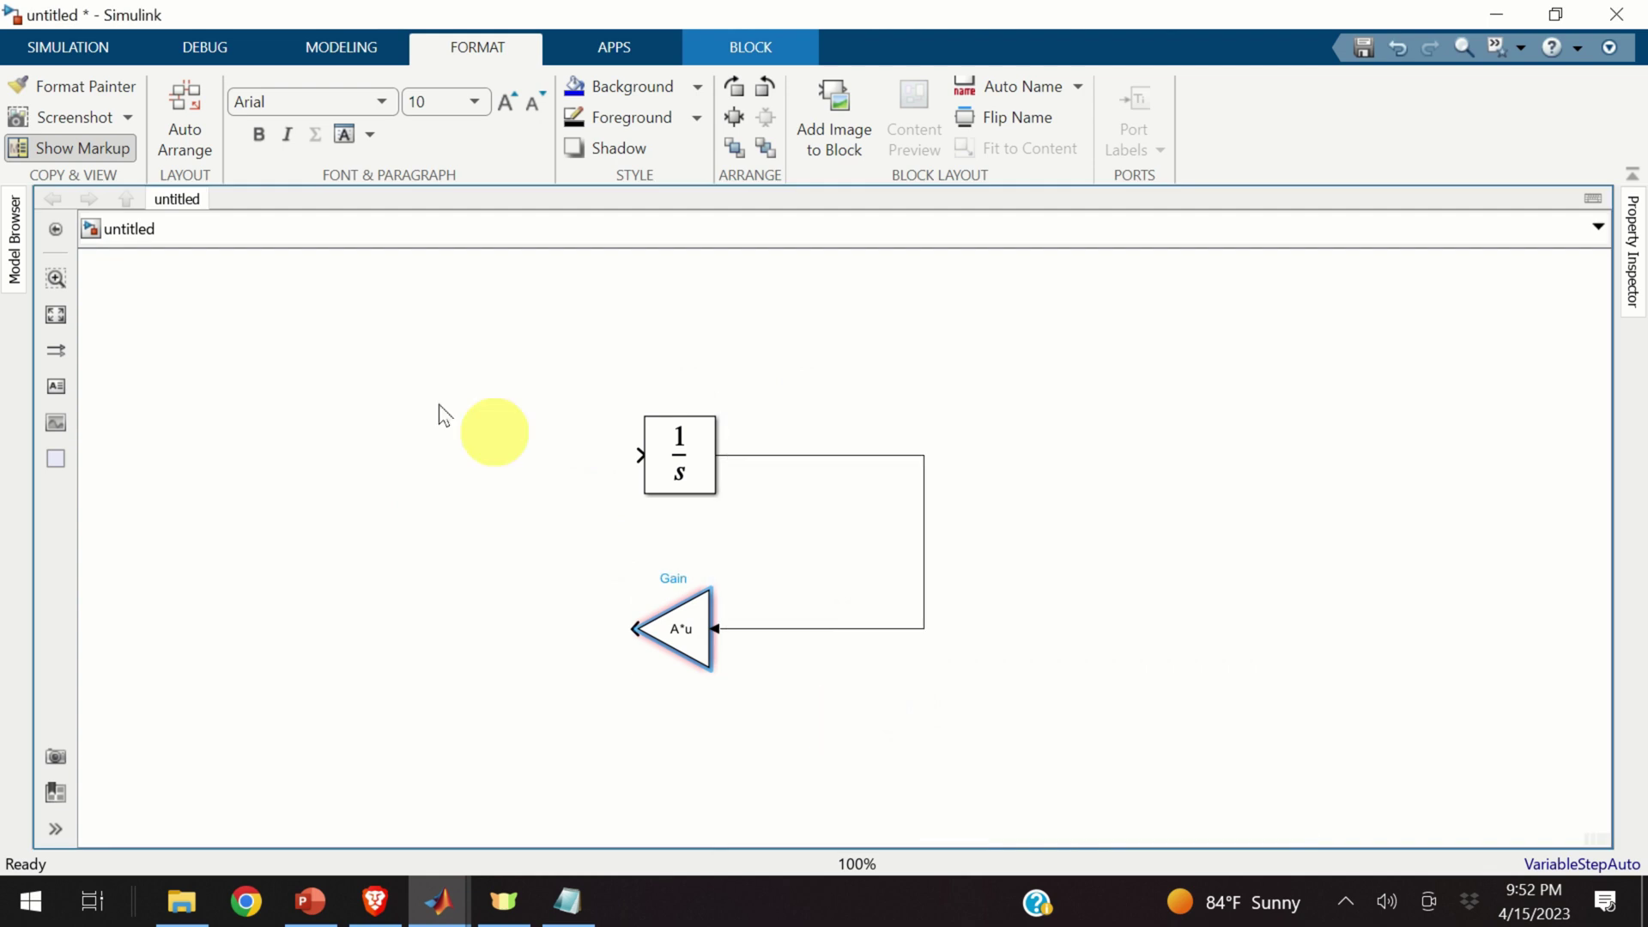
pyautogui.click(480, 489)
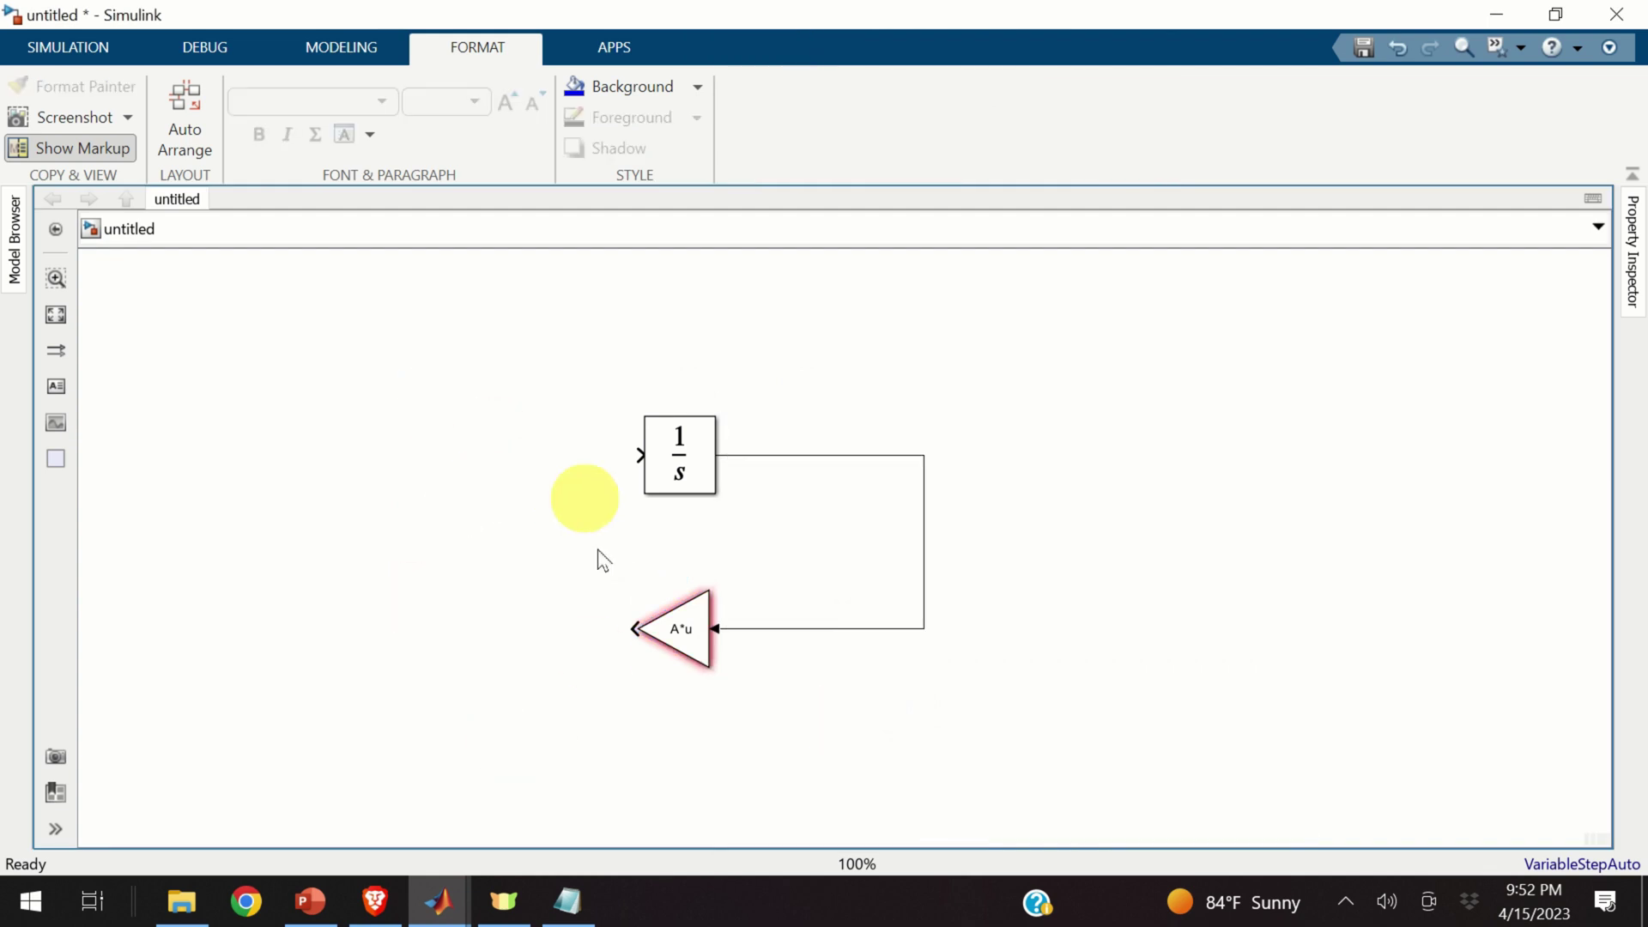
pyautogui.click(377, 902)
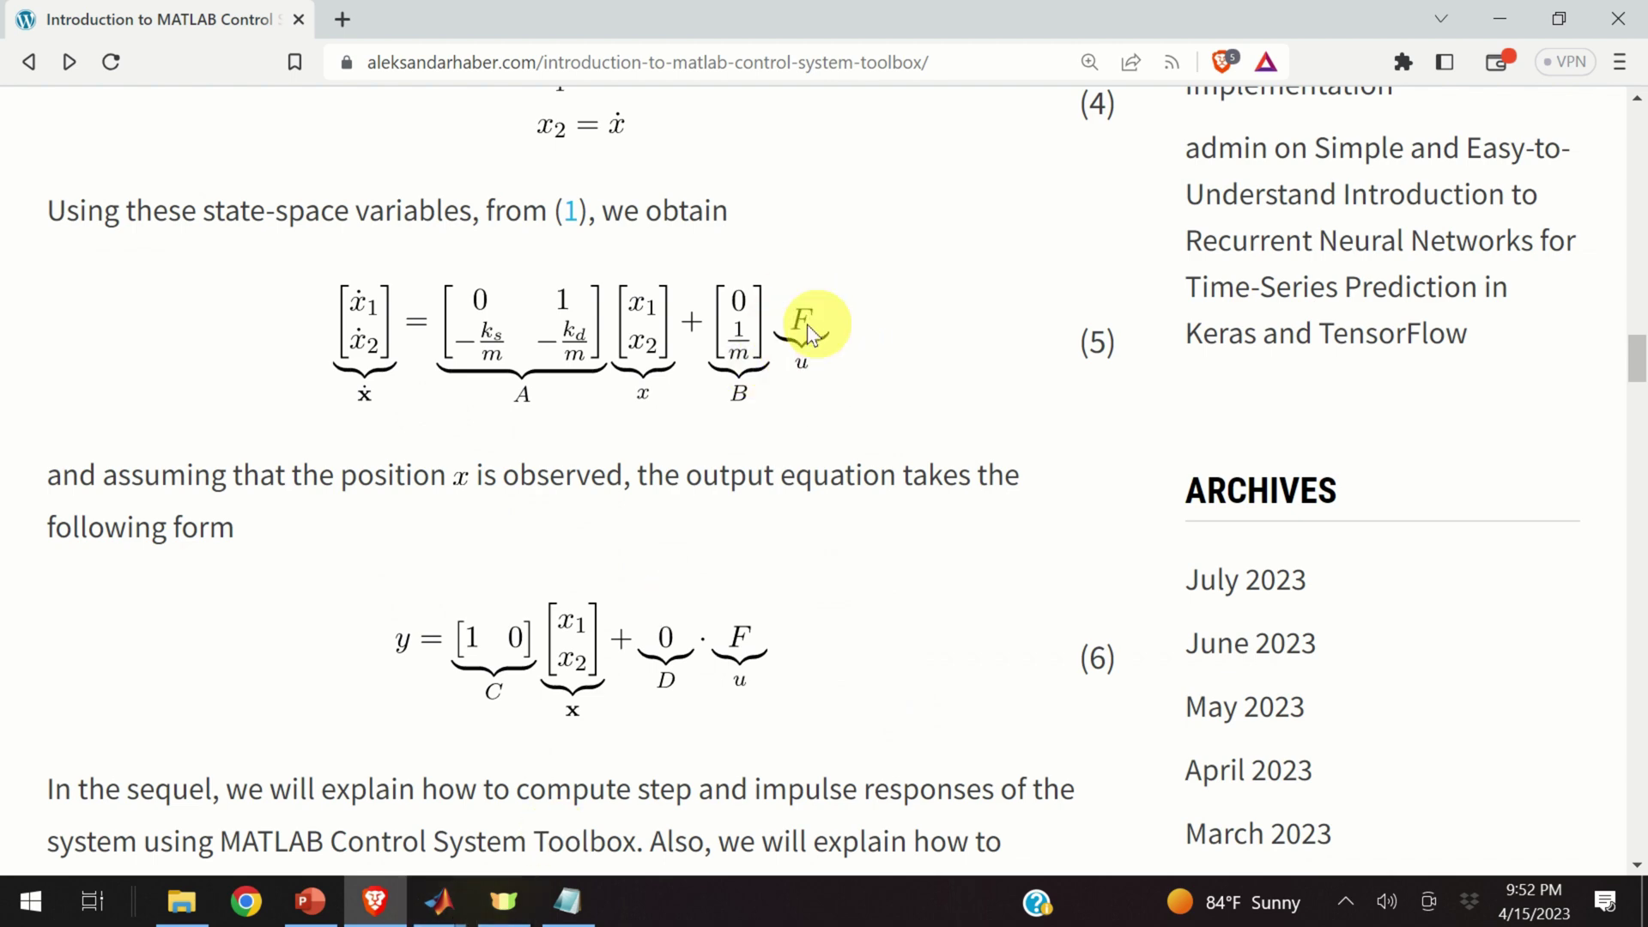
pyautogui.click(437, 905)
pyautogui.click(538, 820)
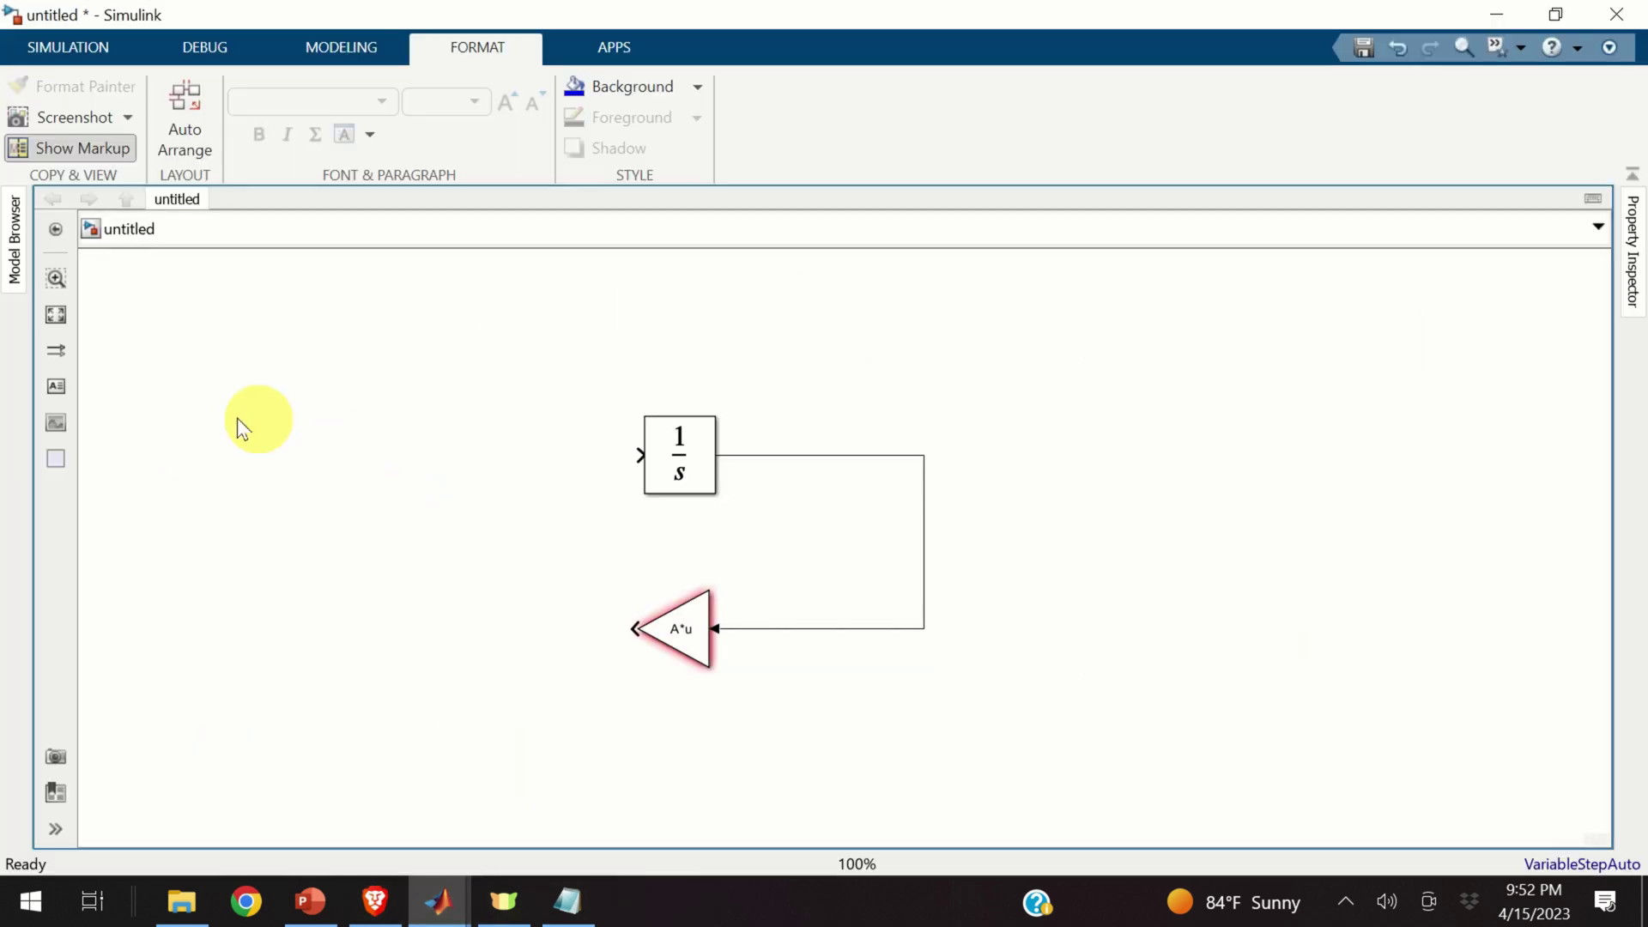
# - Insert an enlarged Step block to the left of the integrator
pyautogui.doubleClick(193, 450)
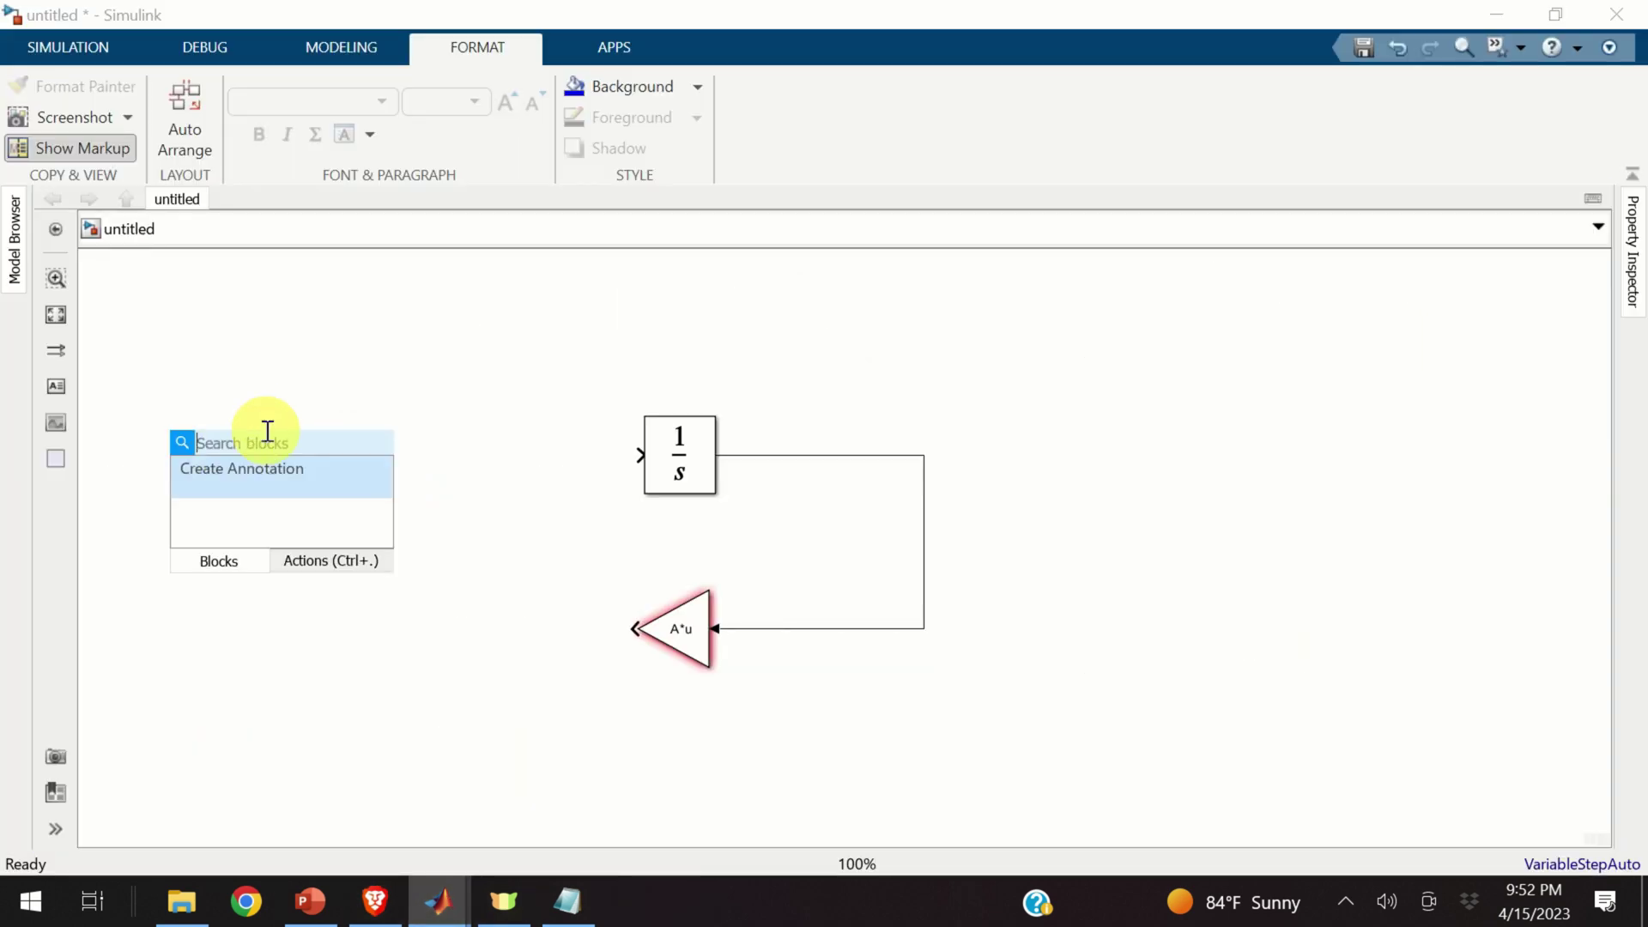
pyautogui.write('step')
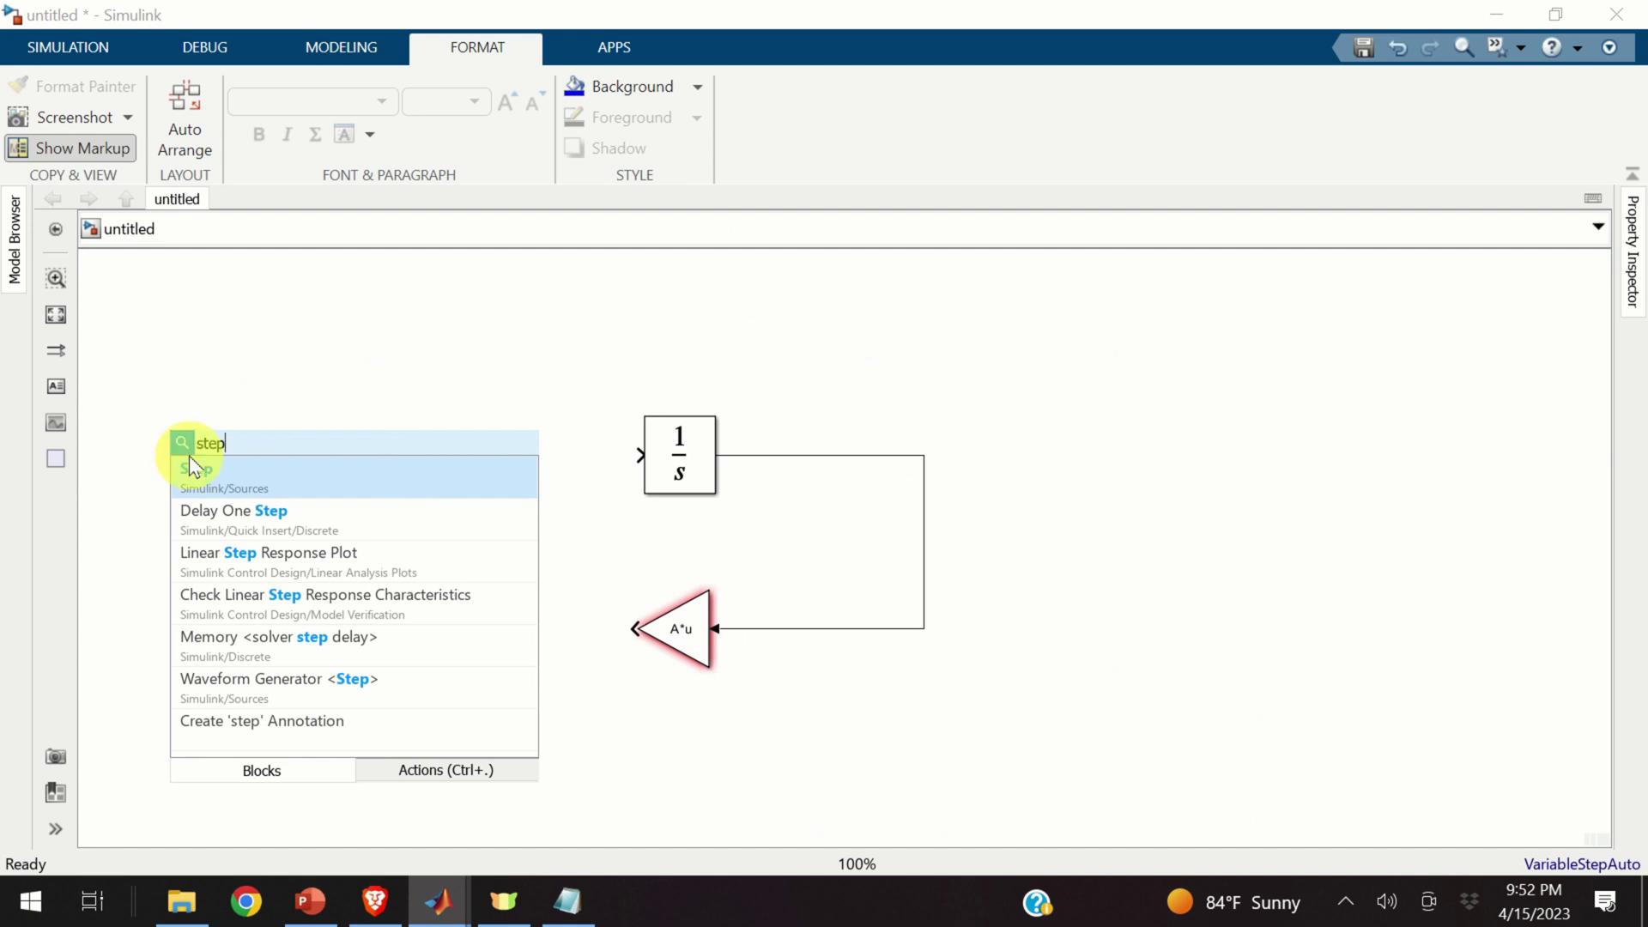
pyautogui.click(225, 469)
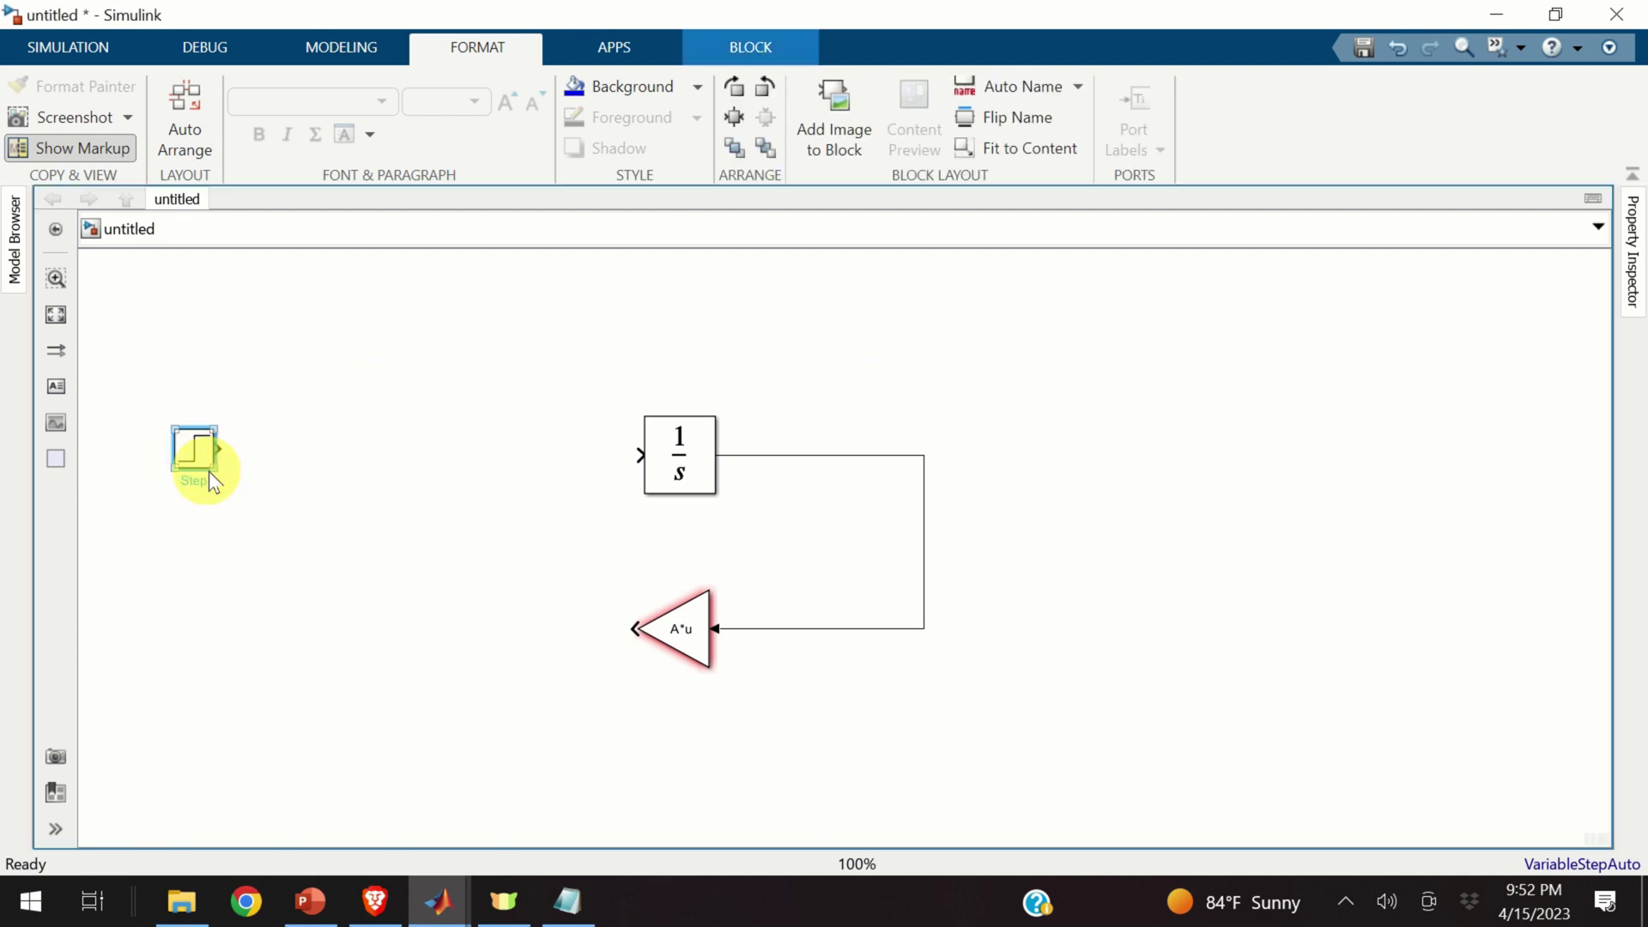
pyautogui.moveTo(215, 470)
pyautogui.mouseDown()
pyautogui.moveTo(242, 508)
pyautogui.moveTo(227, 467)
pyautogui.mouseUp()
# - Set the Step block's step time to 0, then return to the tutorial page in Brave
pyautogui.doubleClick(213, 466)
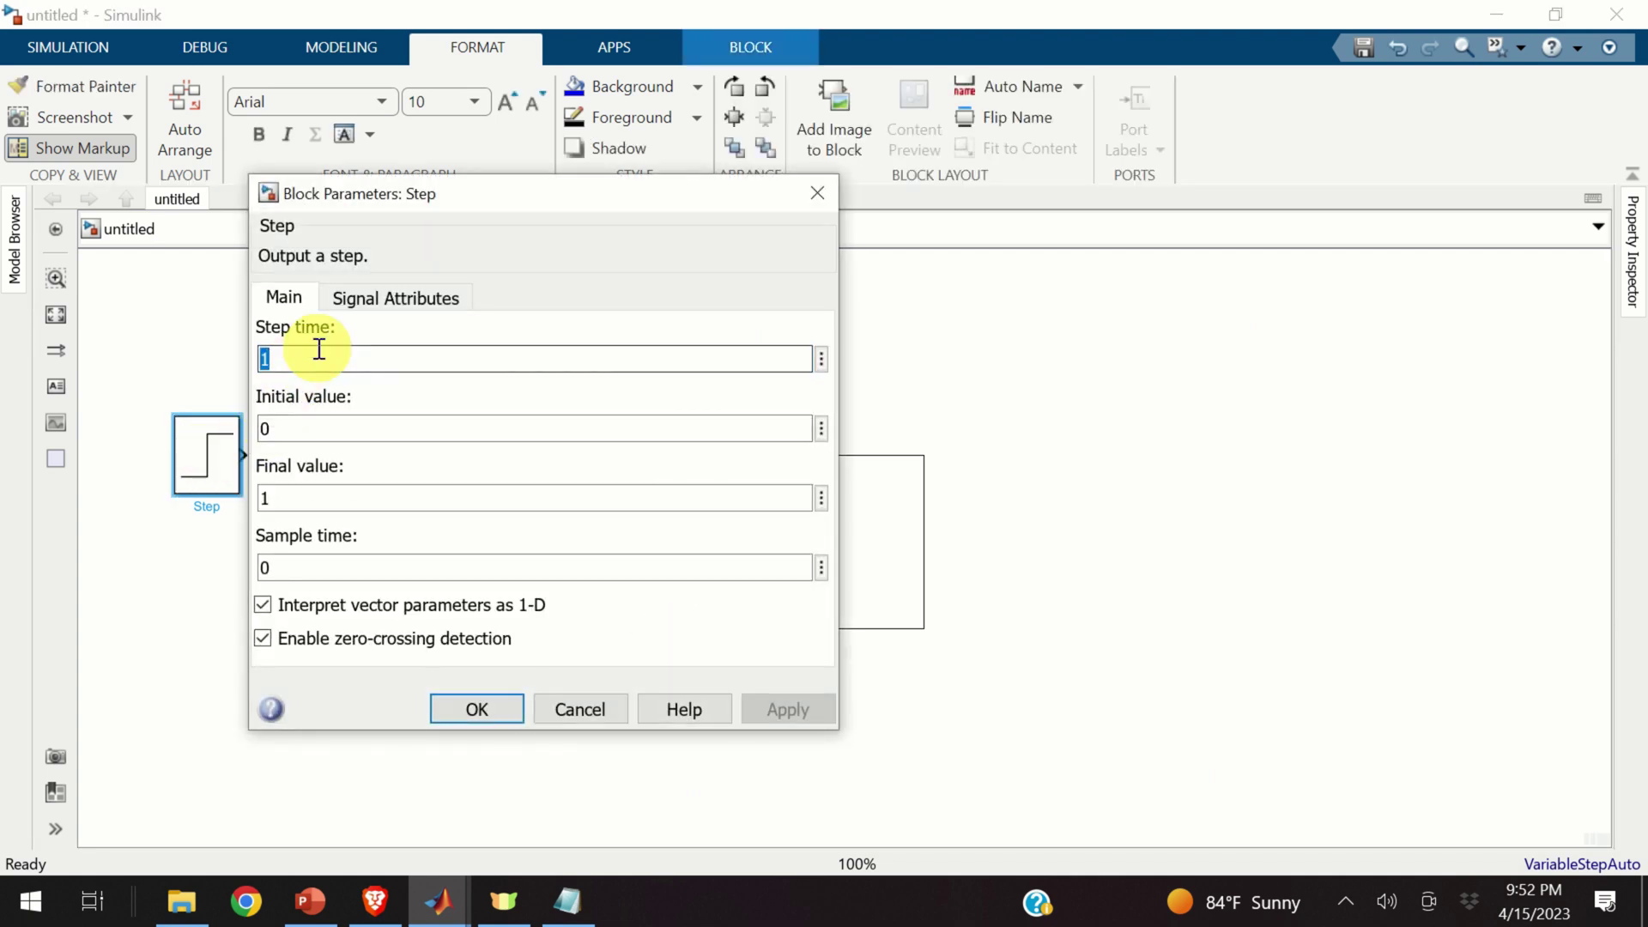
pyautogui.write('0')
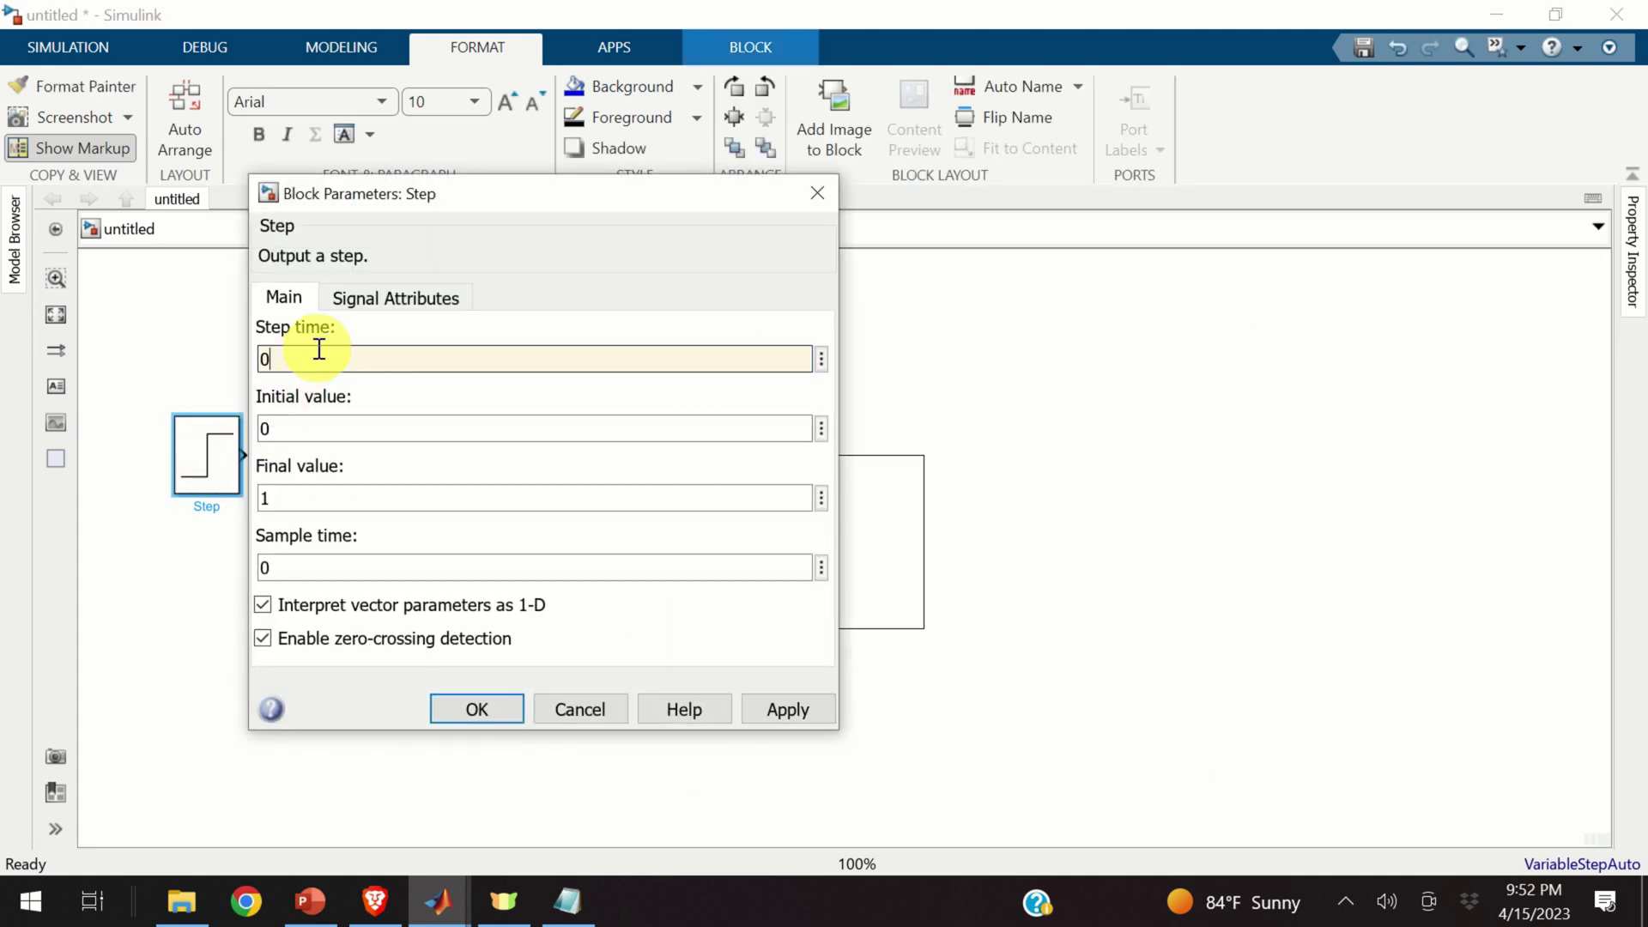
pyautogui.click(463, 709)
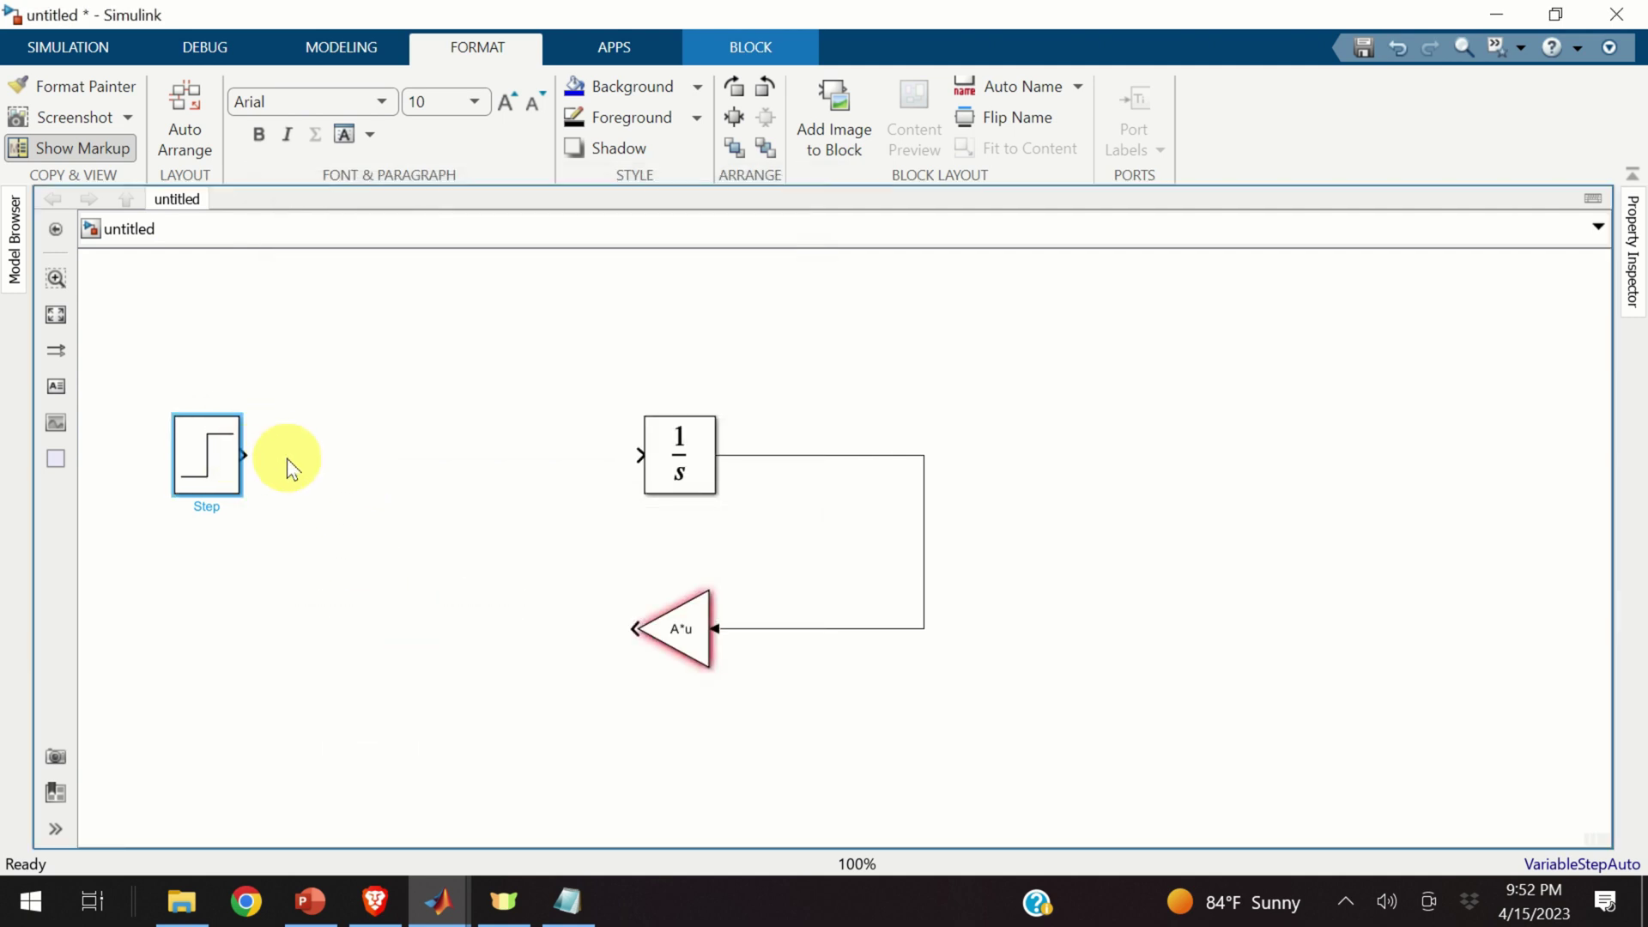
pyautogui.click(369, 897)
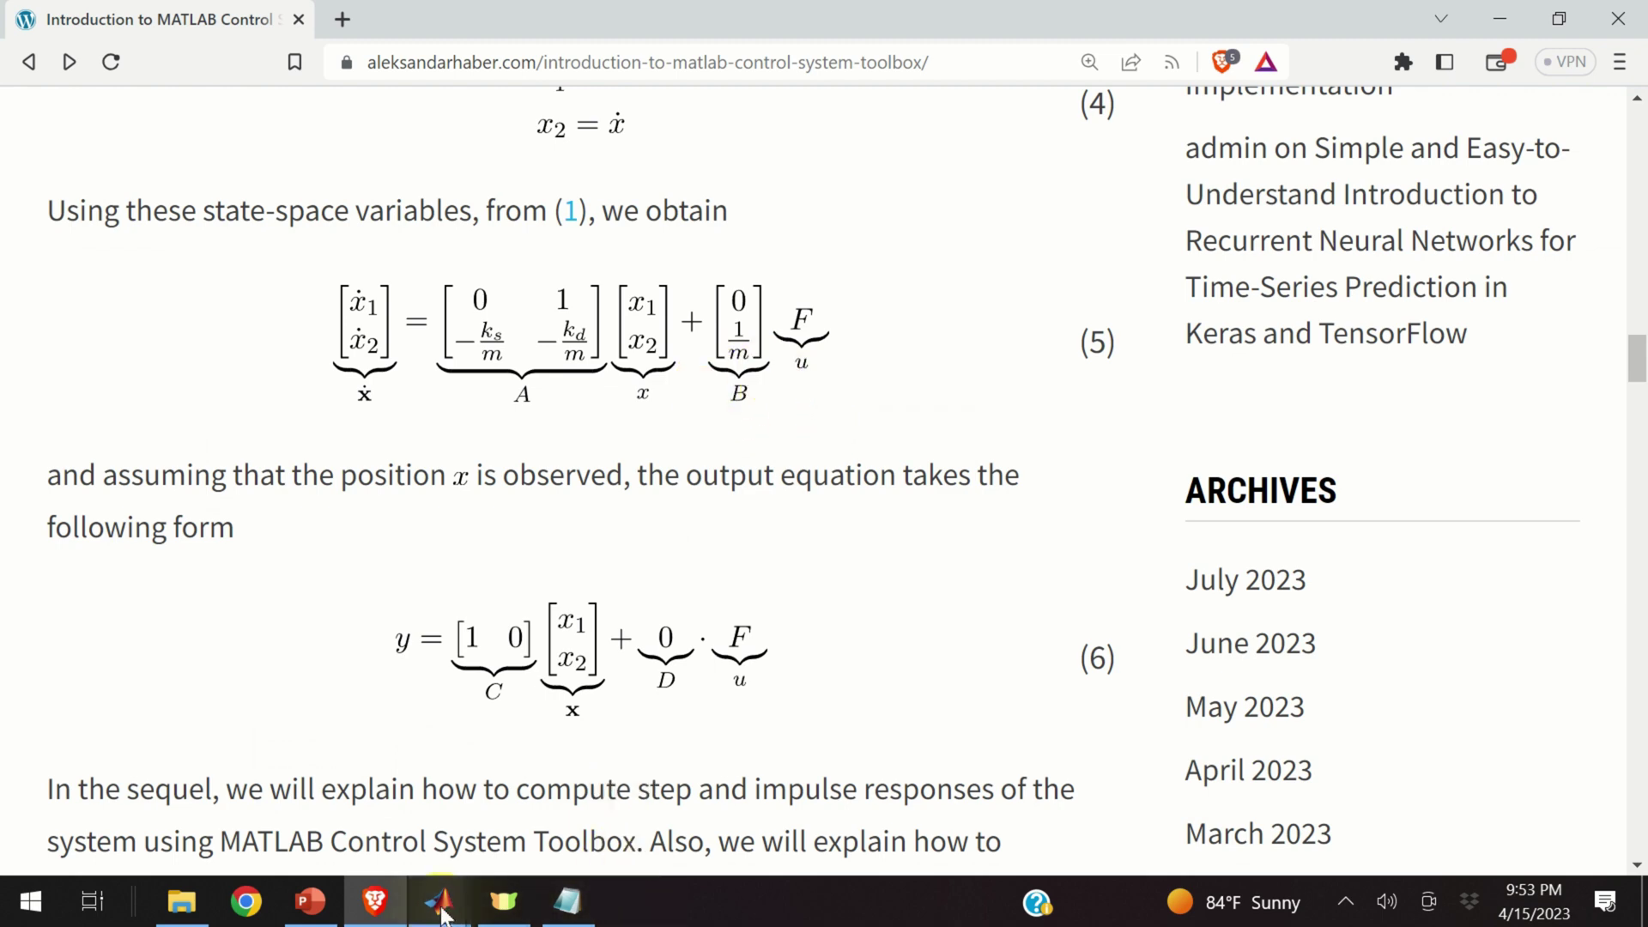
# - Insert an enlarged Gain block between the Step block and the integrator
pyautogui.moveTo(442, 912)
pyautogui.click(500, 819)
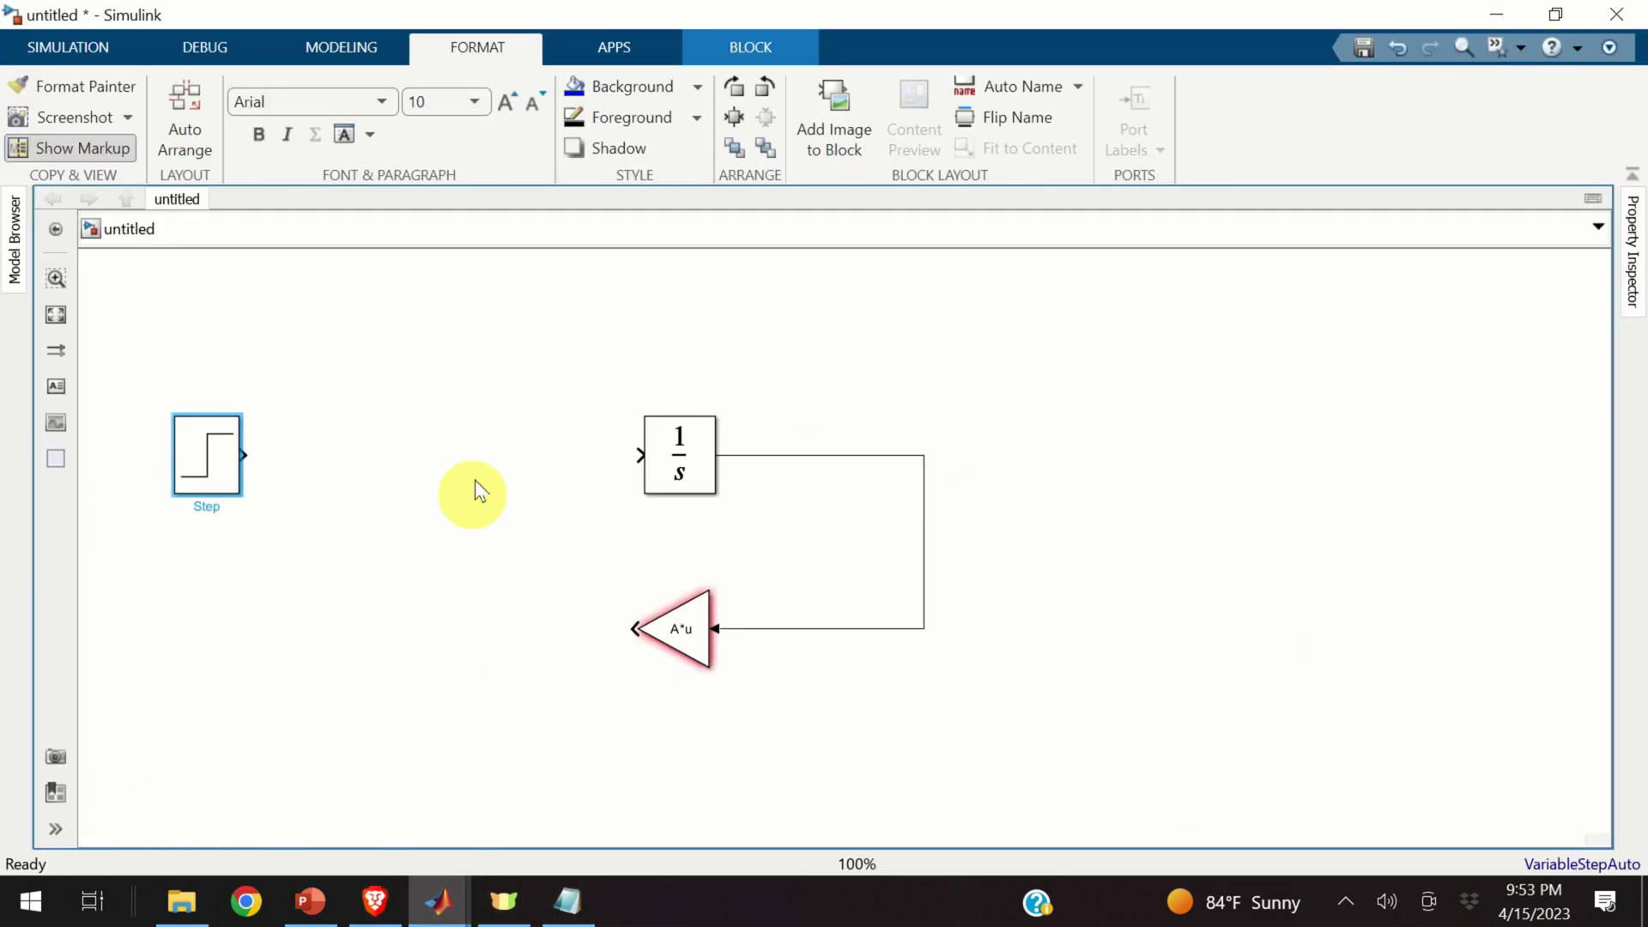
pyautogui.doubleClick(382, 464)
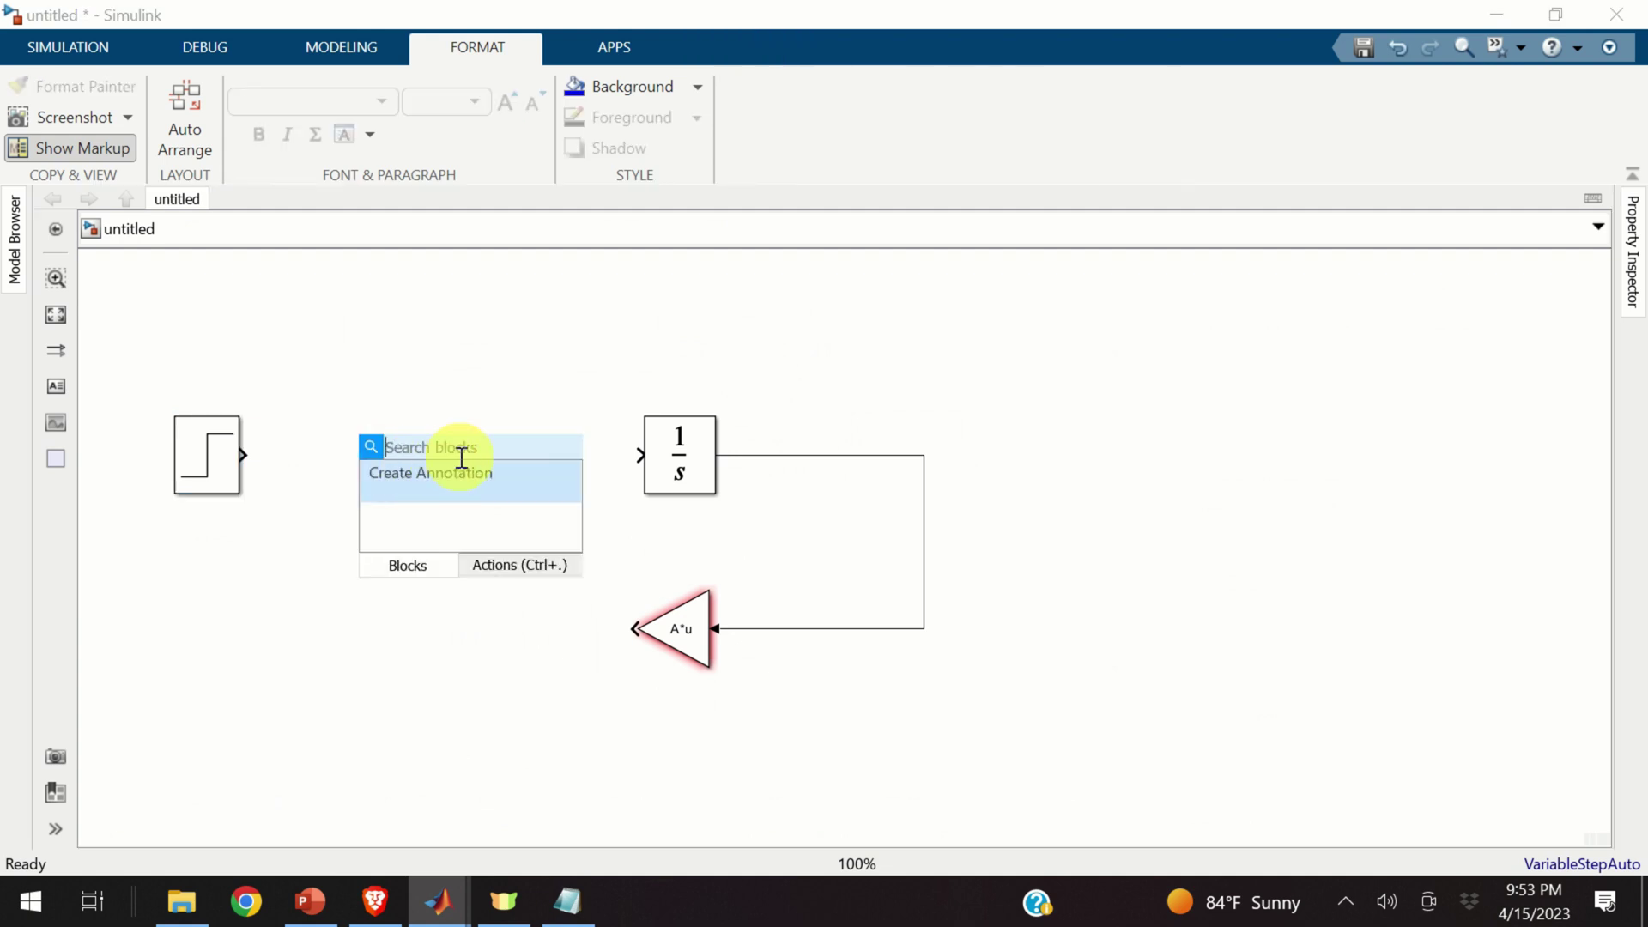
pyautogui.write('gai')
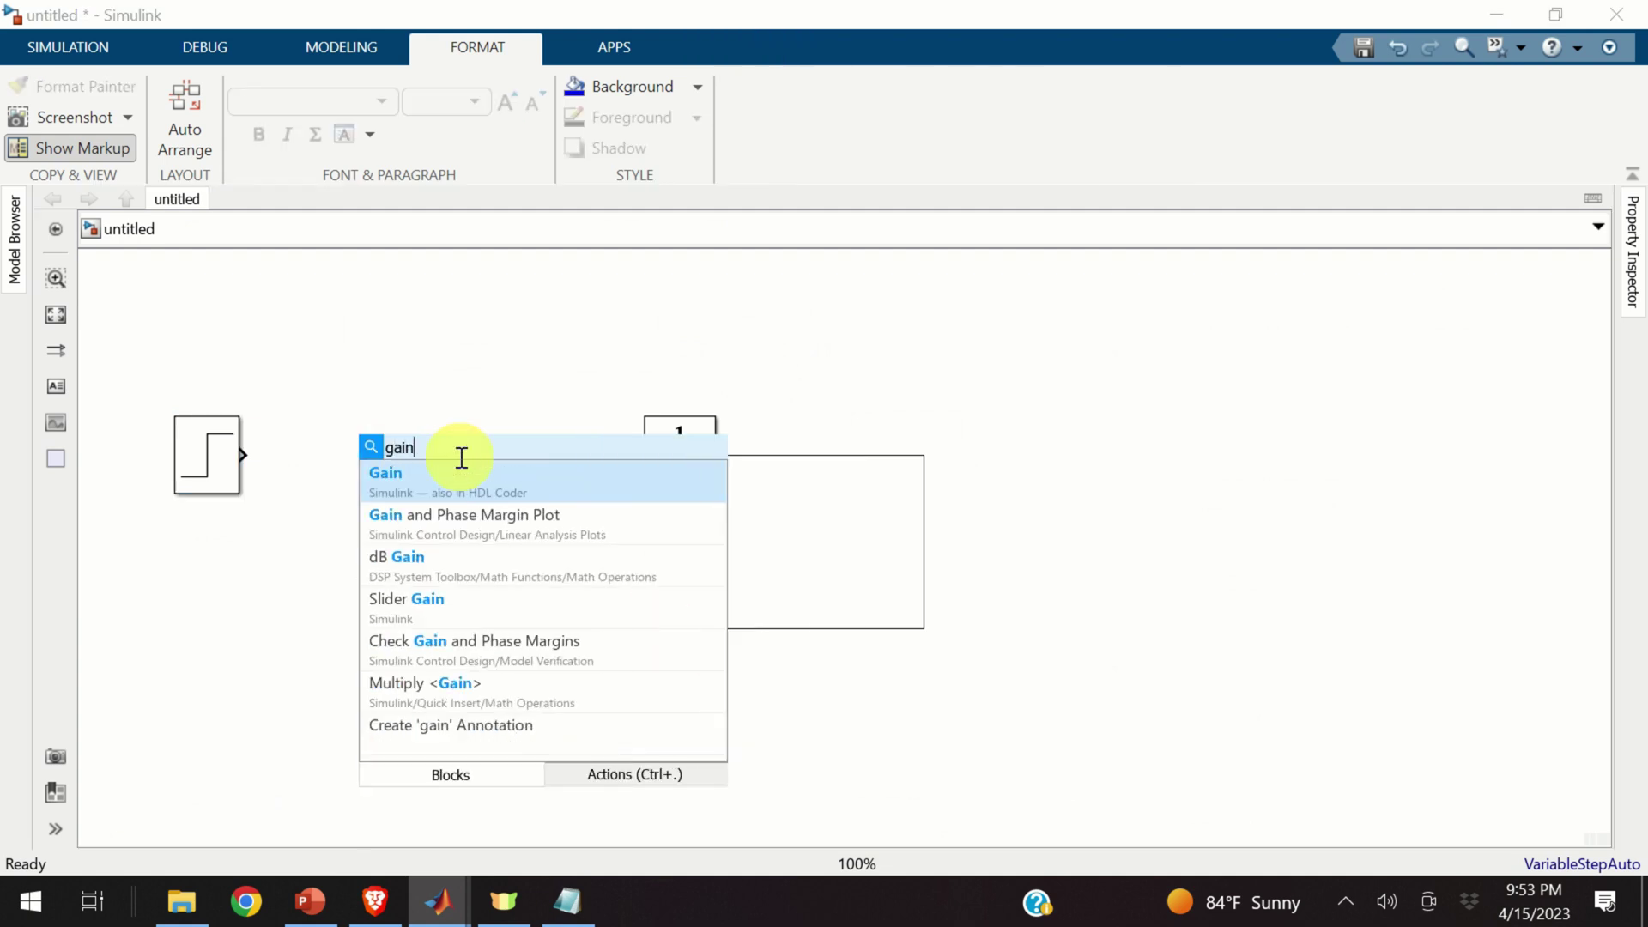
pyautogui.write('n')
pyautogui.click(407, 491)
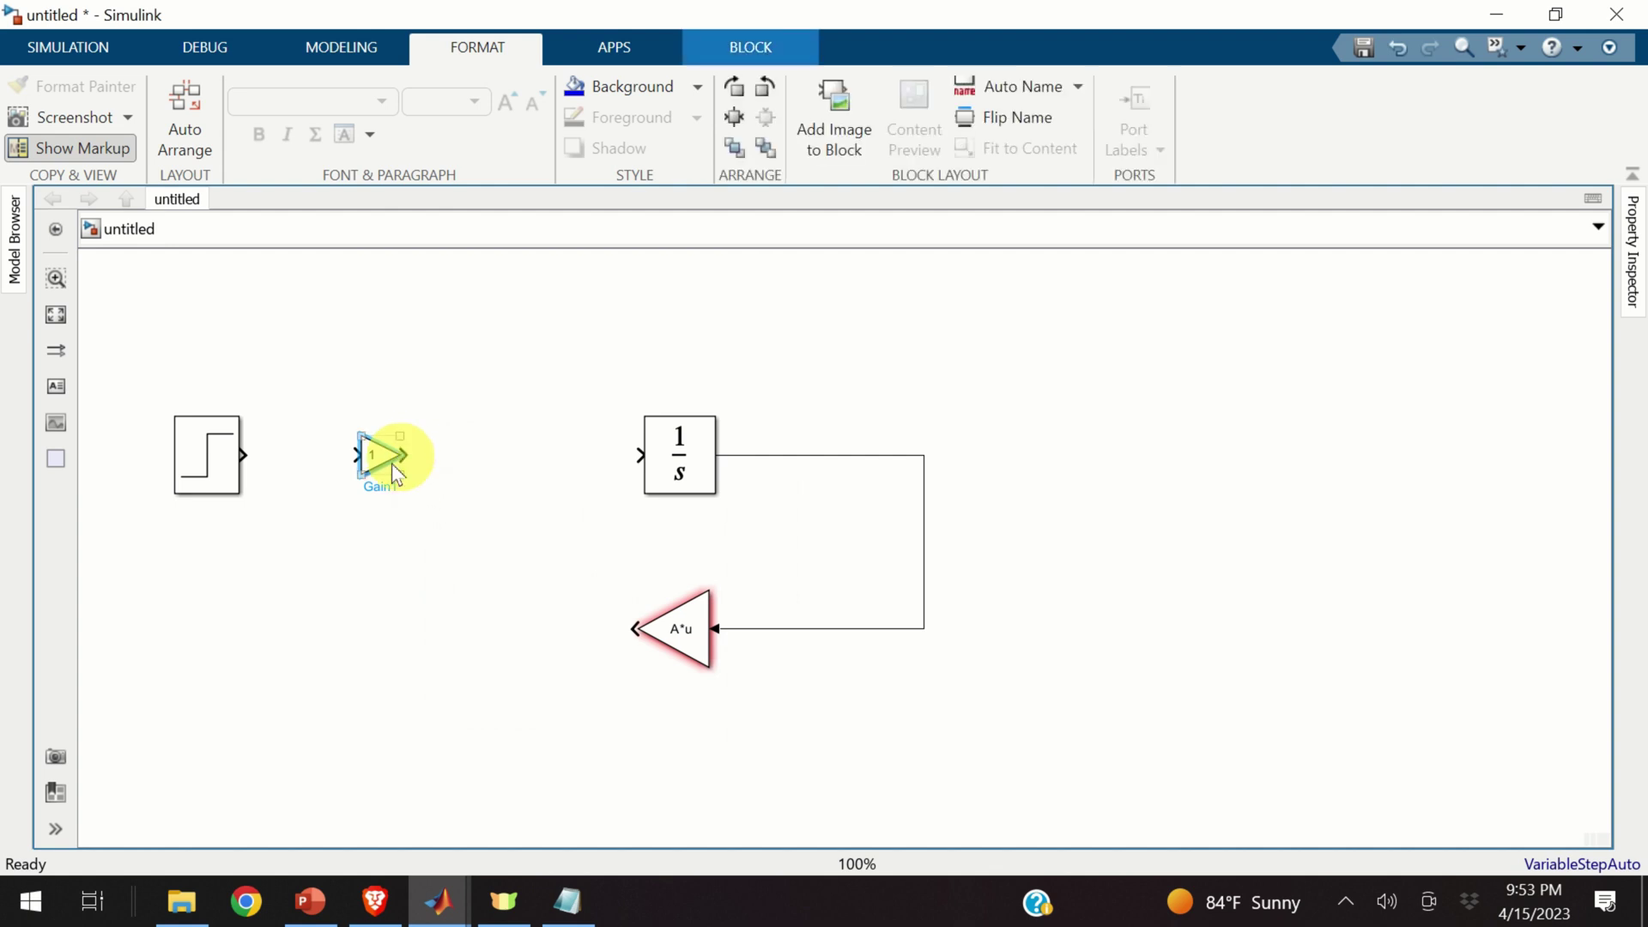
pyautogui.moveTo(351, 480); pyautogui.dragTo(320, 503)
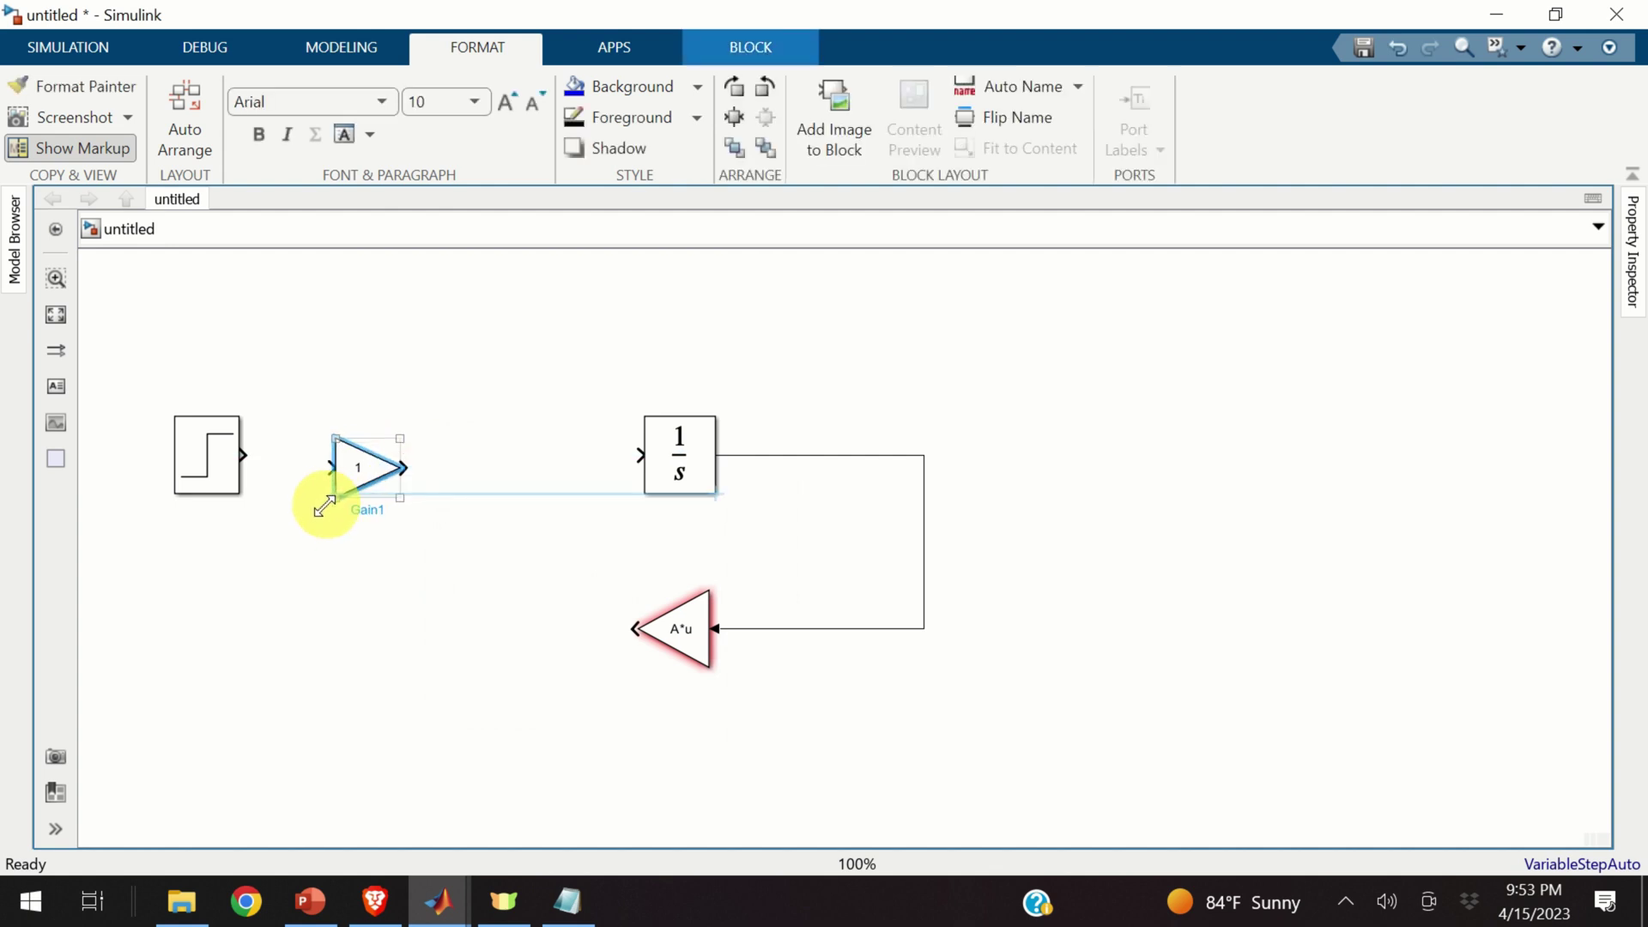
# - Set the new gain to B with Matrix(K*u) multiplication
pyautogui.doubleClick(371, 461)
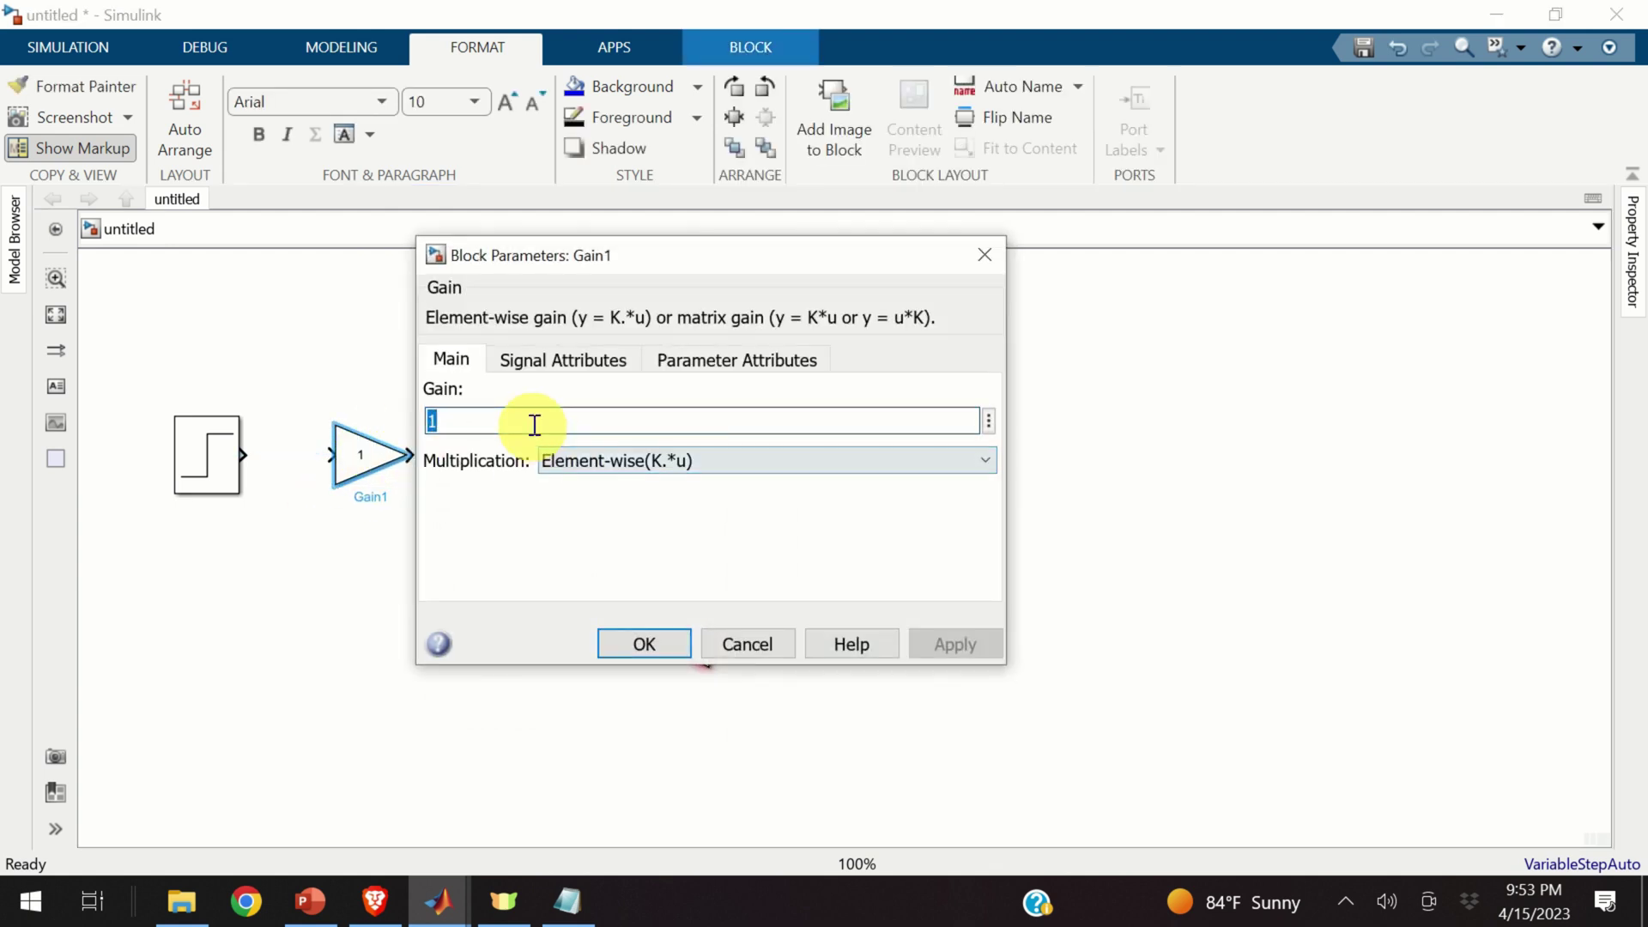
pyautogui.write('B')
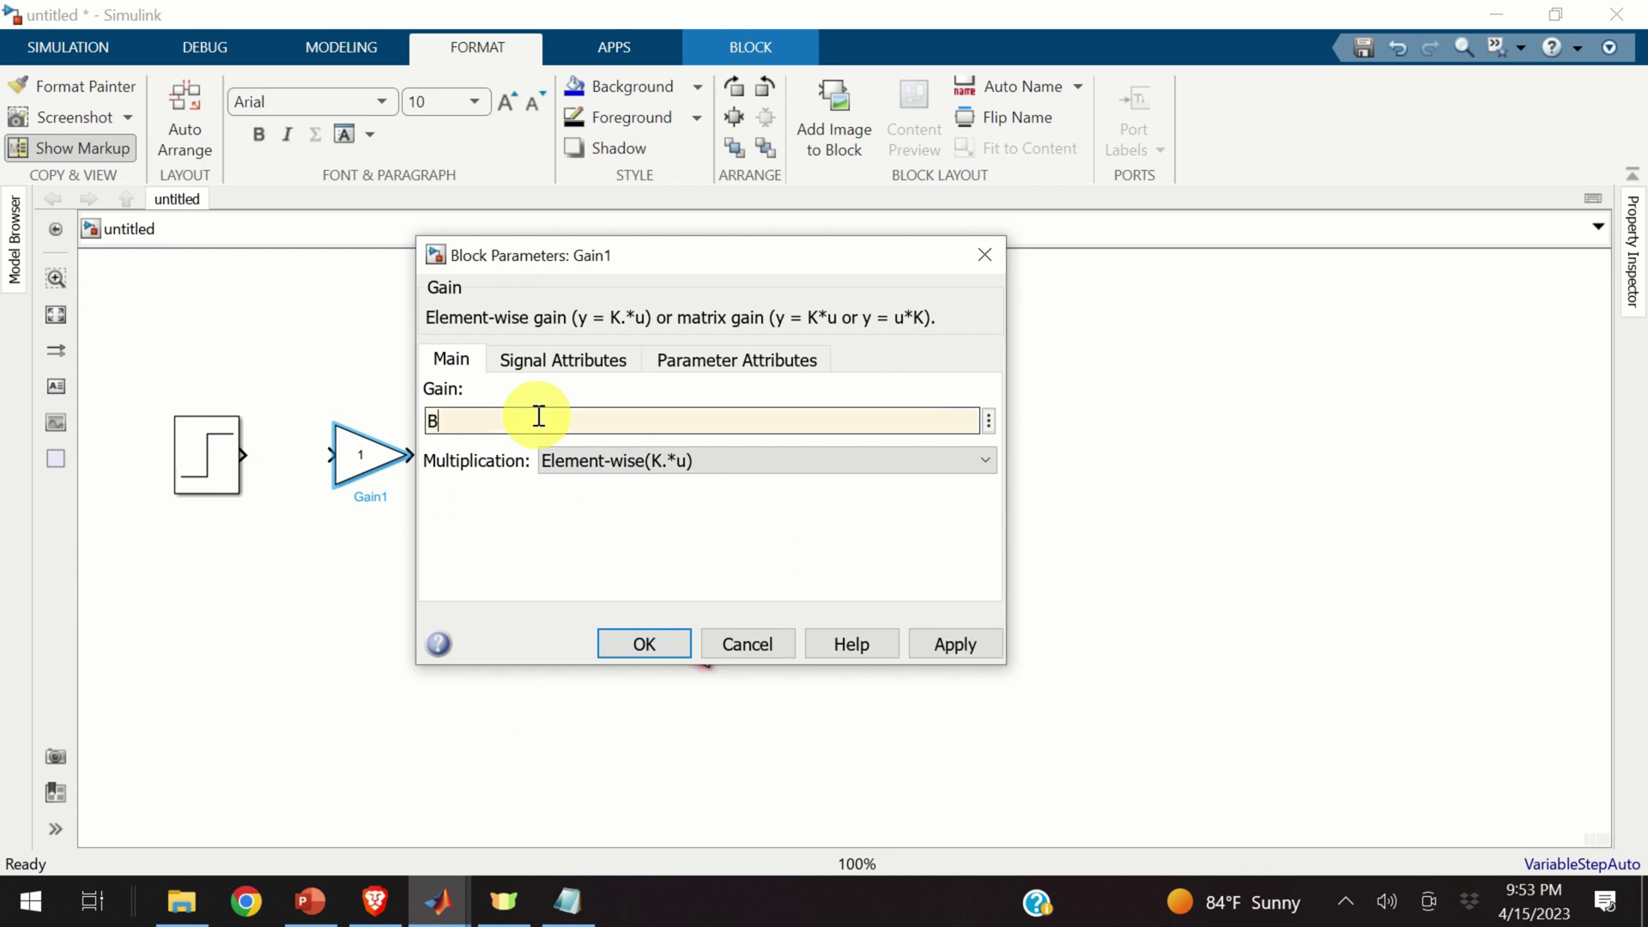
pyautogui.click(745, 463)
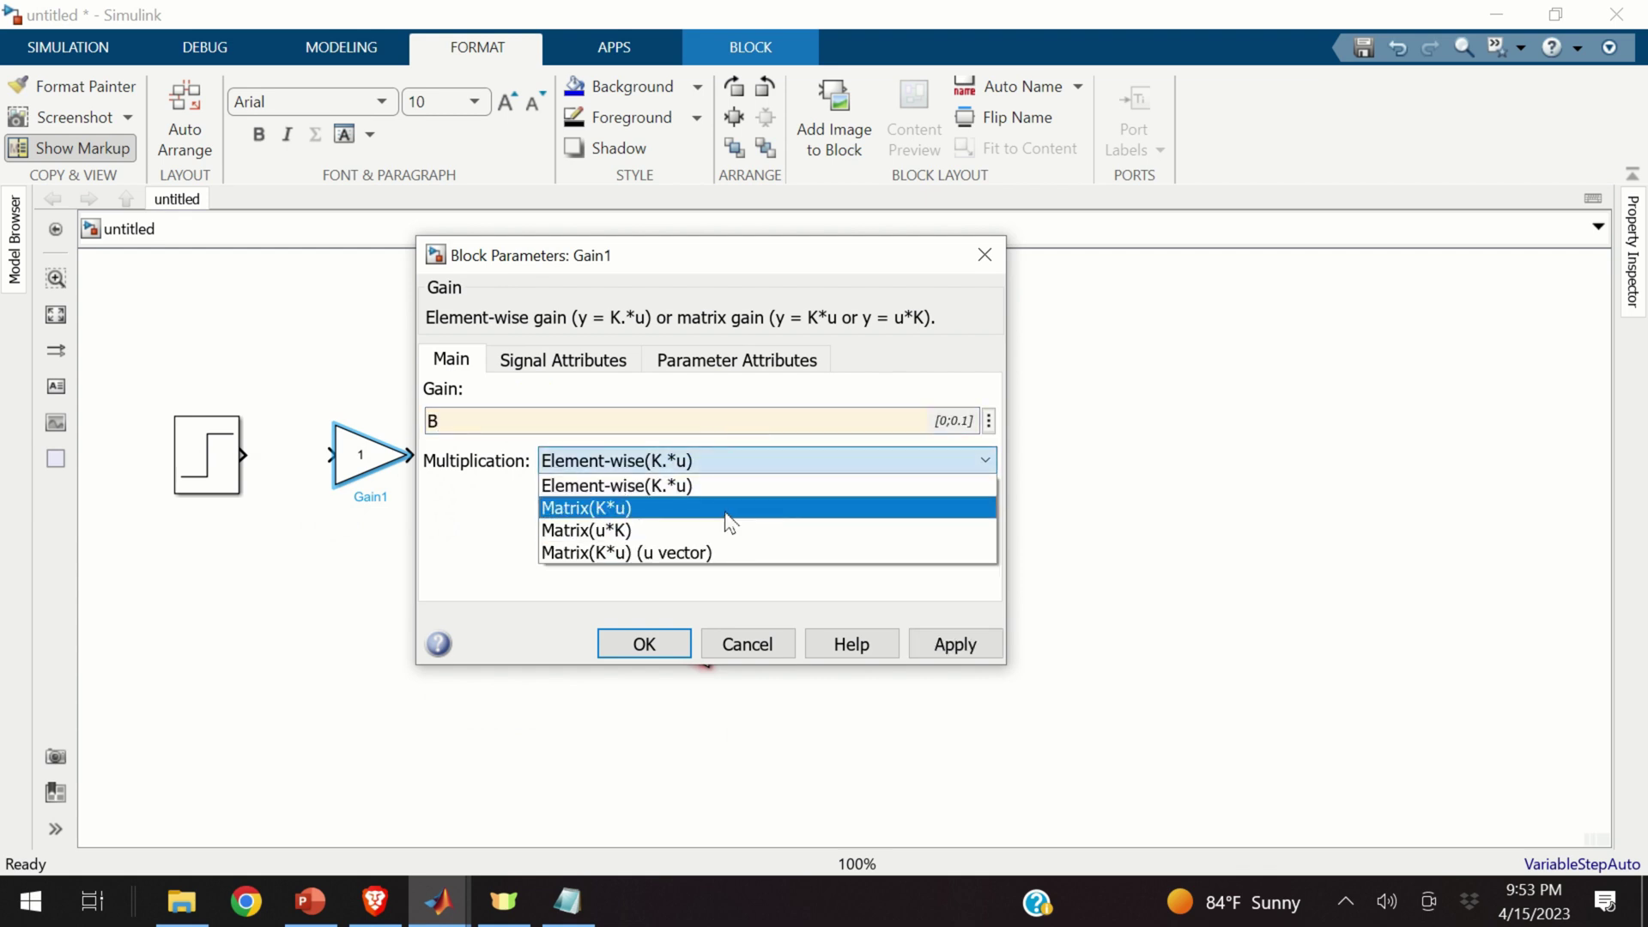
pyautogui.click(727, 515)
pyautogui.click(635, 645)
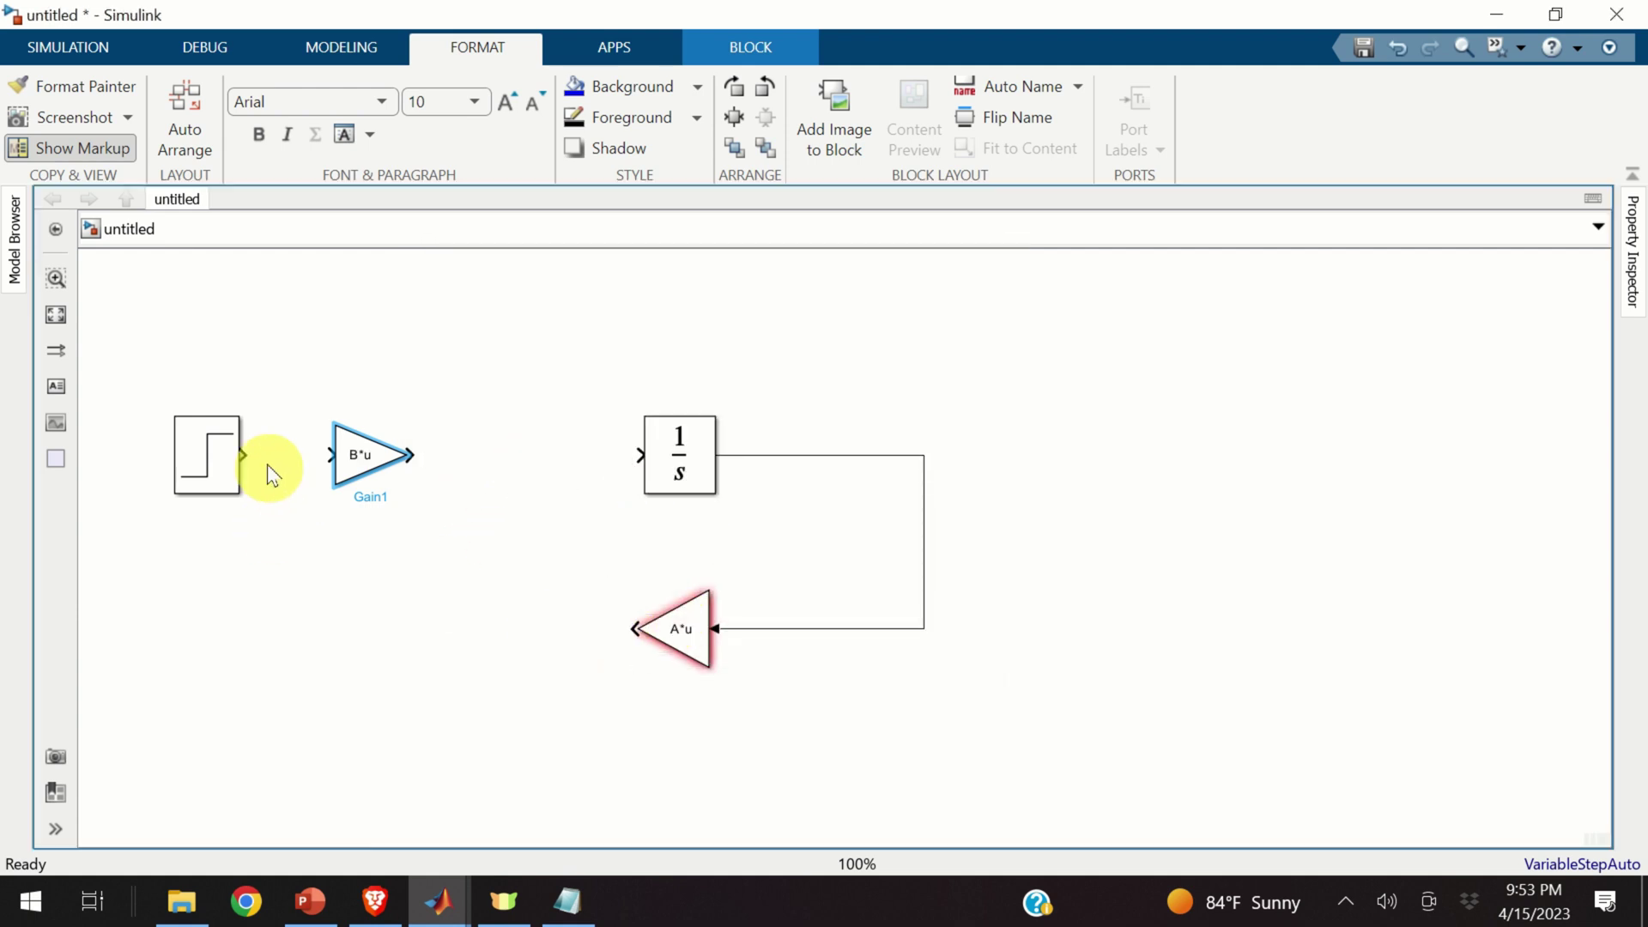
# - Wire the Step block's output into the B*u gain's input
pyautogui.moveTo(243, 455); pyautogui.dragTo(362, 453)
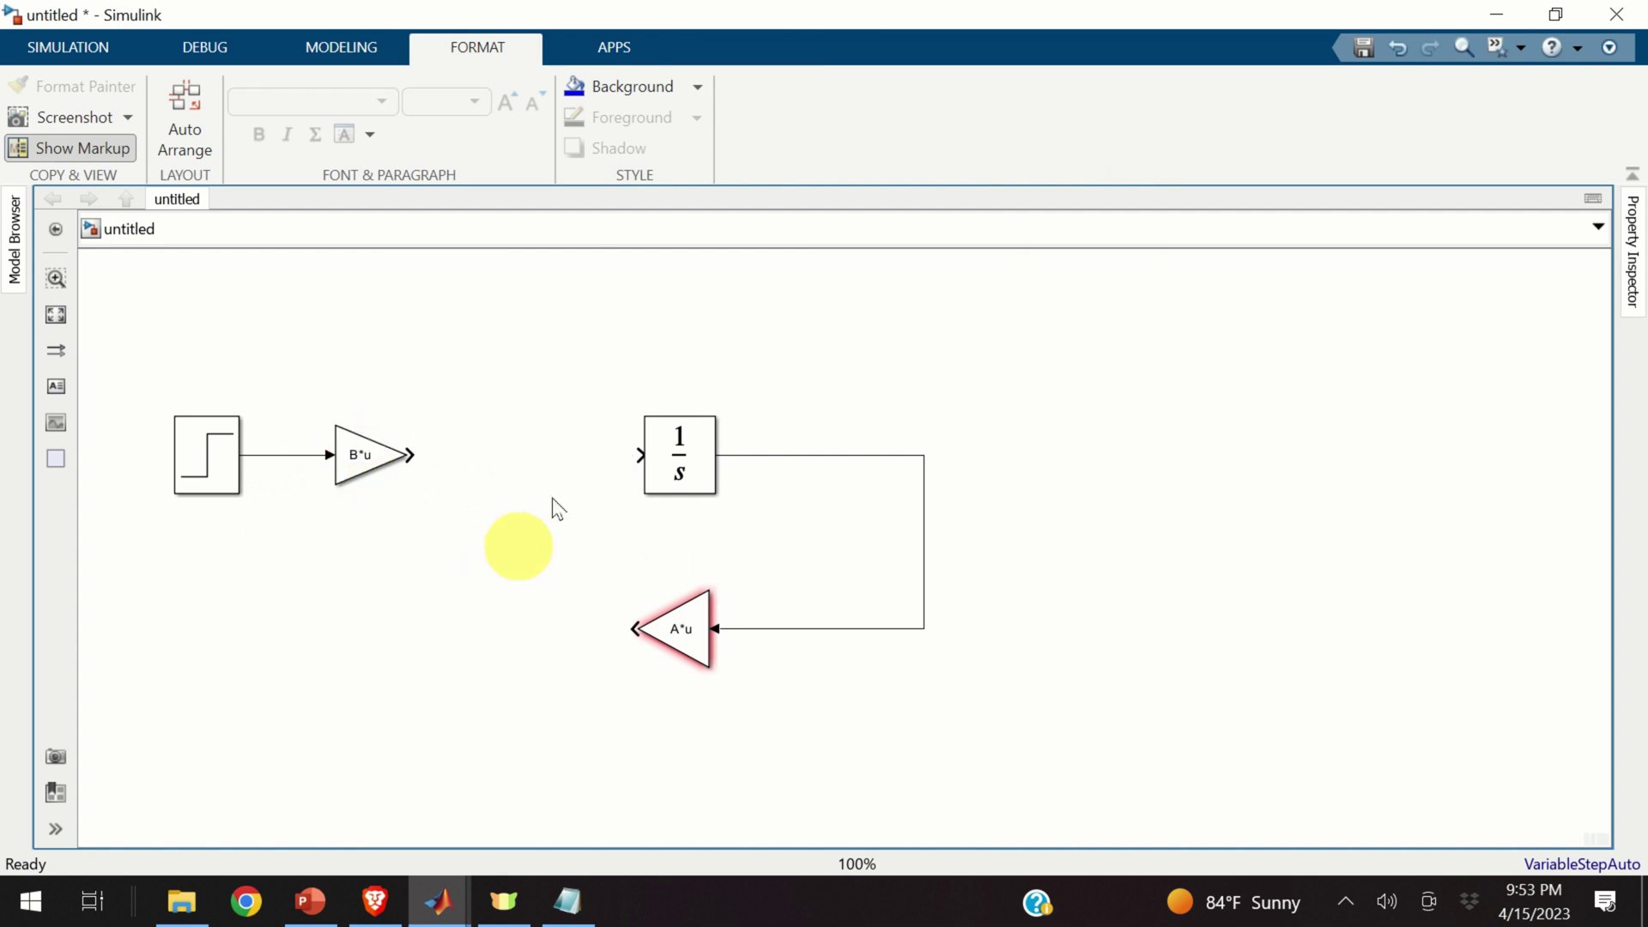
pyautogui.click(403, 446)
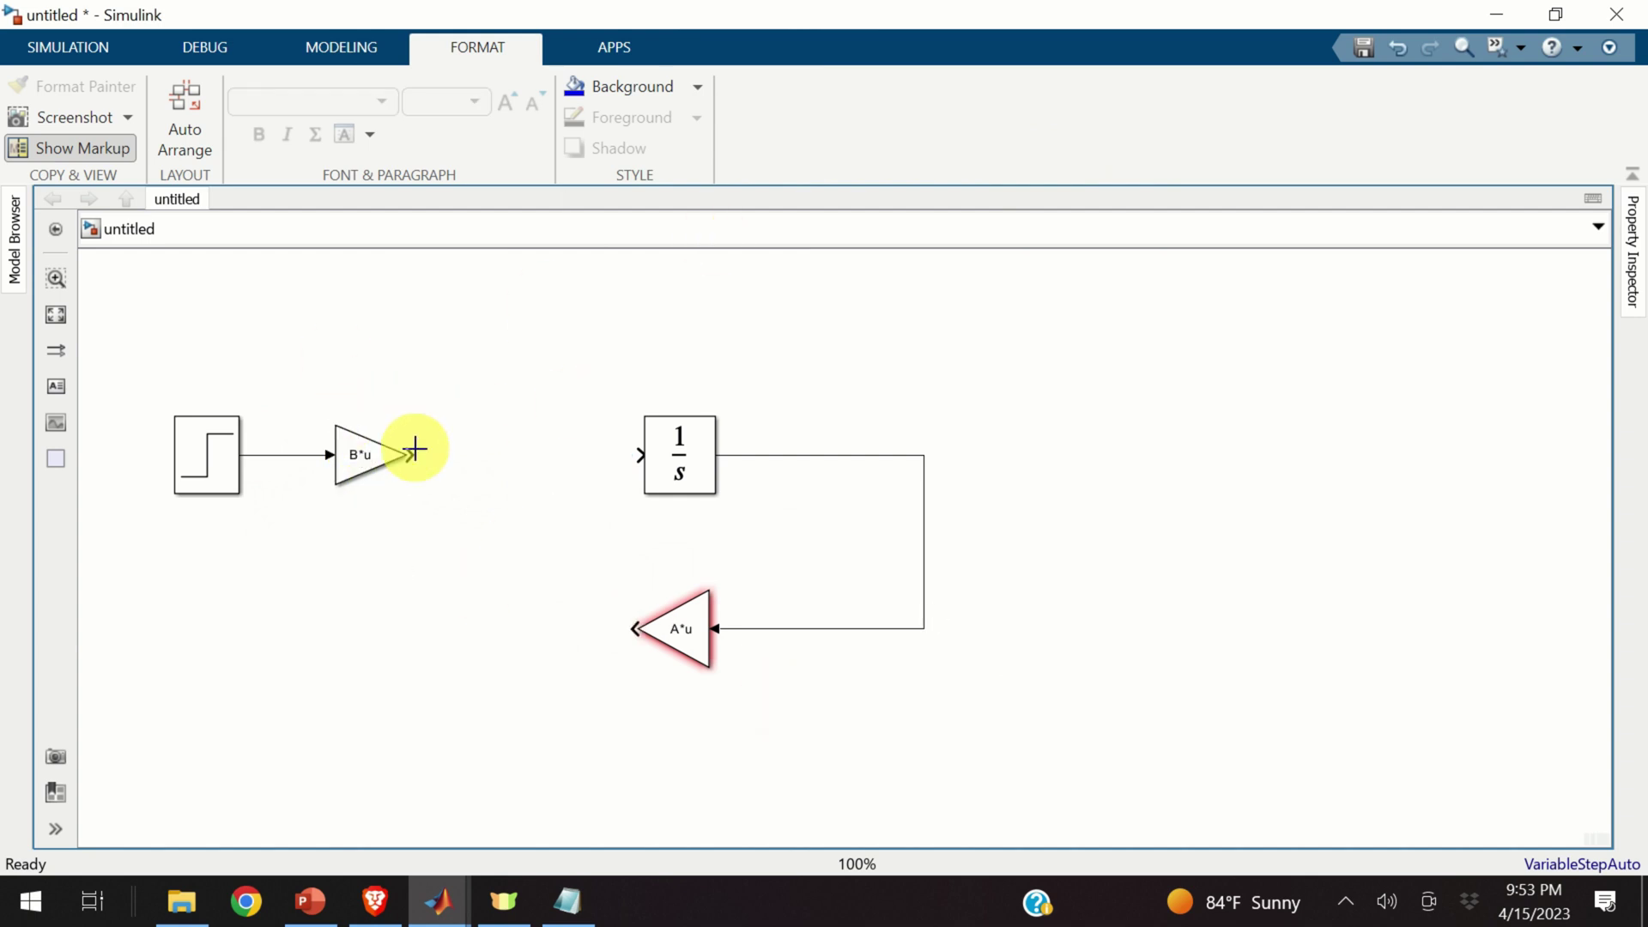
pyautogui.click(220, 467)
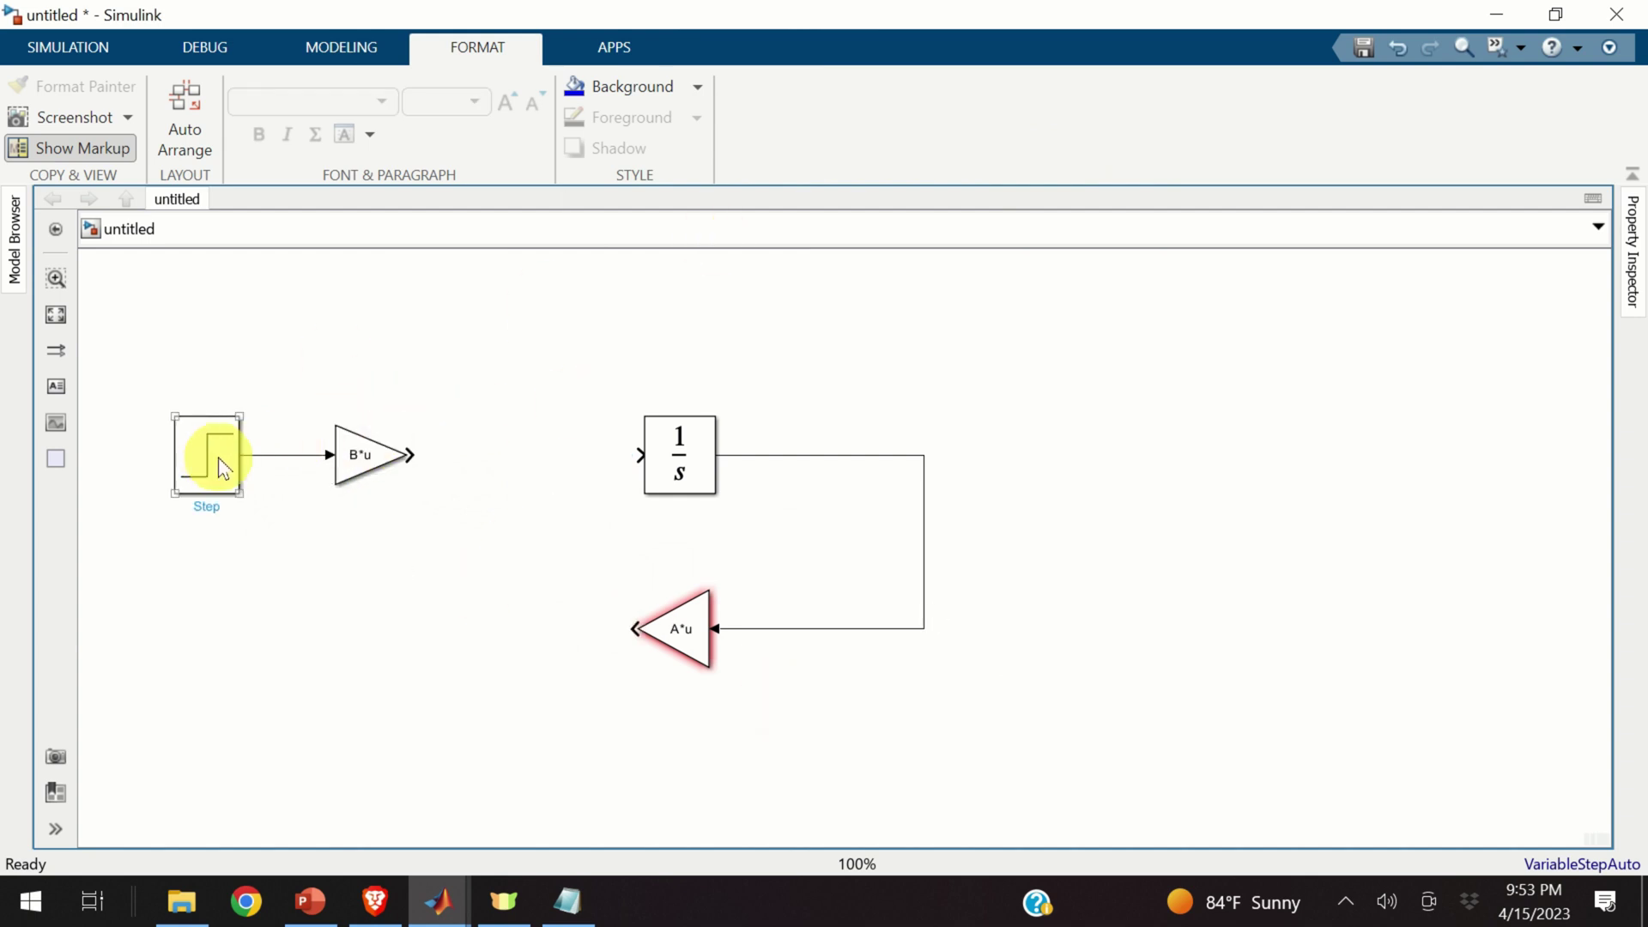
pyautogui.click(673, 563)
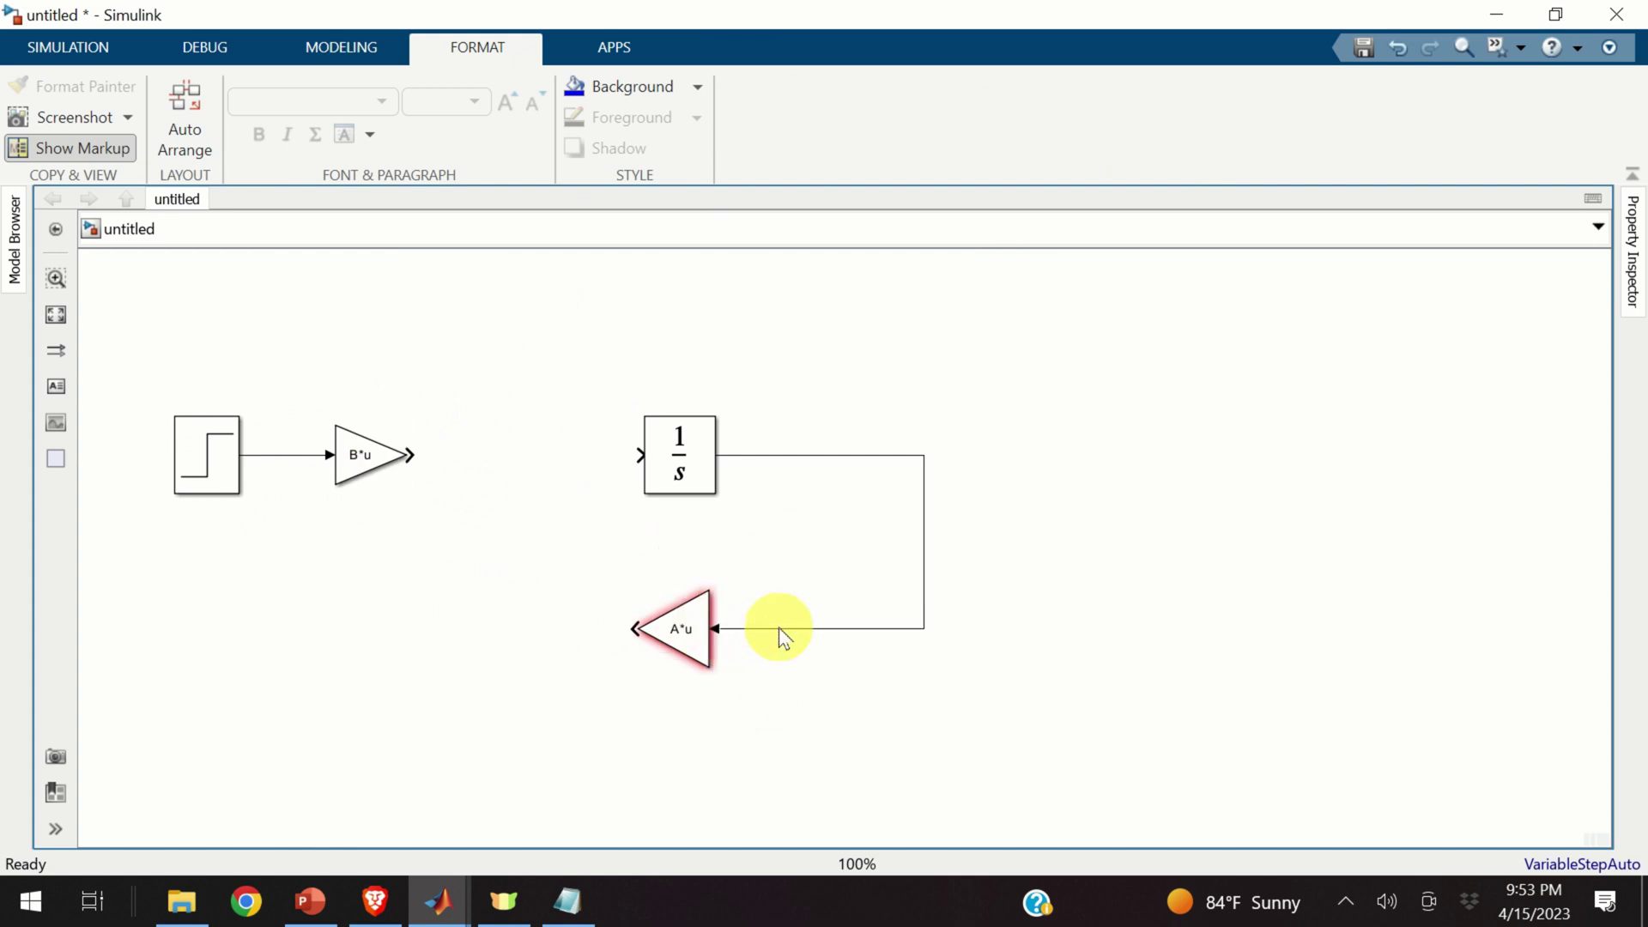
# - Add a Sum block between the B*u gain and the integrator, feeding A*u into its lower input
pyautogui.click(375, 901)
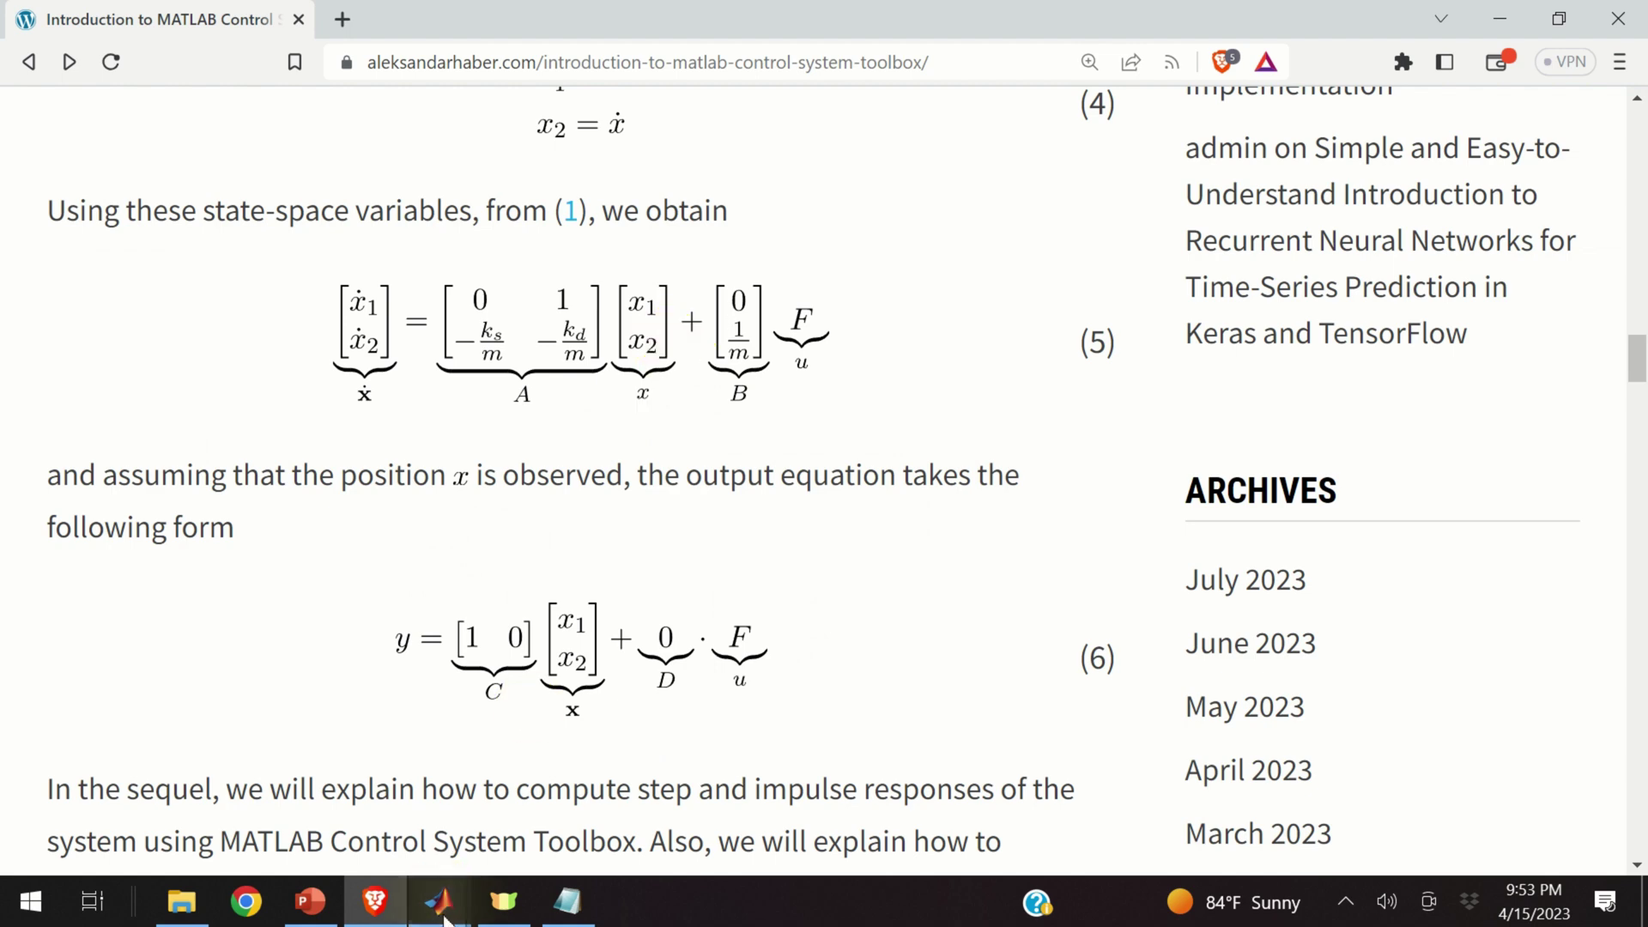
pyautogui.moveTo(442, 914)
pyautogui.click(570, 794)
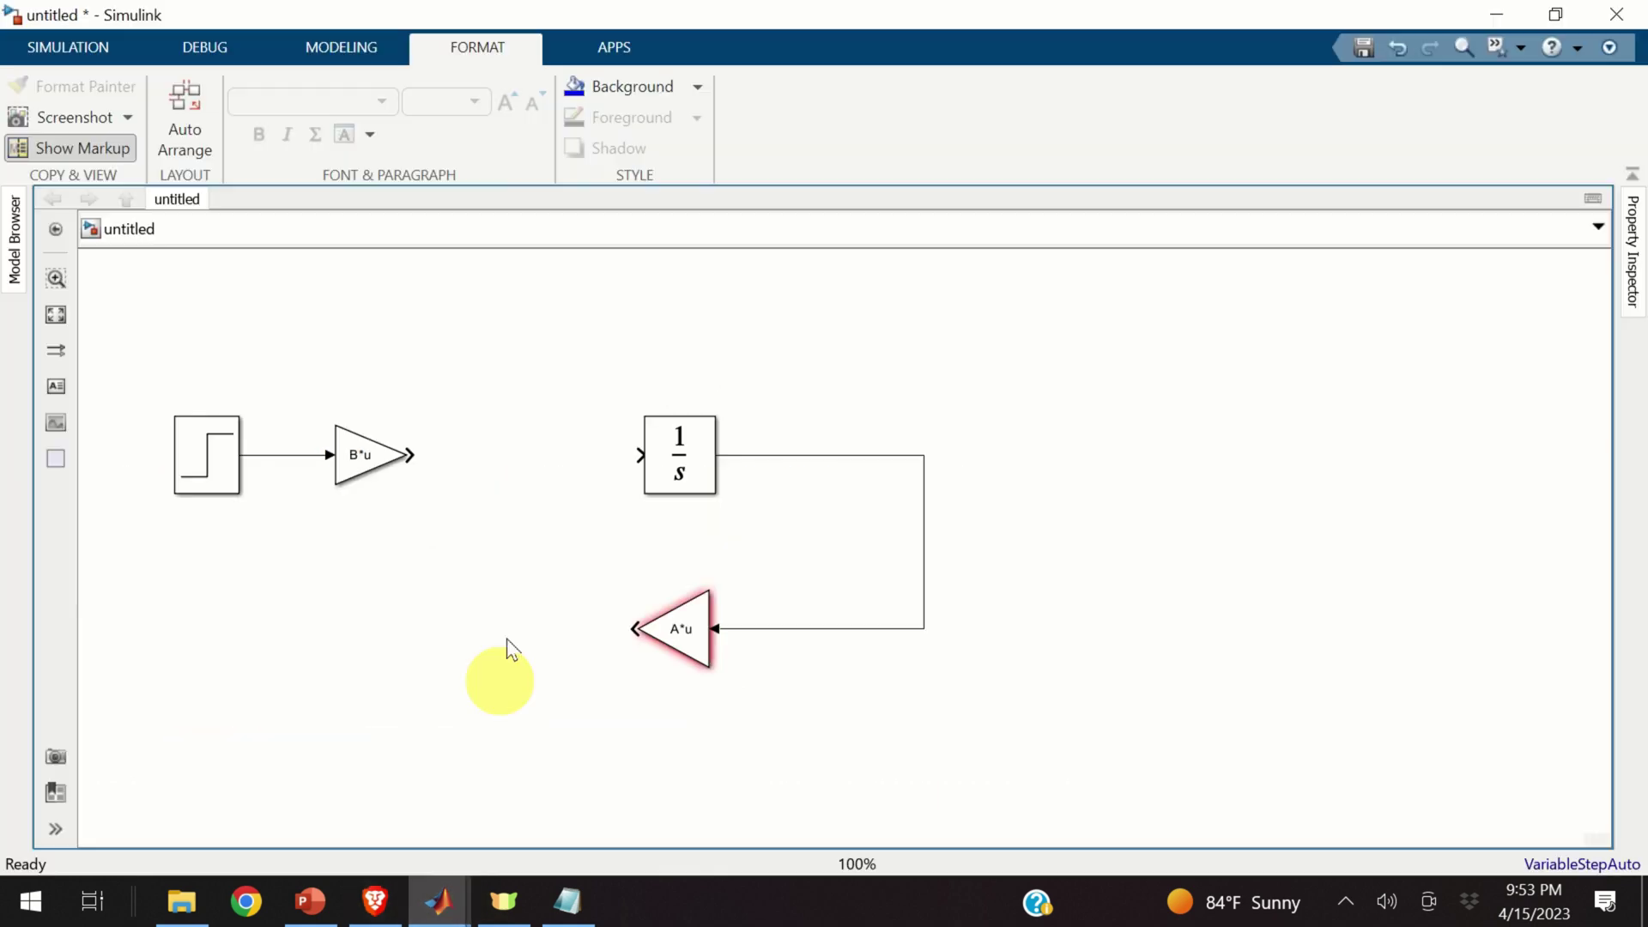
pyautogui.doubleClick(511, 526)
pyautogui.write('sum')
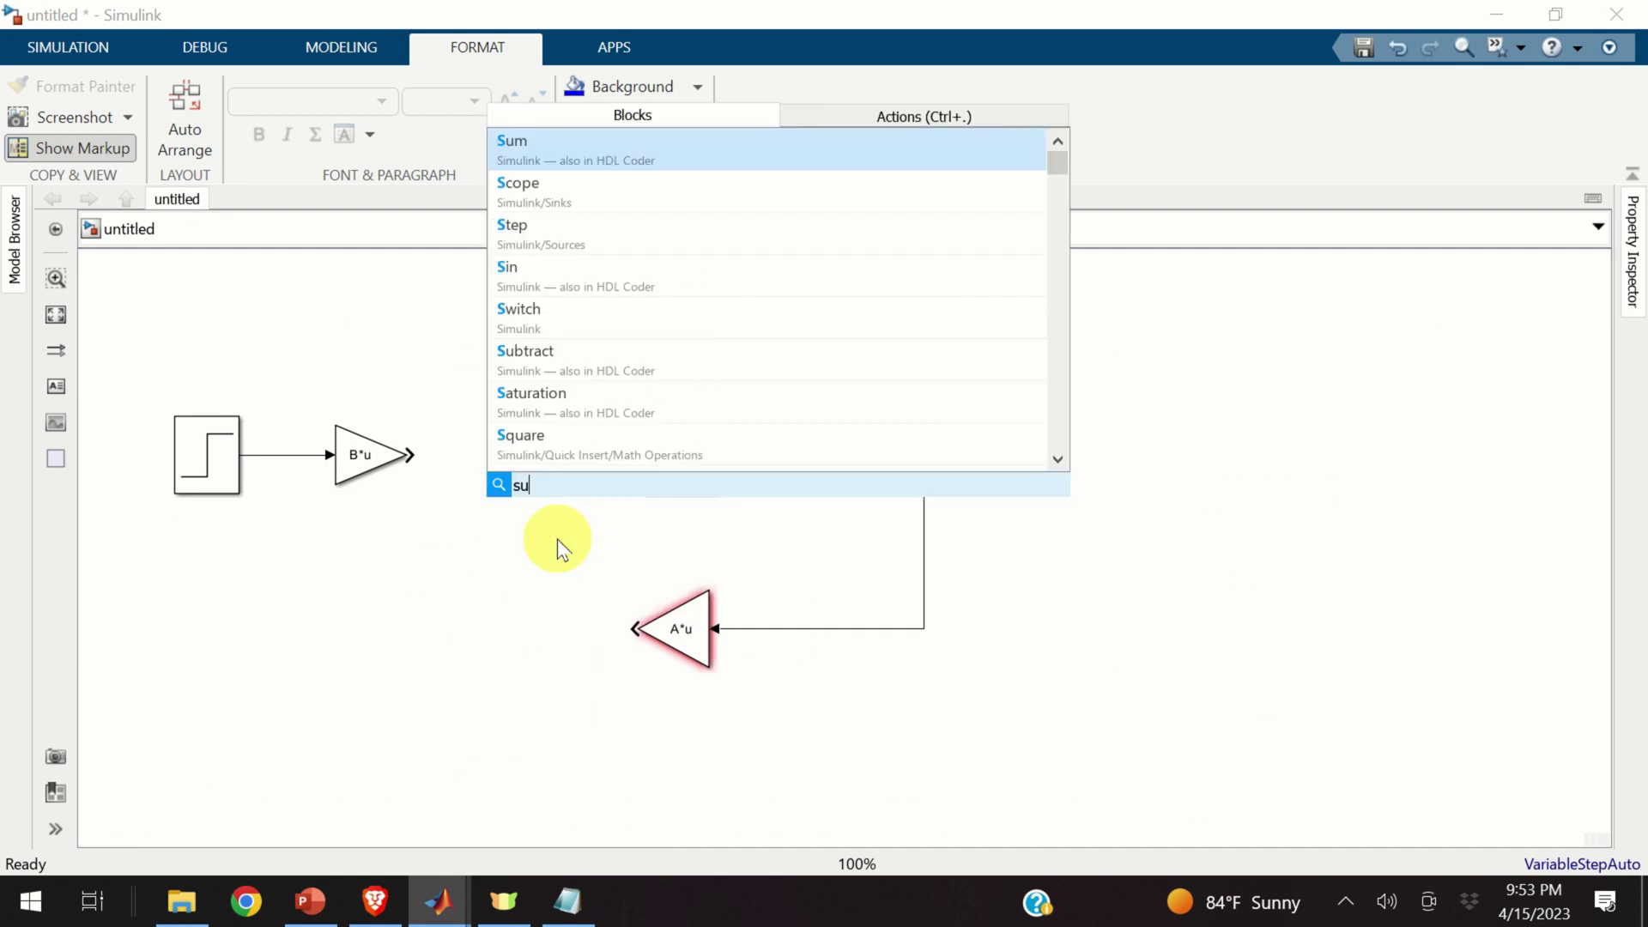
pyautogui.click(694, 167)
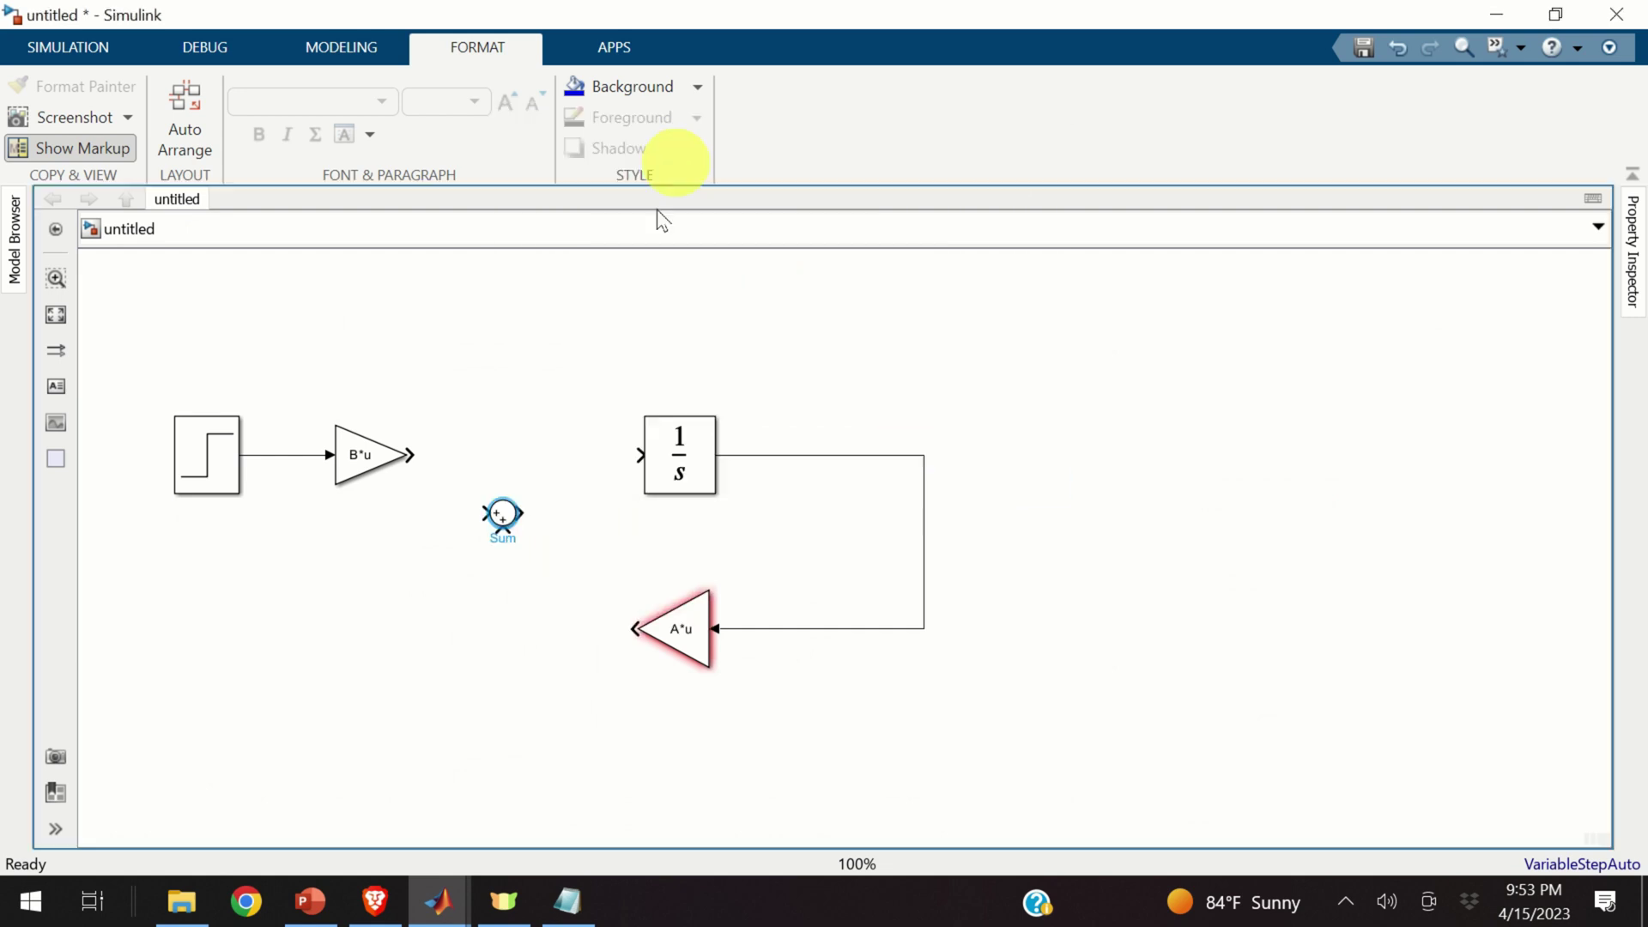
pyautogui.moveTo(505, 516); pyautogui.dragTo(528, 472)
pyautogui.click(650, 625)
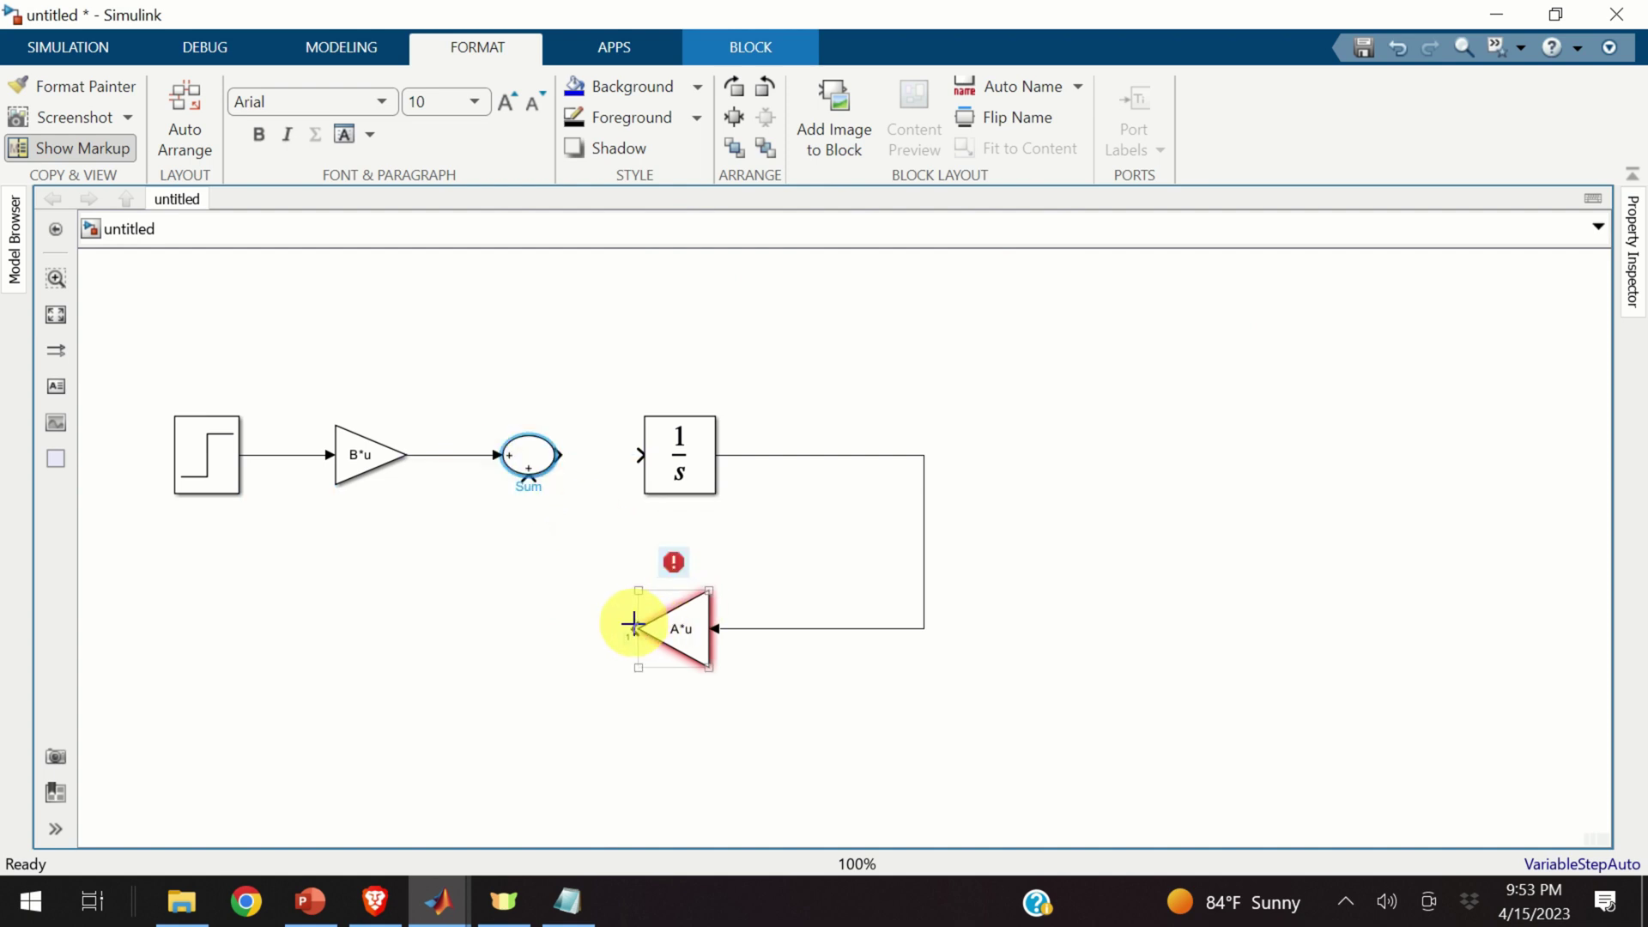
pyautogui.moveTo(633, 624)
pyautogui.mouseDown()
pyautogui.moveTo(526, 512)
pyautogui.moveTo(529, 474)
pyautogui.moveTo(642, 454)
pyautogui.mouseUp()
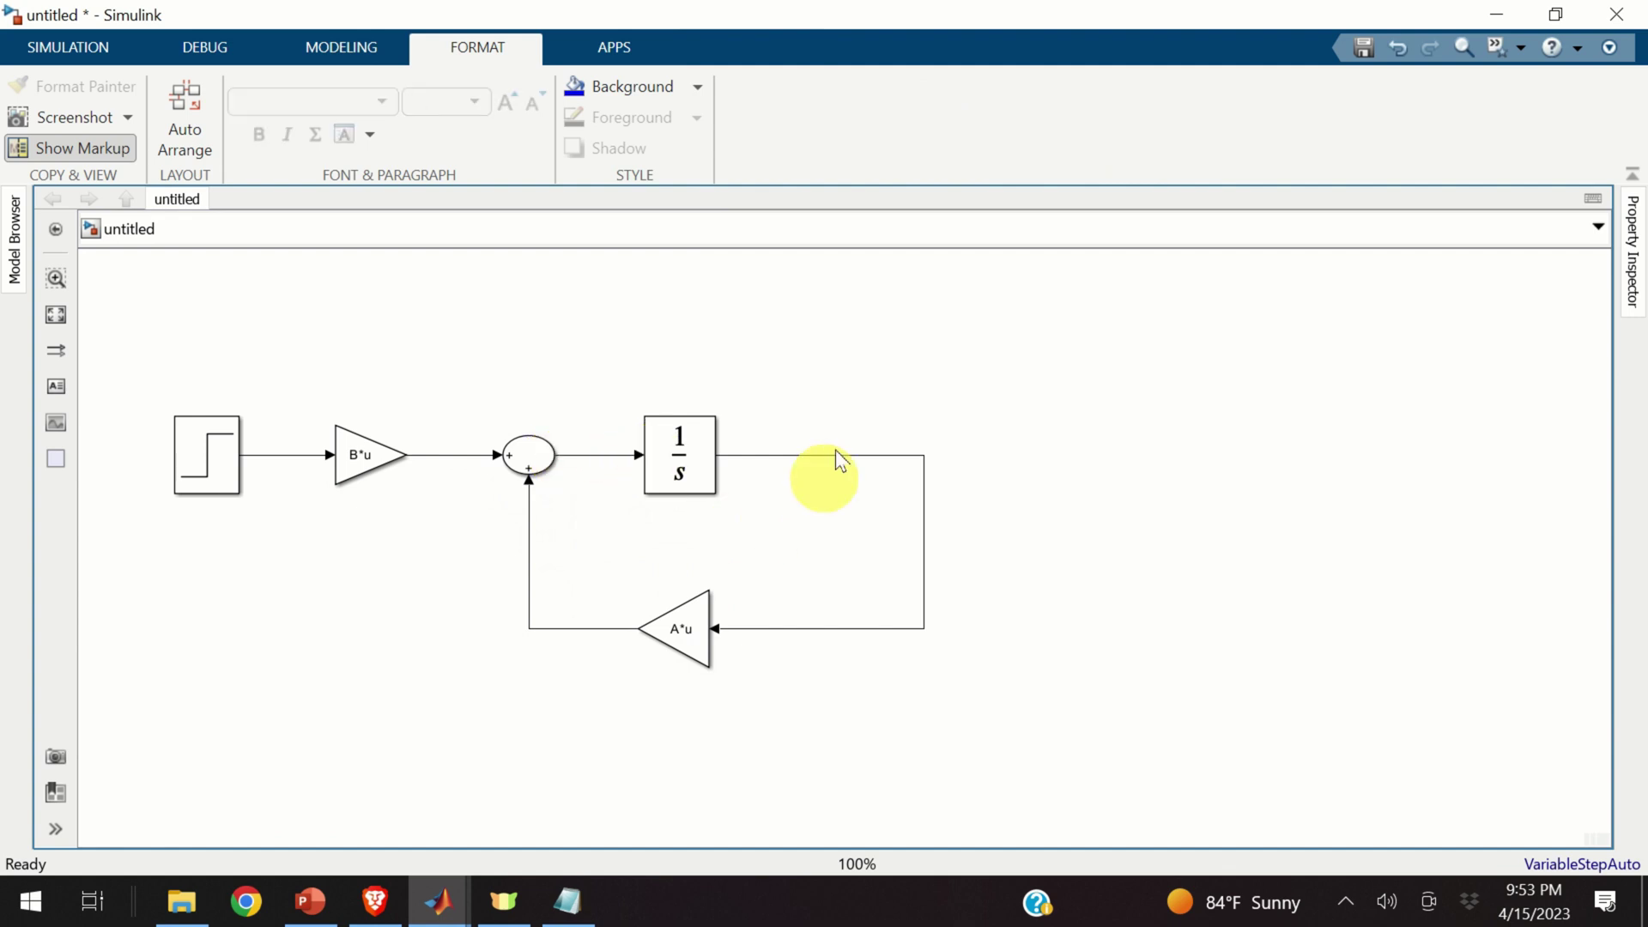
# - Change the Integrator's initial condition from 0 to the workspace variable x0
pyautogui.click(703, 470)
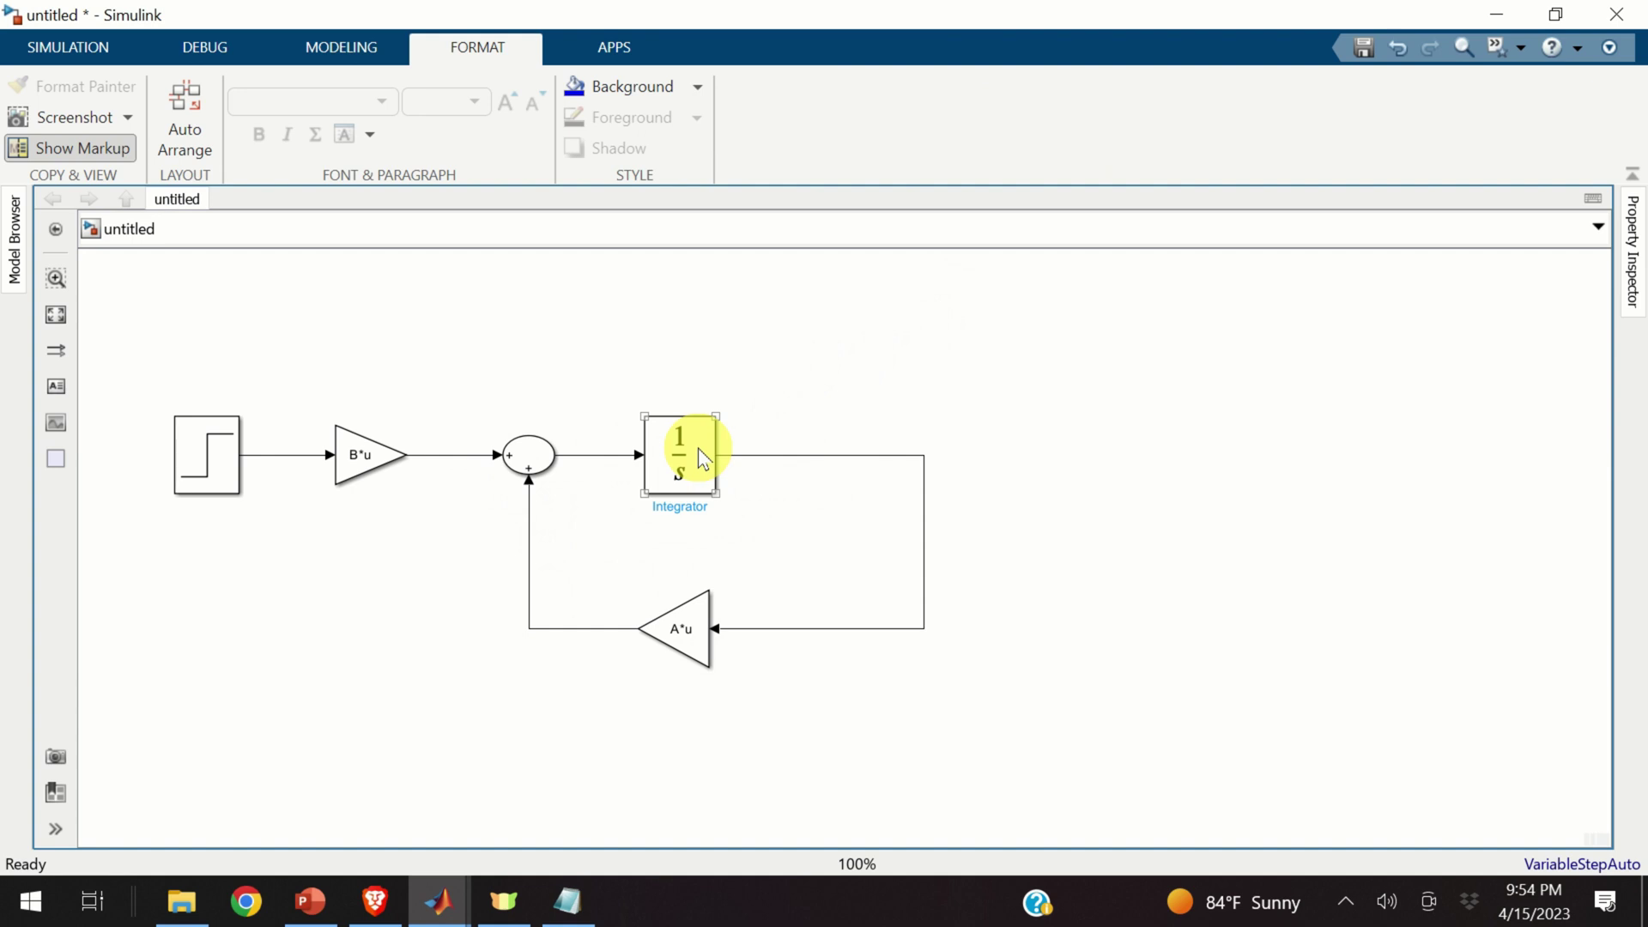
pyautogui.doubleClick(702, 457)
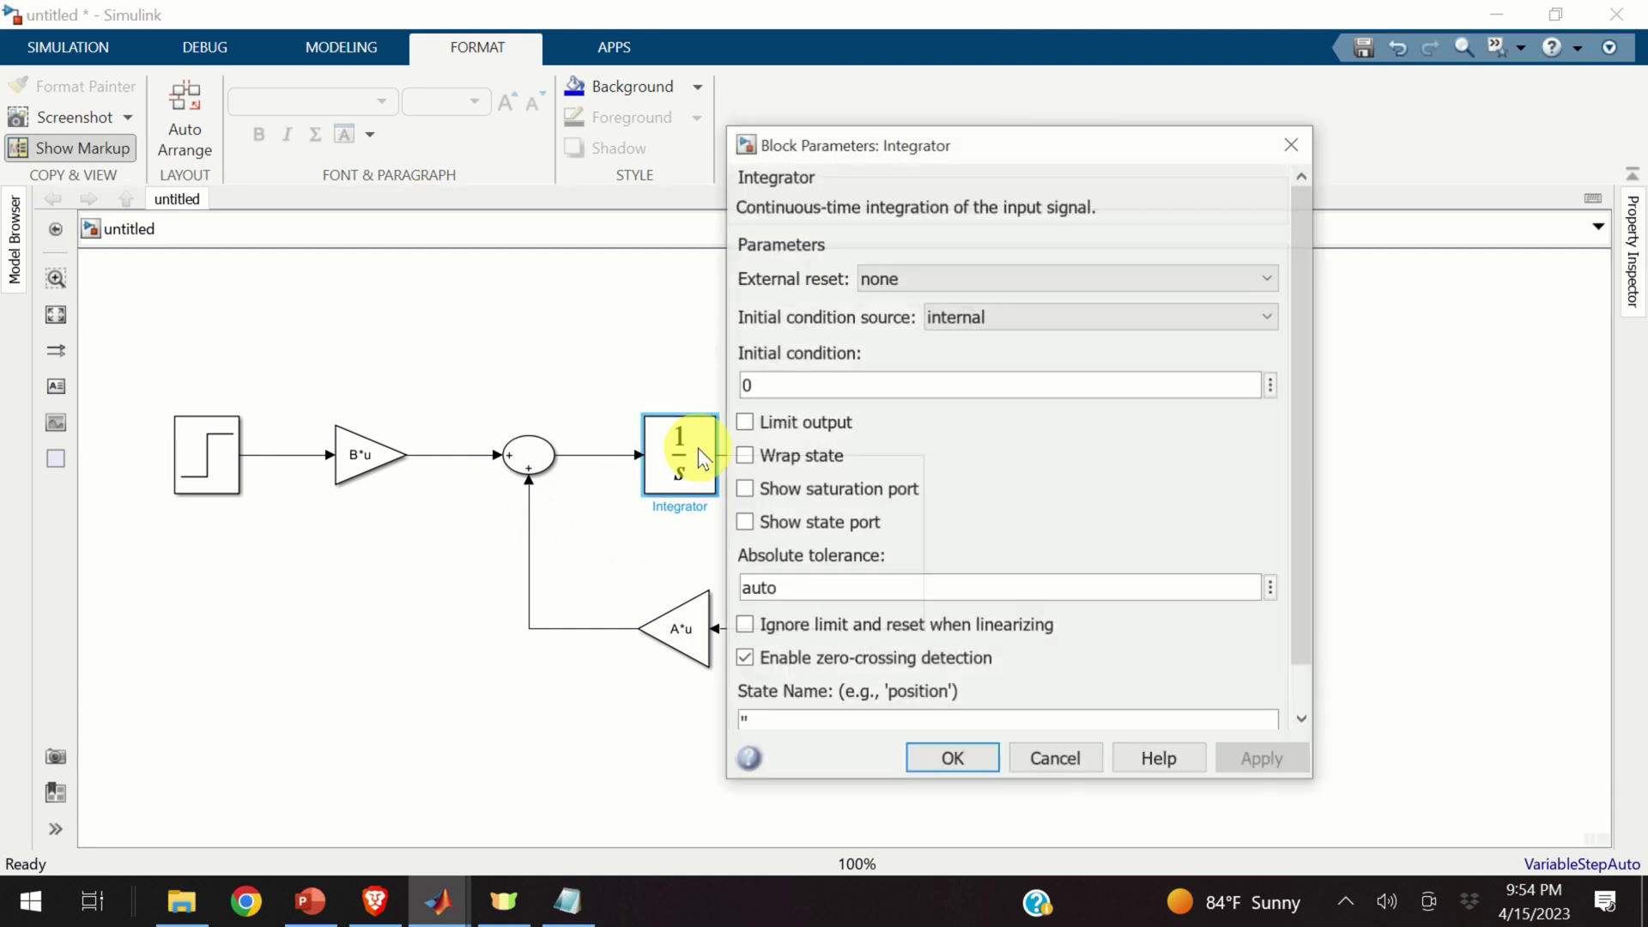
pyautogui.doubleClick(813, 378)
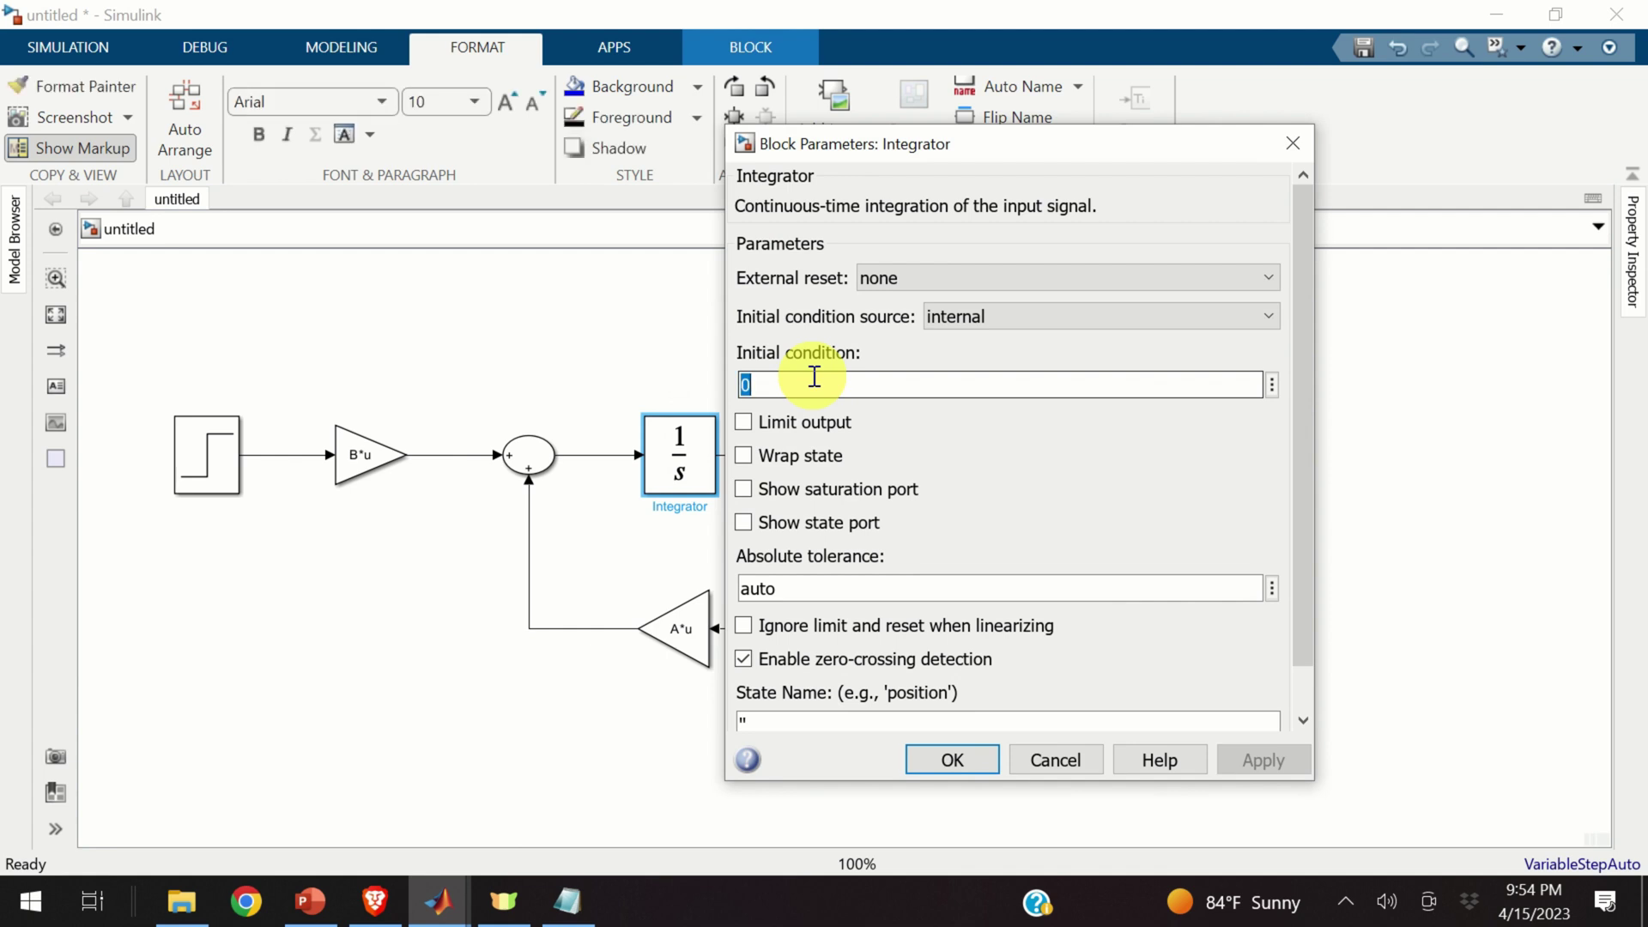
pyautogui.write('x')
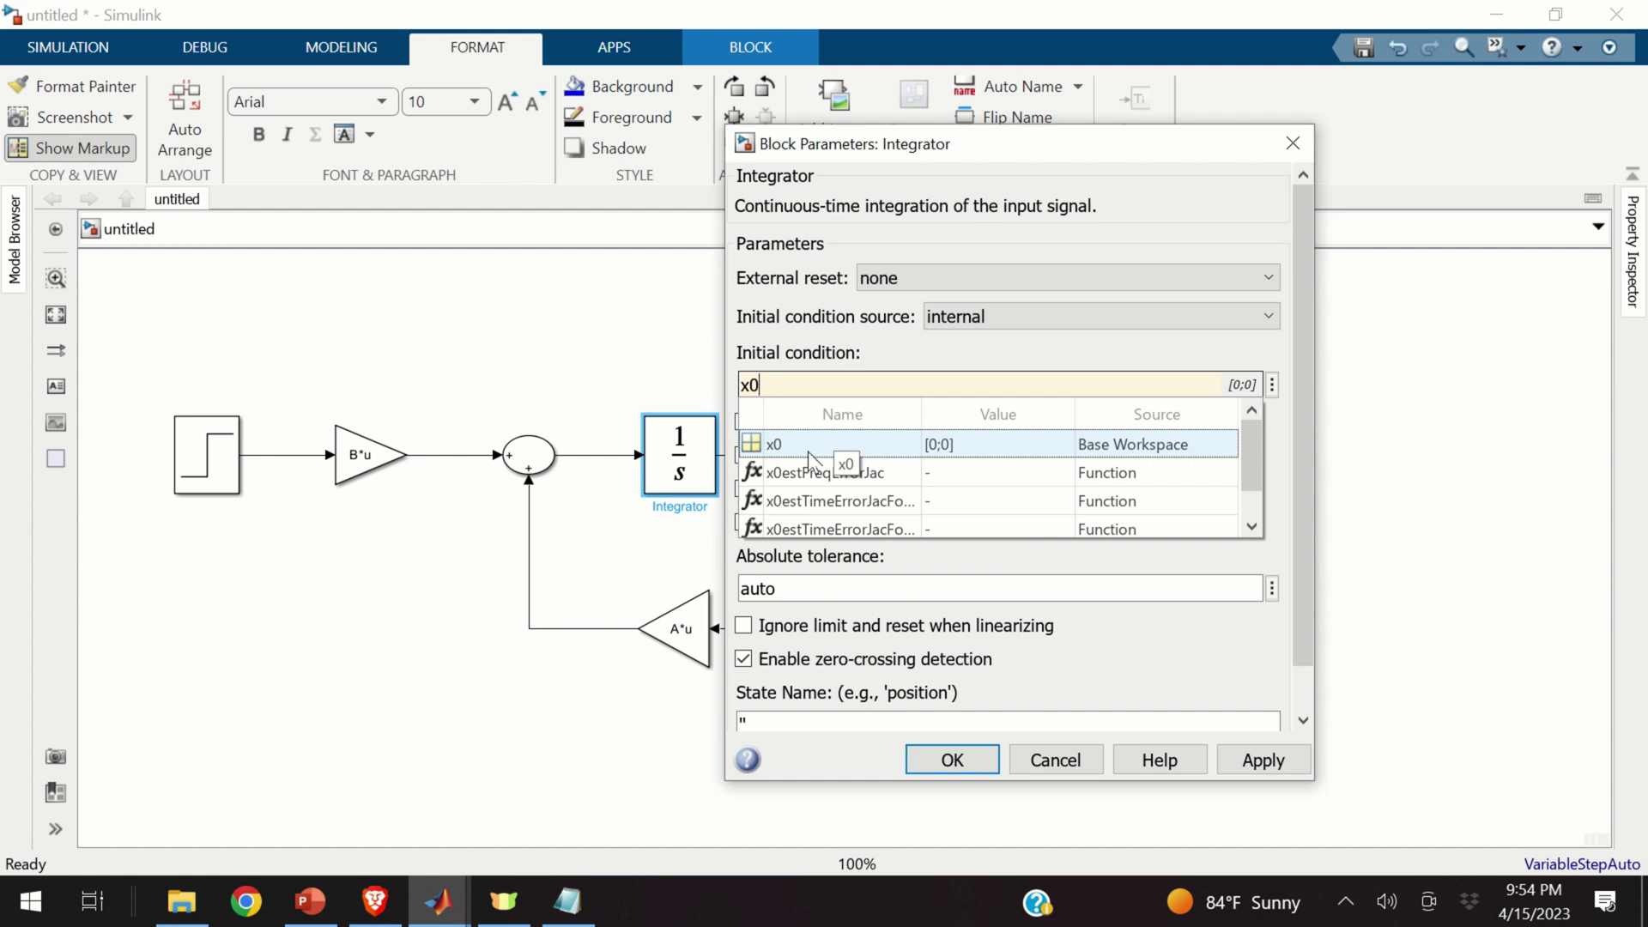
pyautogui.click(814, 457)
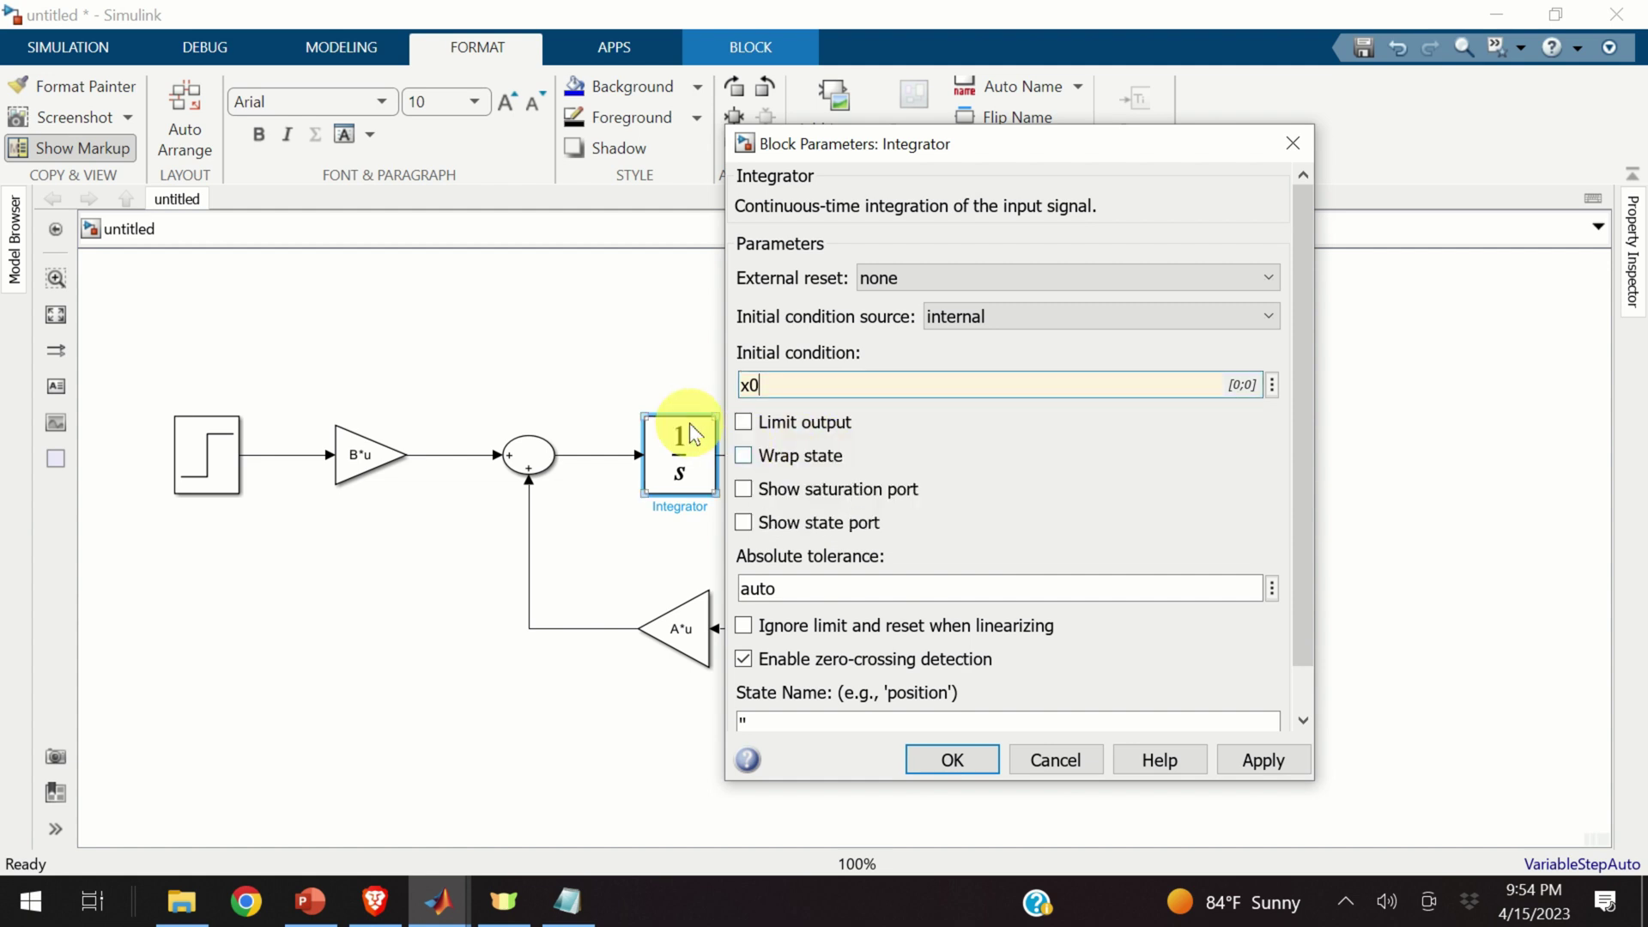
pyautogui.click(953, 762)
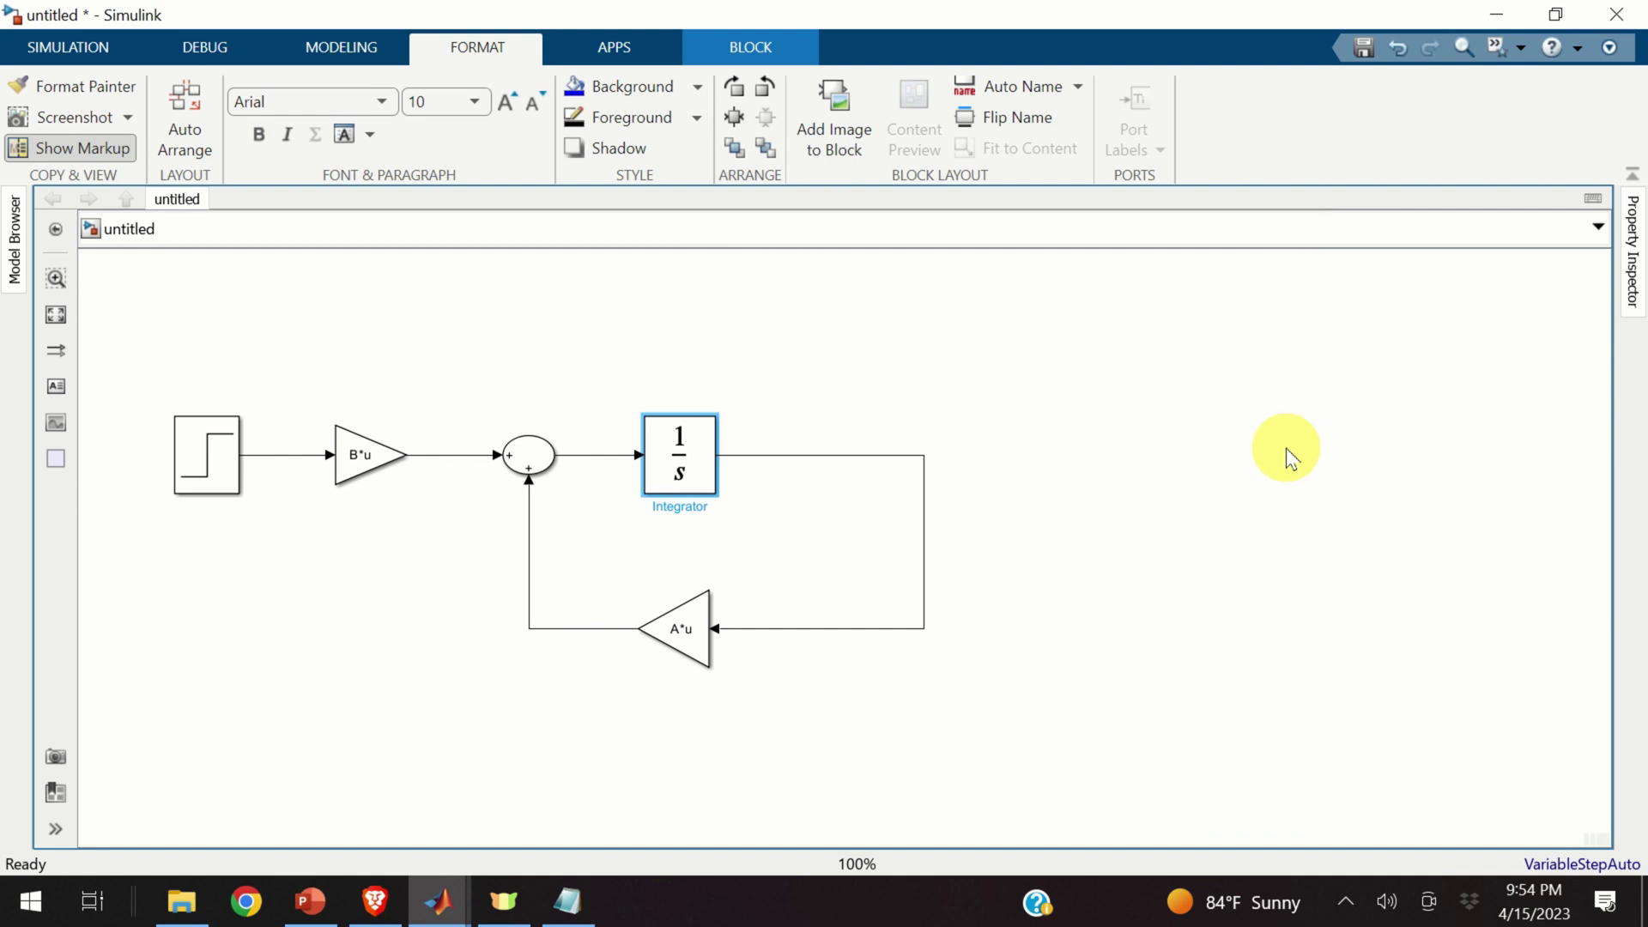
# - Add an enlarged Scope block at the diagram's right, then return to the tutorial in Brave
pyautogui.doubleClick(1285, 448)
pyautogui.write('scope')
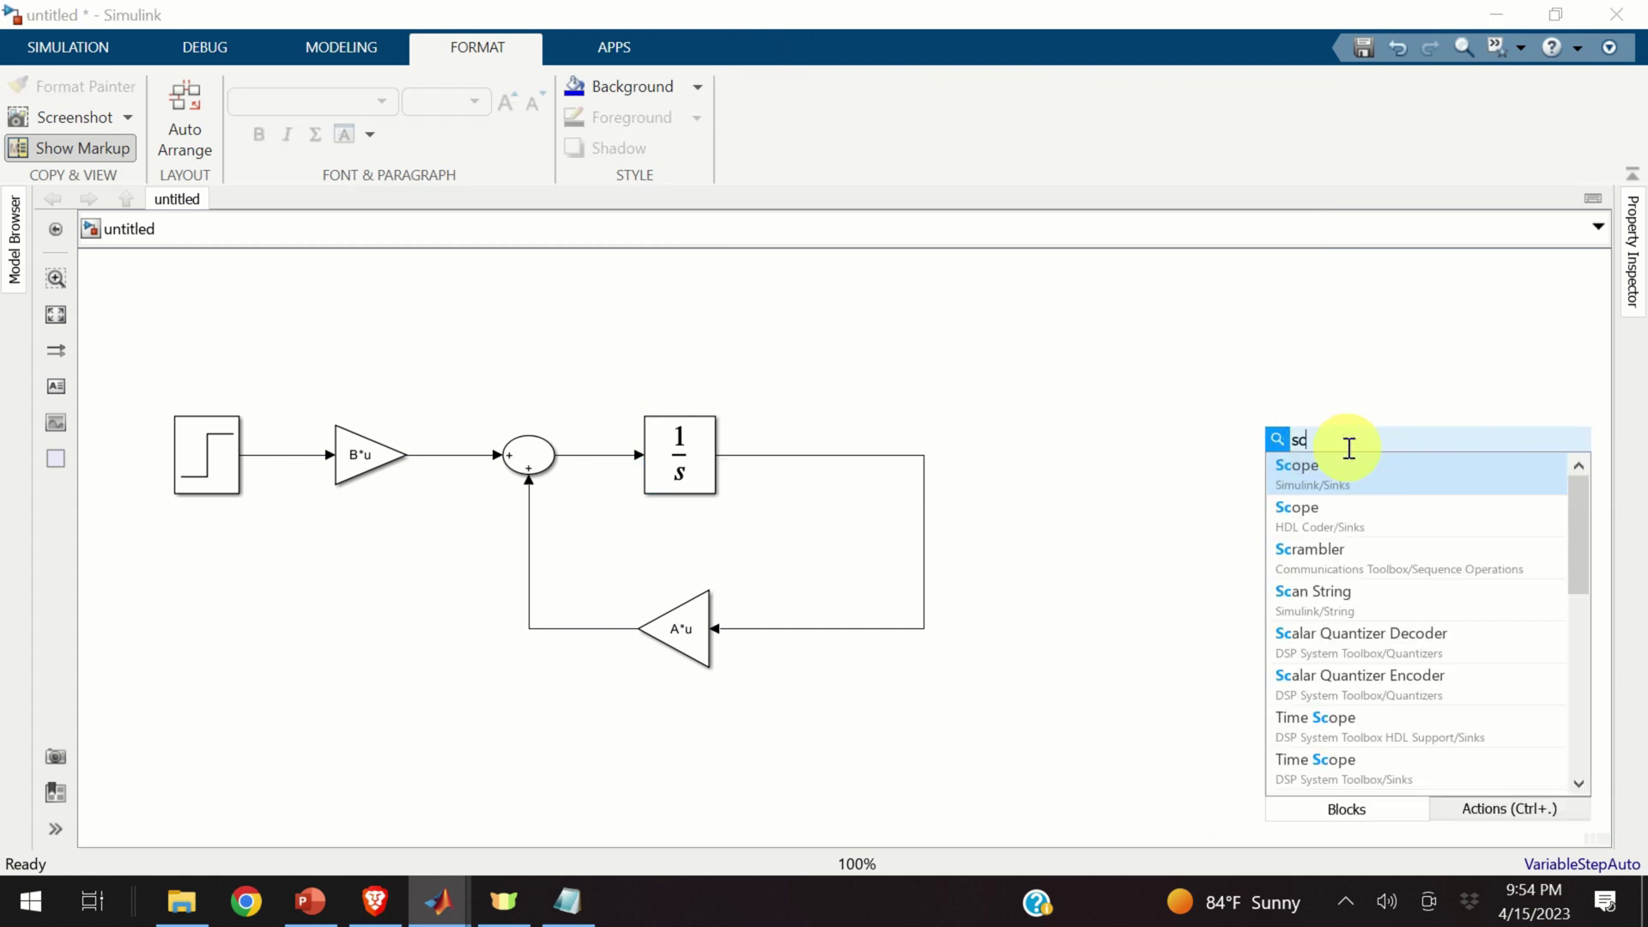
pyautogui.click(1310, 481)
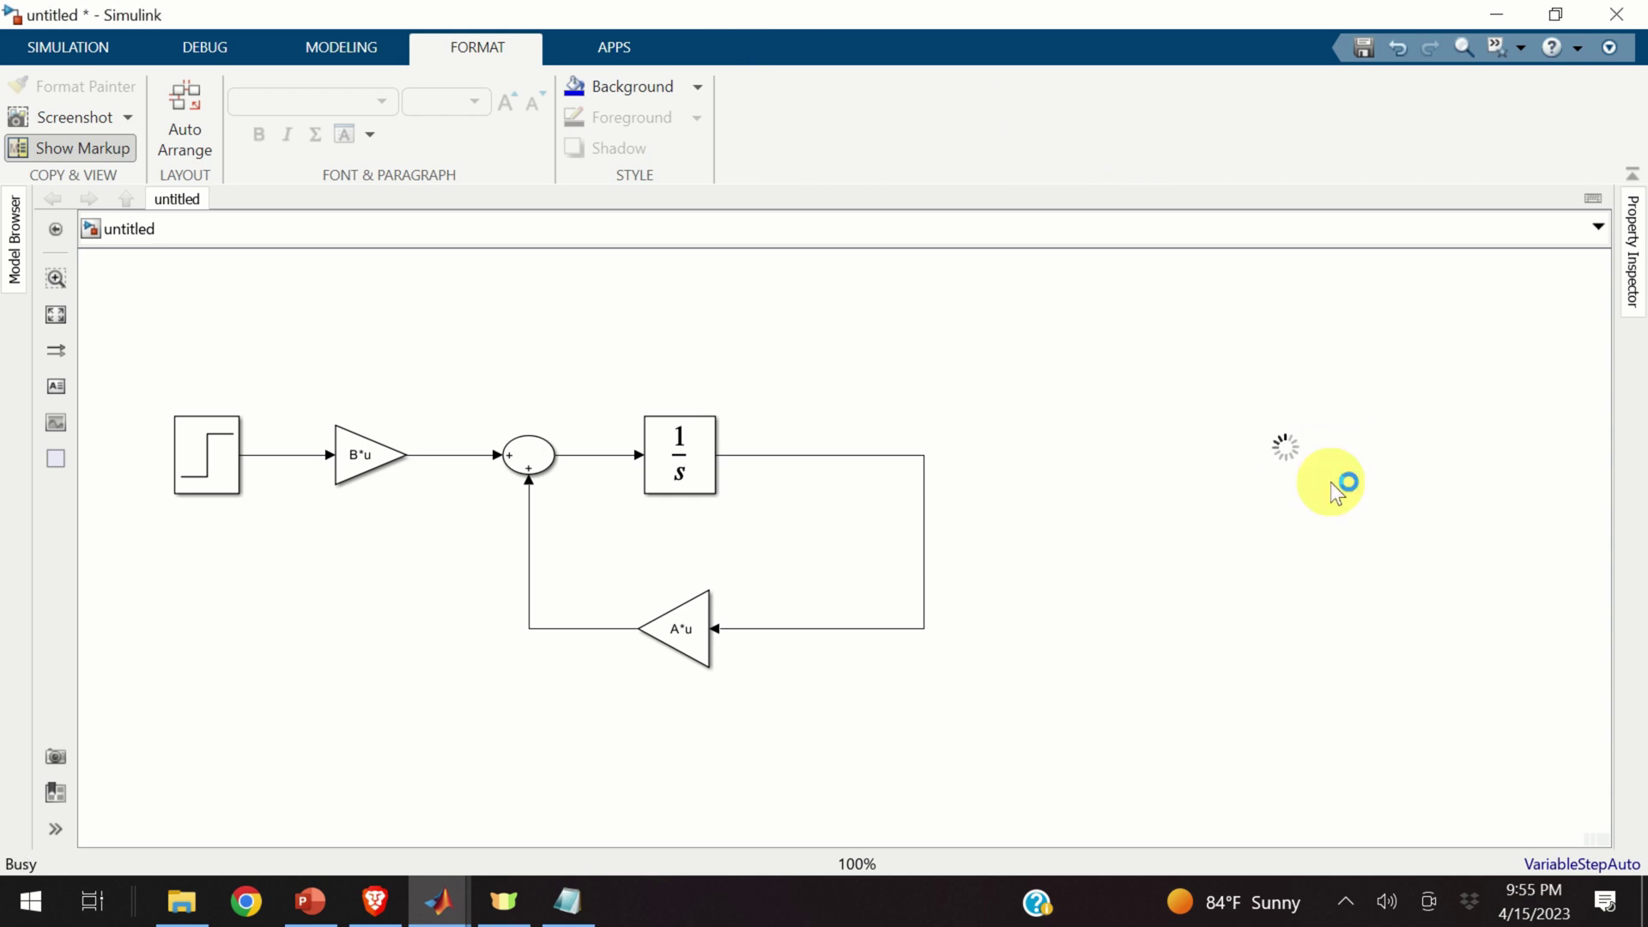
pyautogui.moveTo(1304, 481); pyautogui.dragTo(1329, 491)
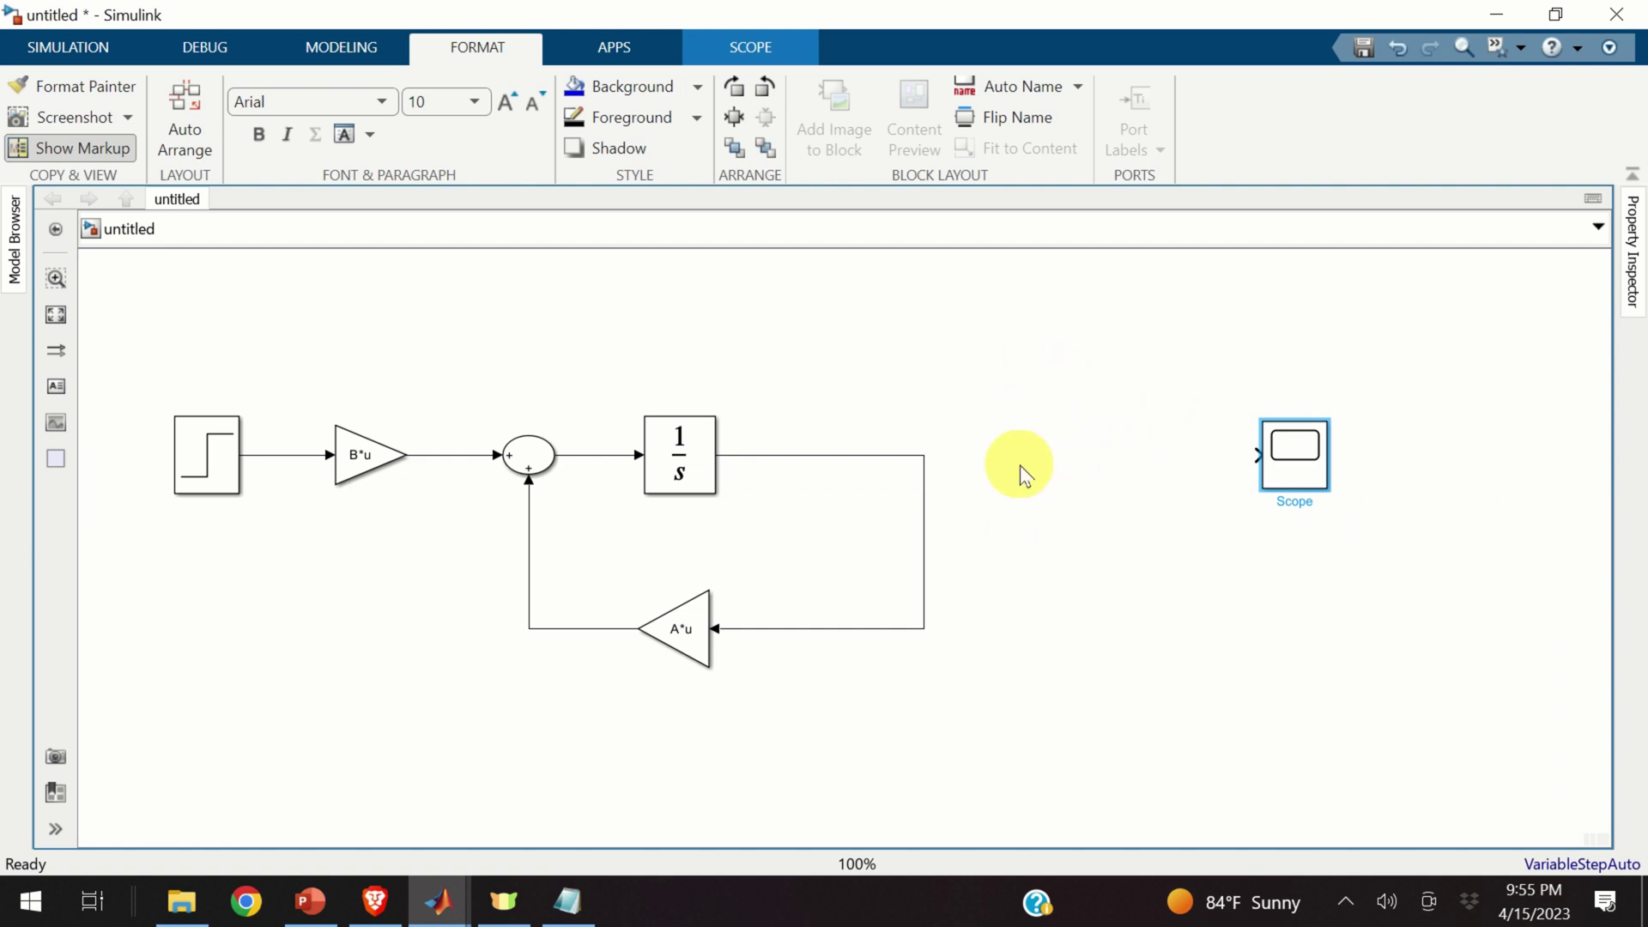
pyautogui.click(373, 900)
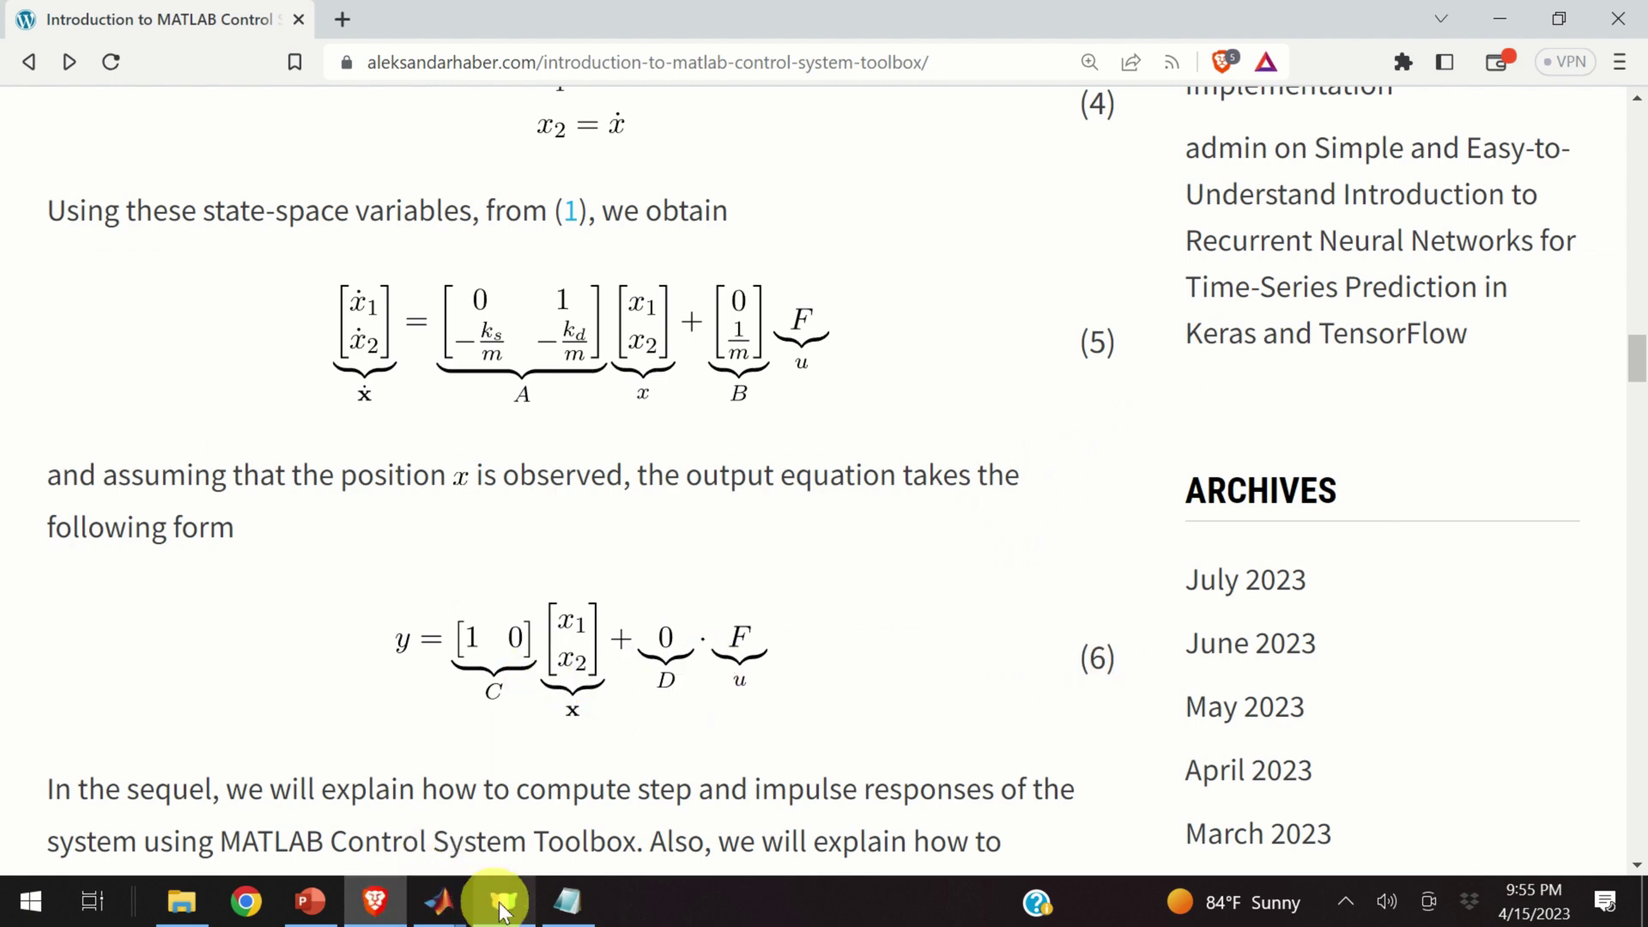
# - Insert a third, enlarged Gain block before the Scope
pyautogui.click(439, 900)
pyautogui.click(516, 864)
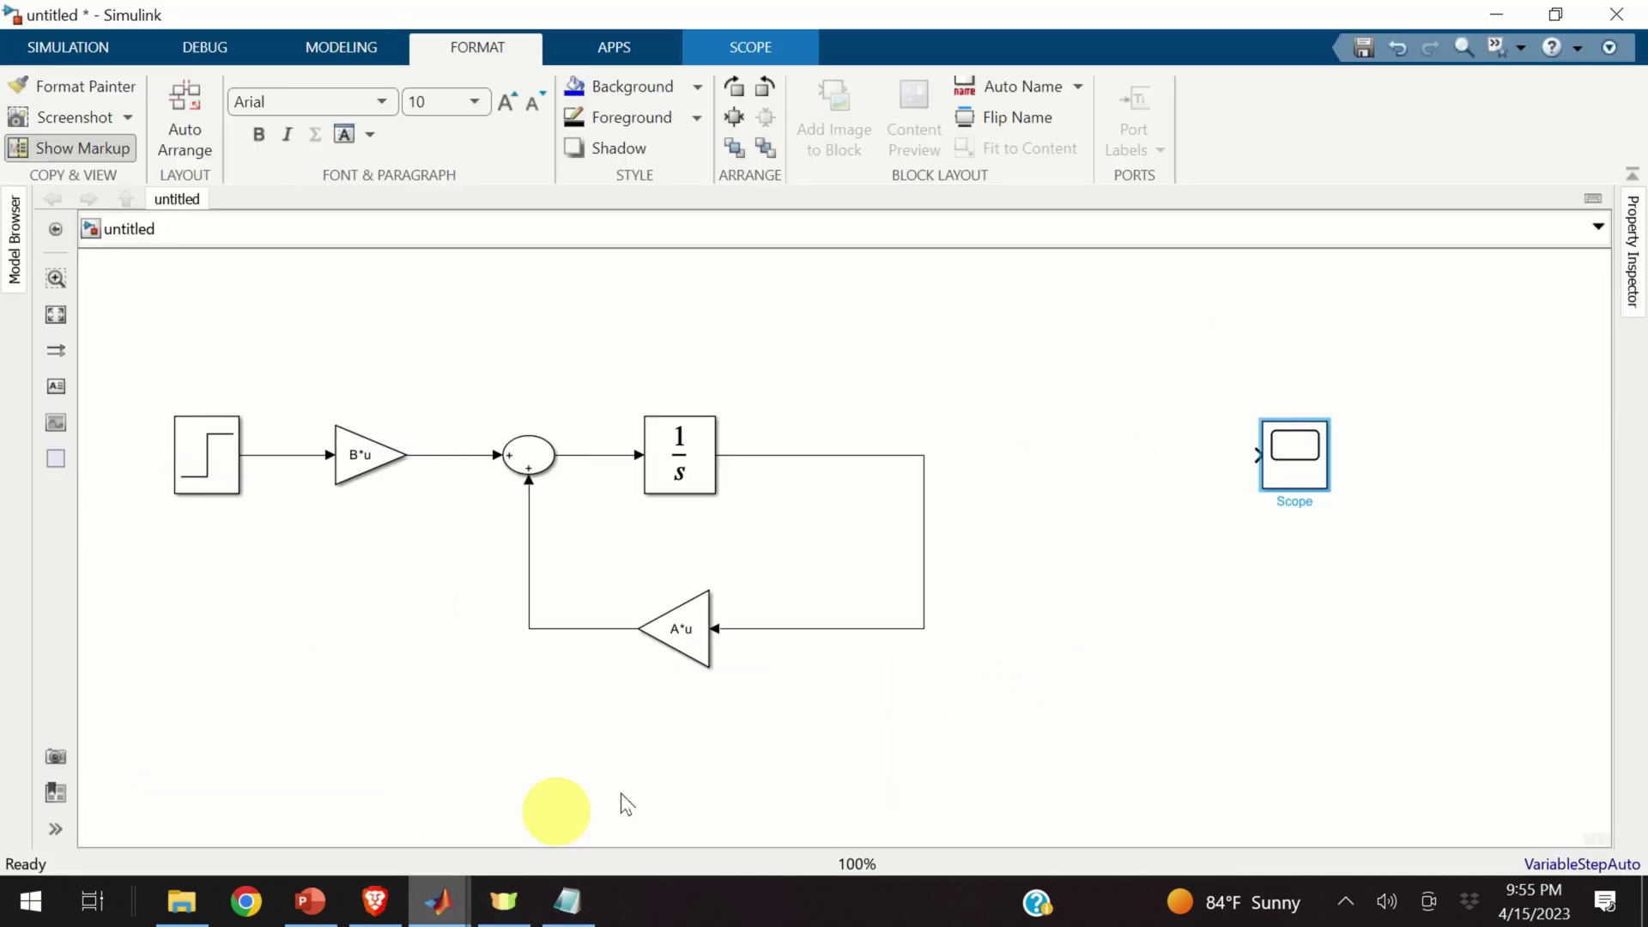
pyautogui.doubleClick(1090, 464)
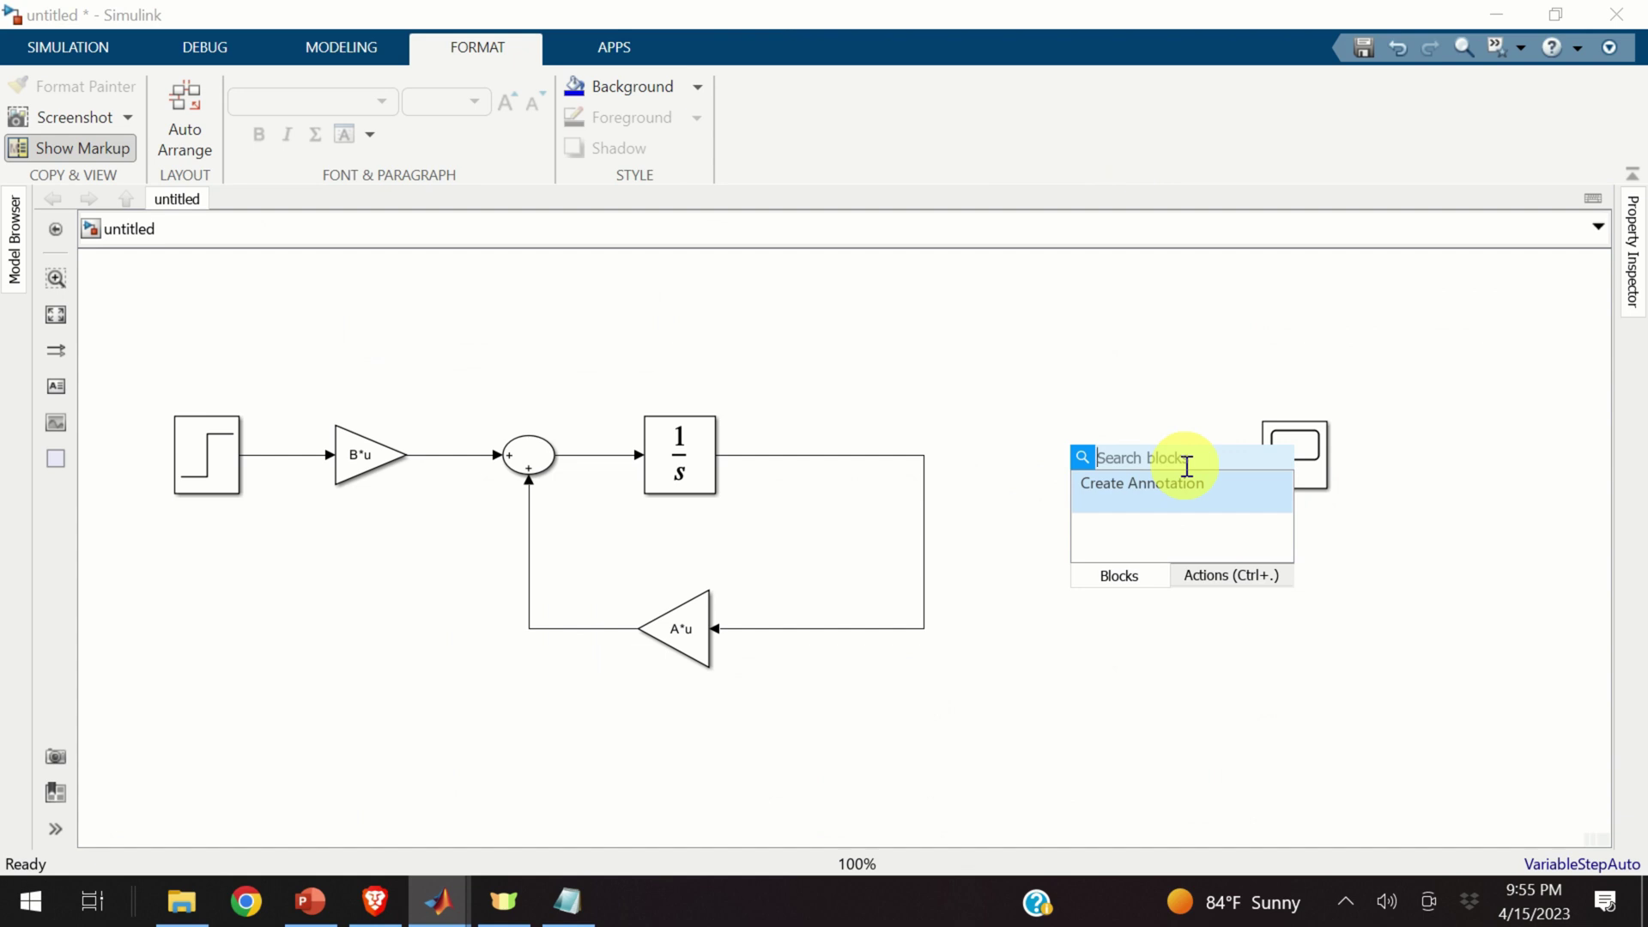
pyautogui.write('gain')
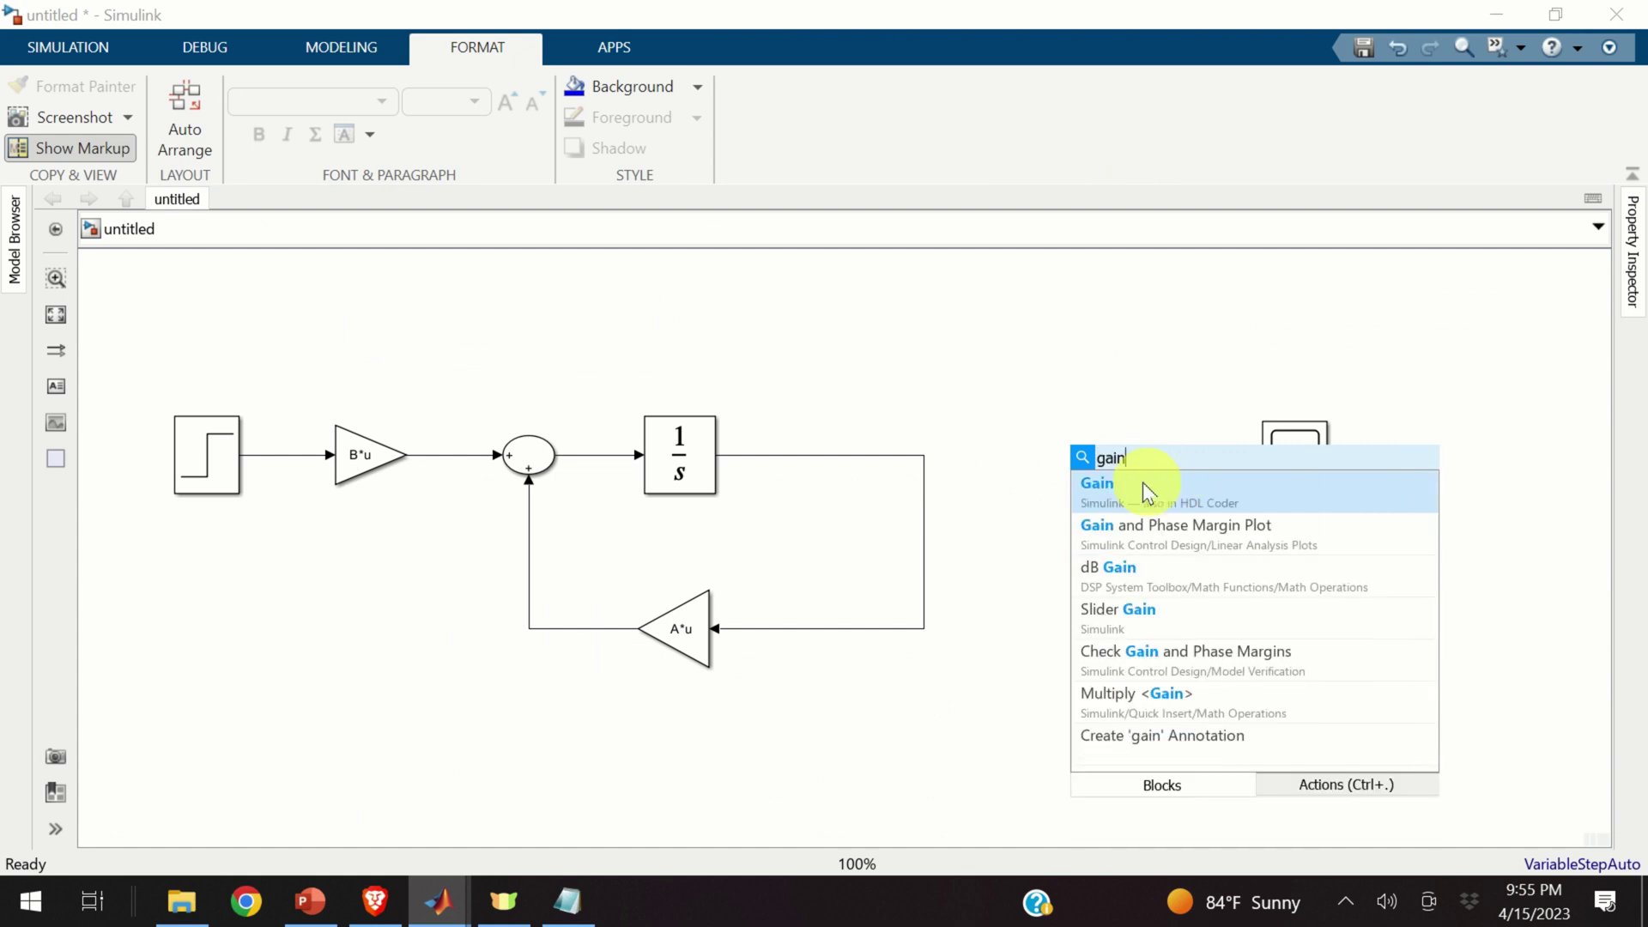
pyautogui.click(1139, 482)
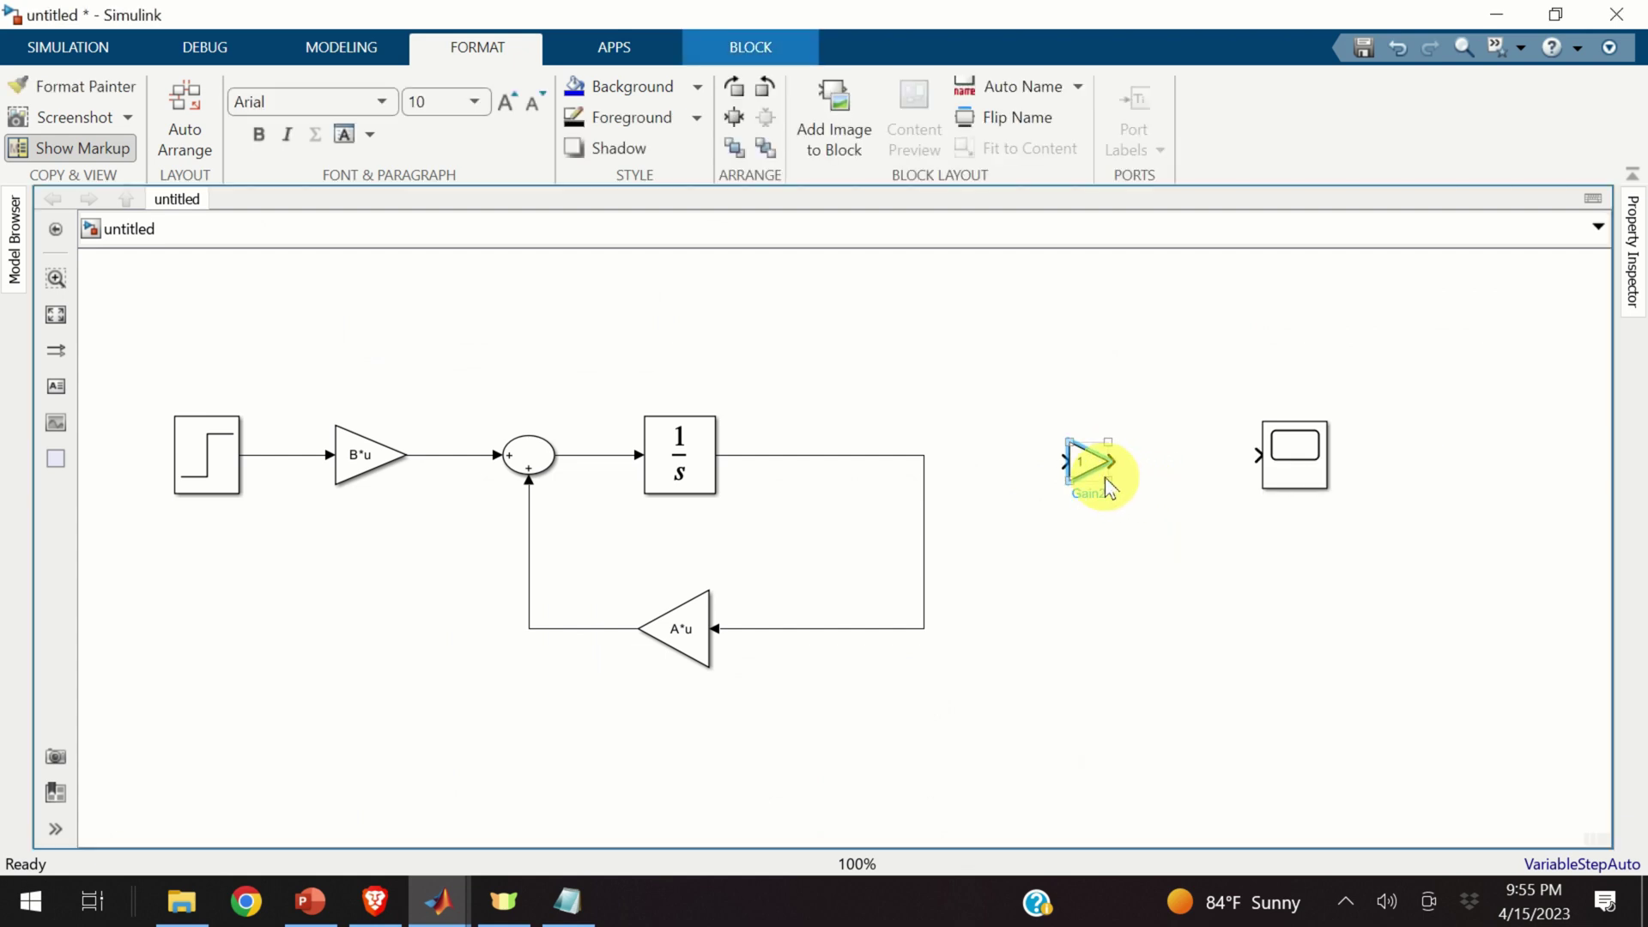
pyautogui.moveTo(1105, 477); pyautogui.dragTo(1141, 526)
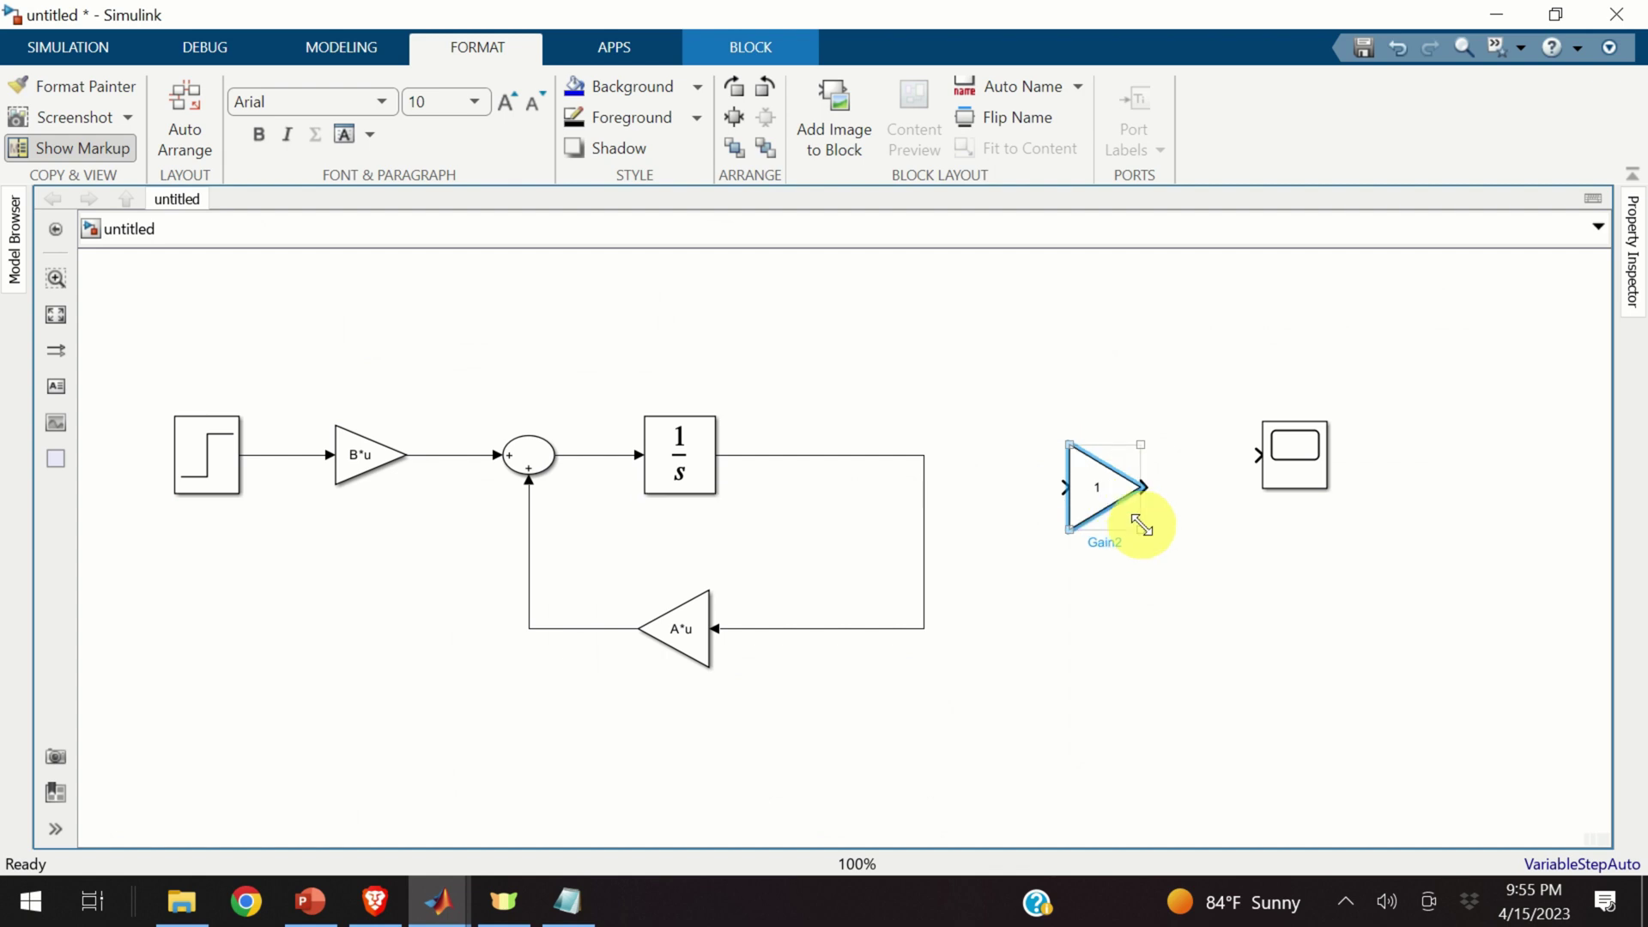
# - Set the new gain to C with Matrix(K*u) multiplication
pyautogui.doubleClick(1107, 466)
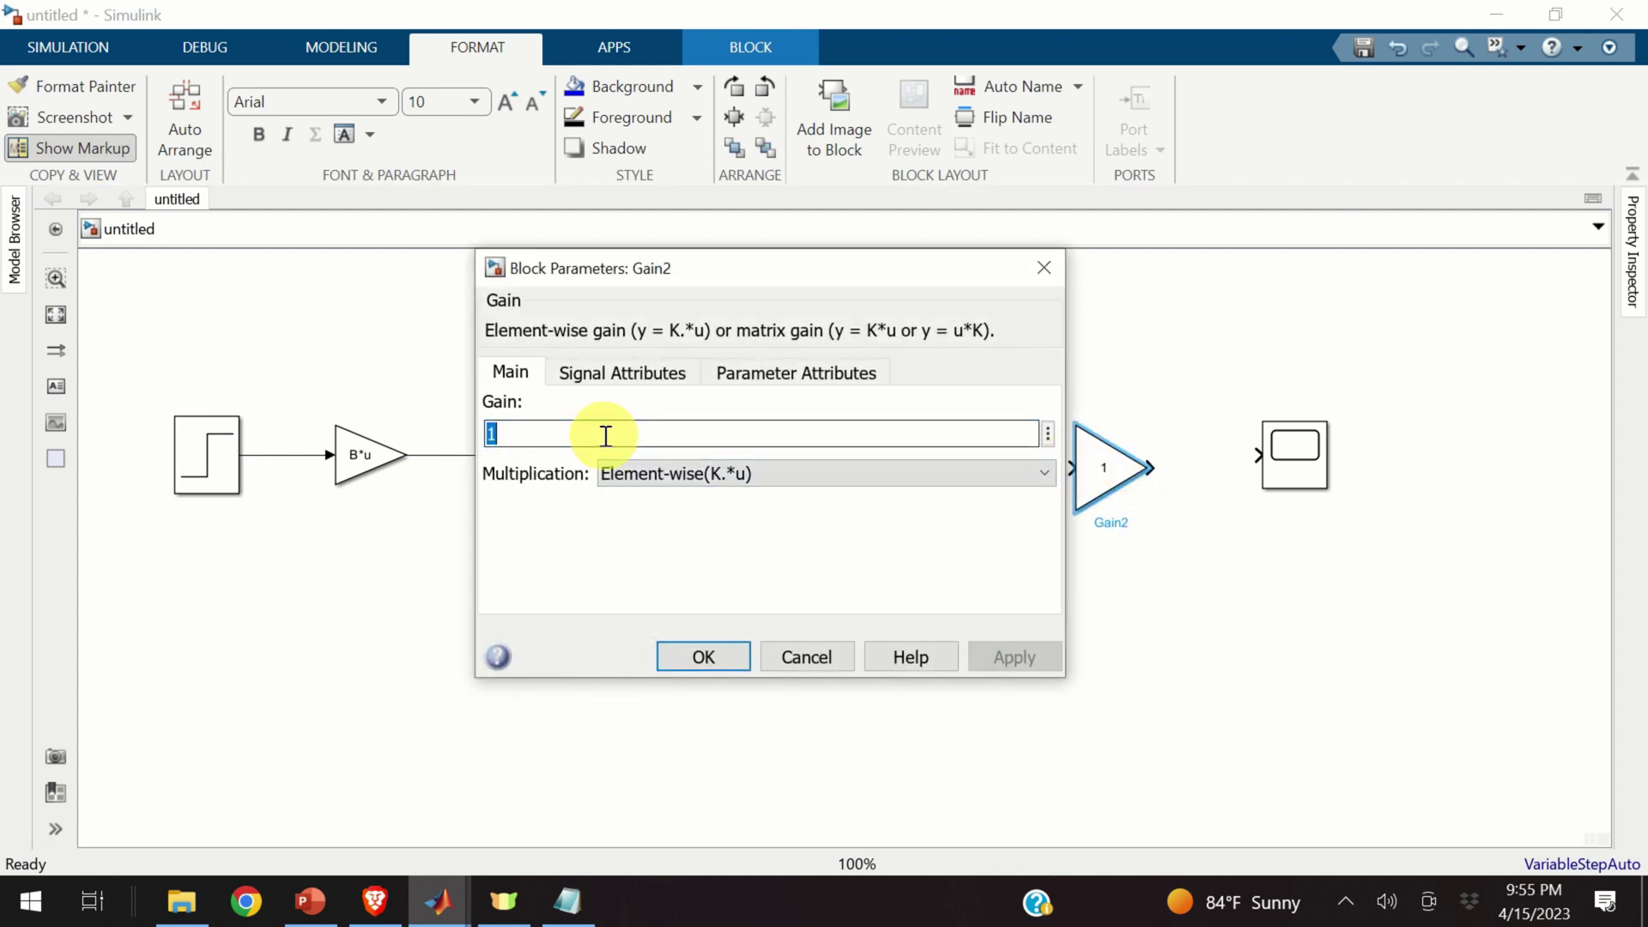
pyautogui.write('C')
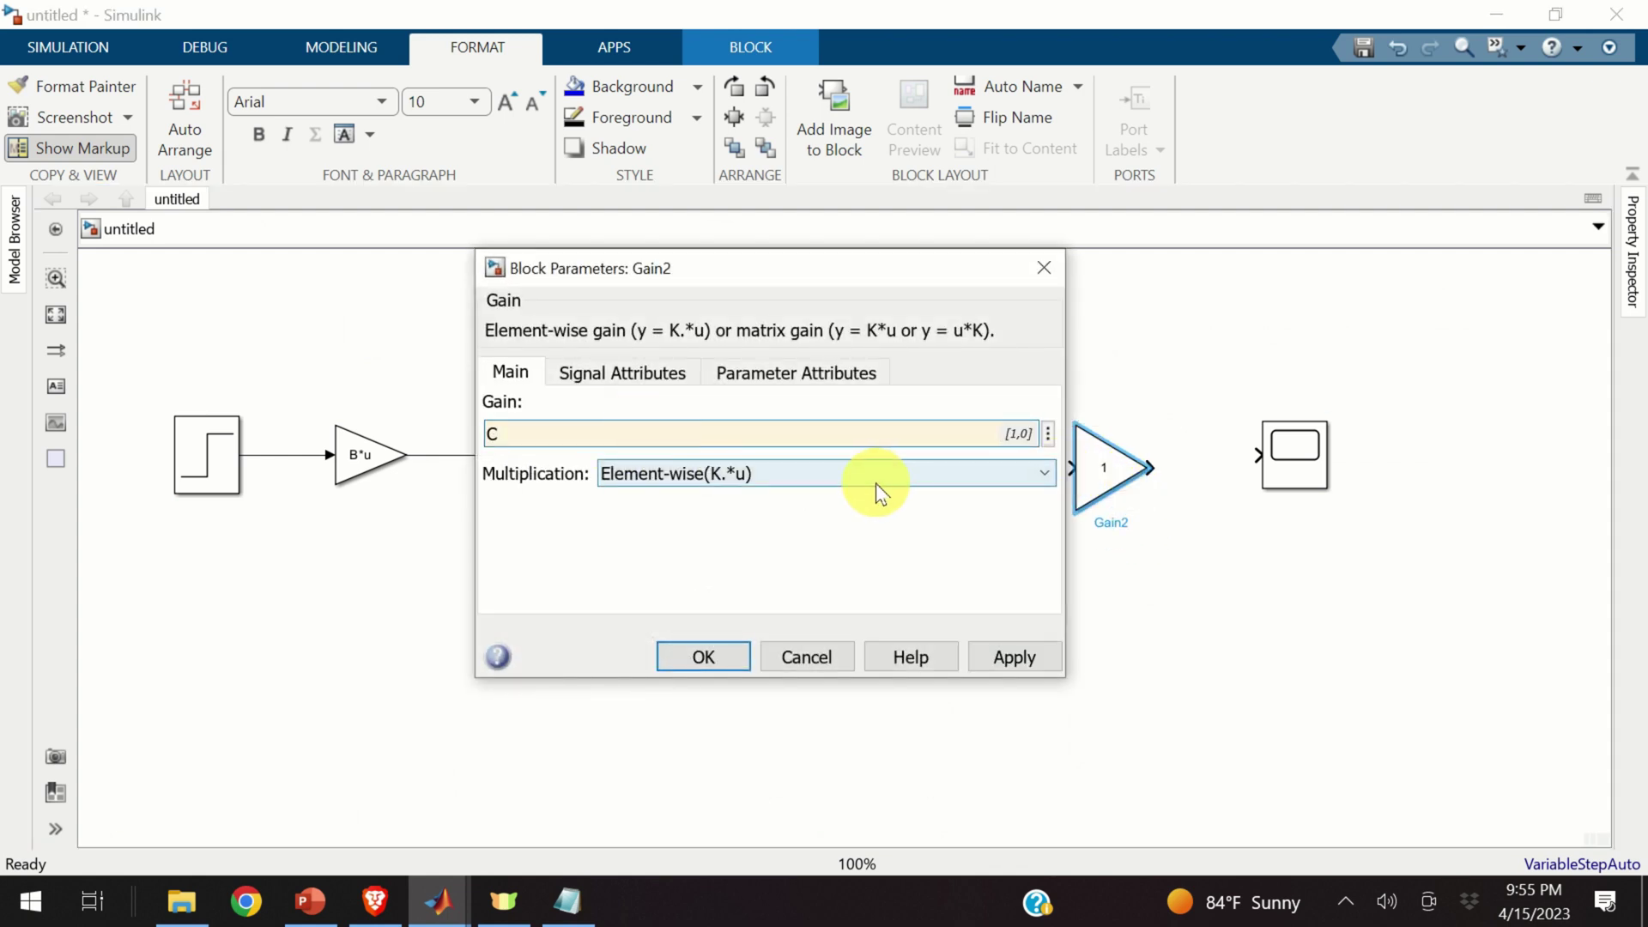
pyautogui.click(879, 489)
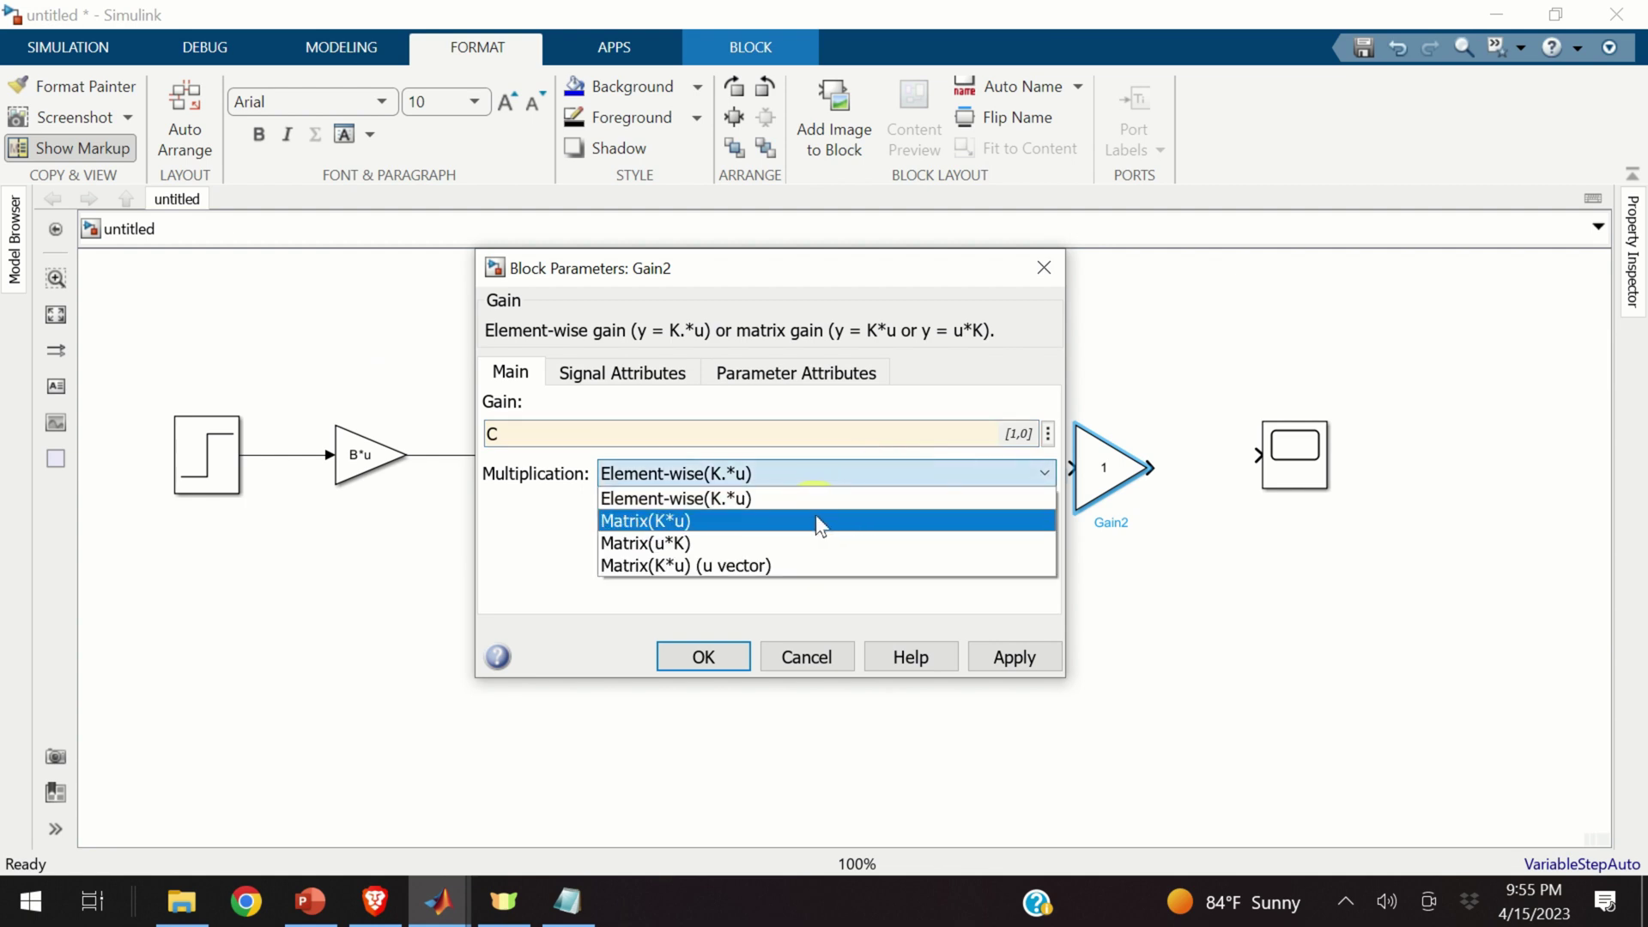
pyautogui.click(820, 521)
pyautogui.click(699, 659)
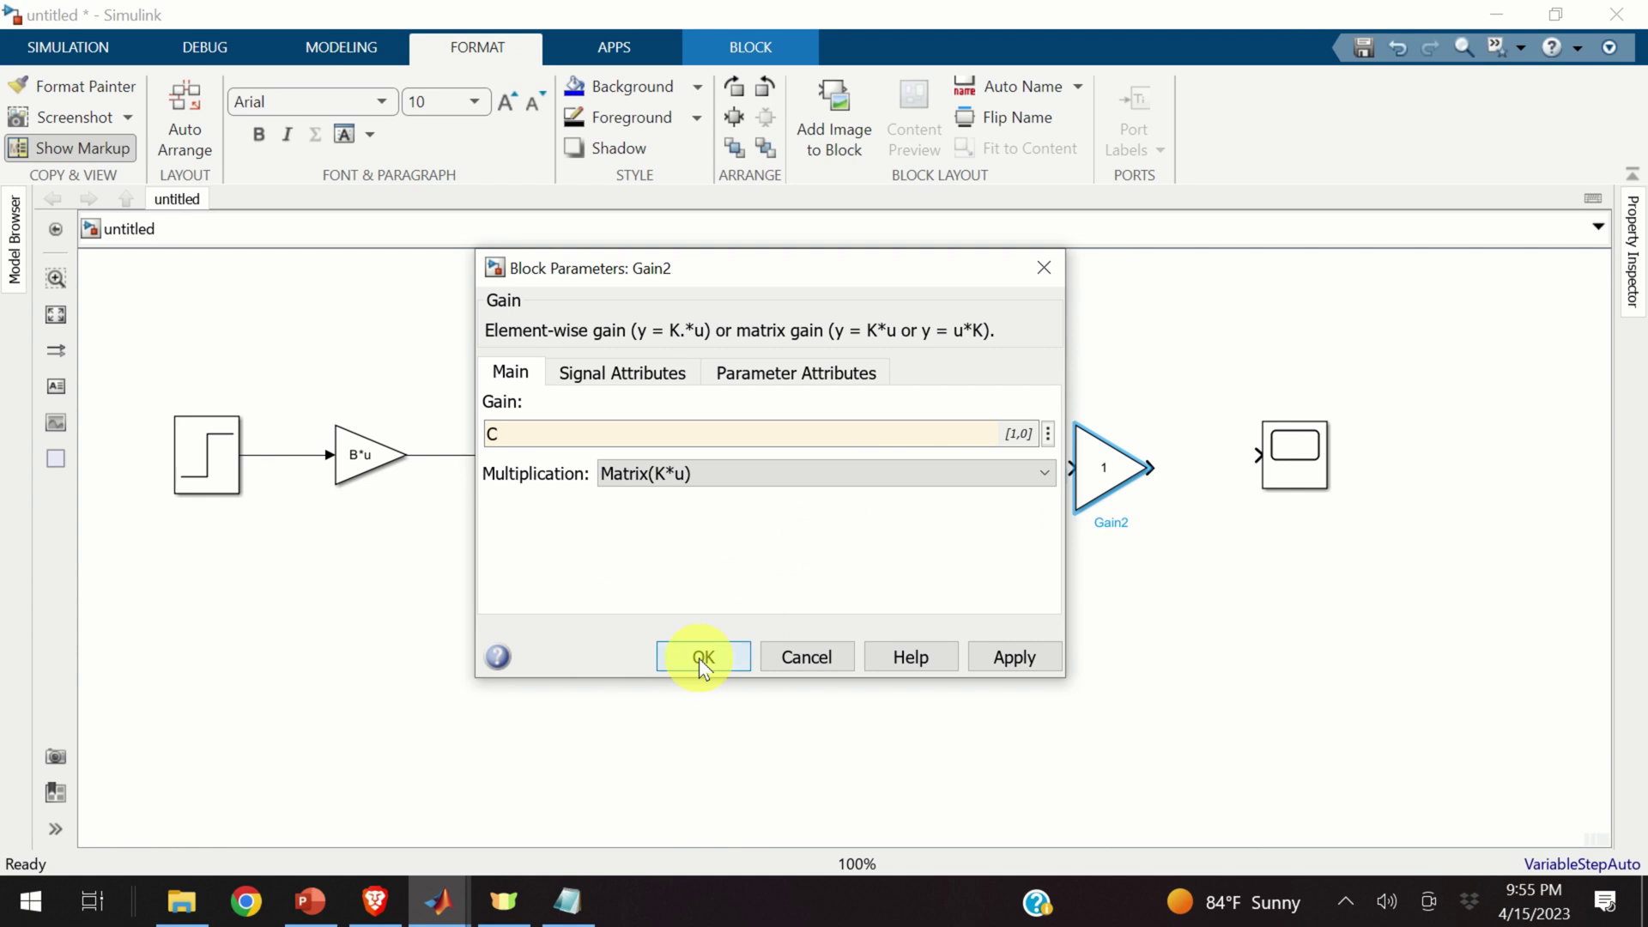
# - Line up the C*u gain and connect integrator output → gain → Scope
pyautogui.moveTo(1081, 472)
pyautogui.mouseDown()
pyautogui.moveTo(1122, 459)
pyautogui.moveTo(936, 454)
pyautogui.mouseUp()
pyautogui.click(1151, 452)
pyautogui.moveTo(1159, 452); pyautogui.dragTo(1269, 454)
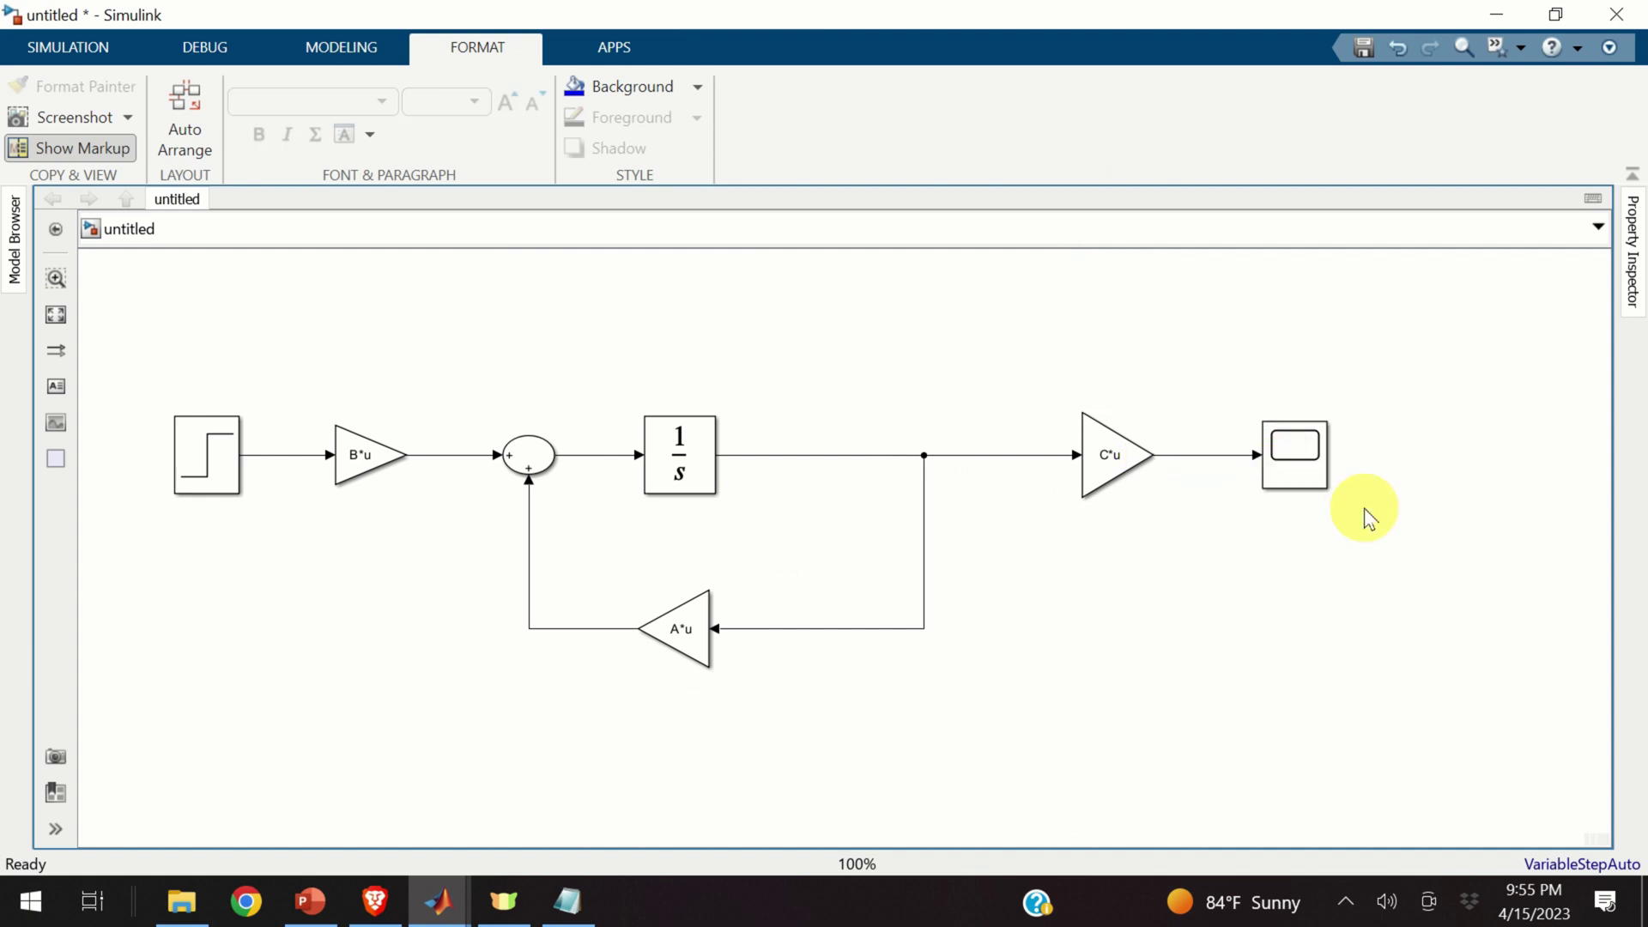
# - Run the simulation and open the Scope to see the damped oscillation peaking near 1.9
pyautogui.click(66, 48)
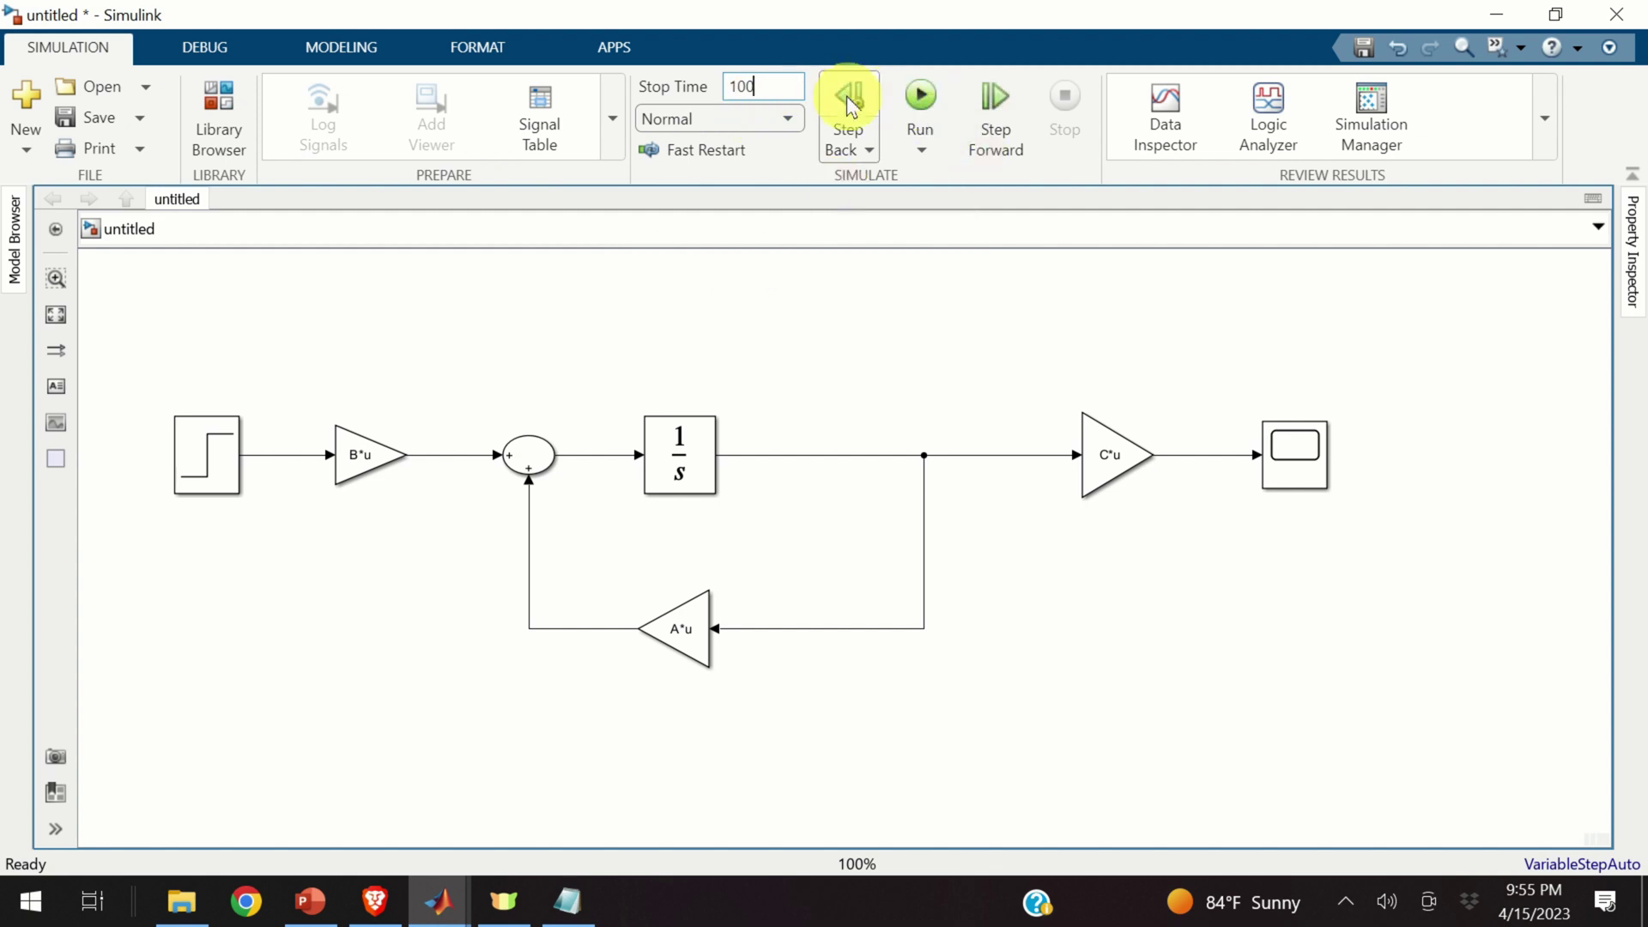
pyautogui.click(922, 99)
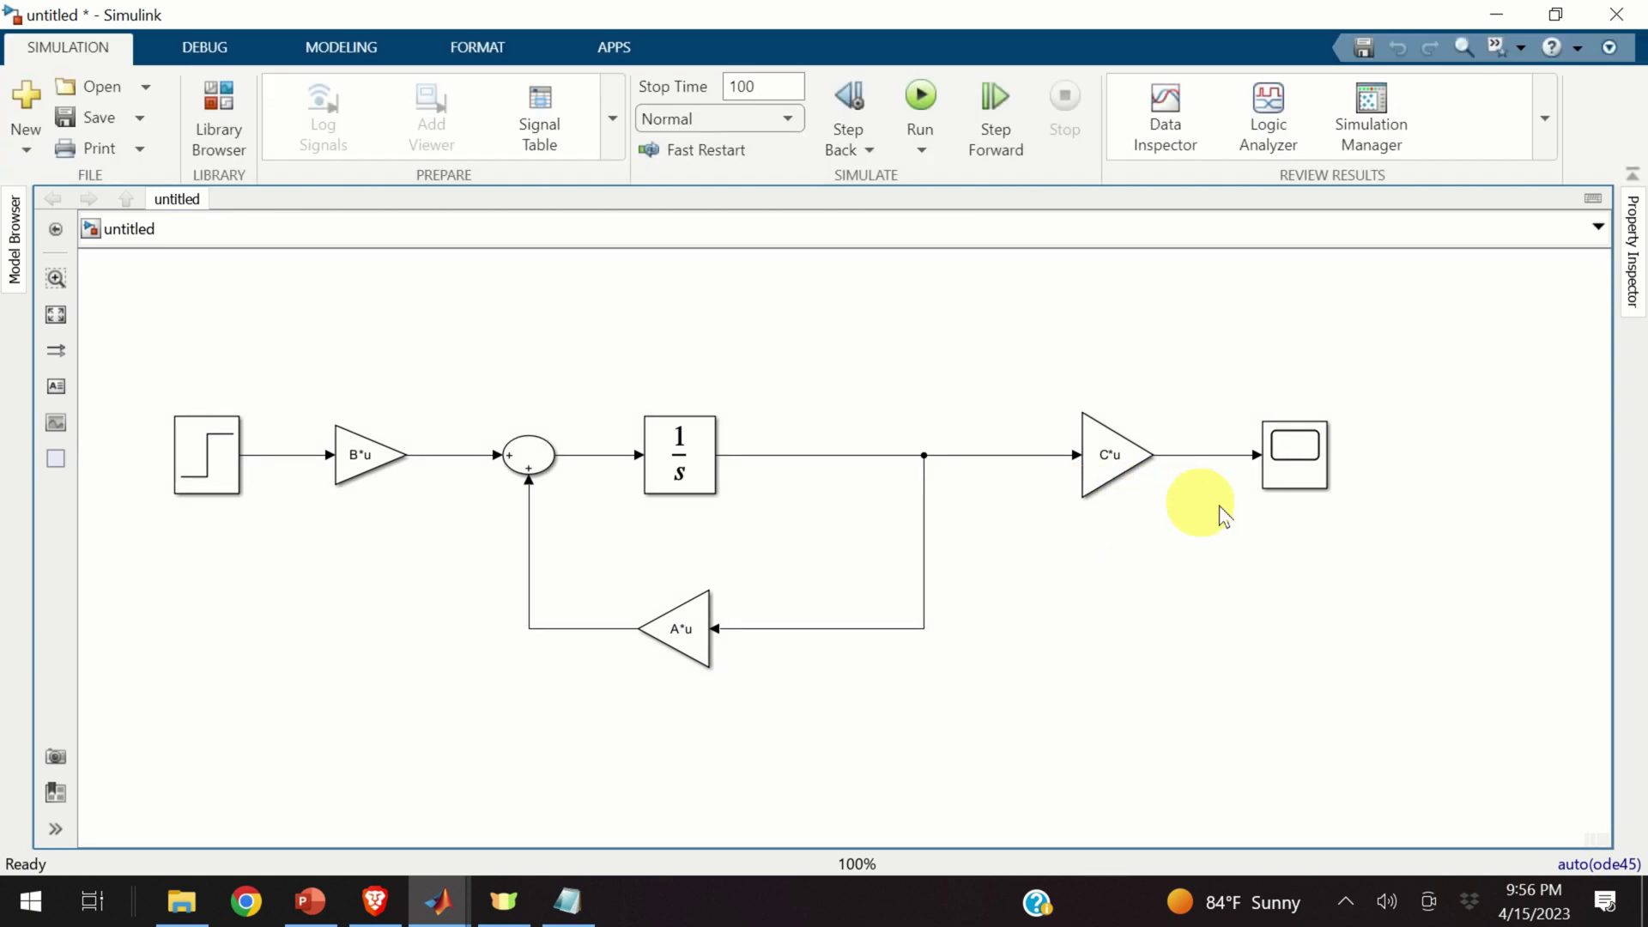
pyautogui.click(1297, 470)
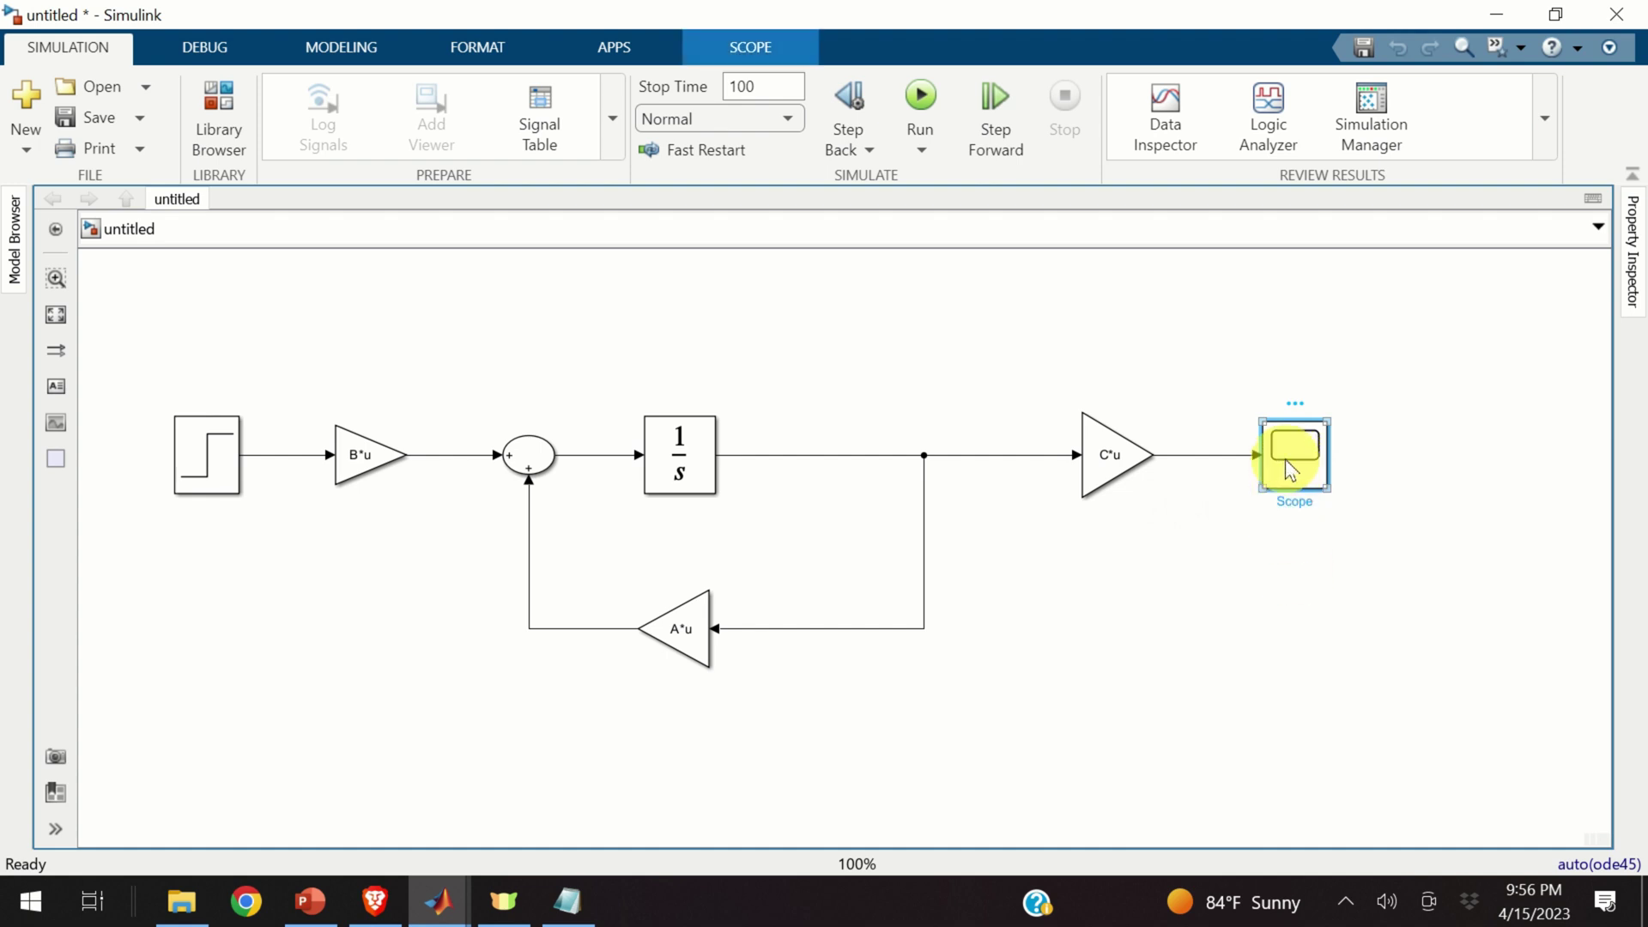
pyautogui.doubleClick(1289, 470)
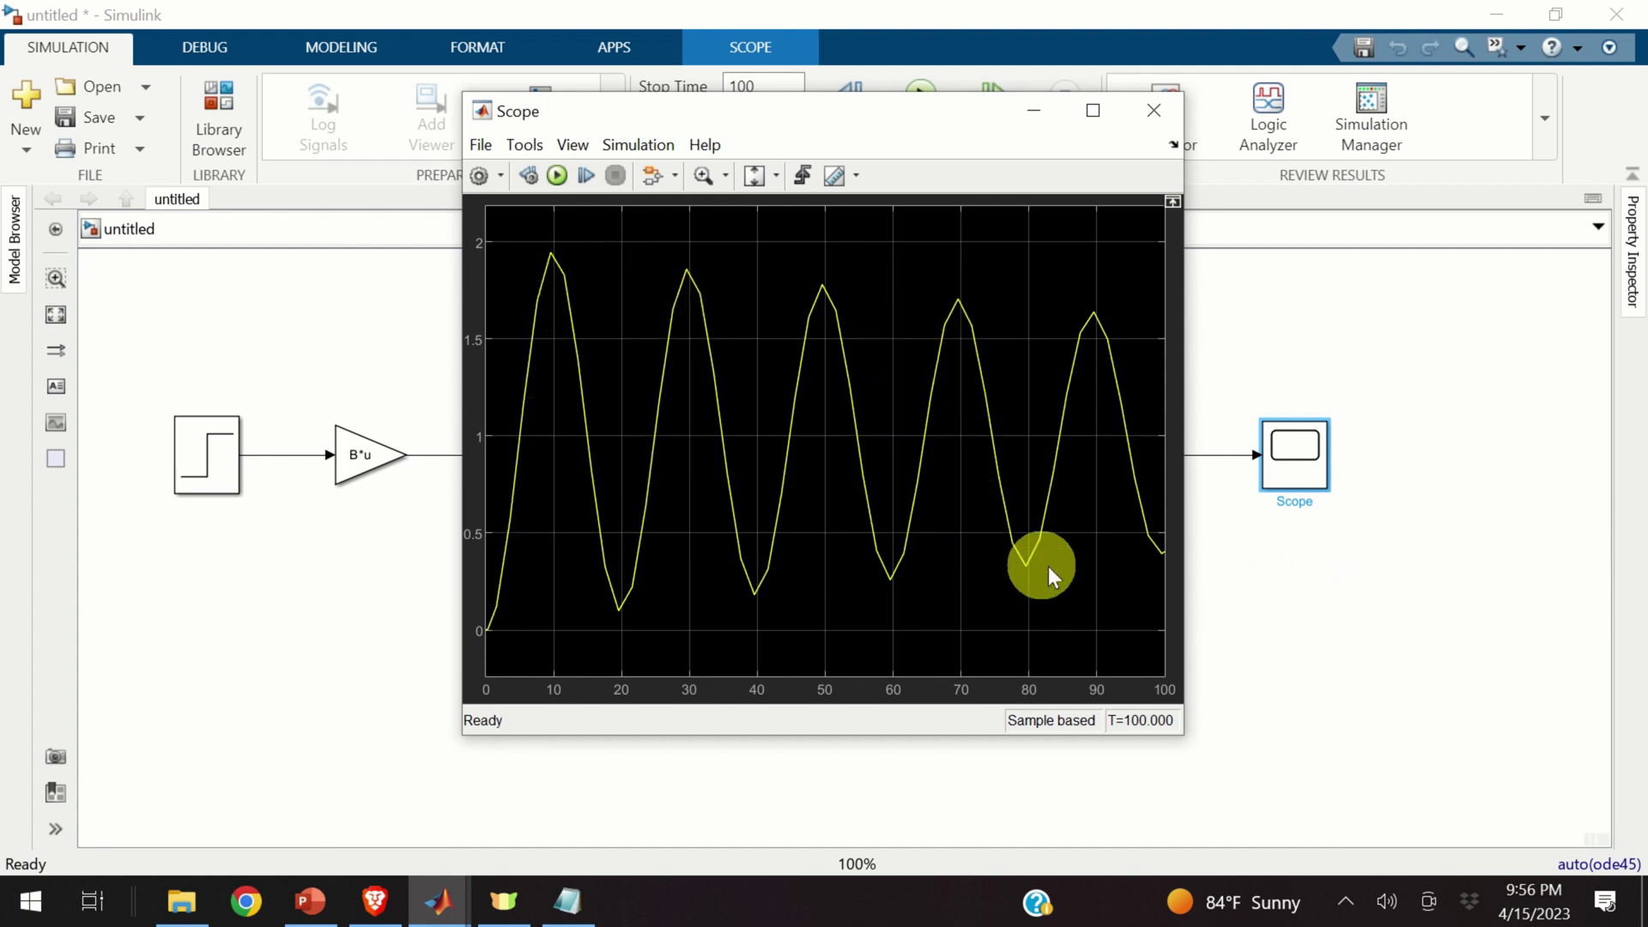
# - Scroll the tutorial up to the mass-spring-damper diagram, then return to the Simulink window
pyautogui.click(375, 901)
pyautogui.scroll(8, 502, 592)
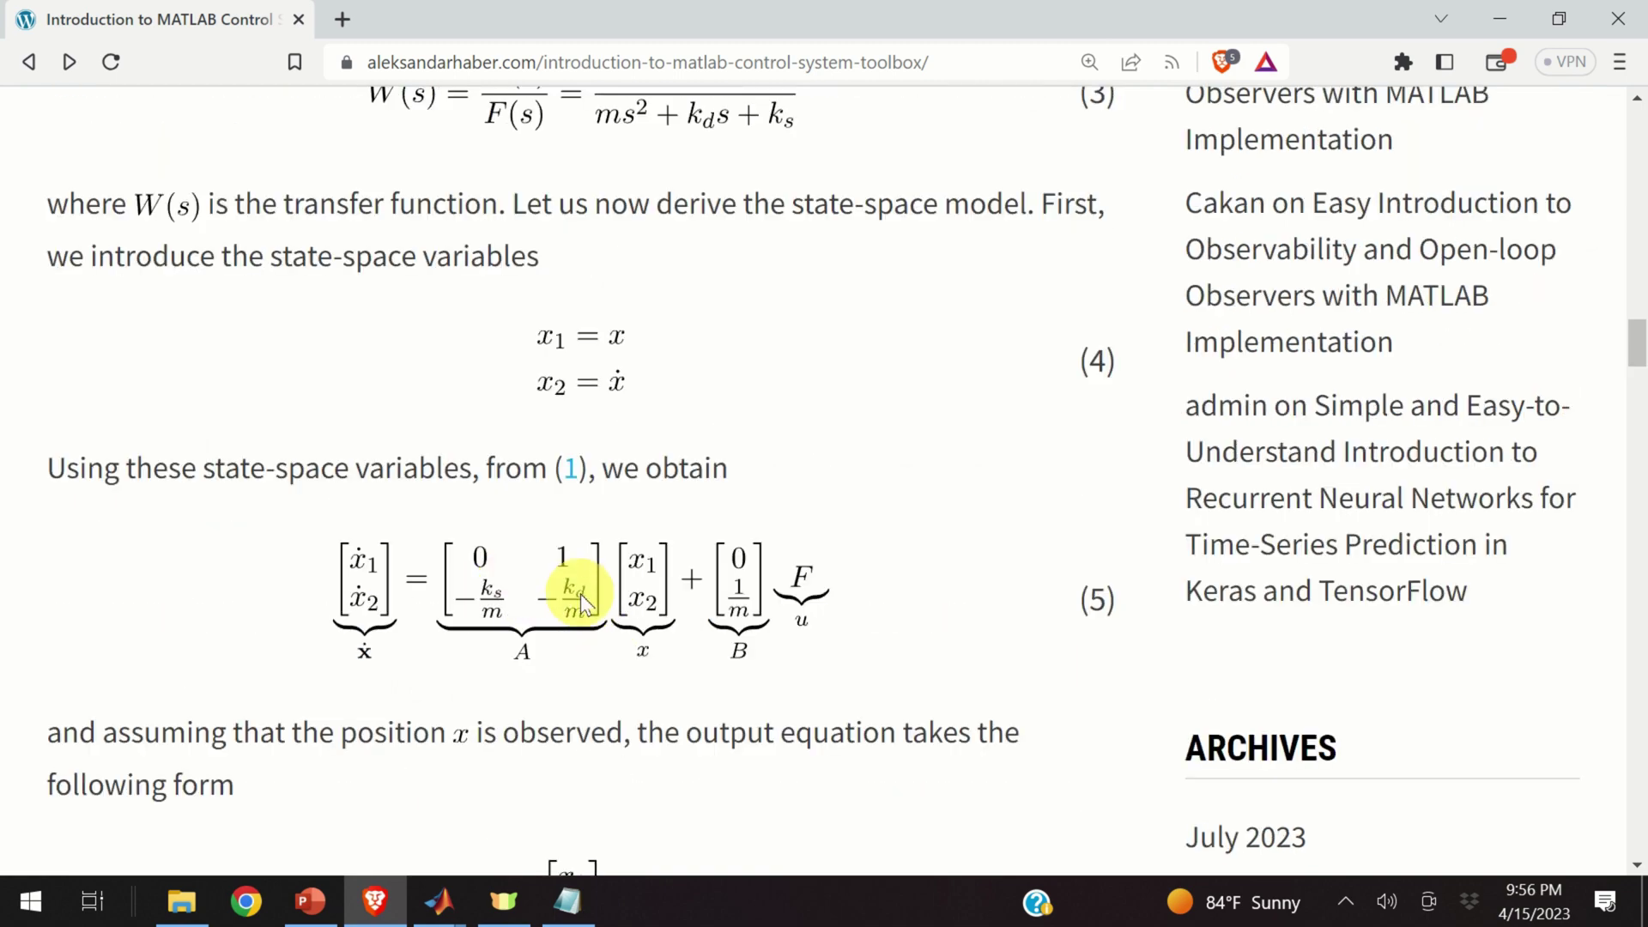
pyautogui.scroll(12, 581, 596)
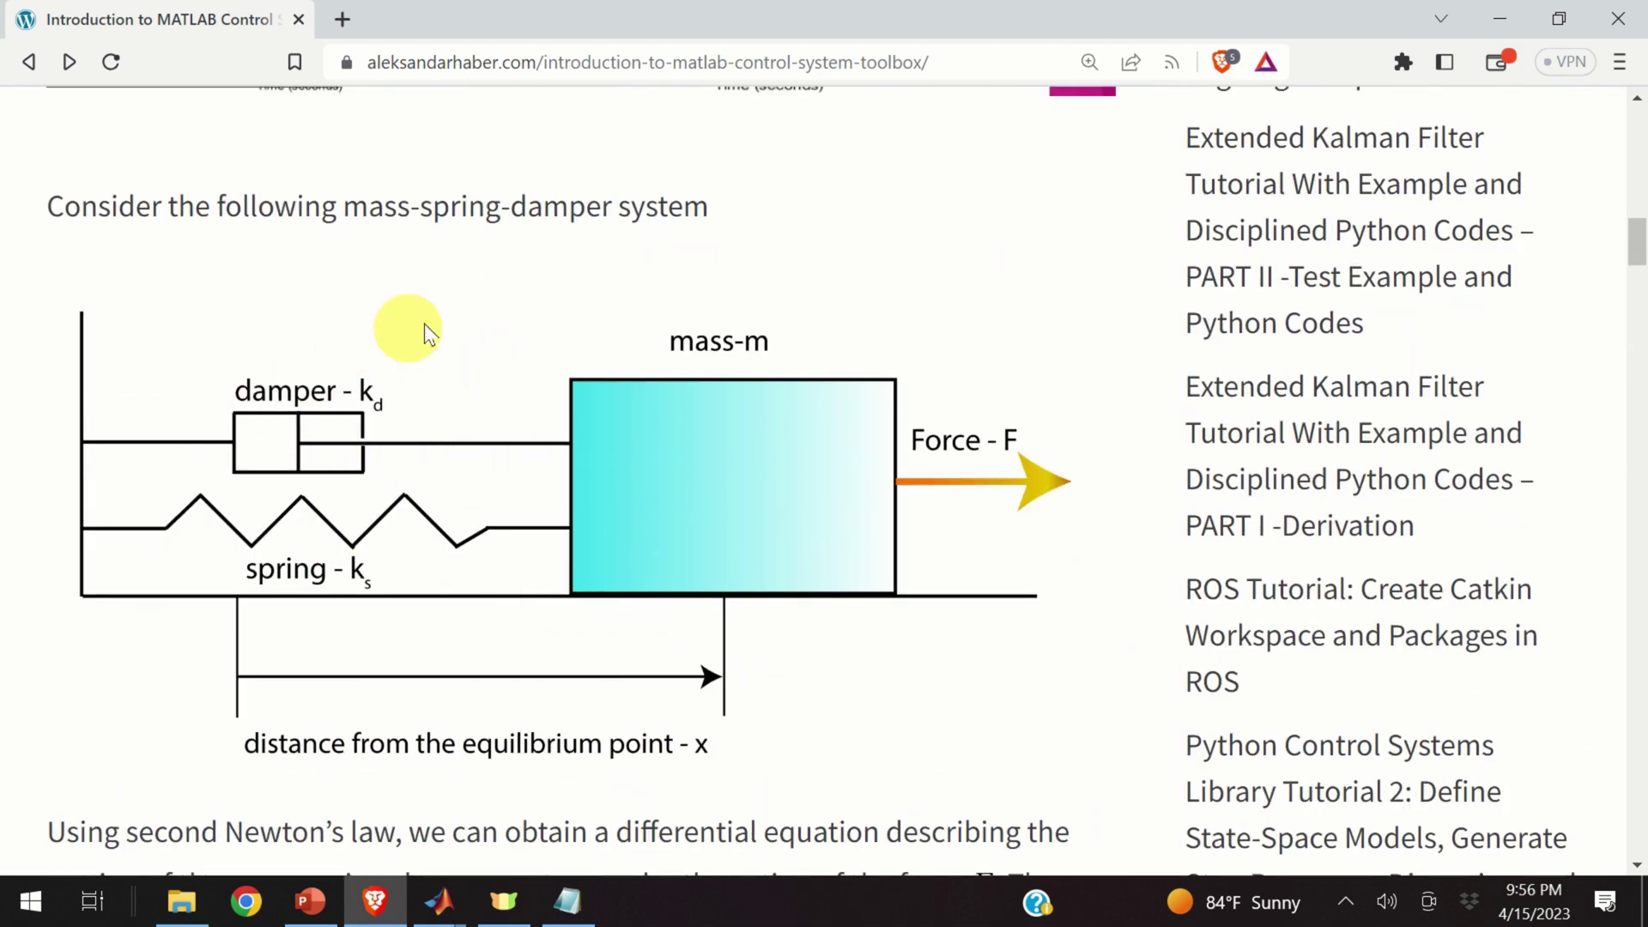
pyautogui.moveTo(439, 901)
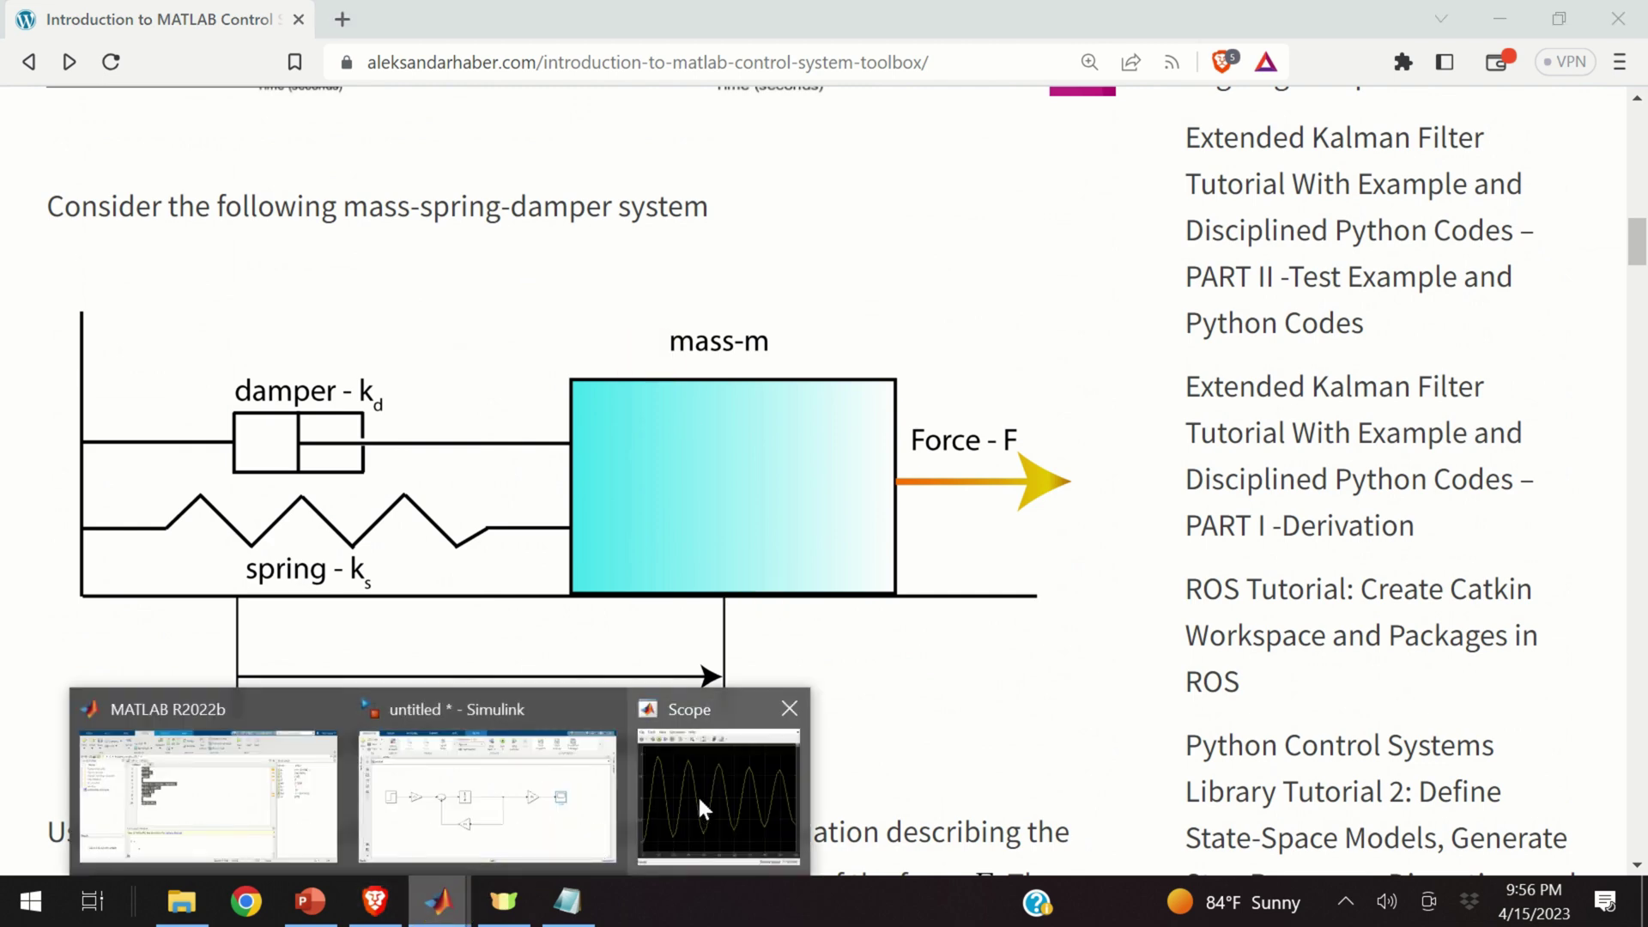
pyautogui.click(691, 791)
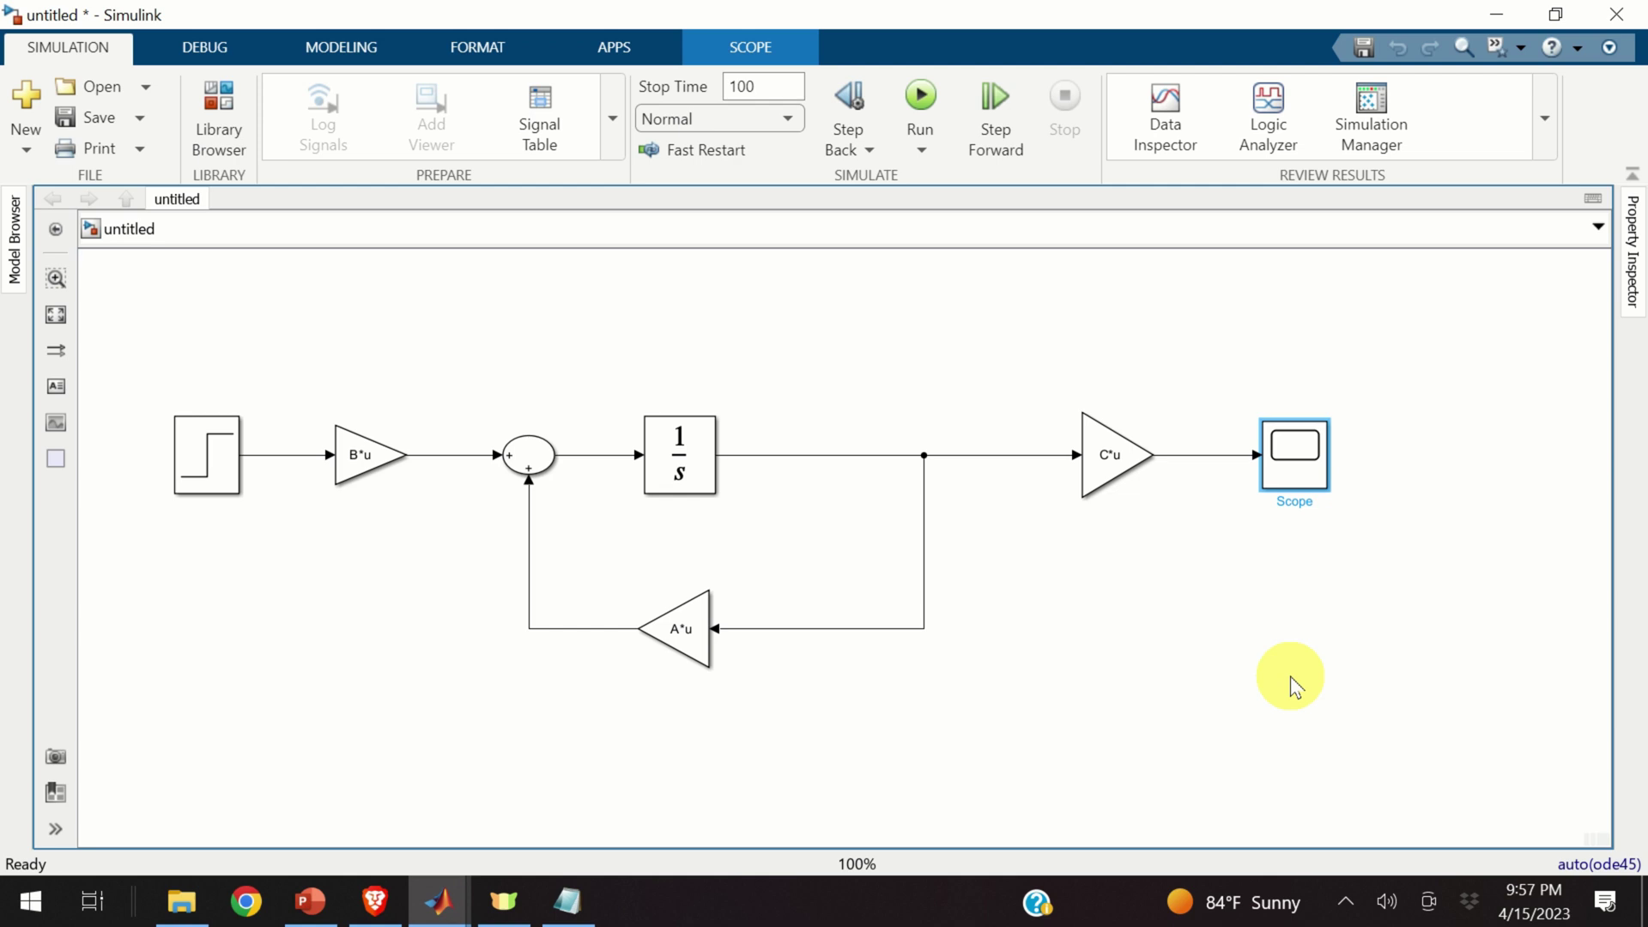
pyautogui.moveTo(433, 899)
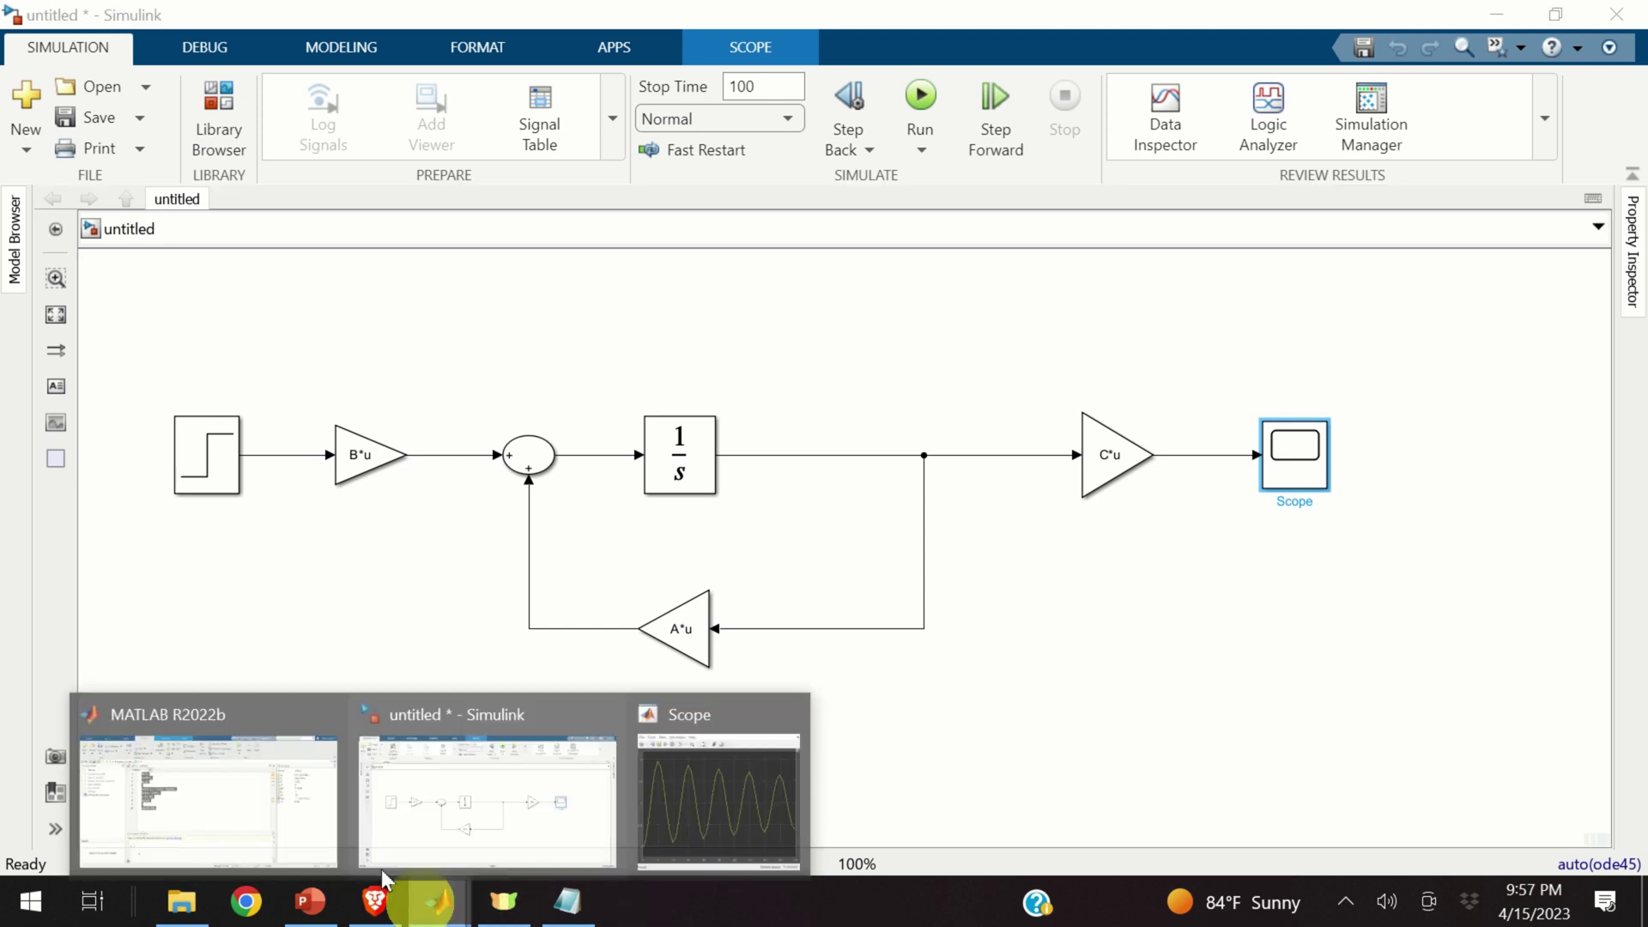
pyautogui.click(241, 807)
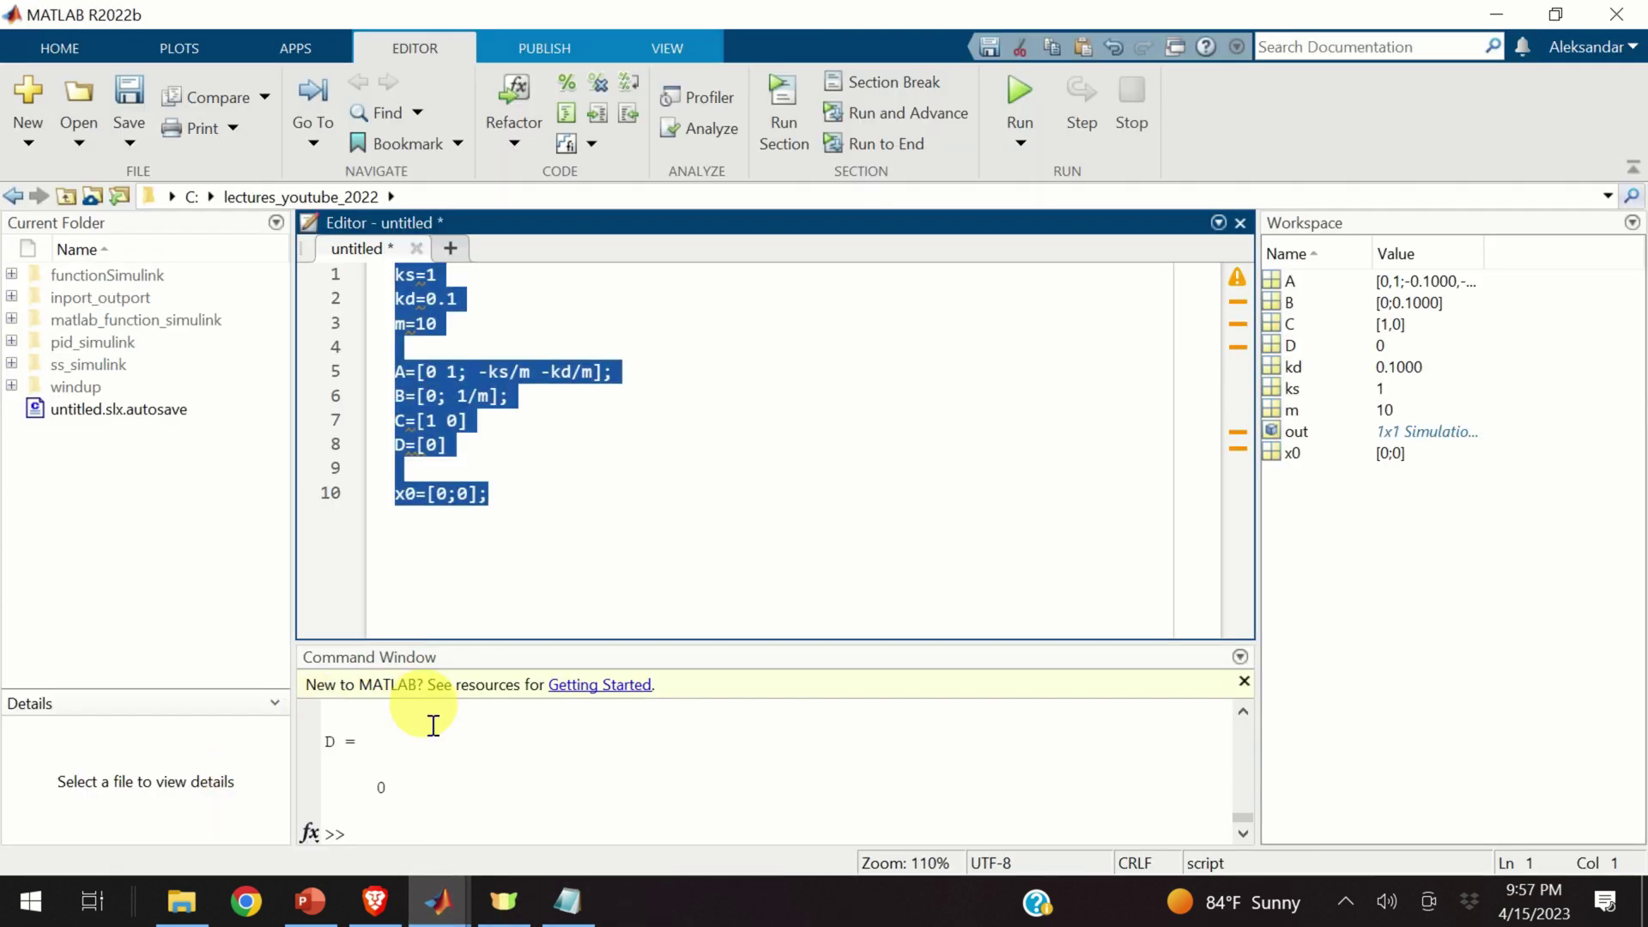
pyautogui.click(643, 519)
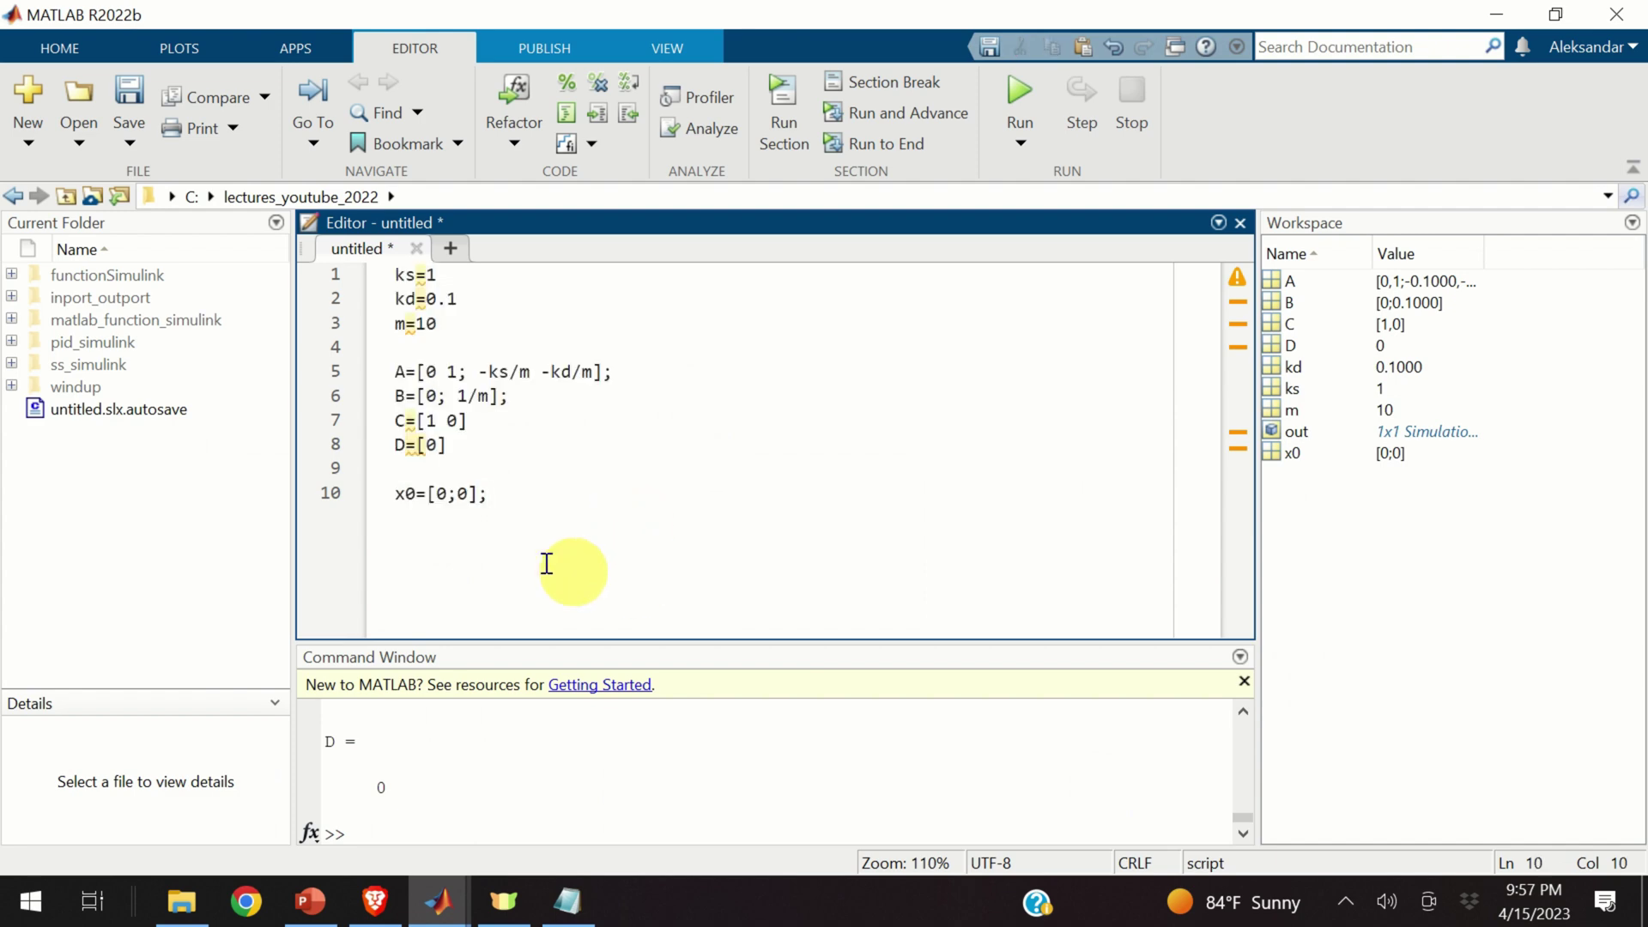
pyautogui.moveTo(462, 884)
pyautogui.click(551, 811)
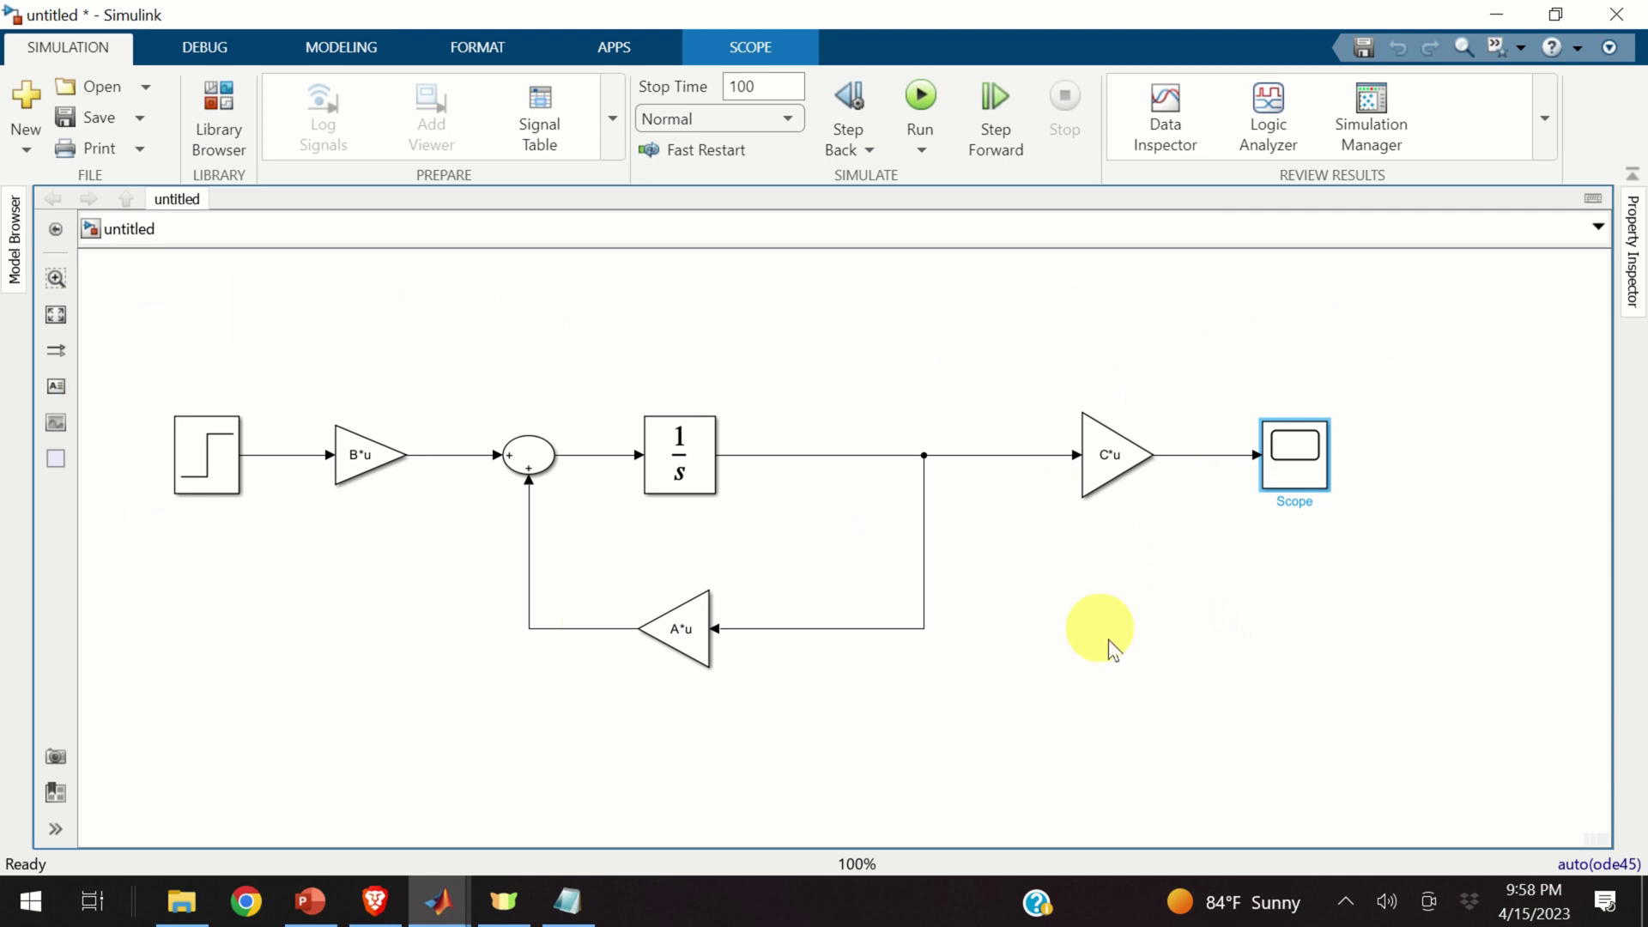
# - Add a To Workspace block (simout) tapping the C*u Gain output, then rerun the simulation
pyautogui.doubleClick(1308, 626)
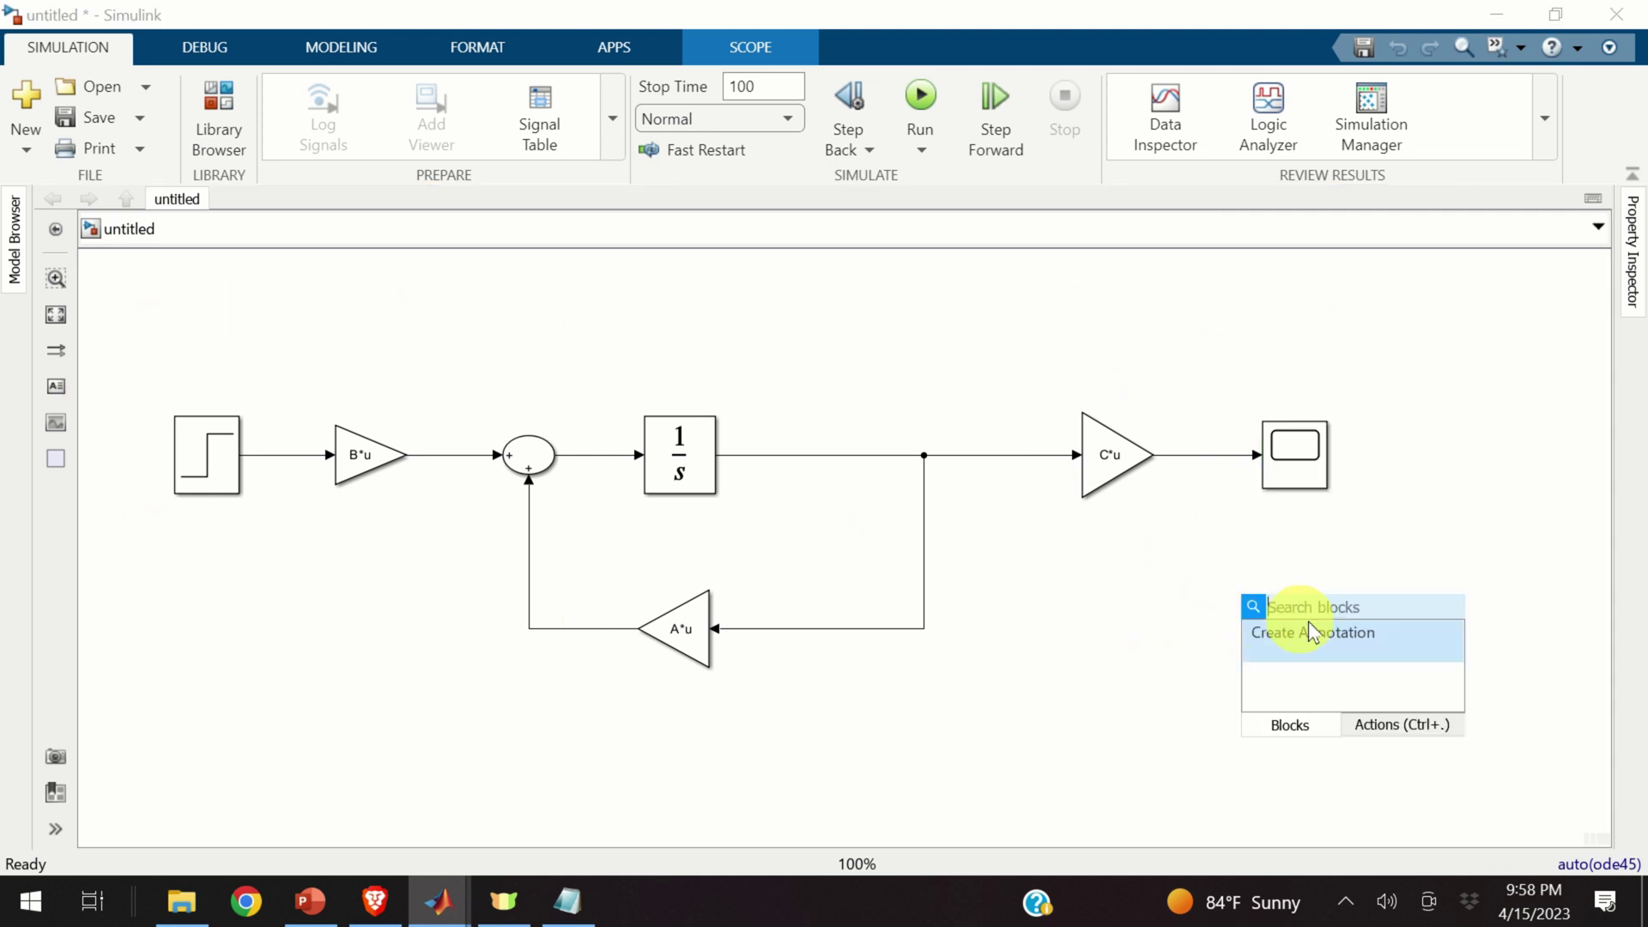
pyautogui.write('to wor')
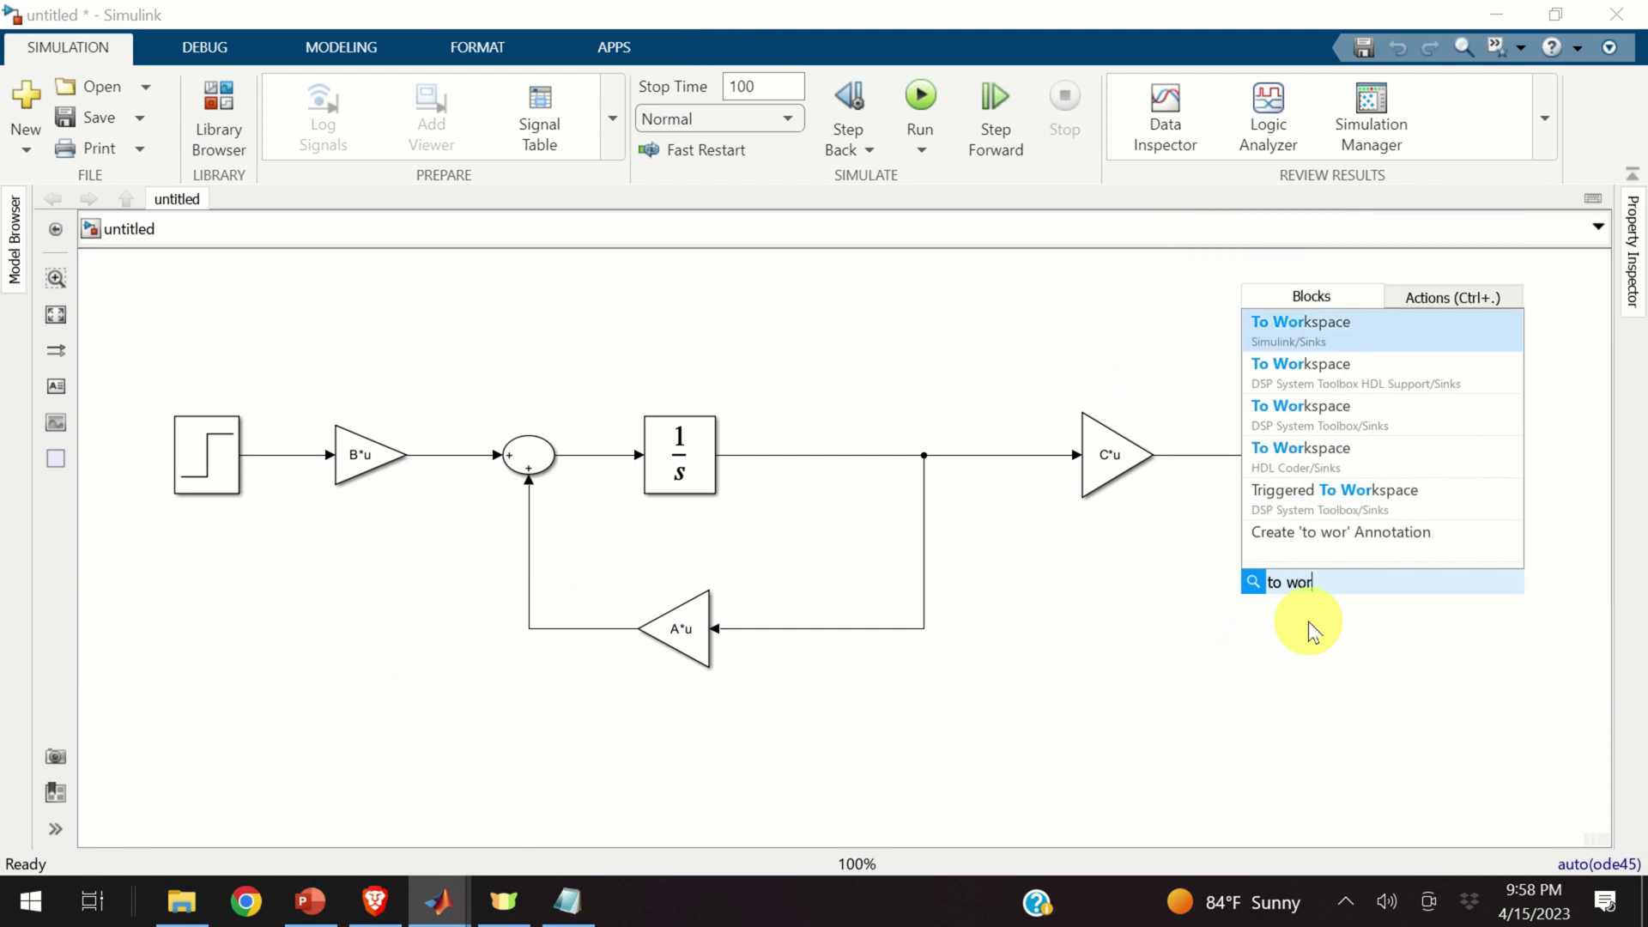
pyautogui.click(1399, 330)
pyautogui.moveTo(1294, 633); pyautogui.dragTo(1353, 646)
pyautogui.moveTo(1251, 627); pyautogui.dragTo(1191, 448)
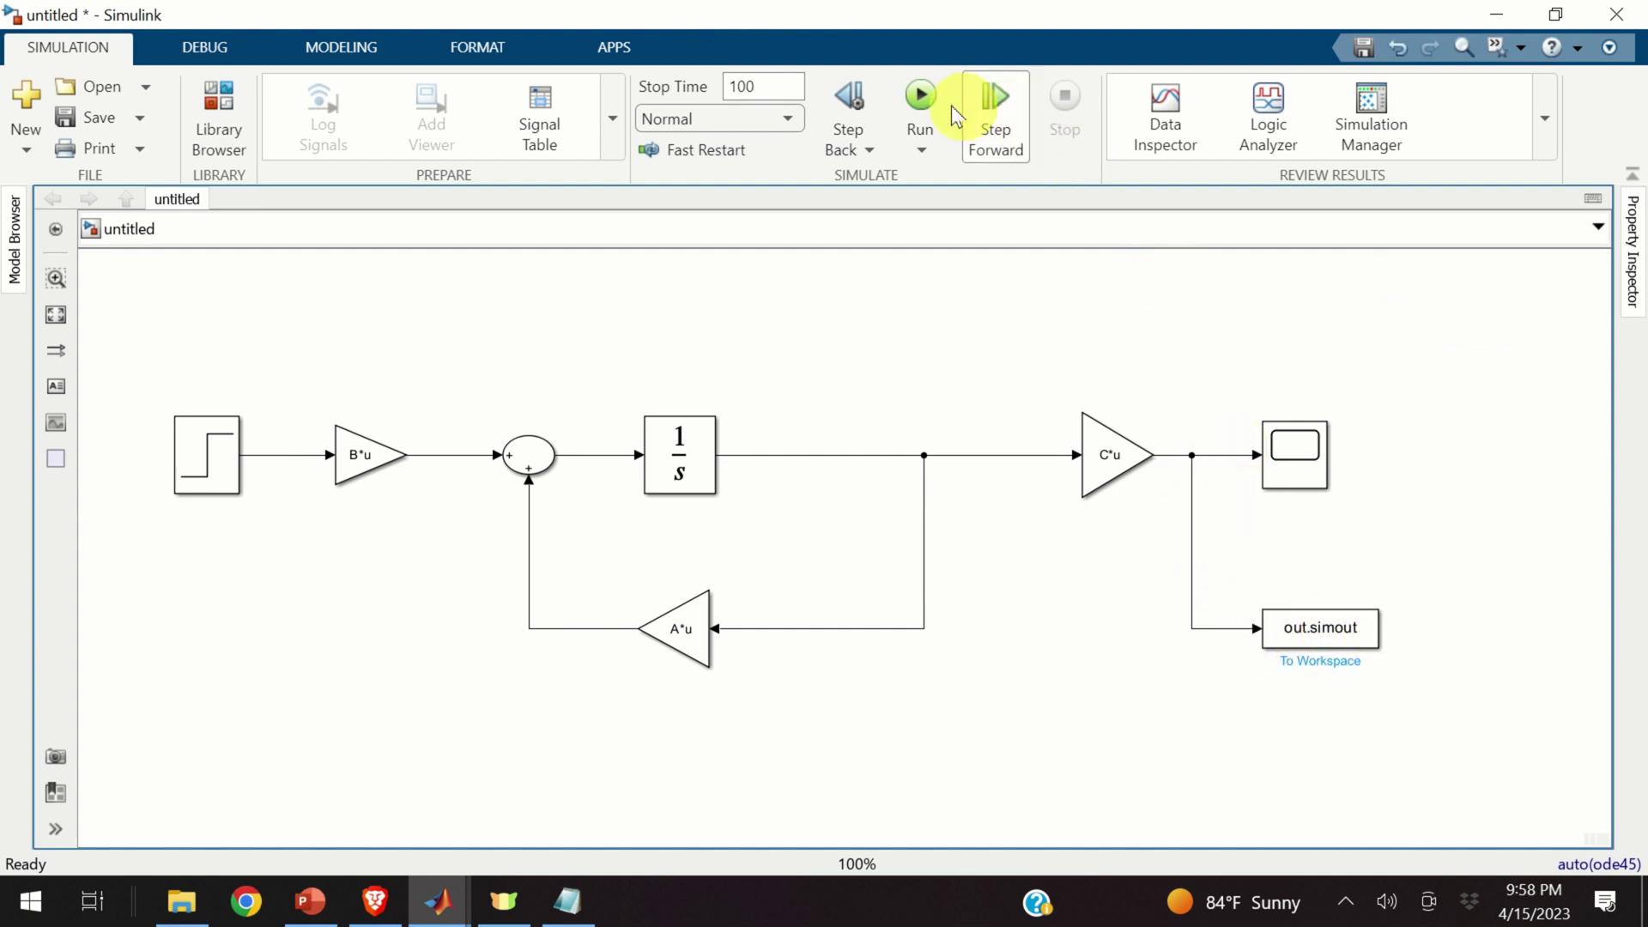
pyautogui.click(919, 99)
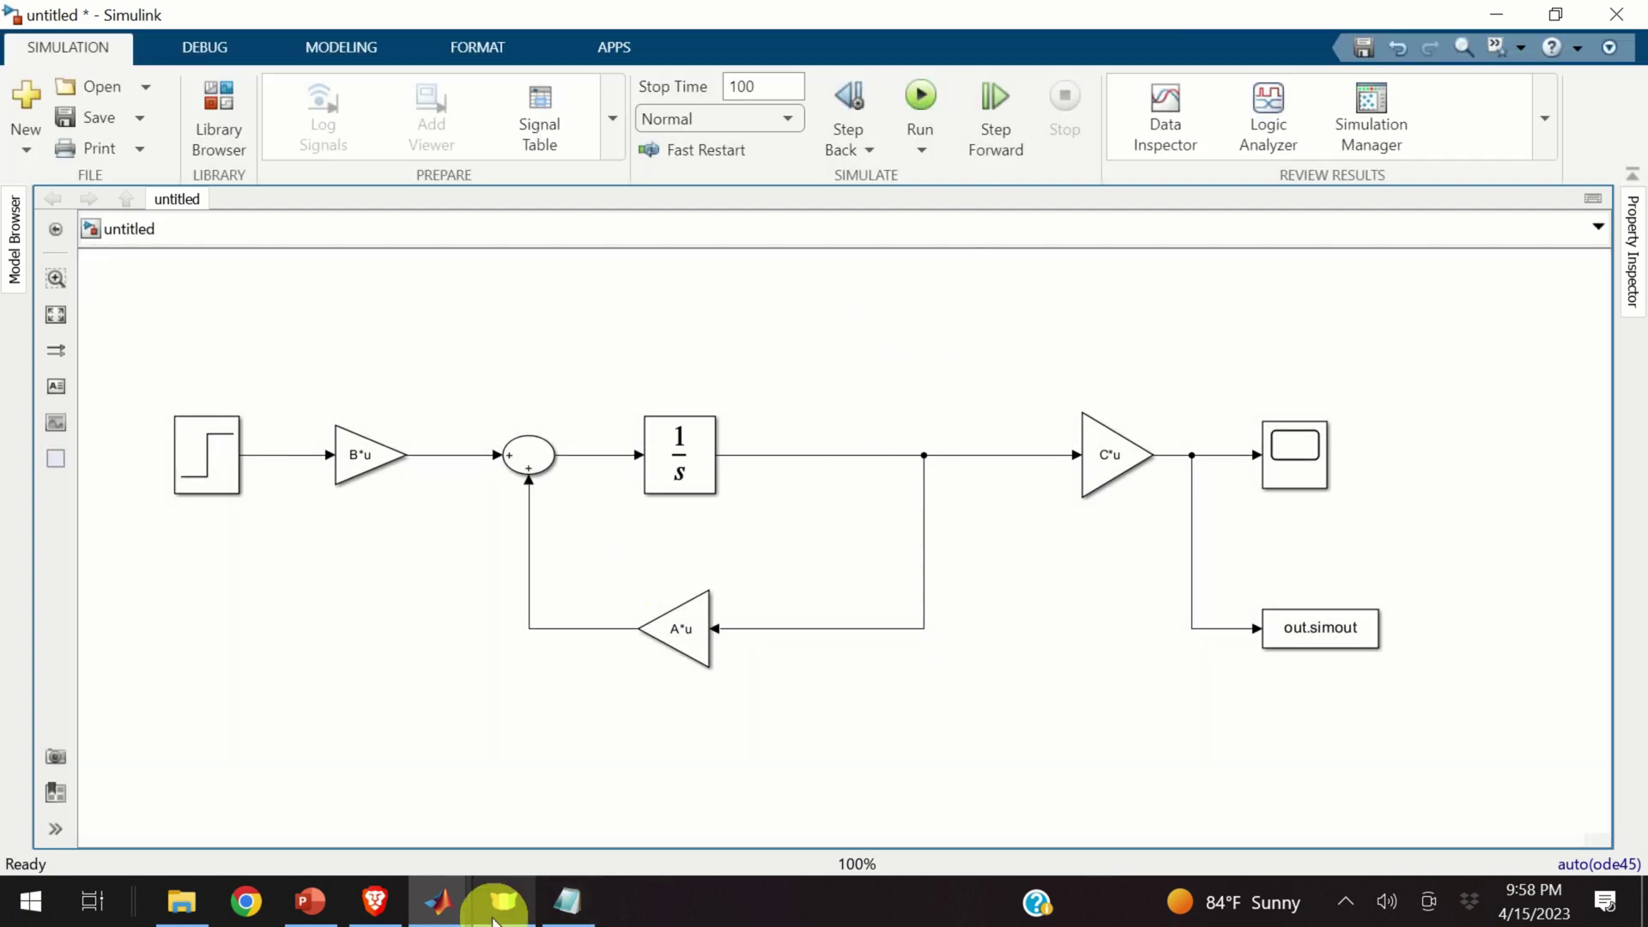
# - In MATLAB, enlarge the Command Window and list the workspace variables with whos
pyautogui.moveTo(440, 901)
pyautogui.click(302, 831)
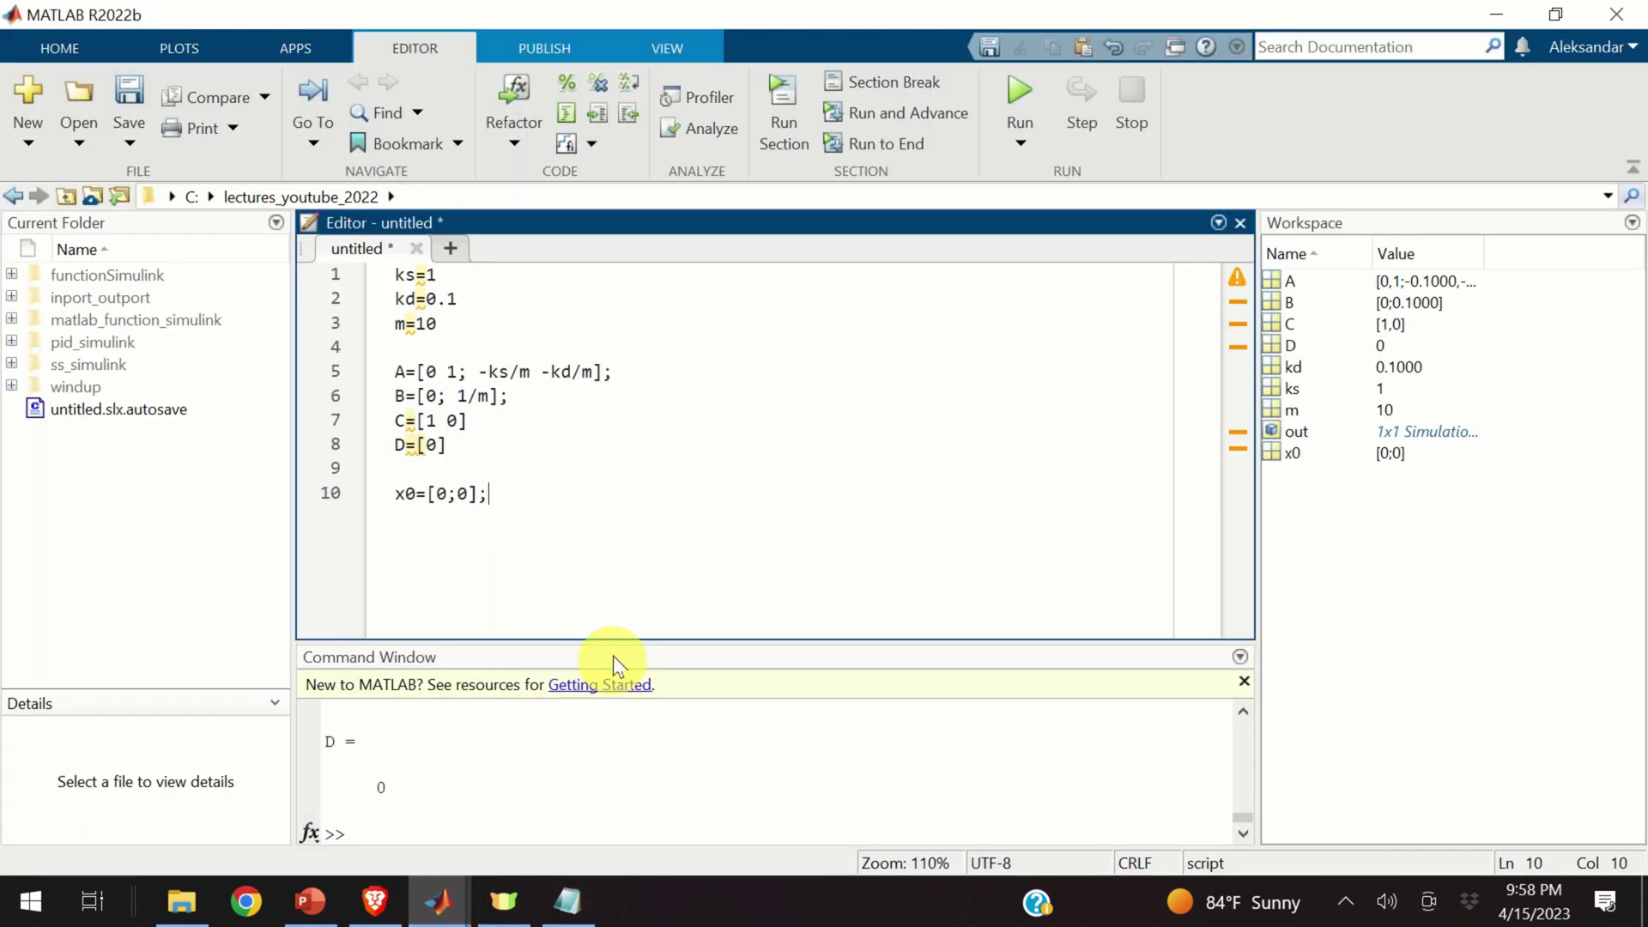
pyautogui.moveTo(618, 643); pyautogui.dragTo(754, 494)
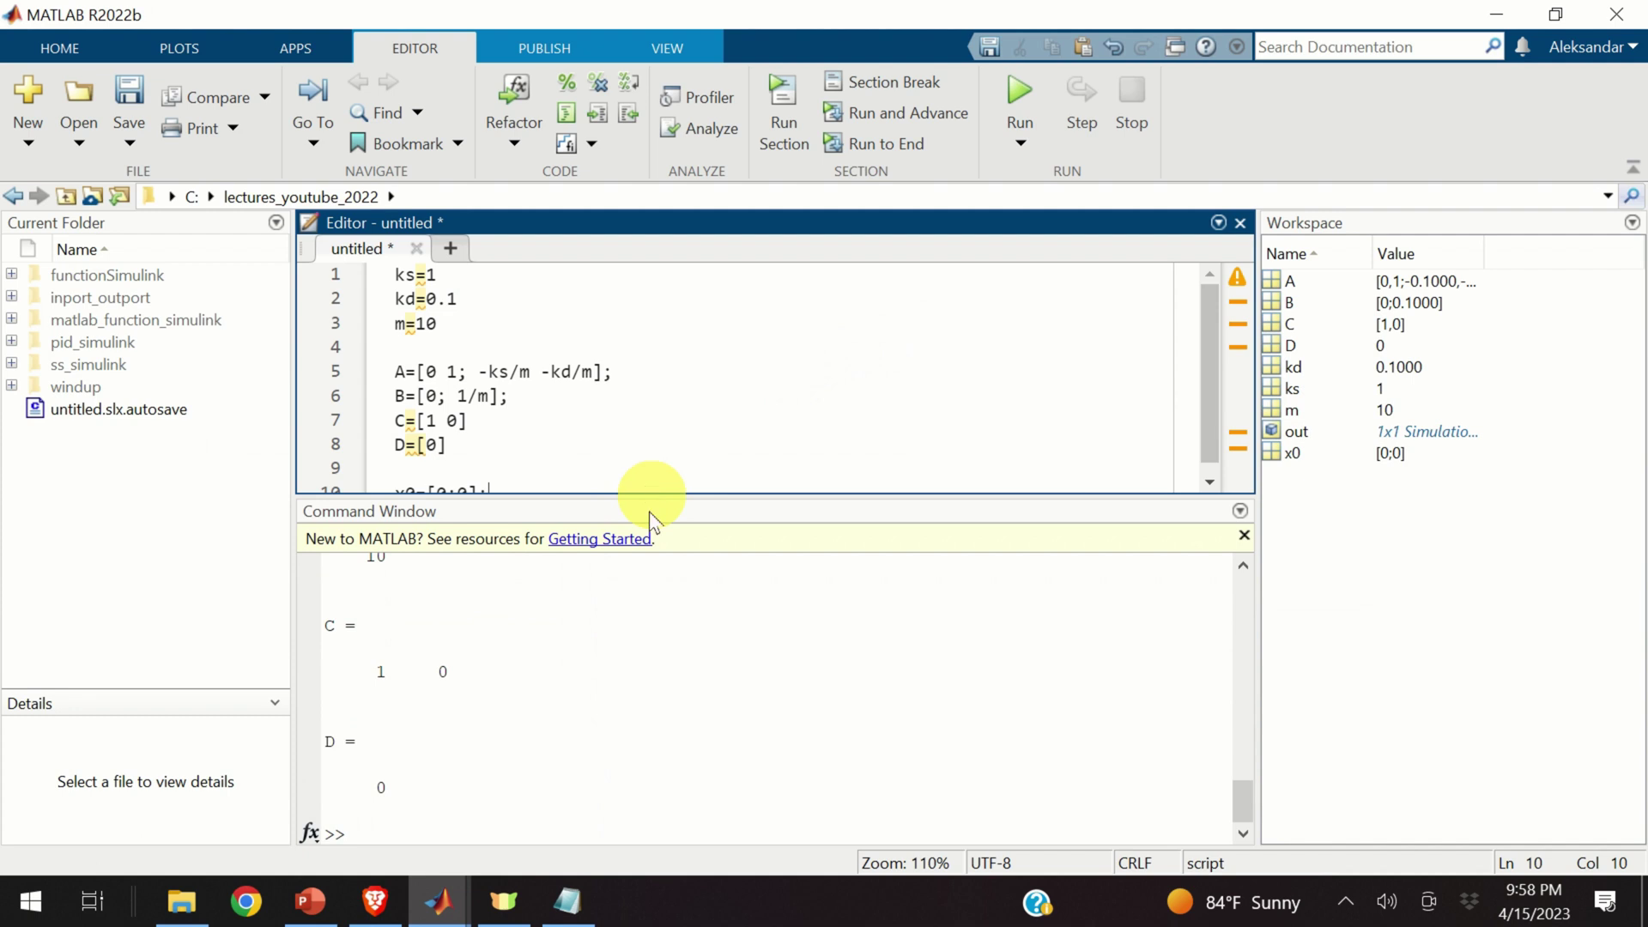
pyautogui.click(462, 810)
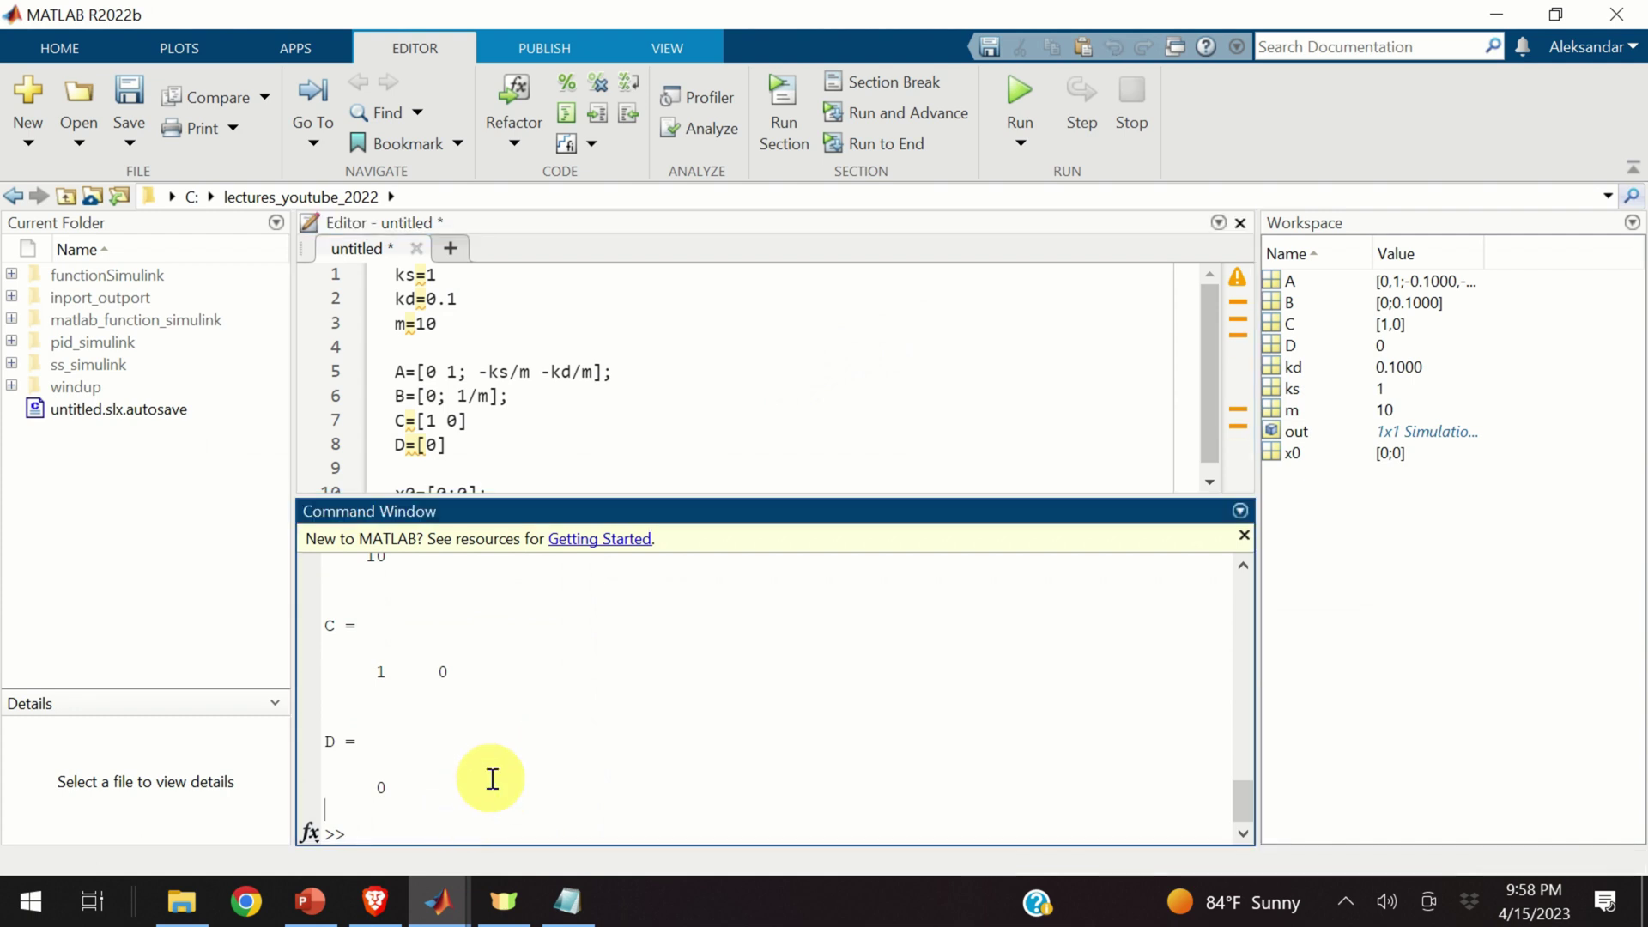
pyautogui.write('whos')
pyautogui.press('Return')
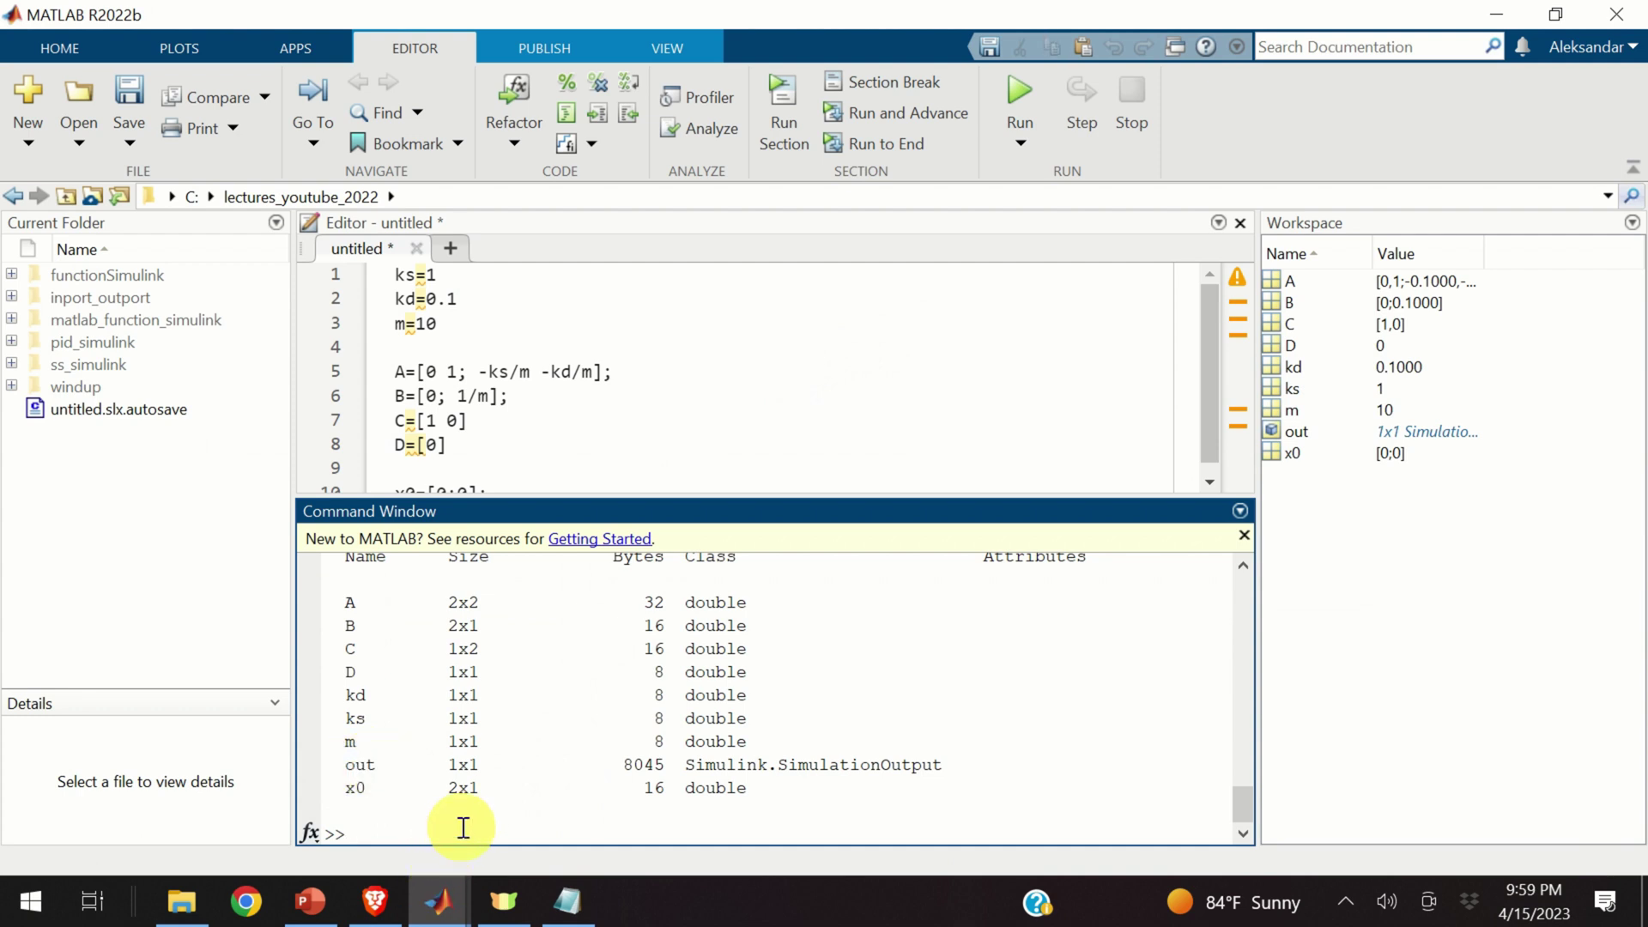
# - Display out, then out.simout to see its 57x1 Time and Data timeseries
pyautogui.write('out')
pyautogui.press('Return')
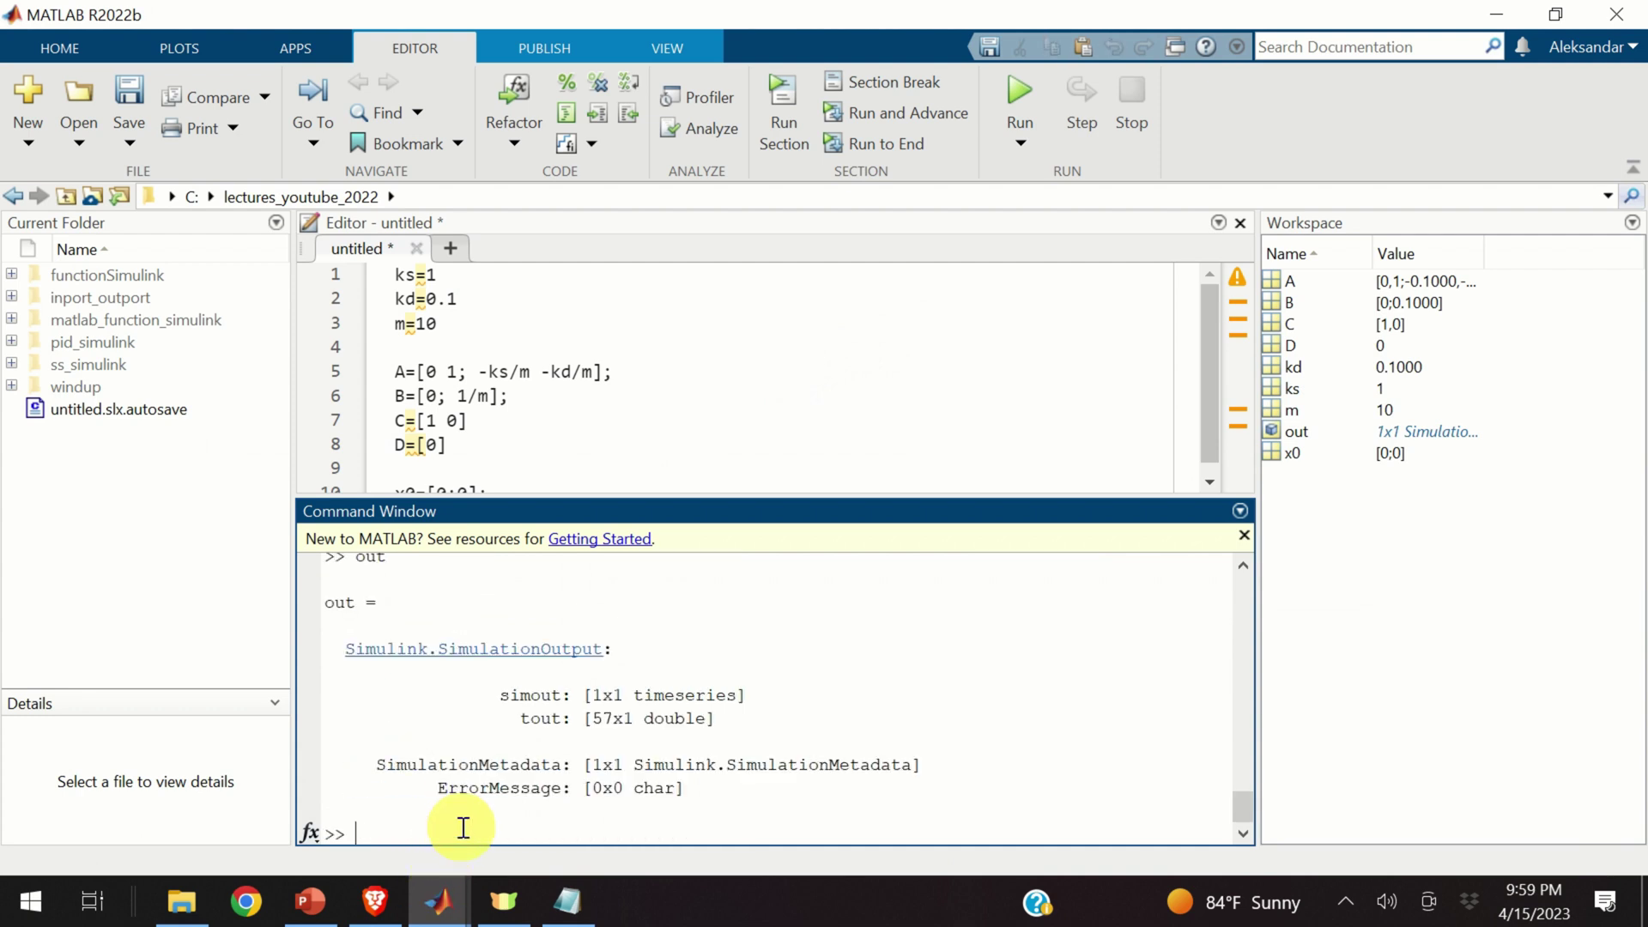
pyautogui.scroll(1, 533, 740)
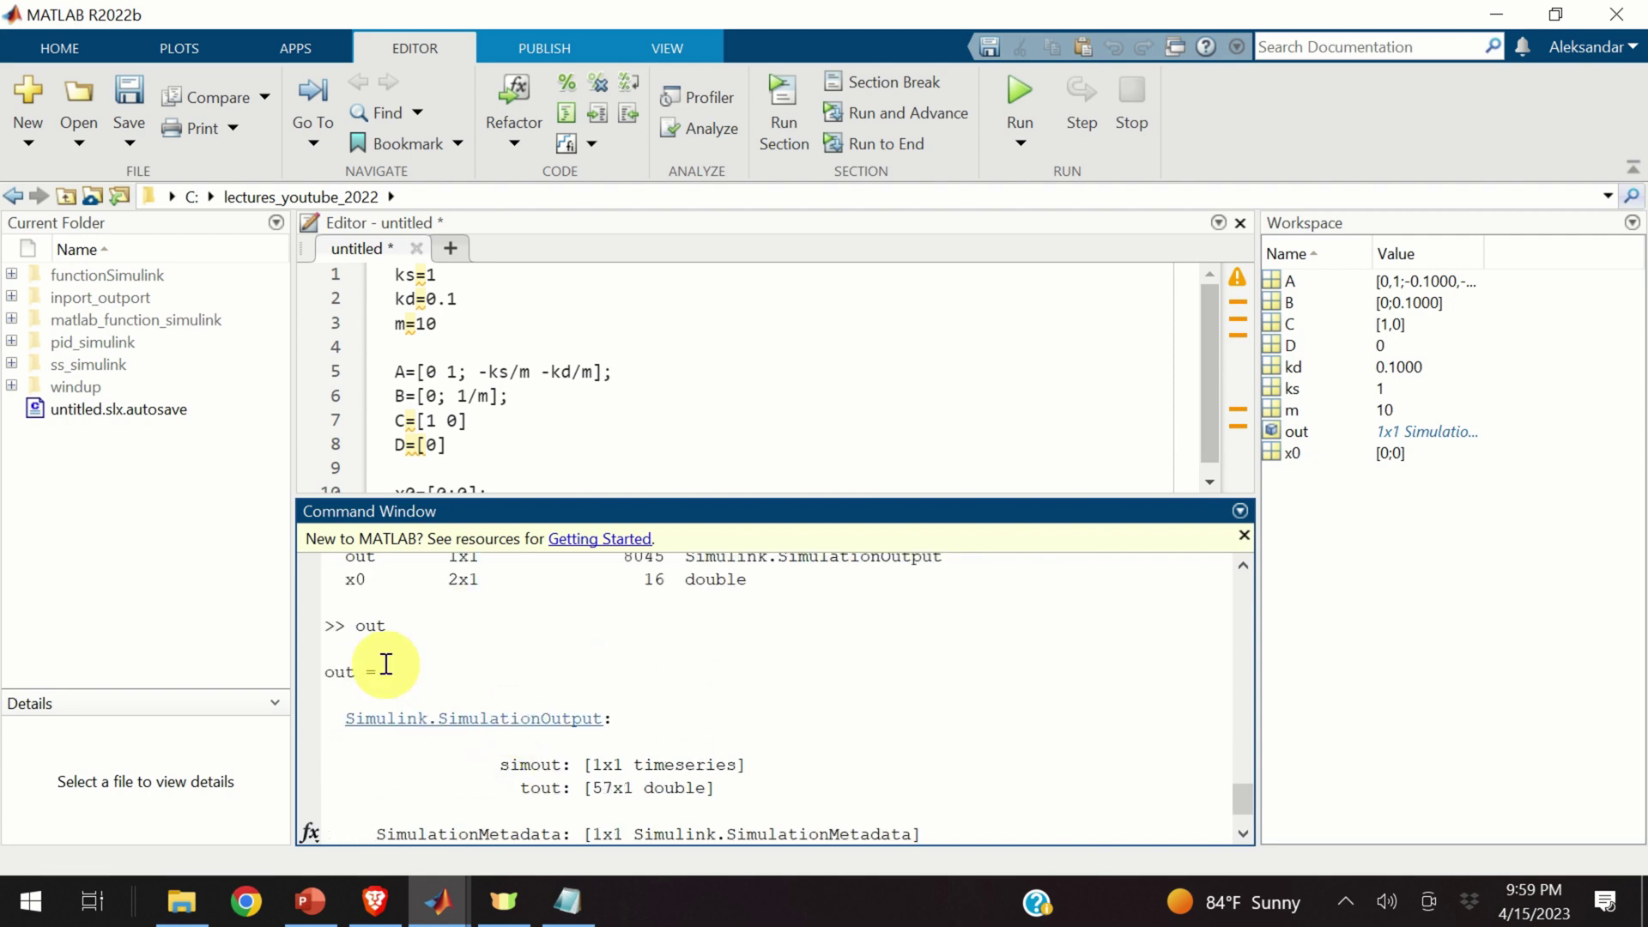
pyautogui.scroll(-1, 429, 635)
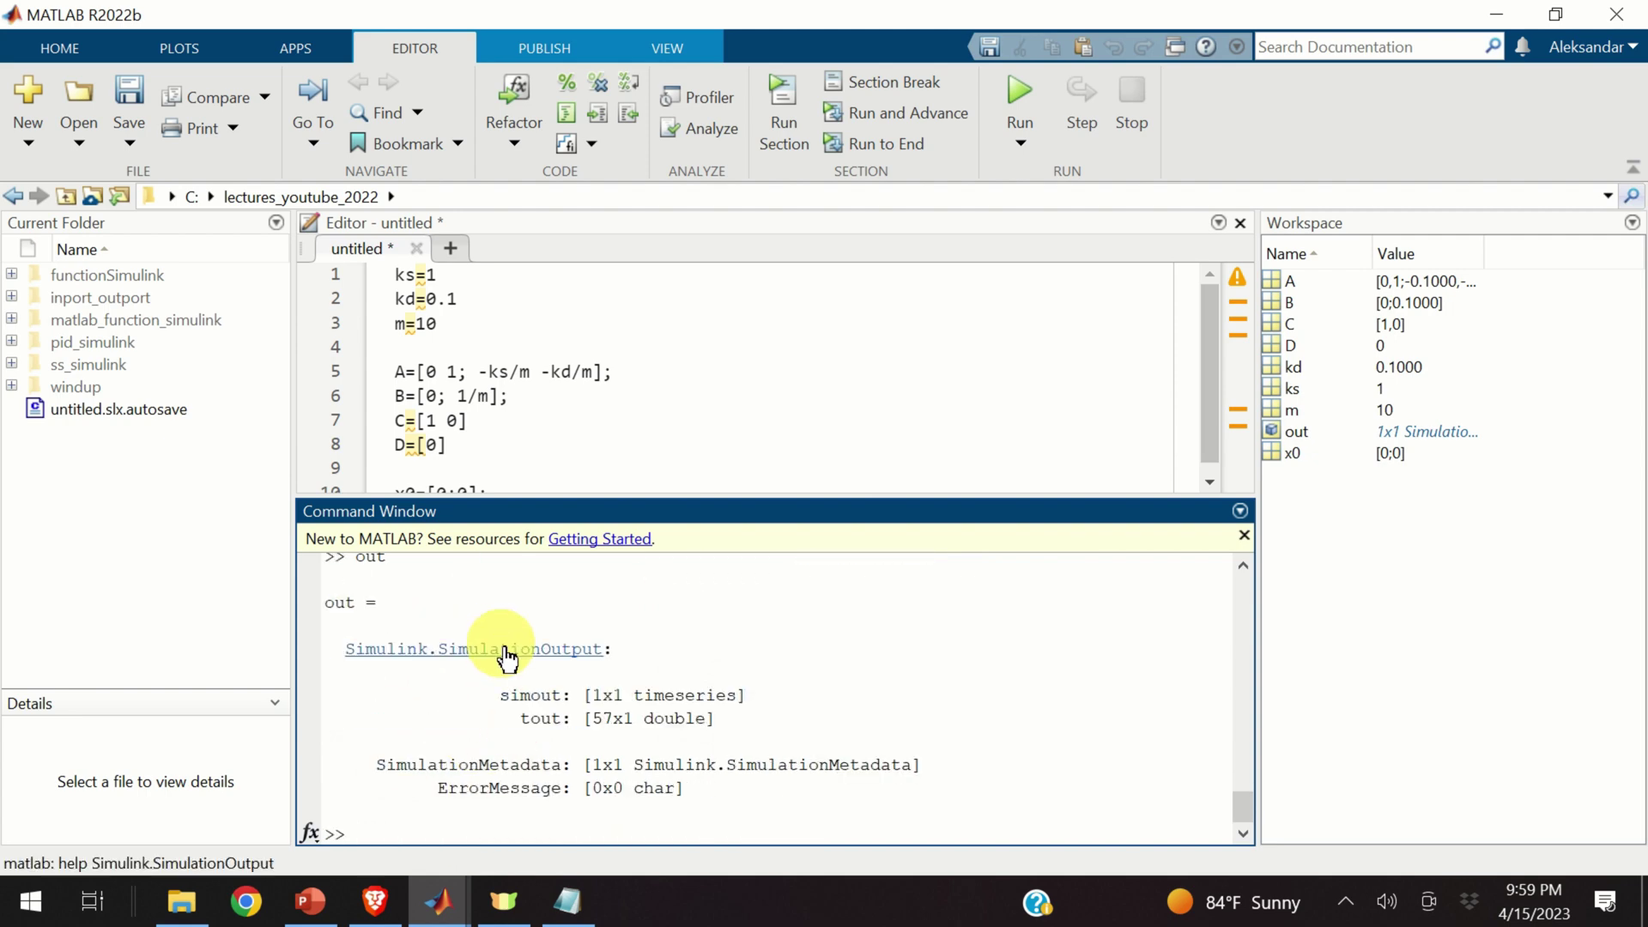
pyautogui.doubleClick(558, 694)
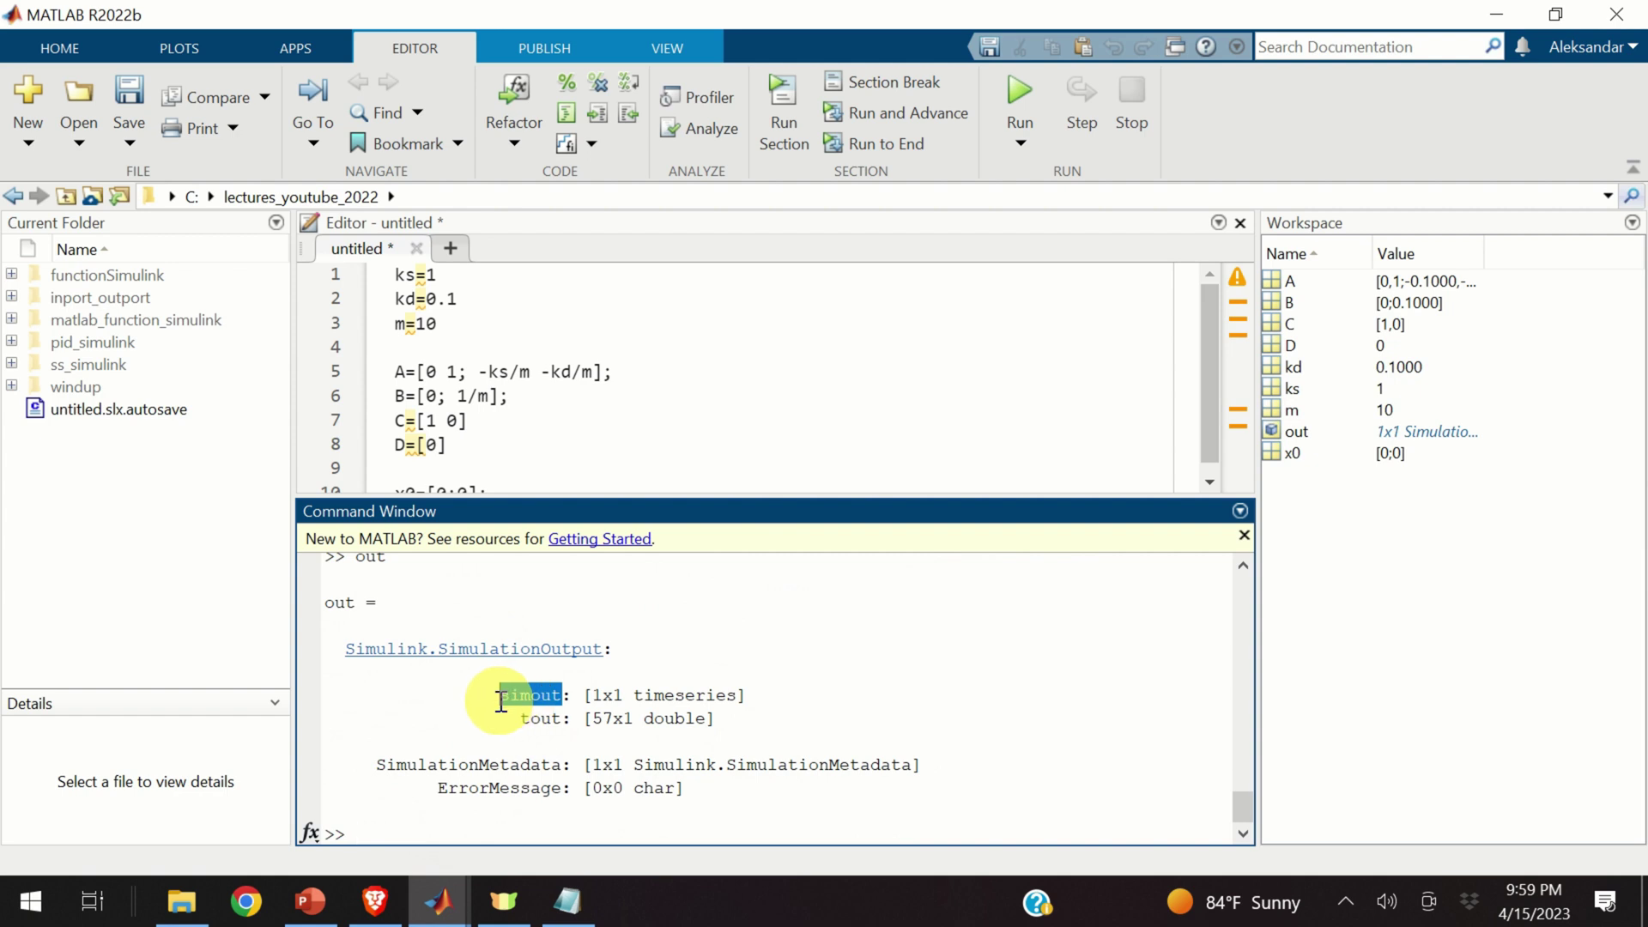
pyautogui.click(527, 829)
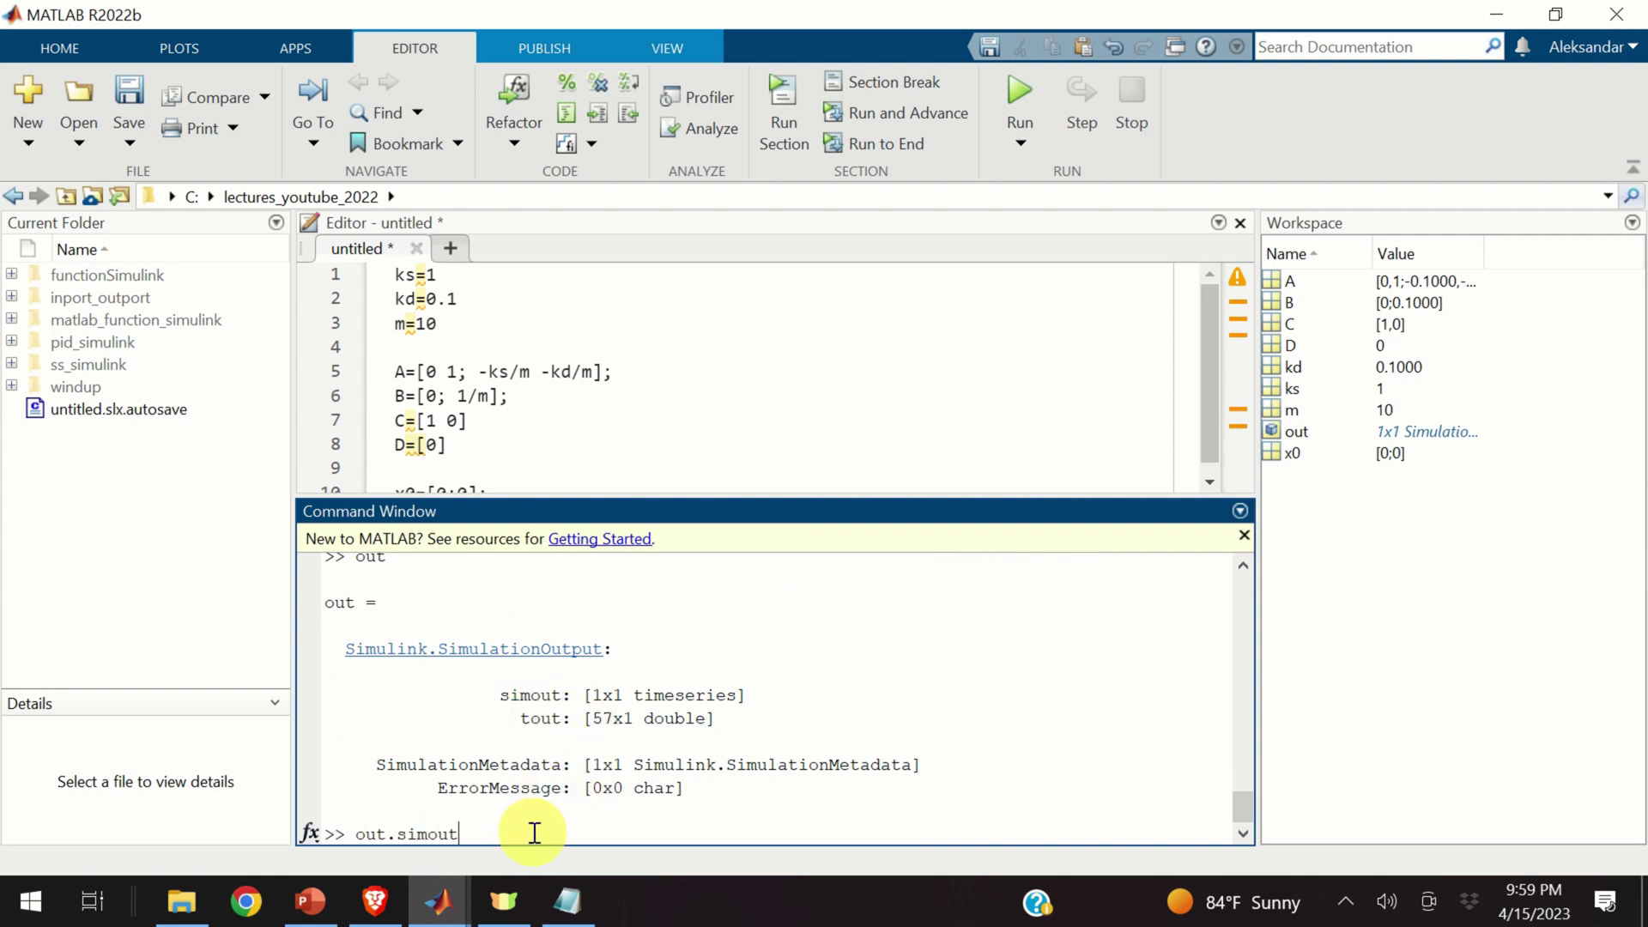
pyautogui.write('out.simout')
pyautogui.press('Return')
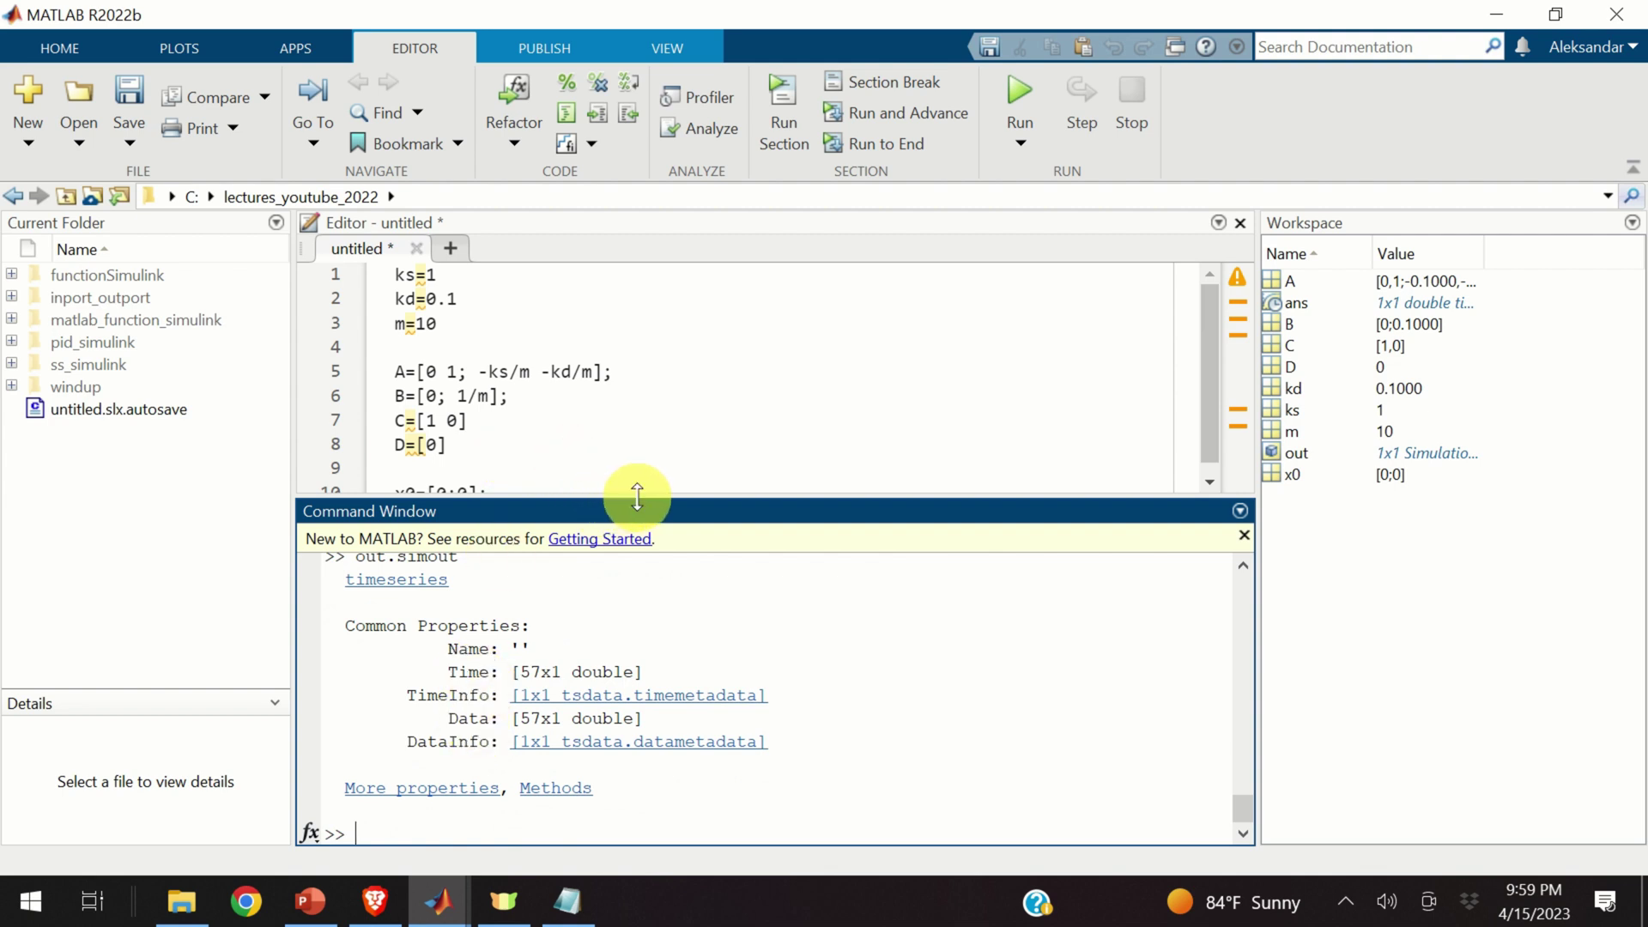
# - Append figure(1) and hold on to the script and begin a plot(simout) line
pyautogui.moveTo(631, 498); pyautogui.dragTo(626, 592)
pyautogui.click(570, 487)
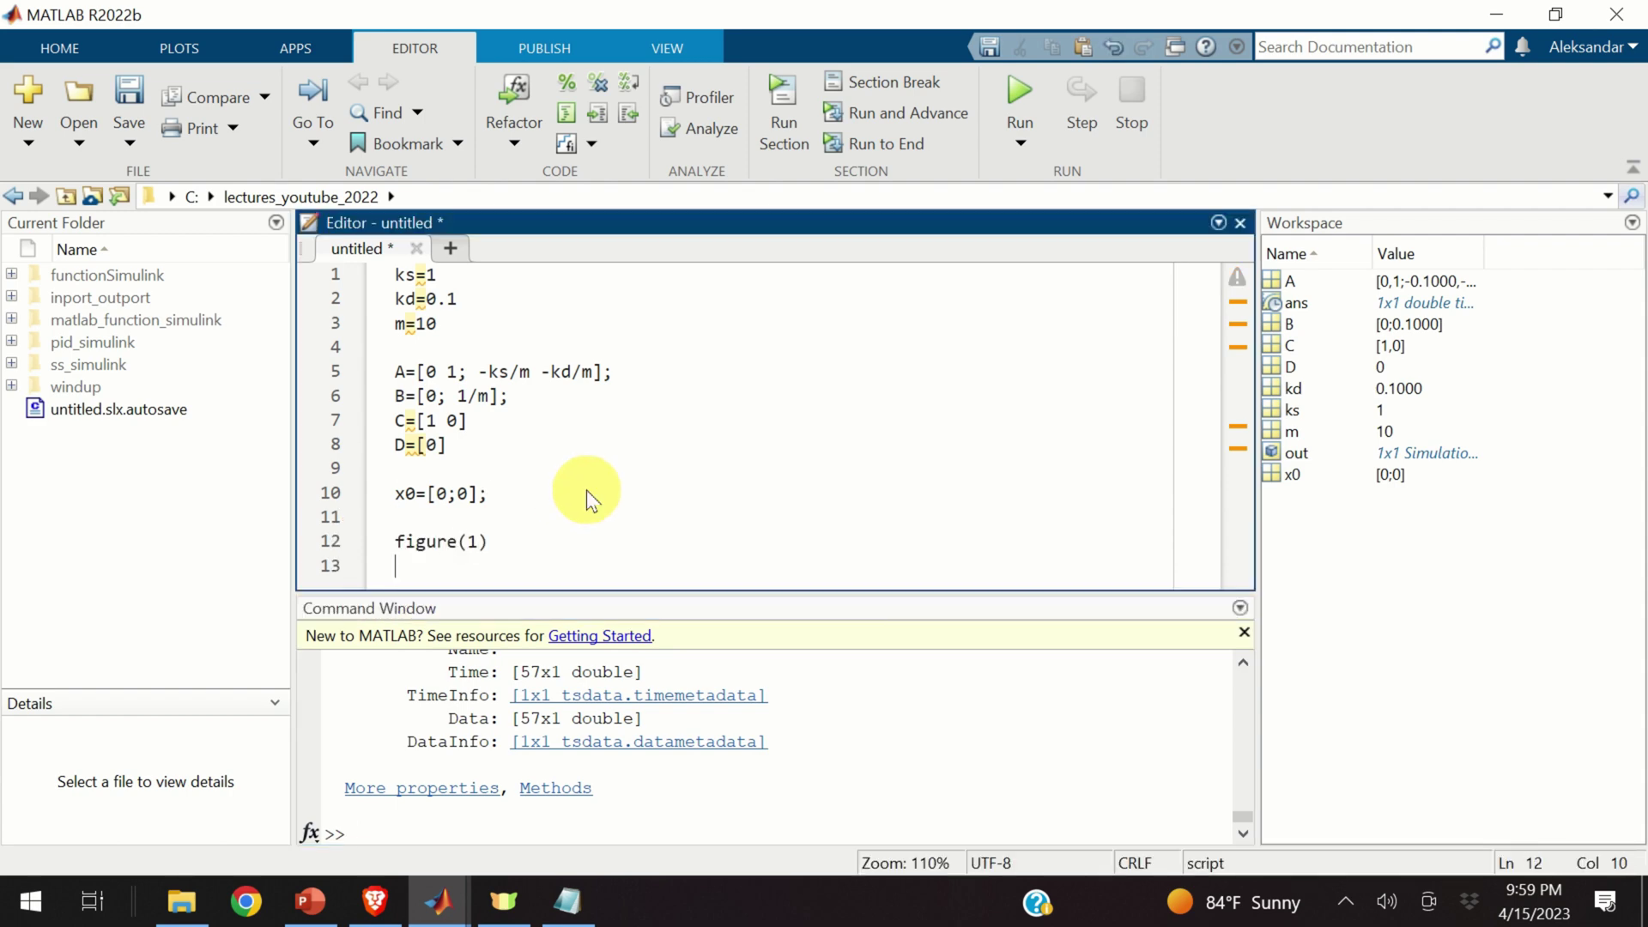
pyautogui.write('on')
pyautogui.press('Return')
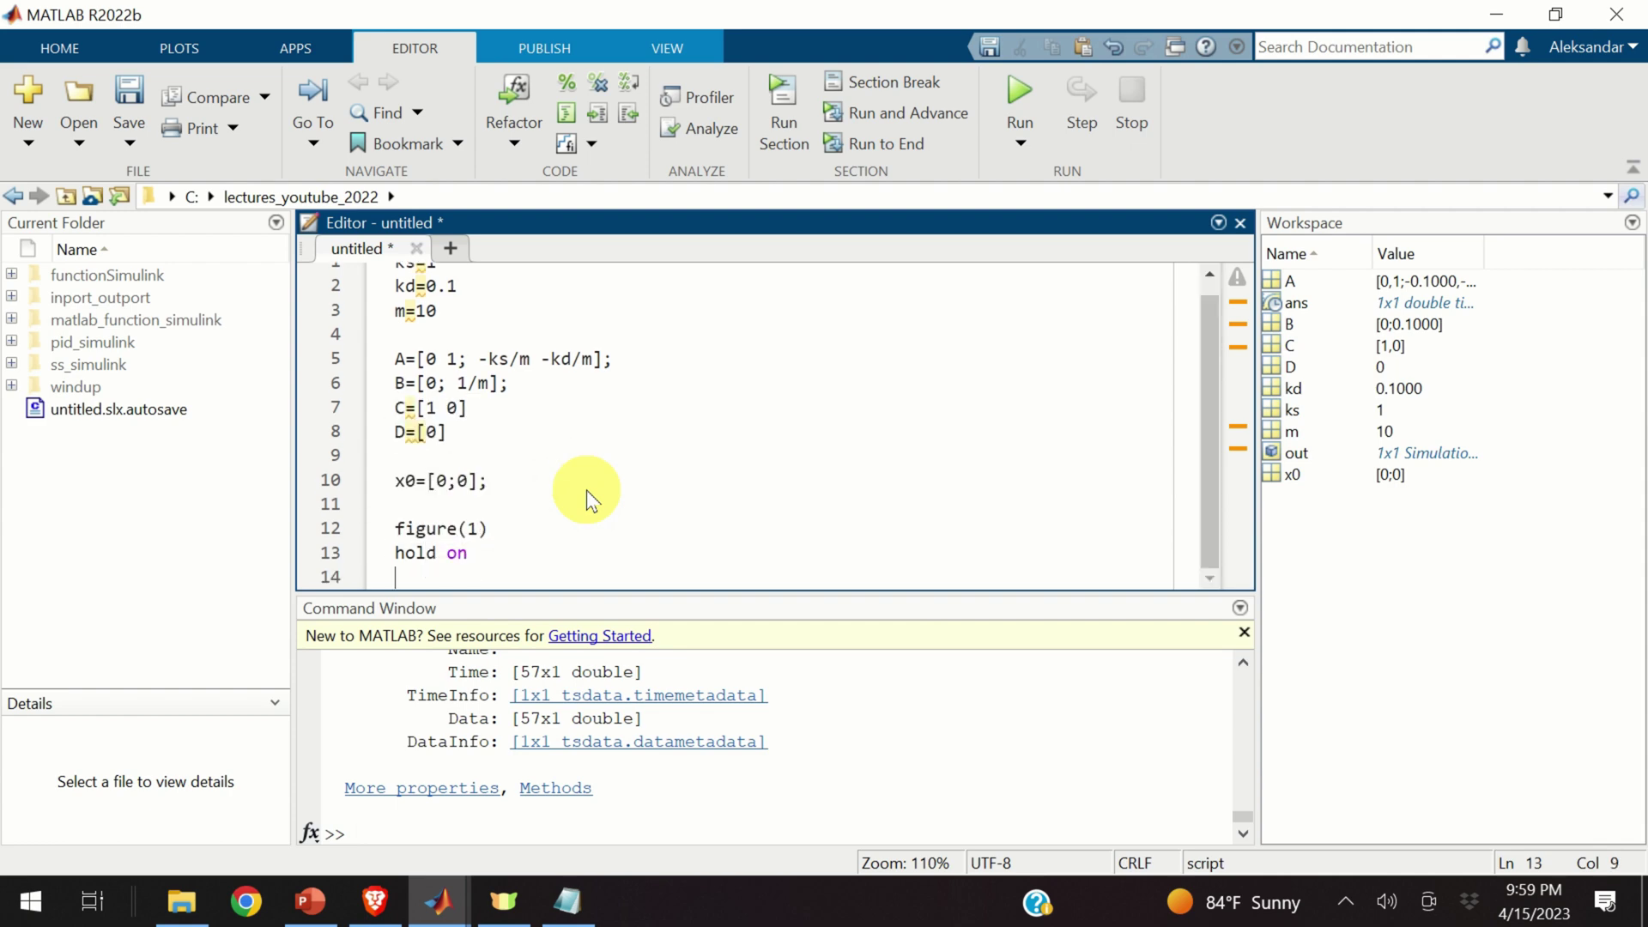
pyautogui.write('plot(simout')
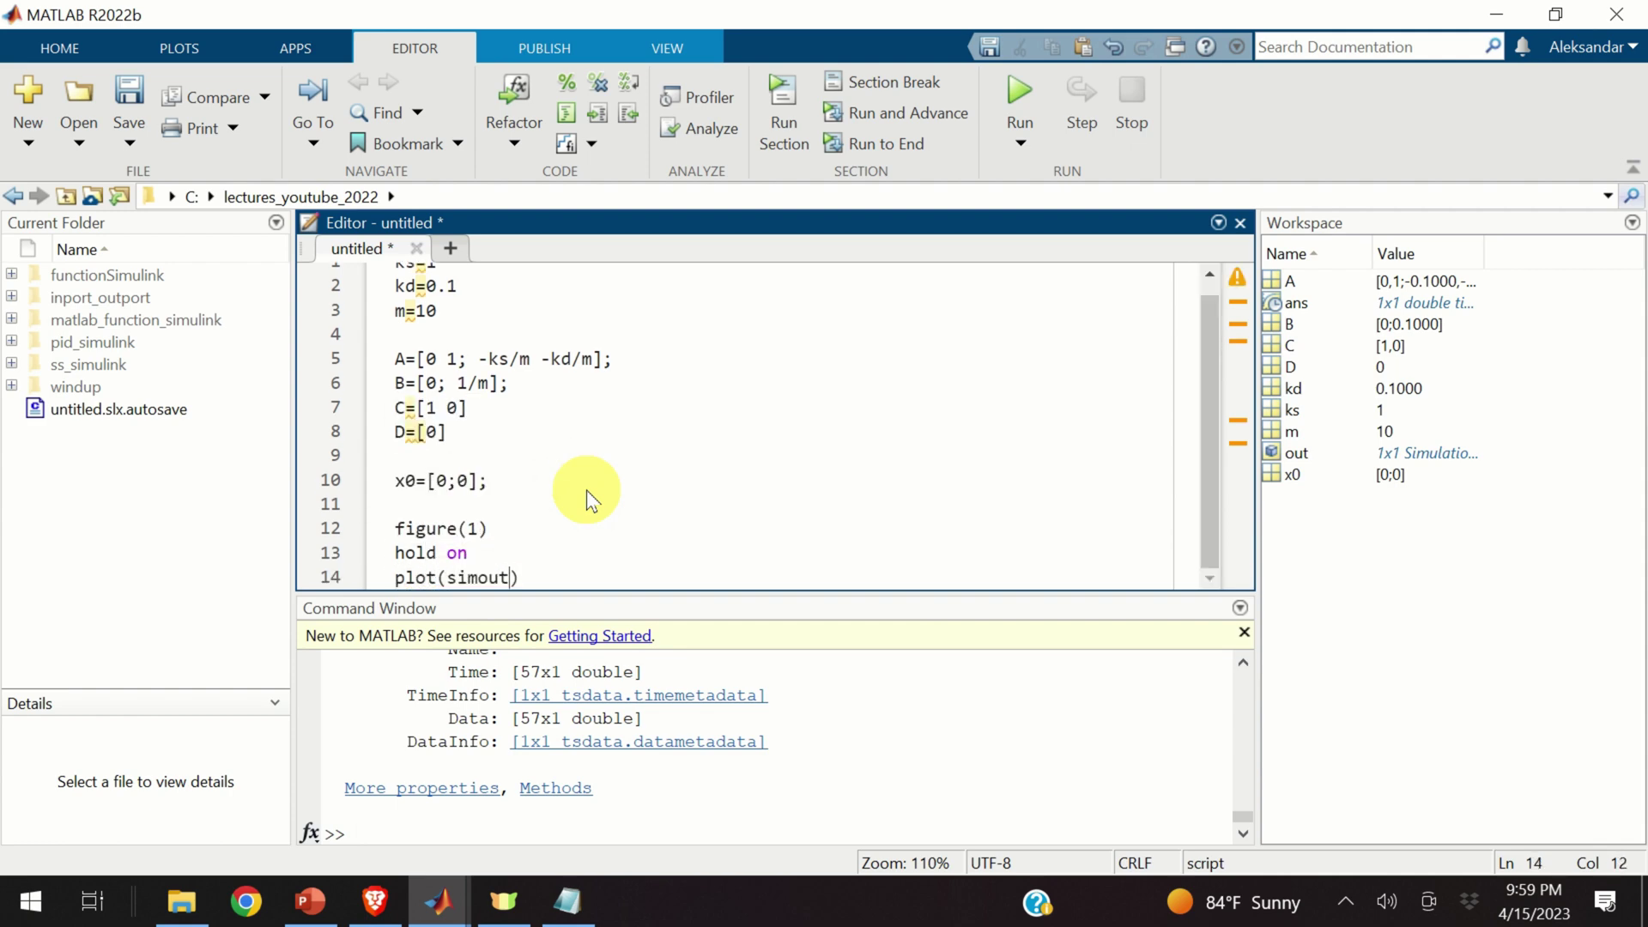
# - Correct the plot's first argument to out.simout.Time
pyautogui.scroll(3, 601, 686)
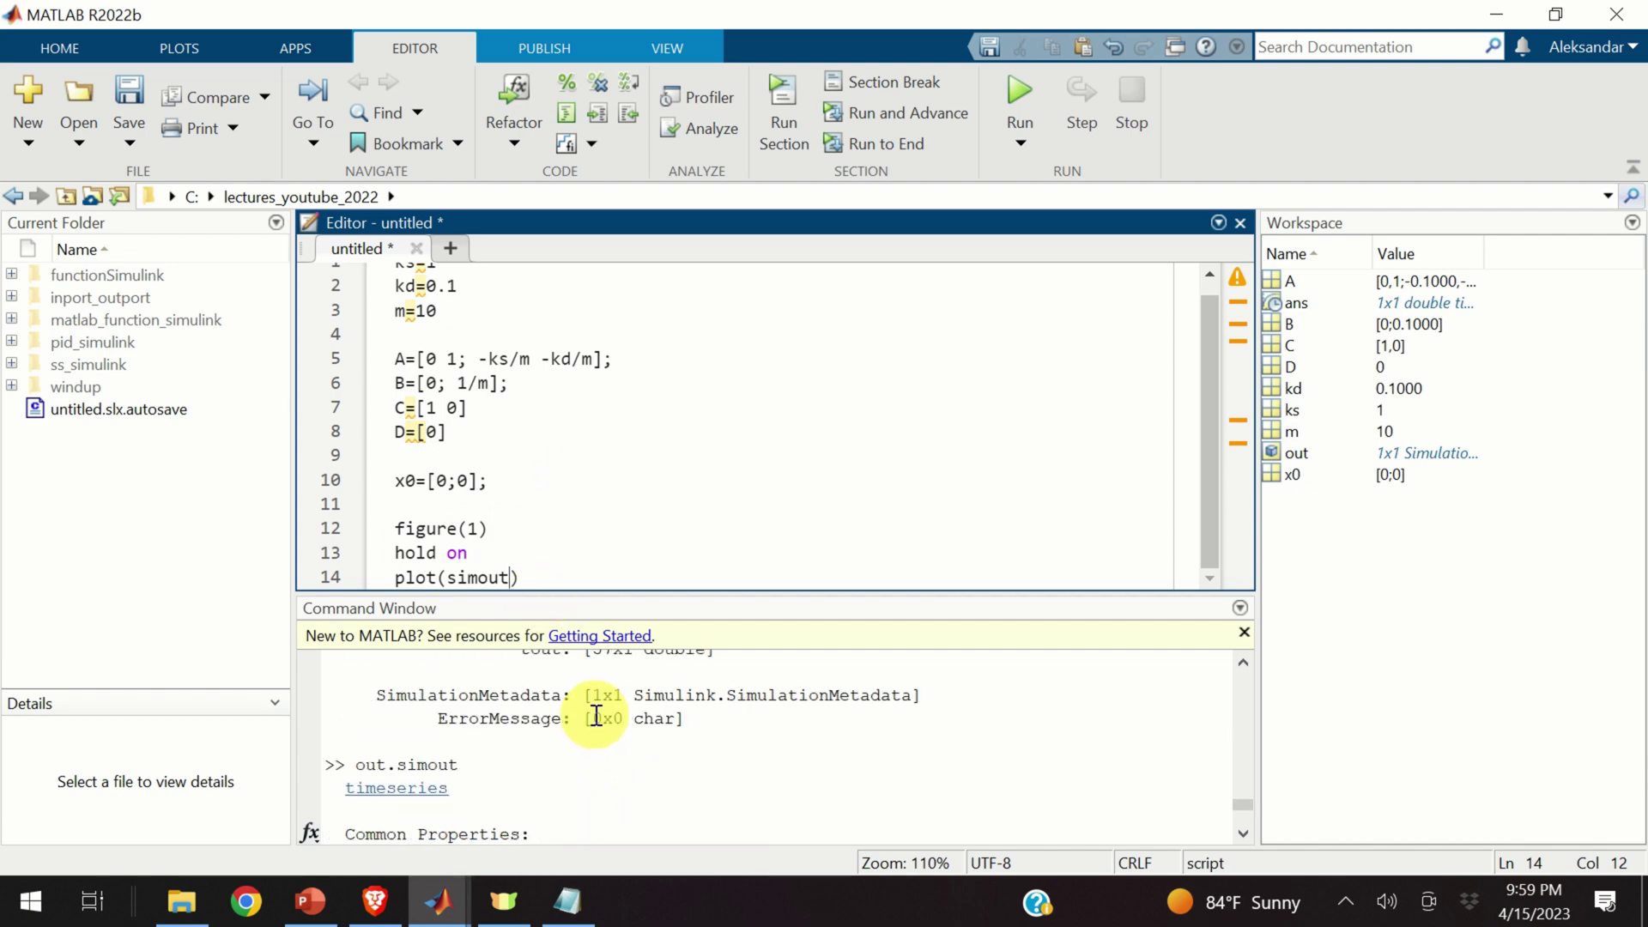
pyautogui.click(445, 575)
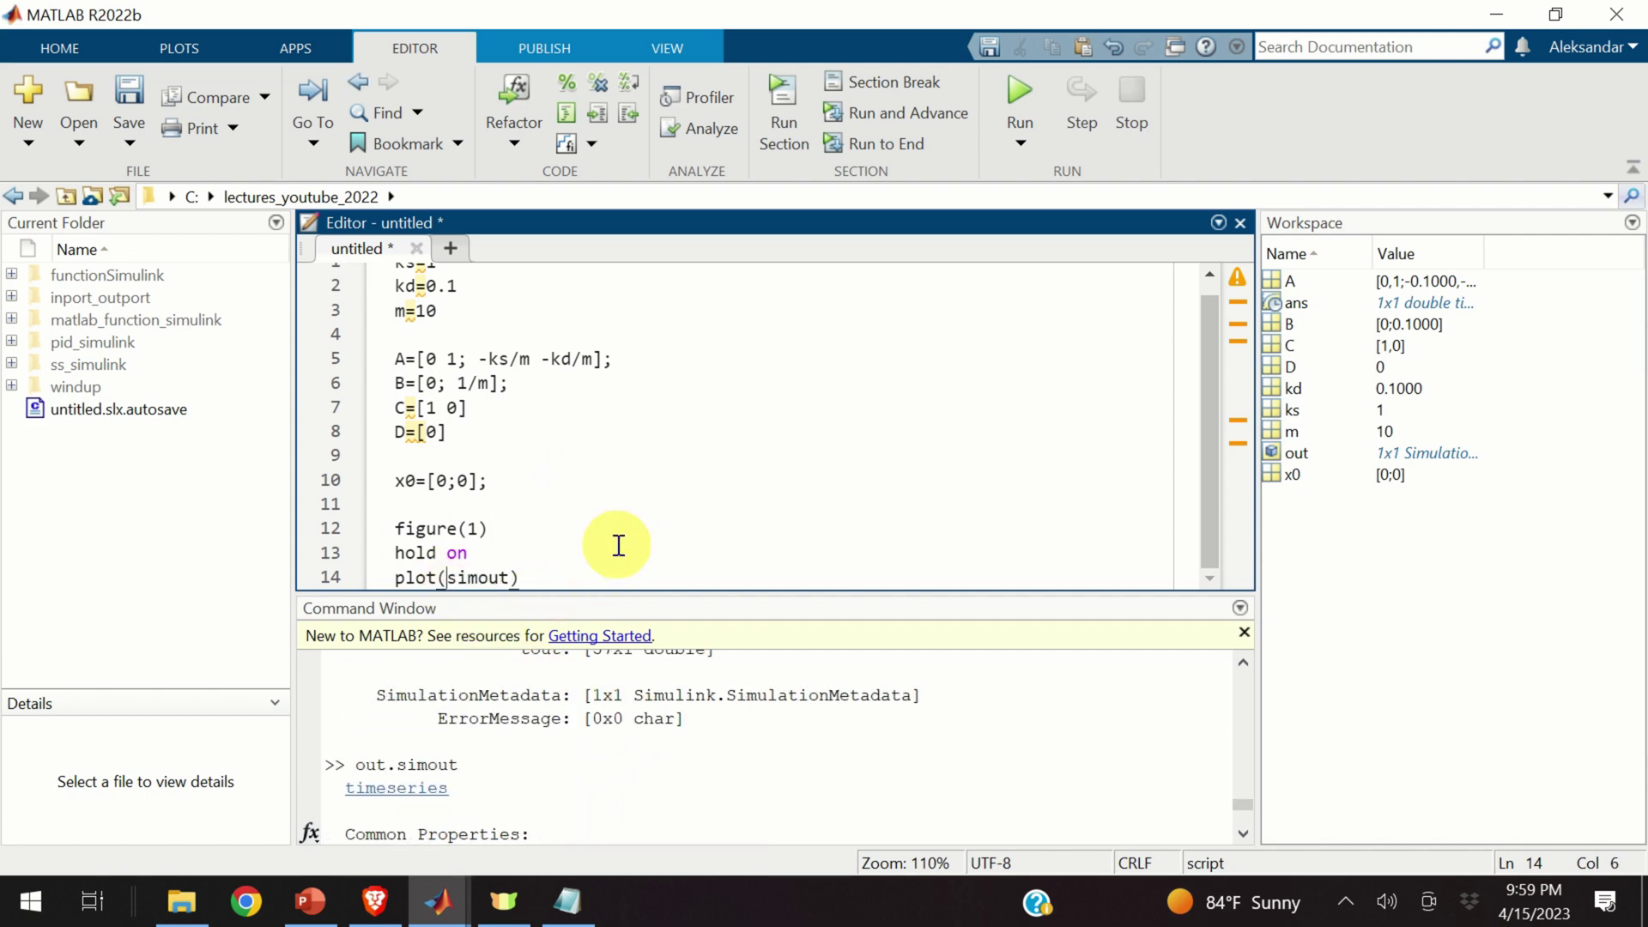
pyautogui.write('out.')
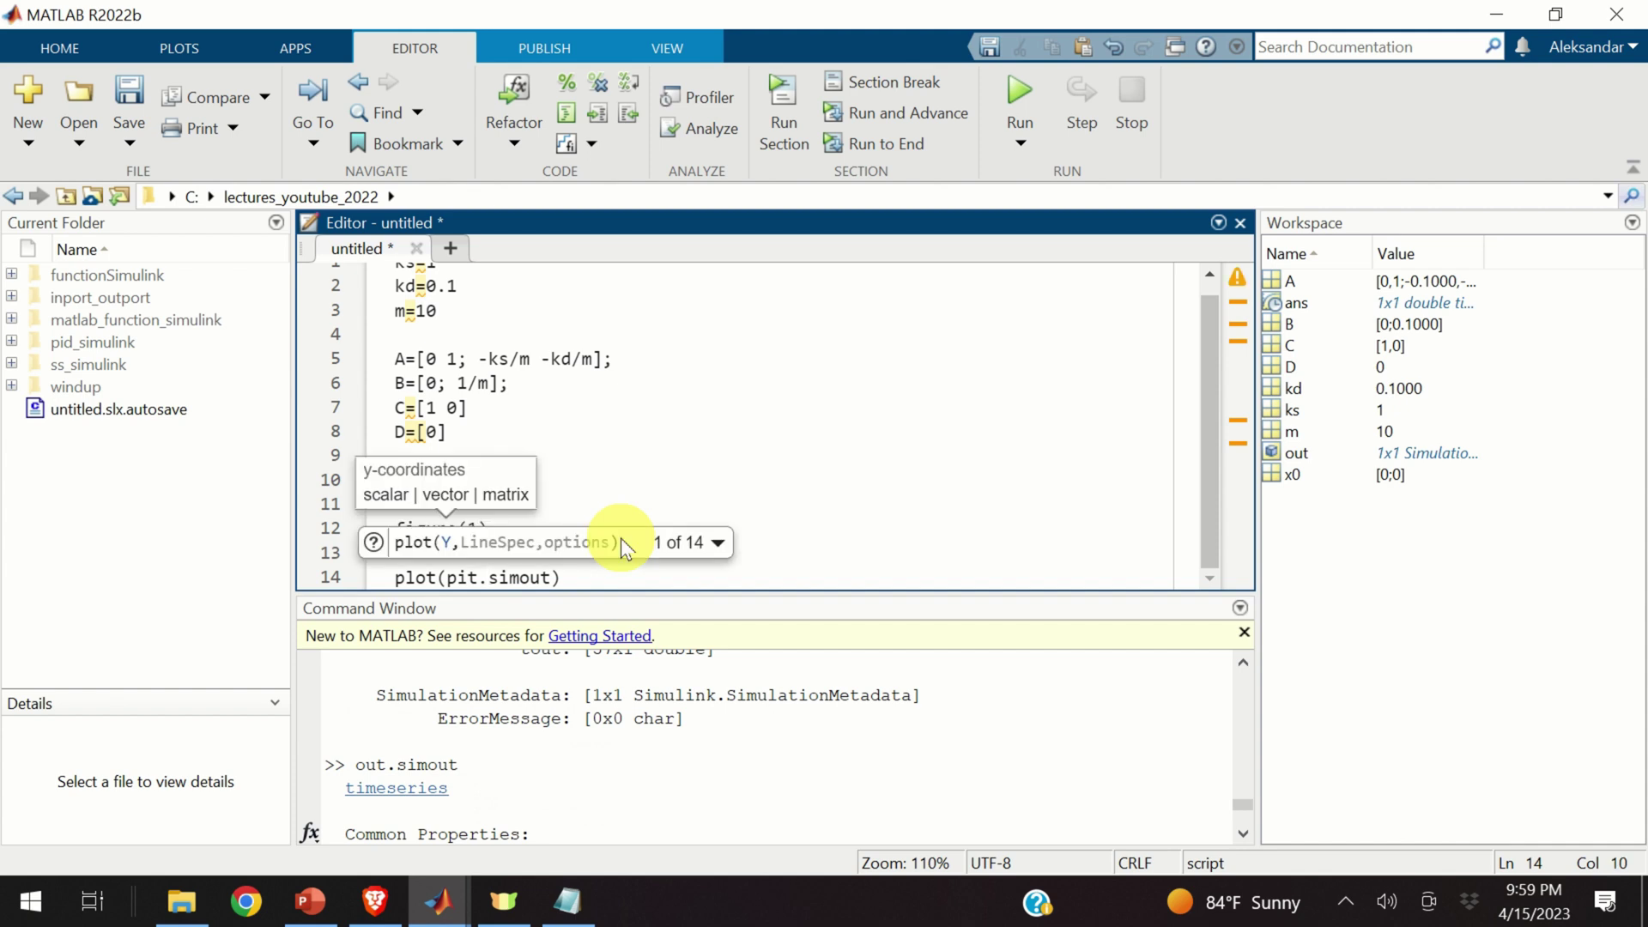
pyautogui.press('BackSpace')
pyautogui.press('BackSpace')
pyautogui.write('out.')
pyautogui.scroll(-2, 566, 782)
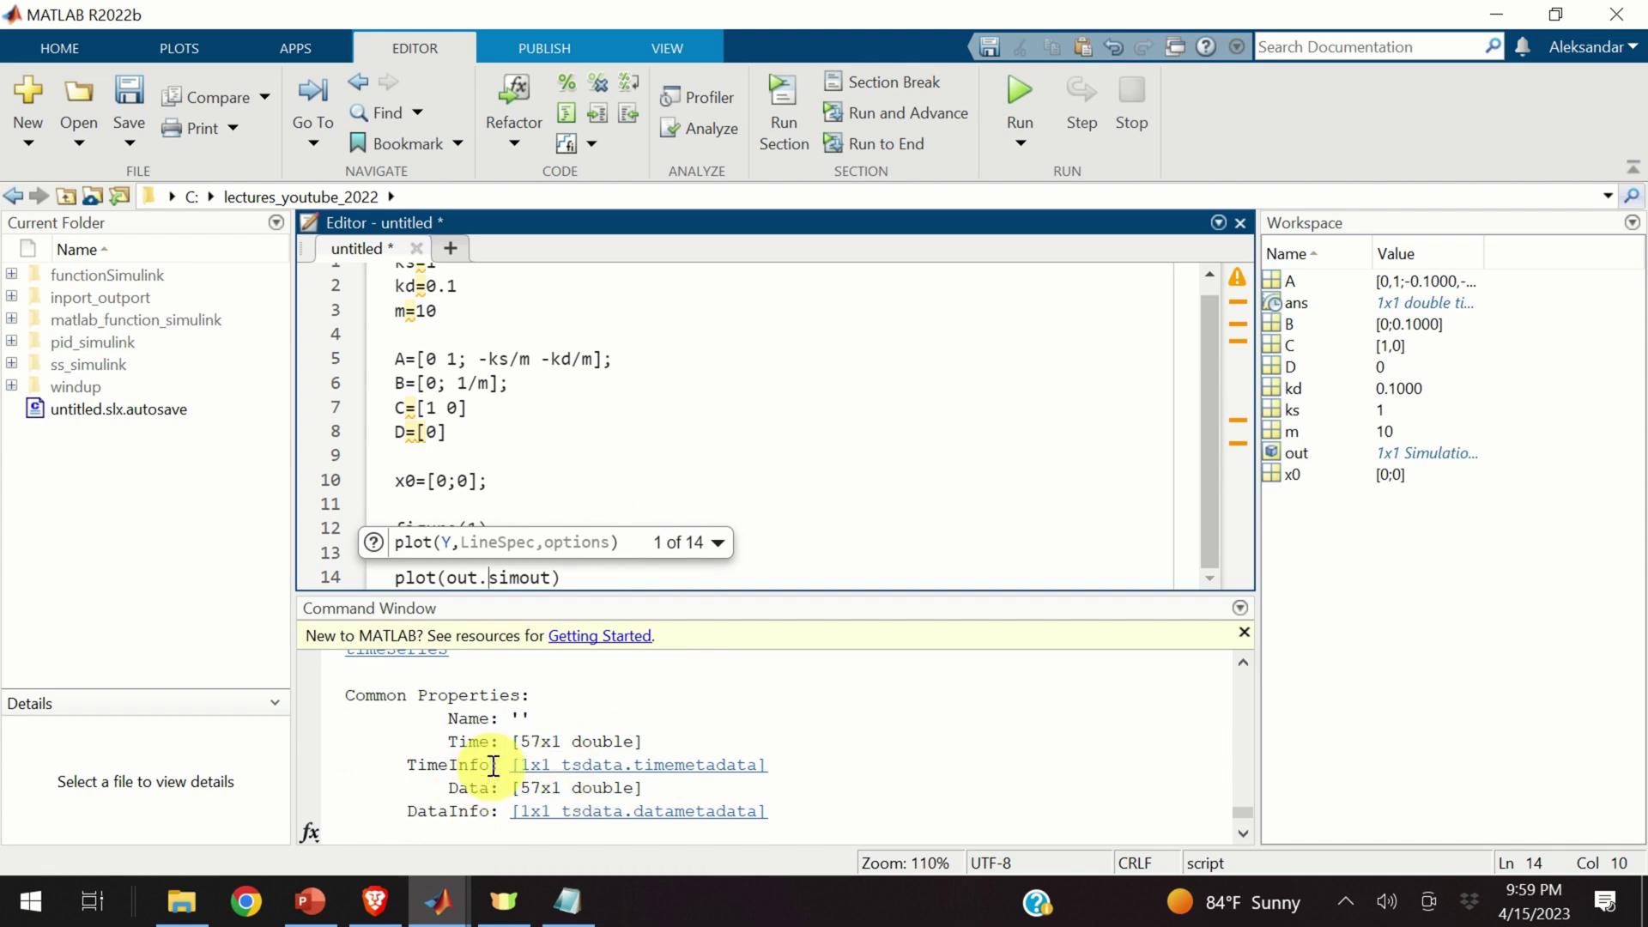
pyautogui.click(547, 575)
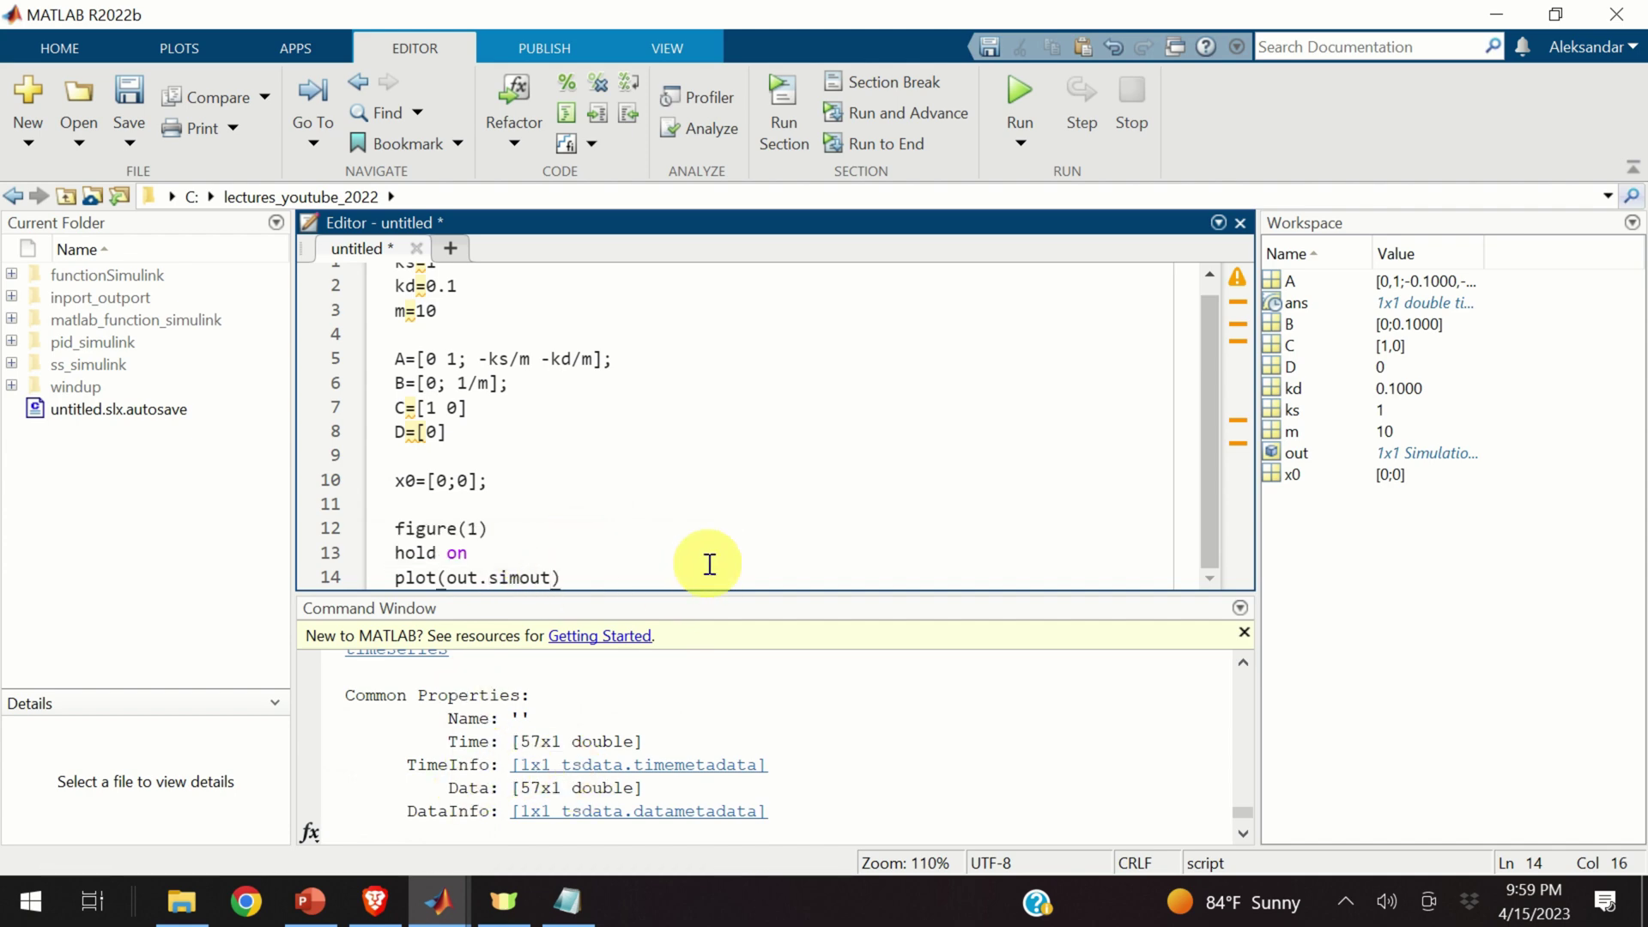
pyautogui.write('.T')
pyautogui.write('iem')
pyautogui.press('BackSpace')
pyautogui.press('BackSpace')
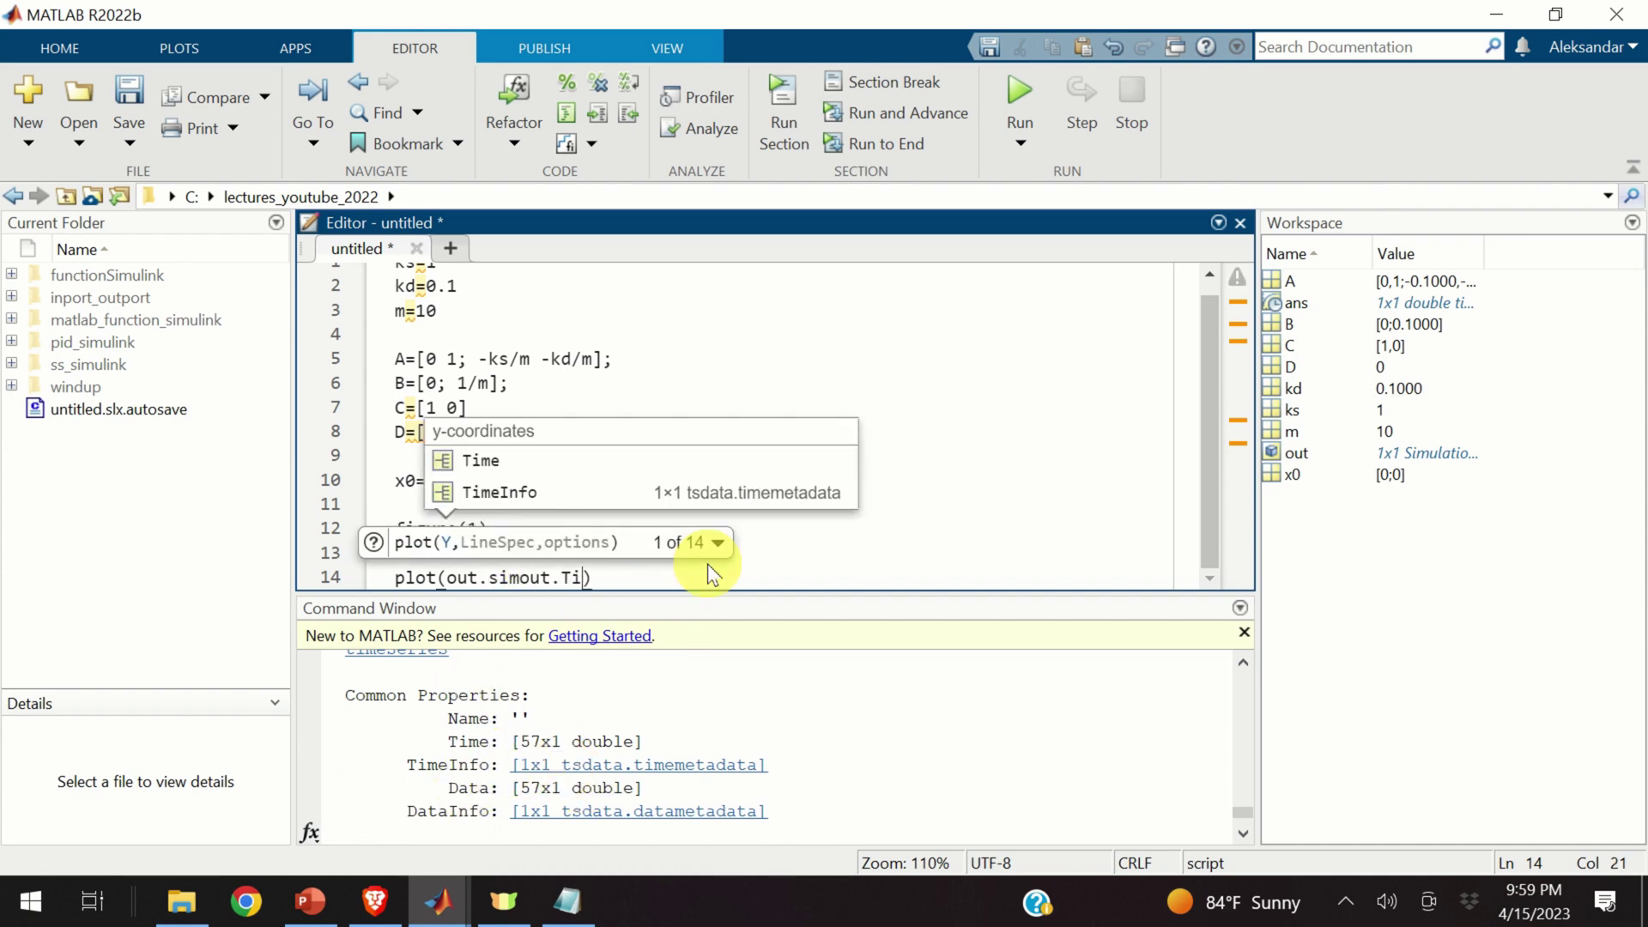
pyautogui.write('me')
pyautogui.press('BackSpace')
pyautogui.write('x0')
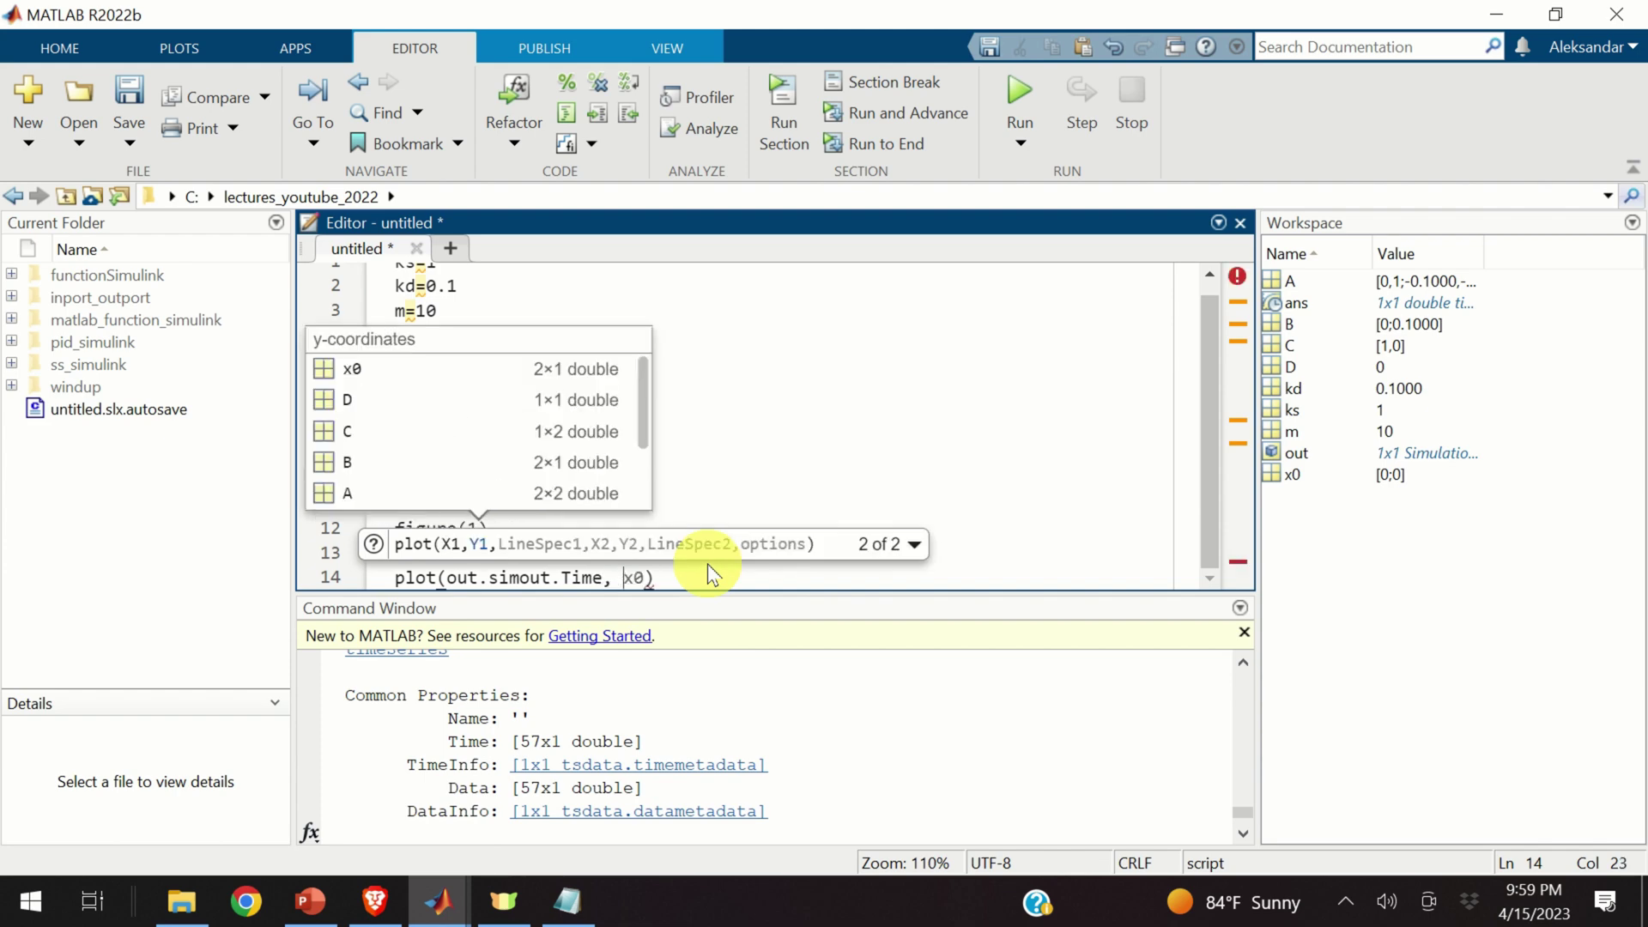
pyautogui.press('Delete')
pyautogui.press('Delete')
# - Copy out.simout.Time in as the second argument: plot(out.simout.Time, out.simout.Time)
pyautogui.doubleClick(580, 576)
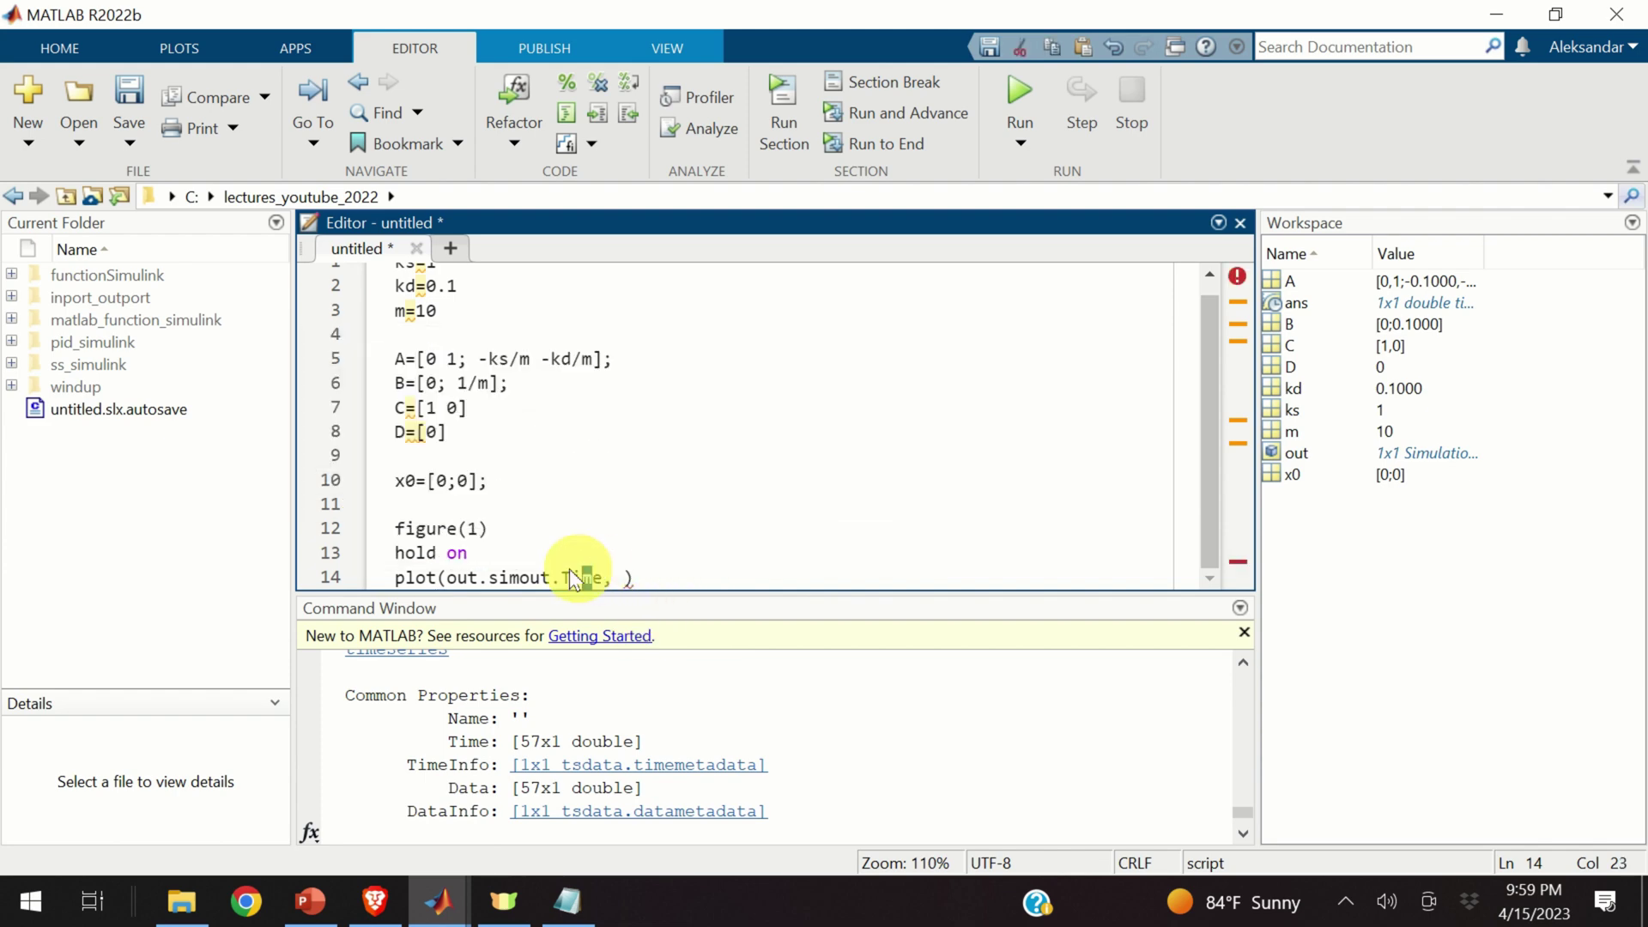
pyautogui.moveTo(590, 574); pyautogui.dragTo(455, 594)
pyautogui.click(624, 575)
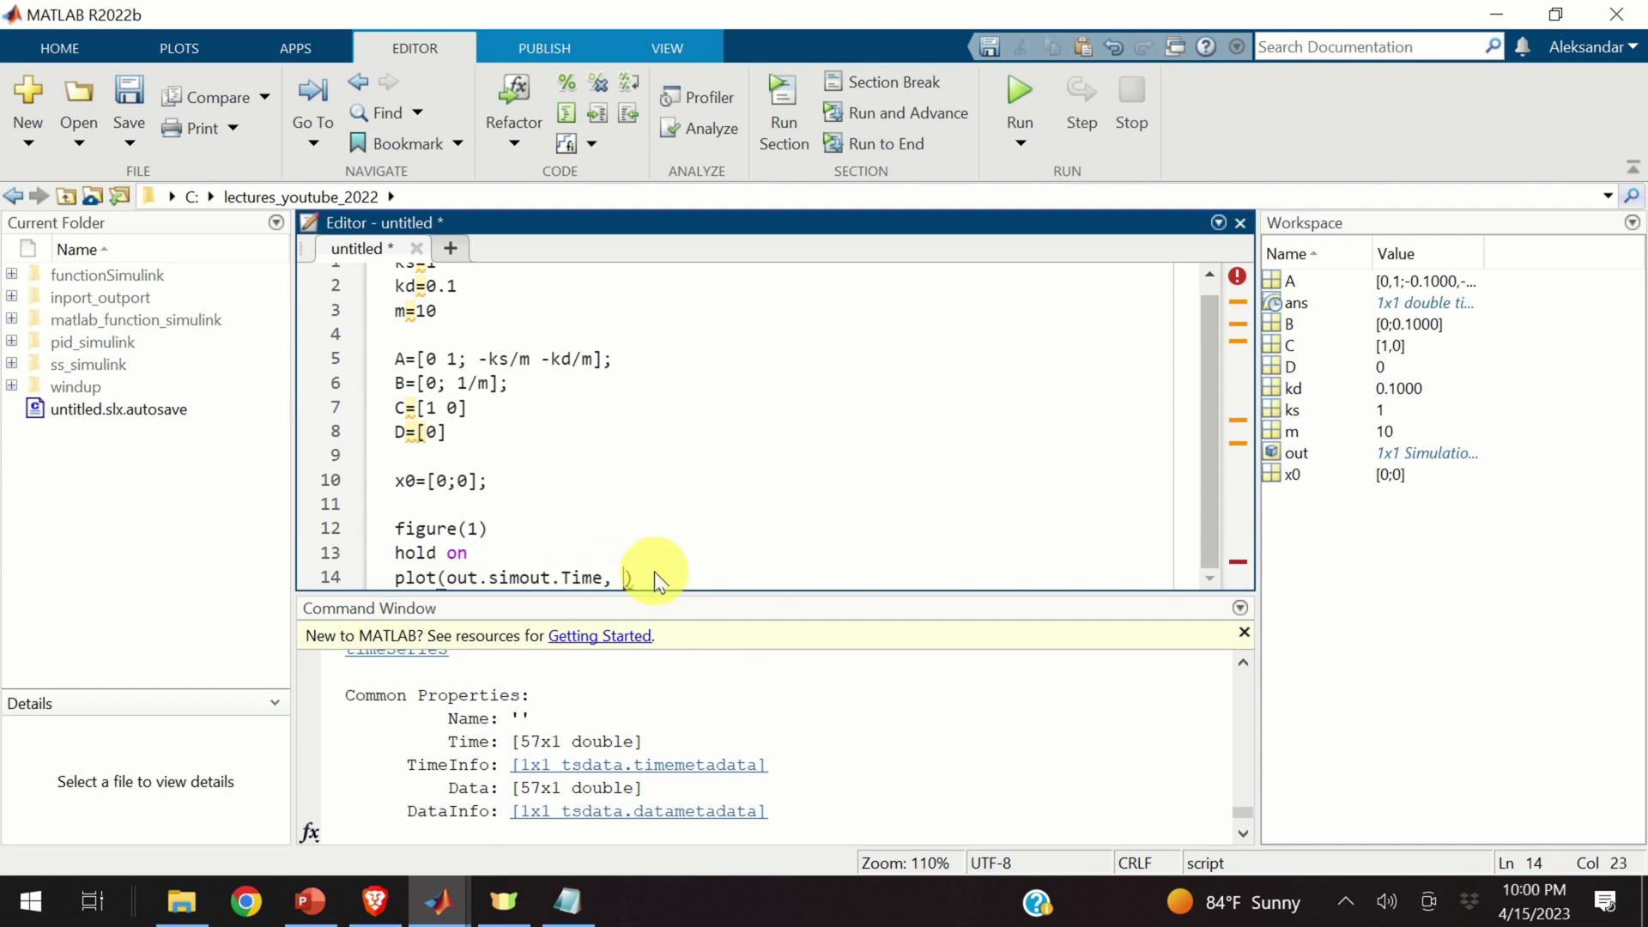
pyautogui.write('out.simout.Time')
pyautogui.click(747, 575)
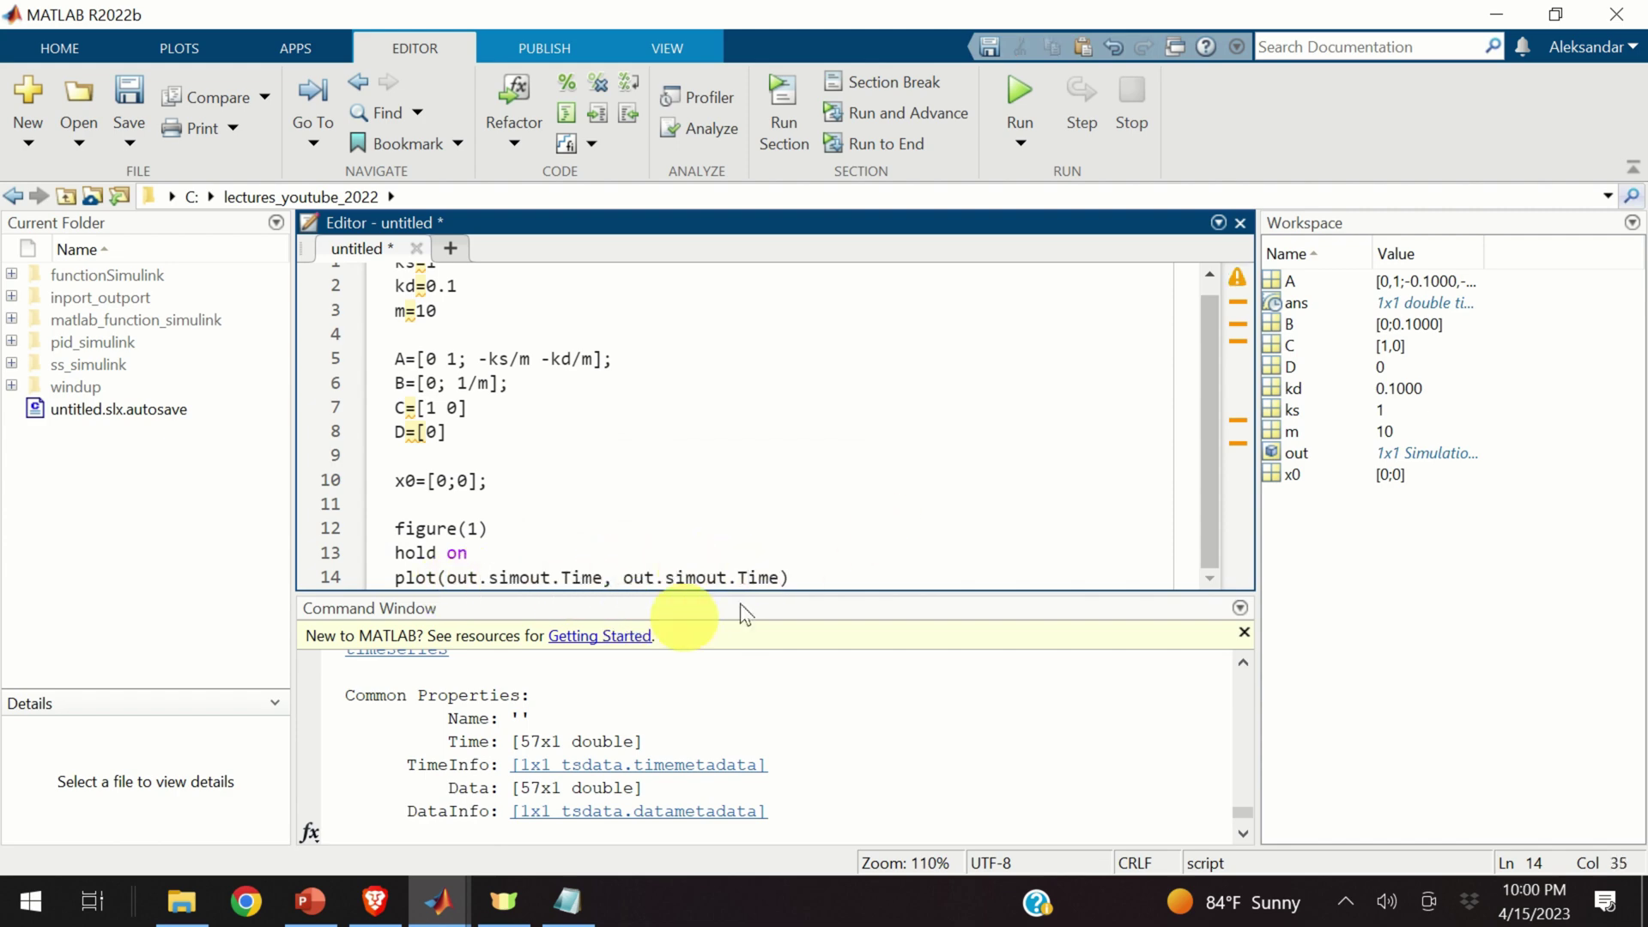
pyautogui.tripleClick(778, 569)
pyautogui.click(846, 578)
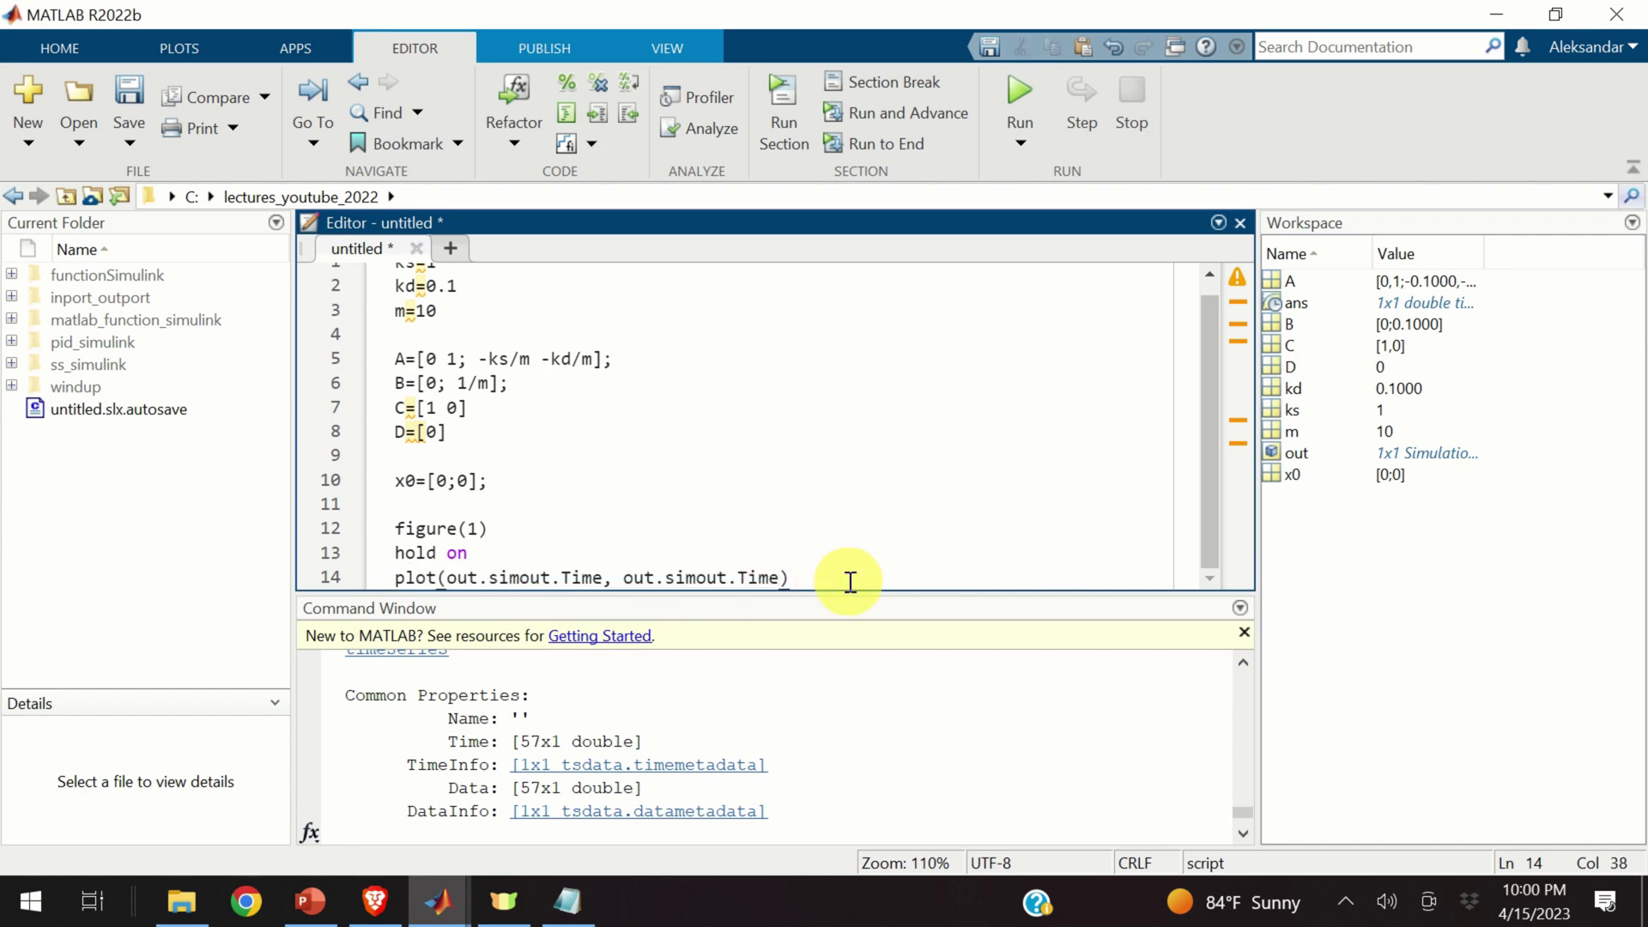
# - Change the second argument to out.simout.Data and evaluate lines 12–14 to draw Figure 1
pyautogui.write('Data')
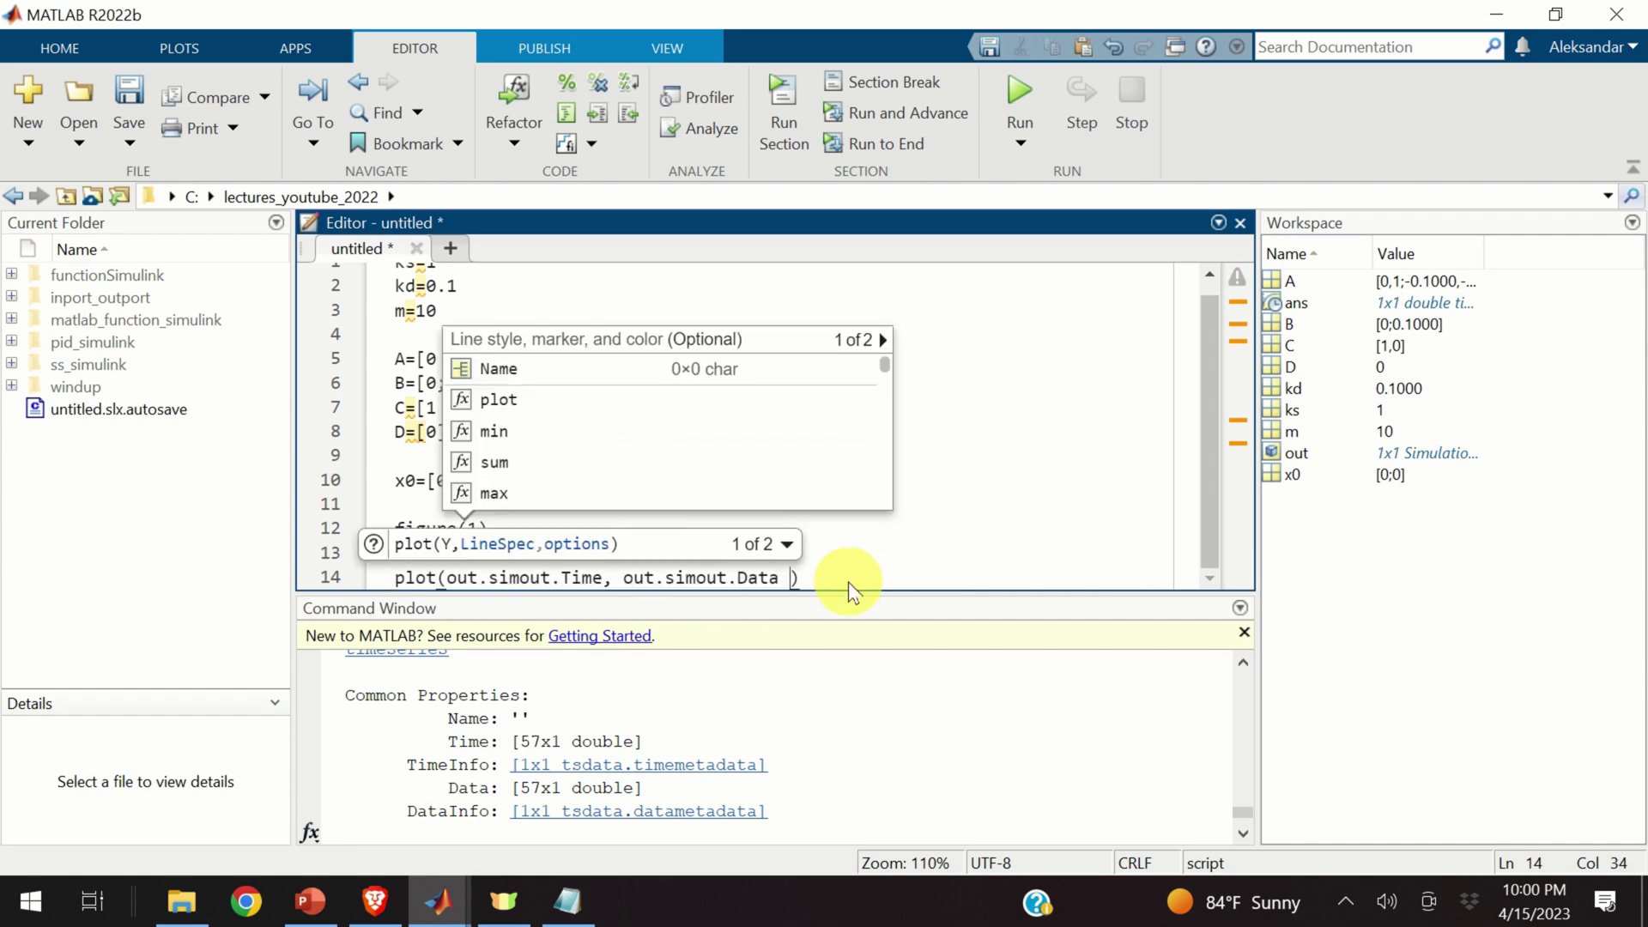
pyautogui.press('BackSpace')
pyautogui.click(859, 573)
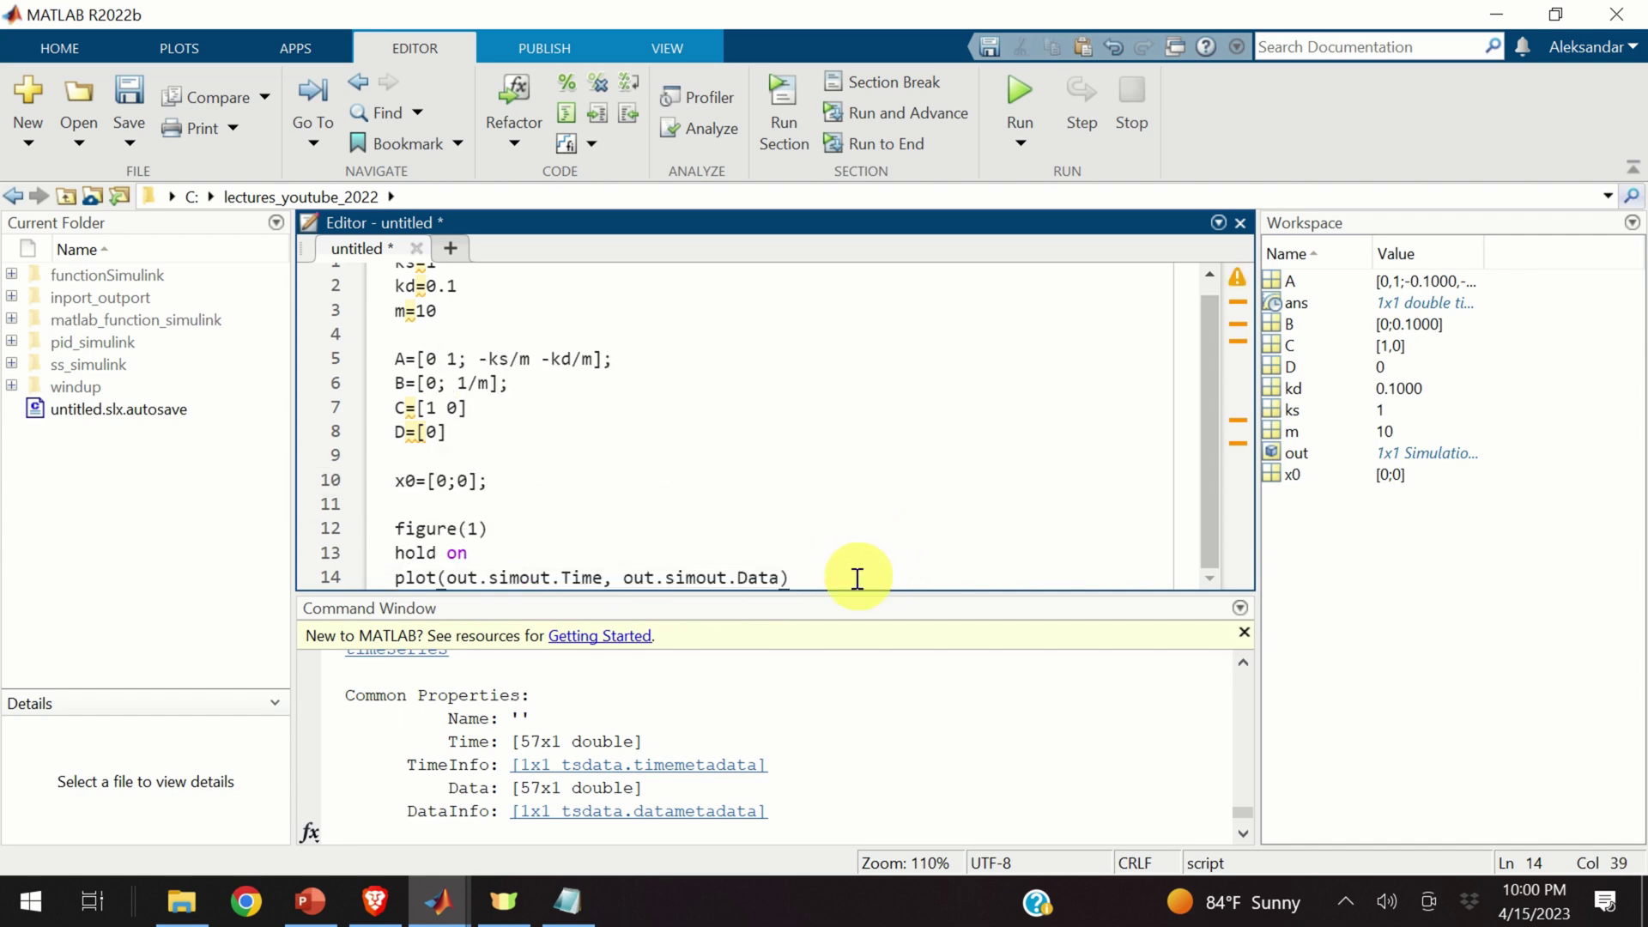
pyautogui.moveTo(856, 577); pyautogui.dragTo(369, 532)
pyautogui.rightClick(439, 550)
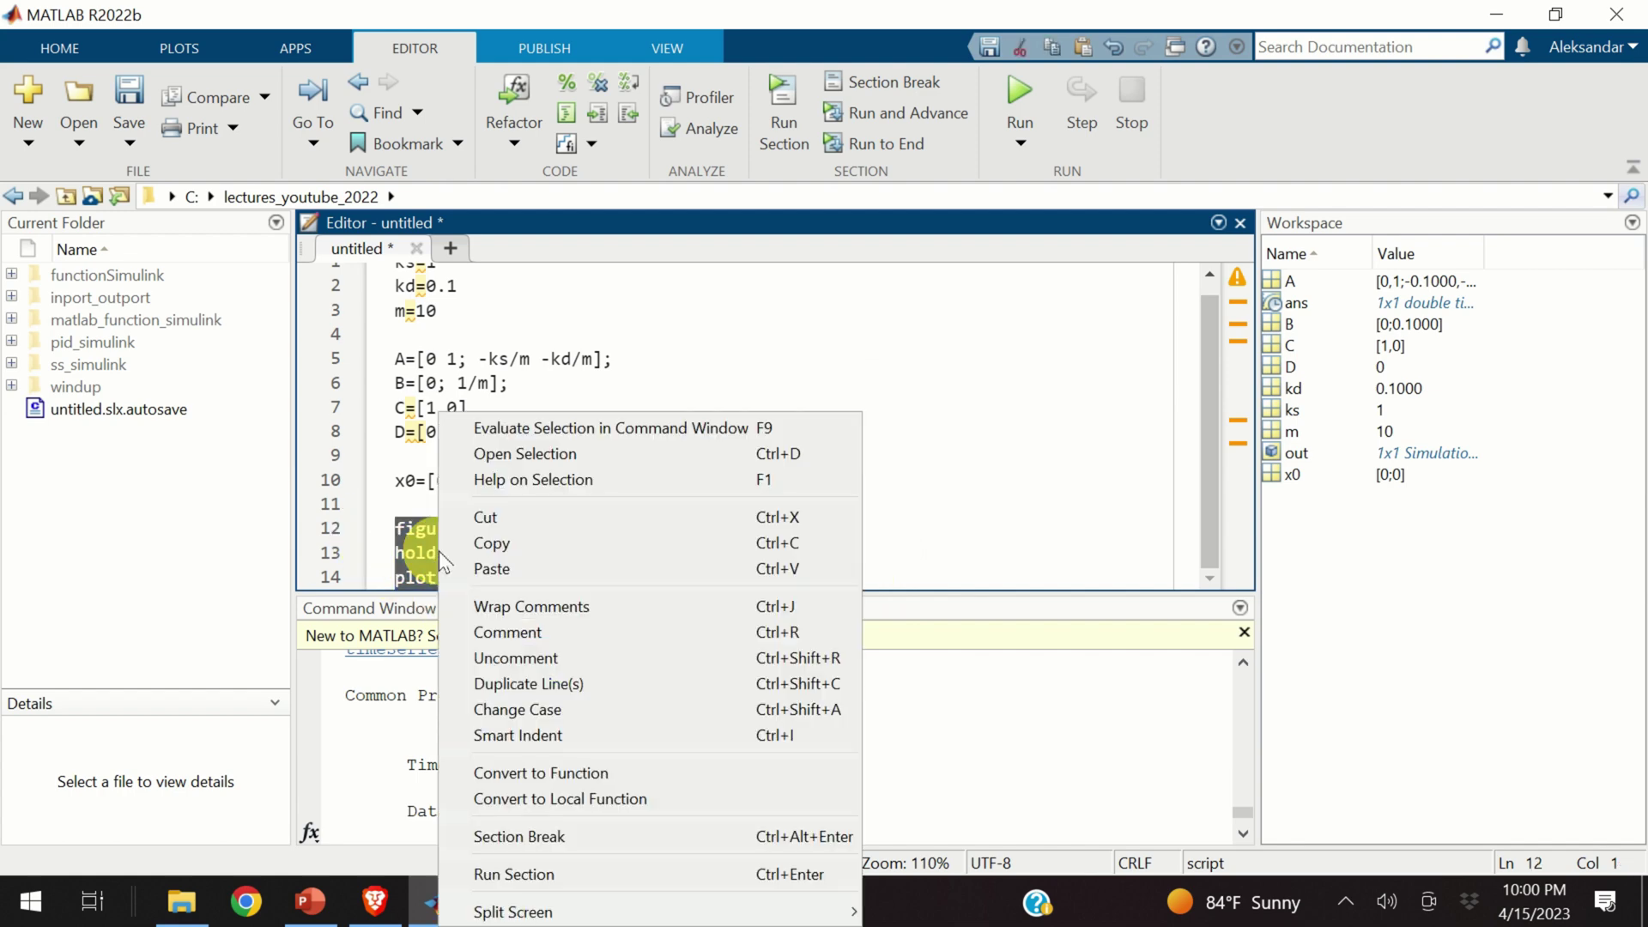
pyautogui.click(641, 429)
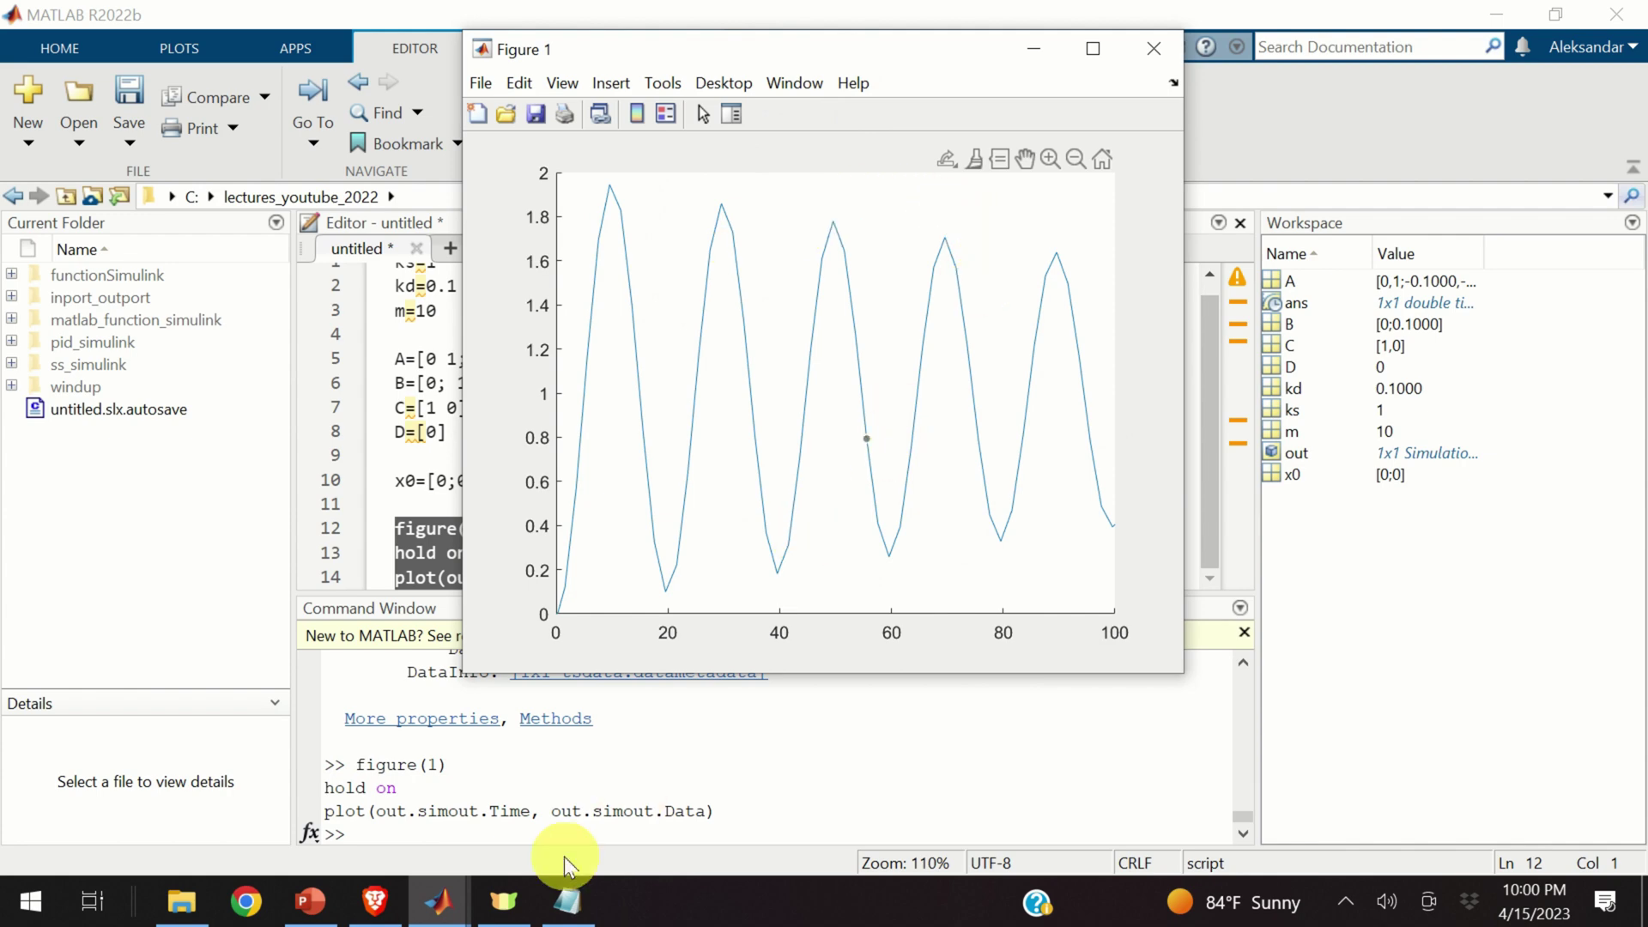
# - Define system1=ss(A,B,C,D) and timeVector=0:0.1:100 on lines 12–13
pyautogui.moveTo(437, 901)
pyautogui.click(702, 816)
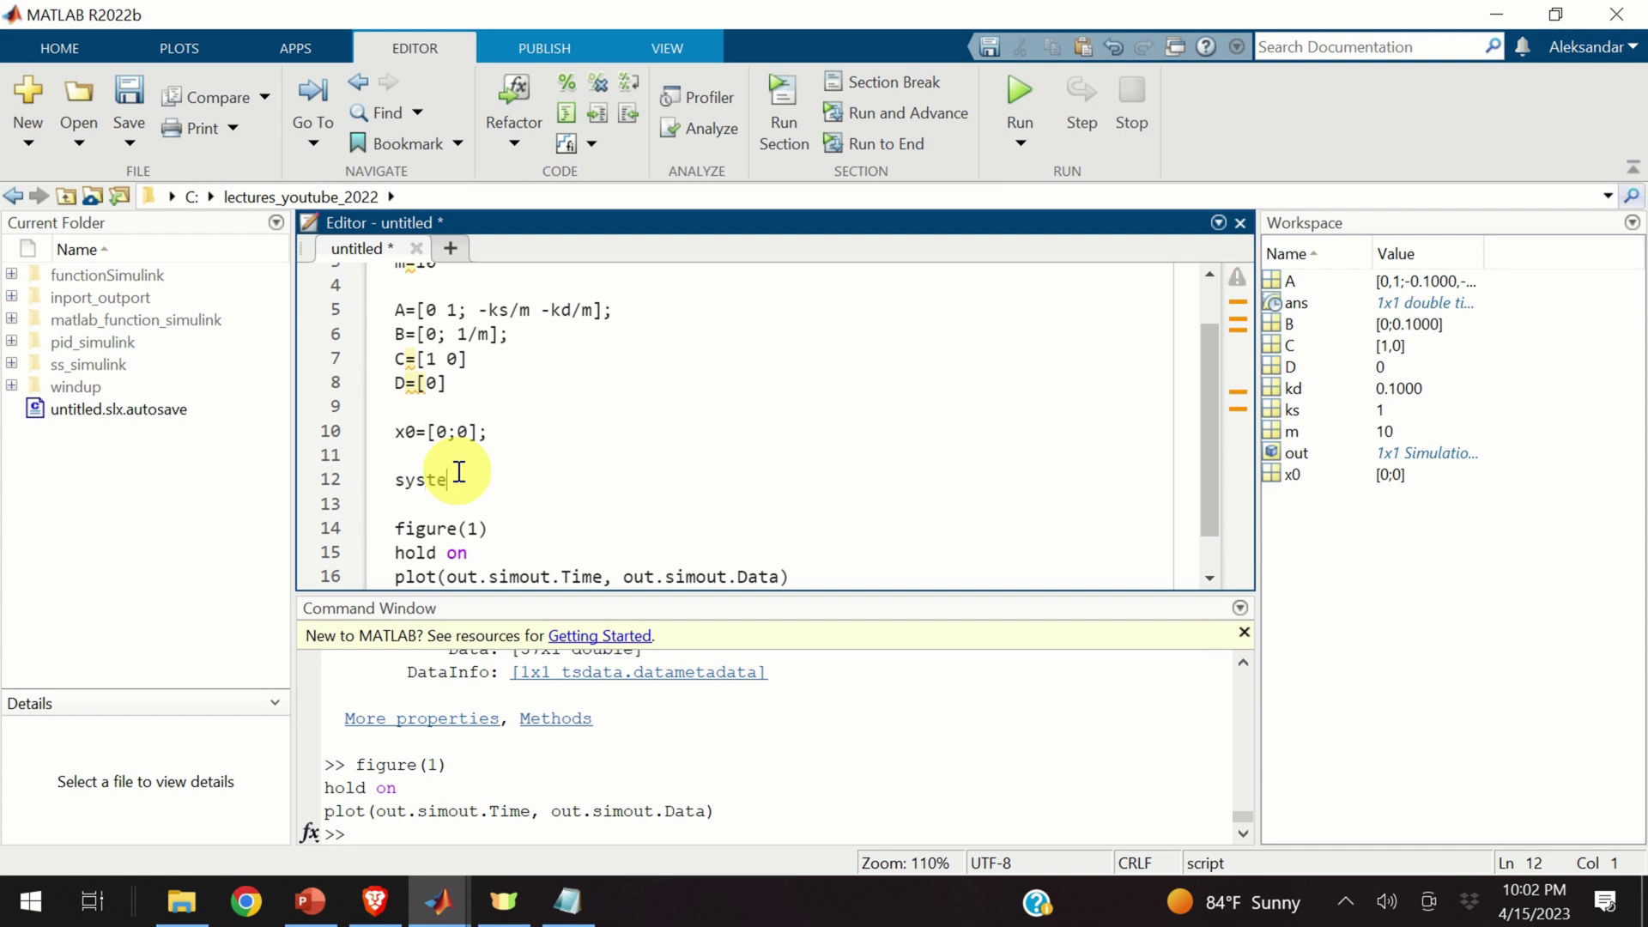
pyautogui.write('ss')
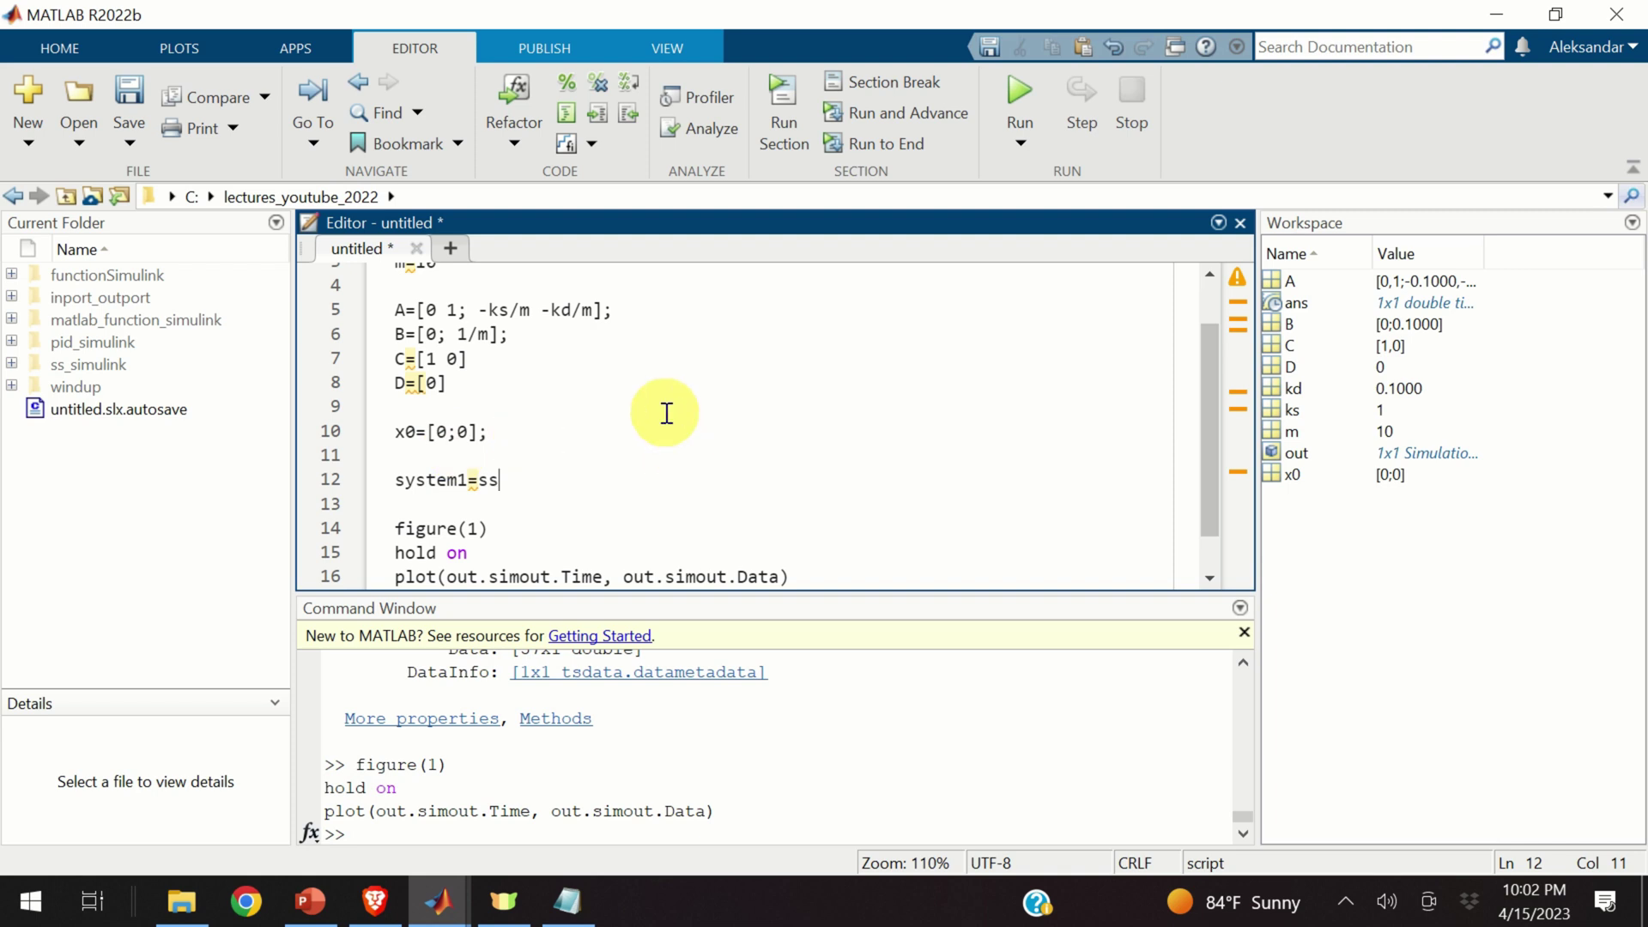
pyautogui.write('(A,B,C,D)')
pyautogui.press('Return')
pyautogui.press('Return')
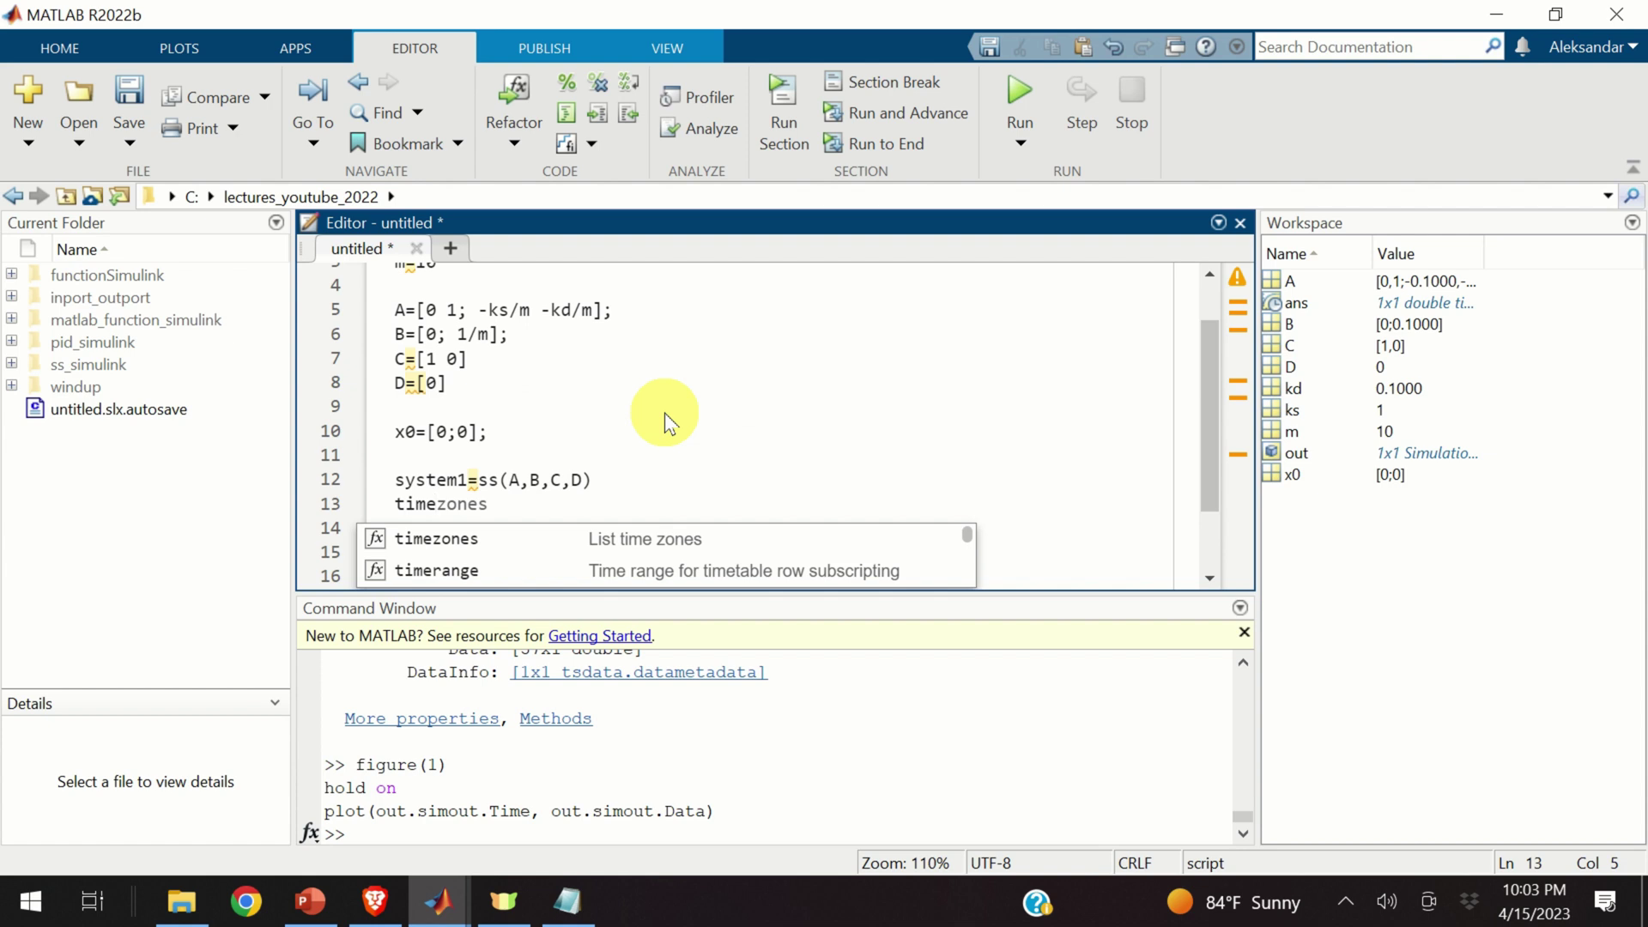
pyautogui.write('=0:0.1:100')
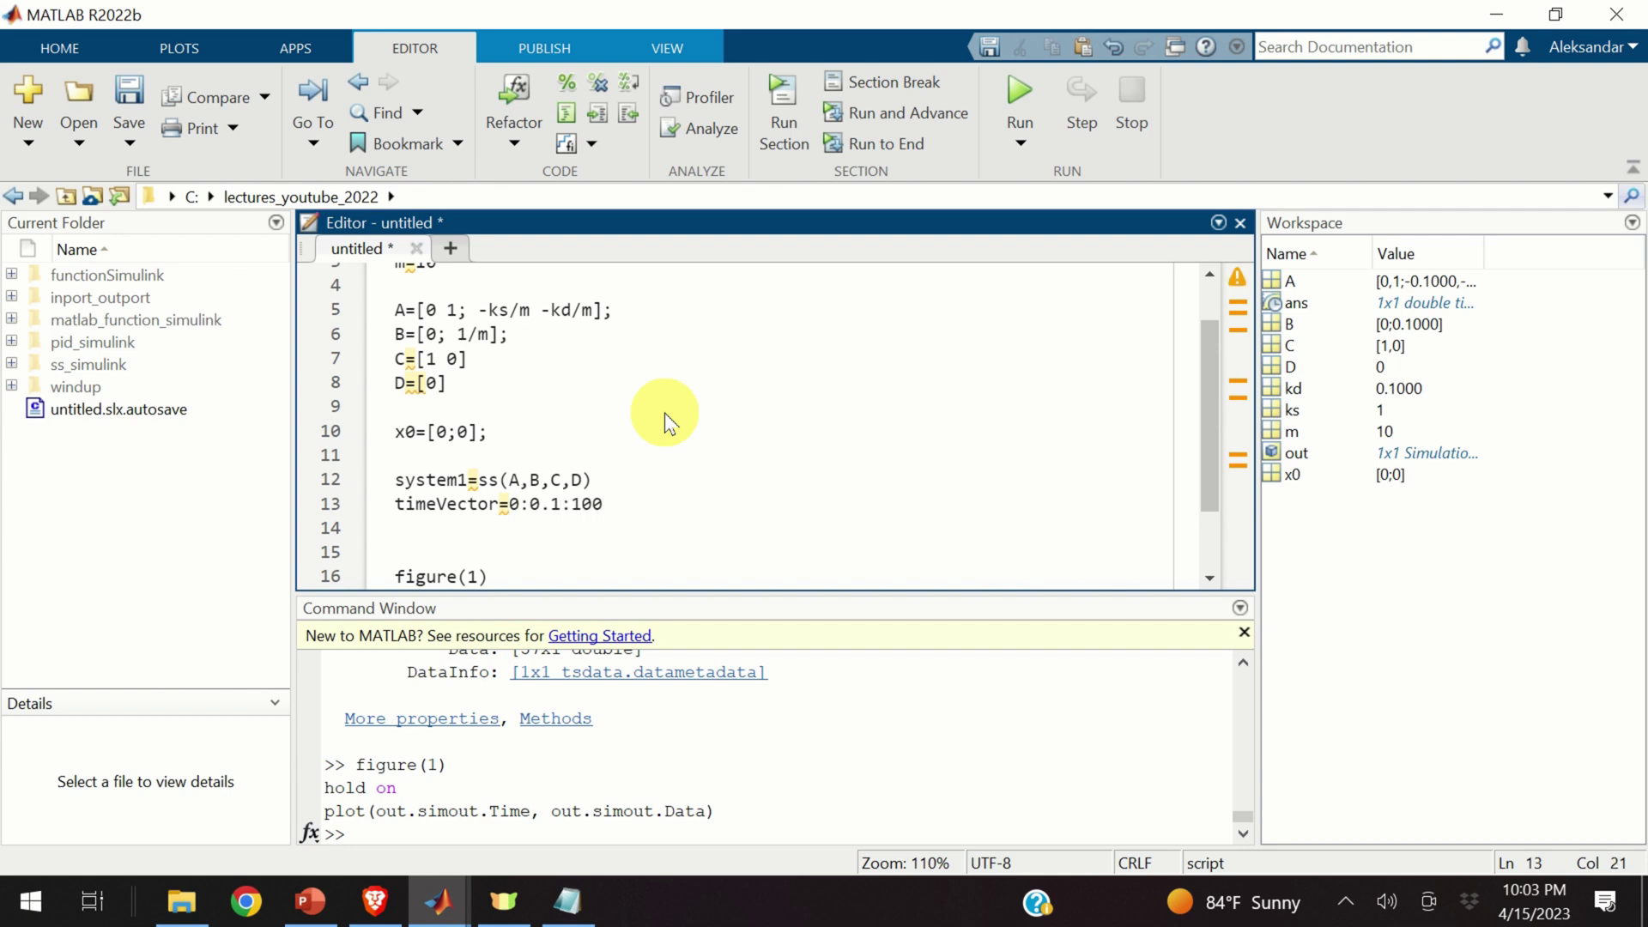
pyautogui.press('Return')
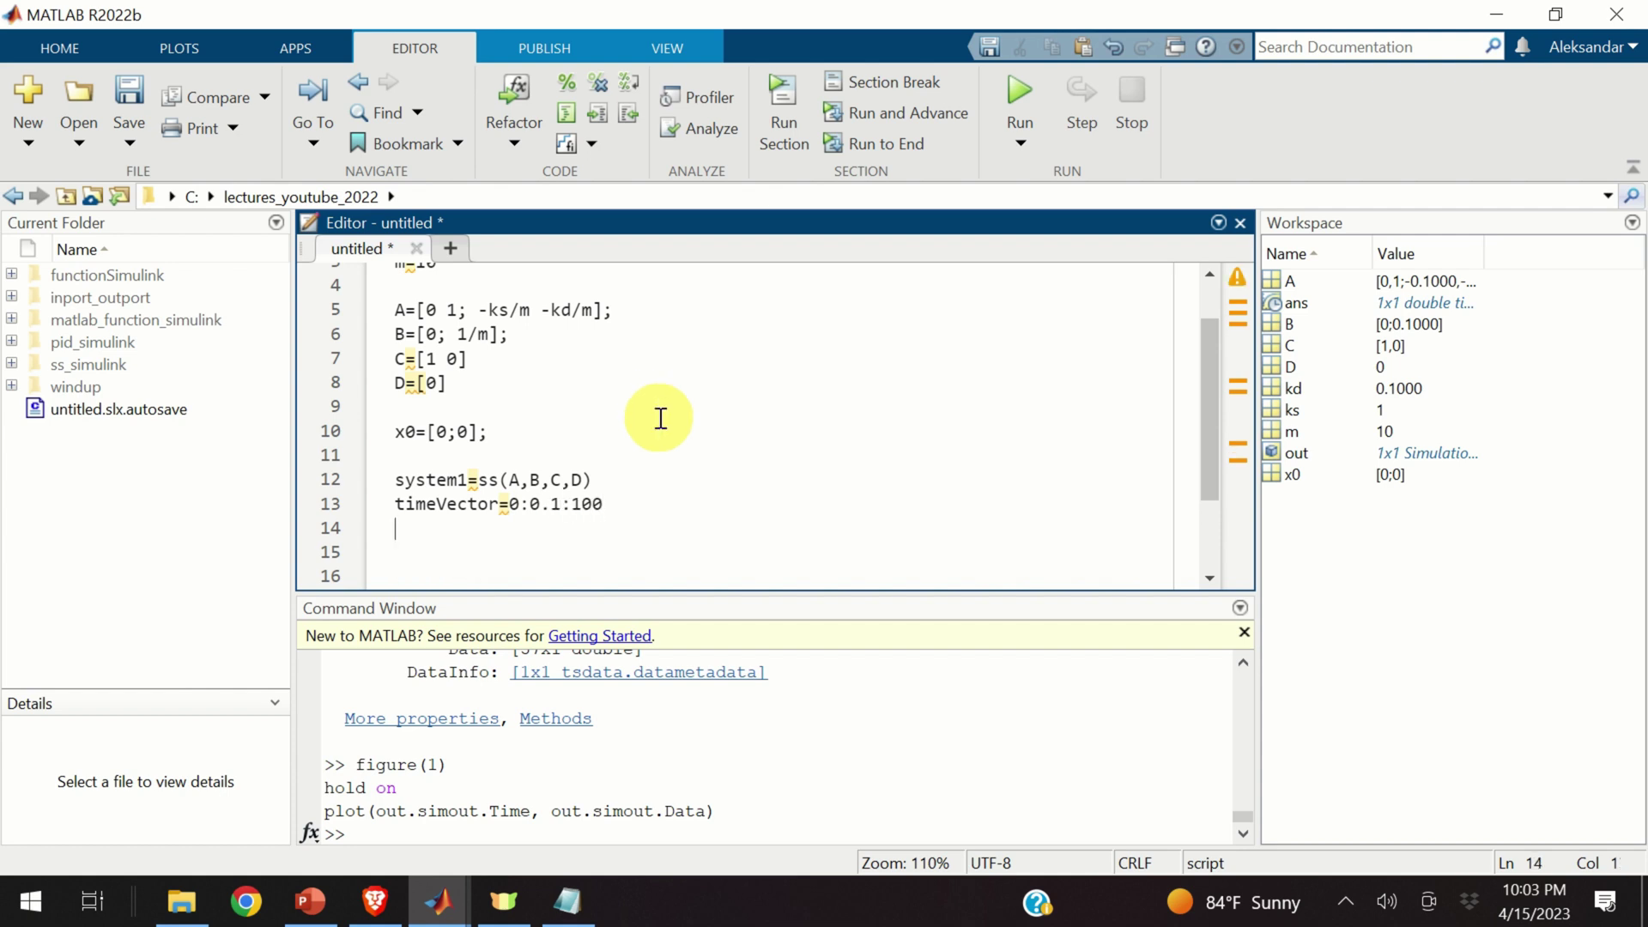
# - Start line 14 with the outputs [ys,timeReturned]
pyautogui.scroll(-2, 665, 420)
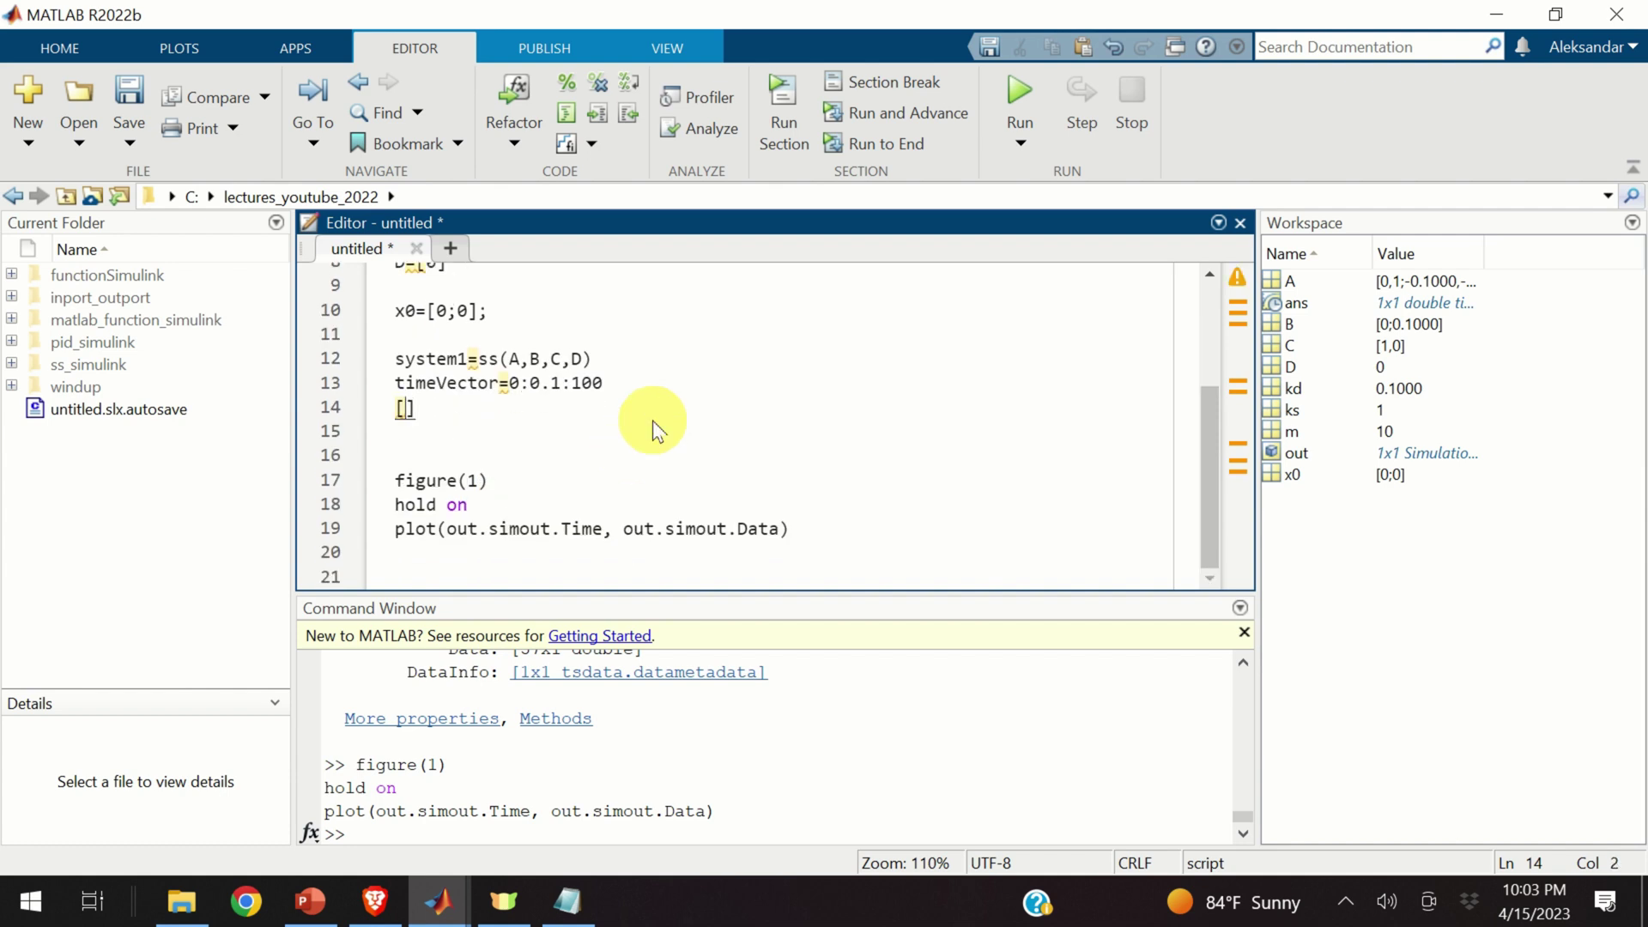
pyautogui.write('[ys,')
pyautogui.write('time')
pyautogui.press('BackSpace')
pyautogui.write('meRe')
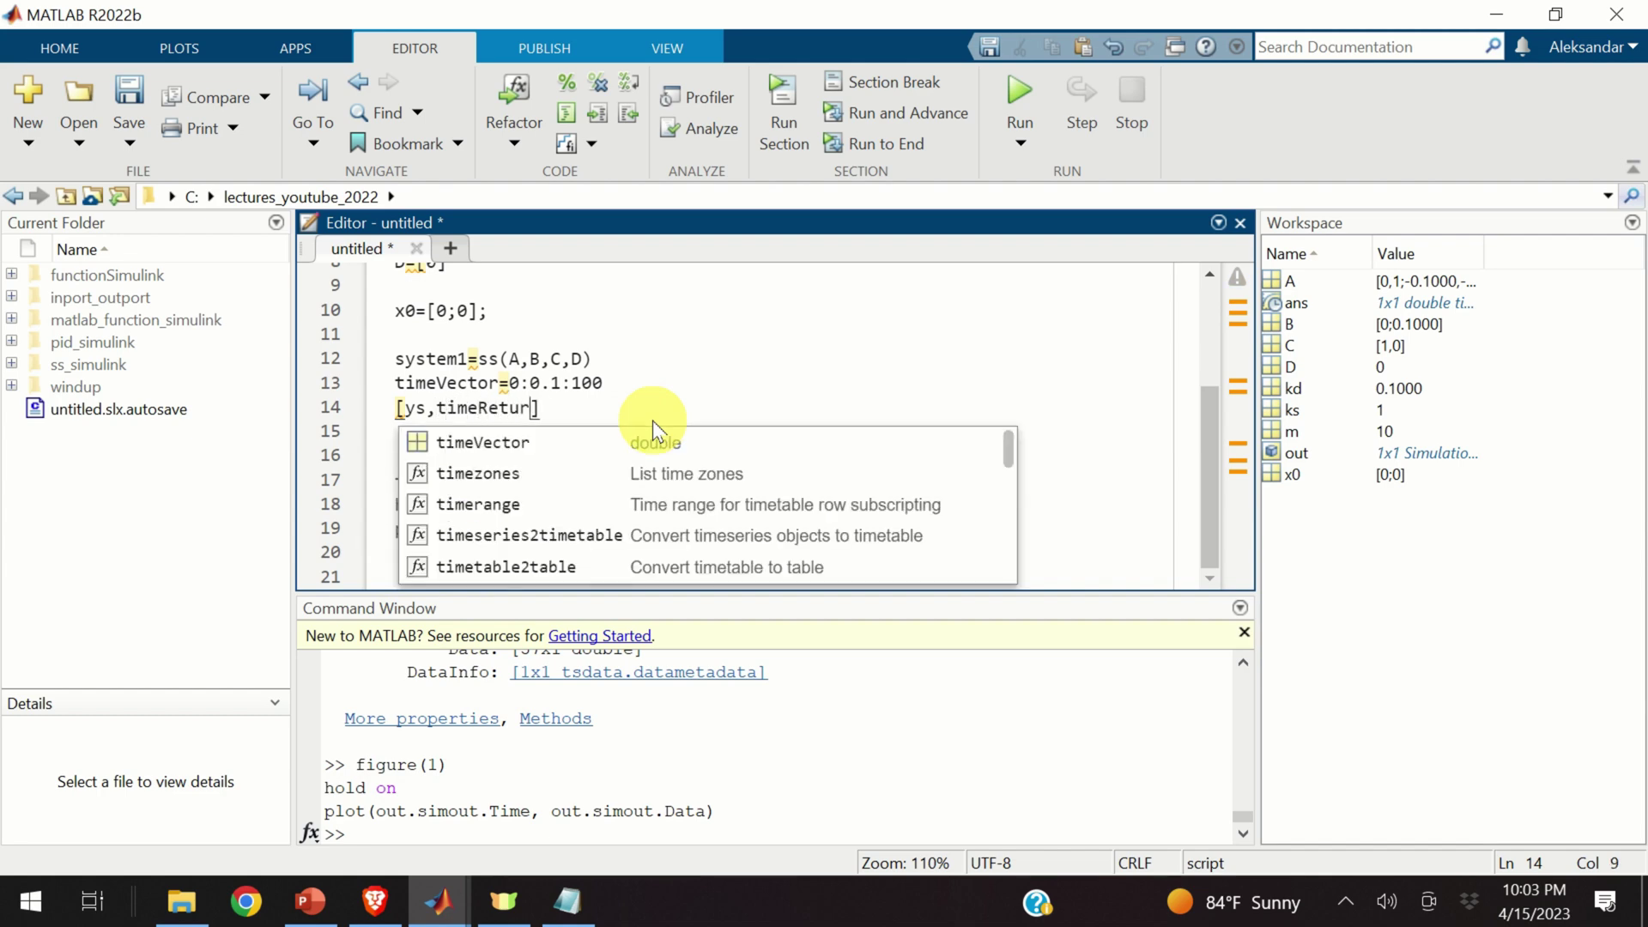
pyautogui.write('turned]')
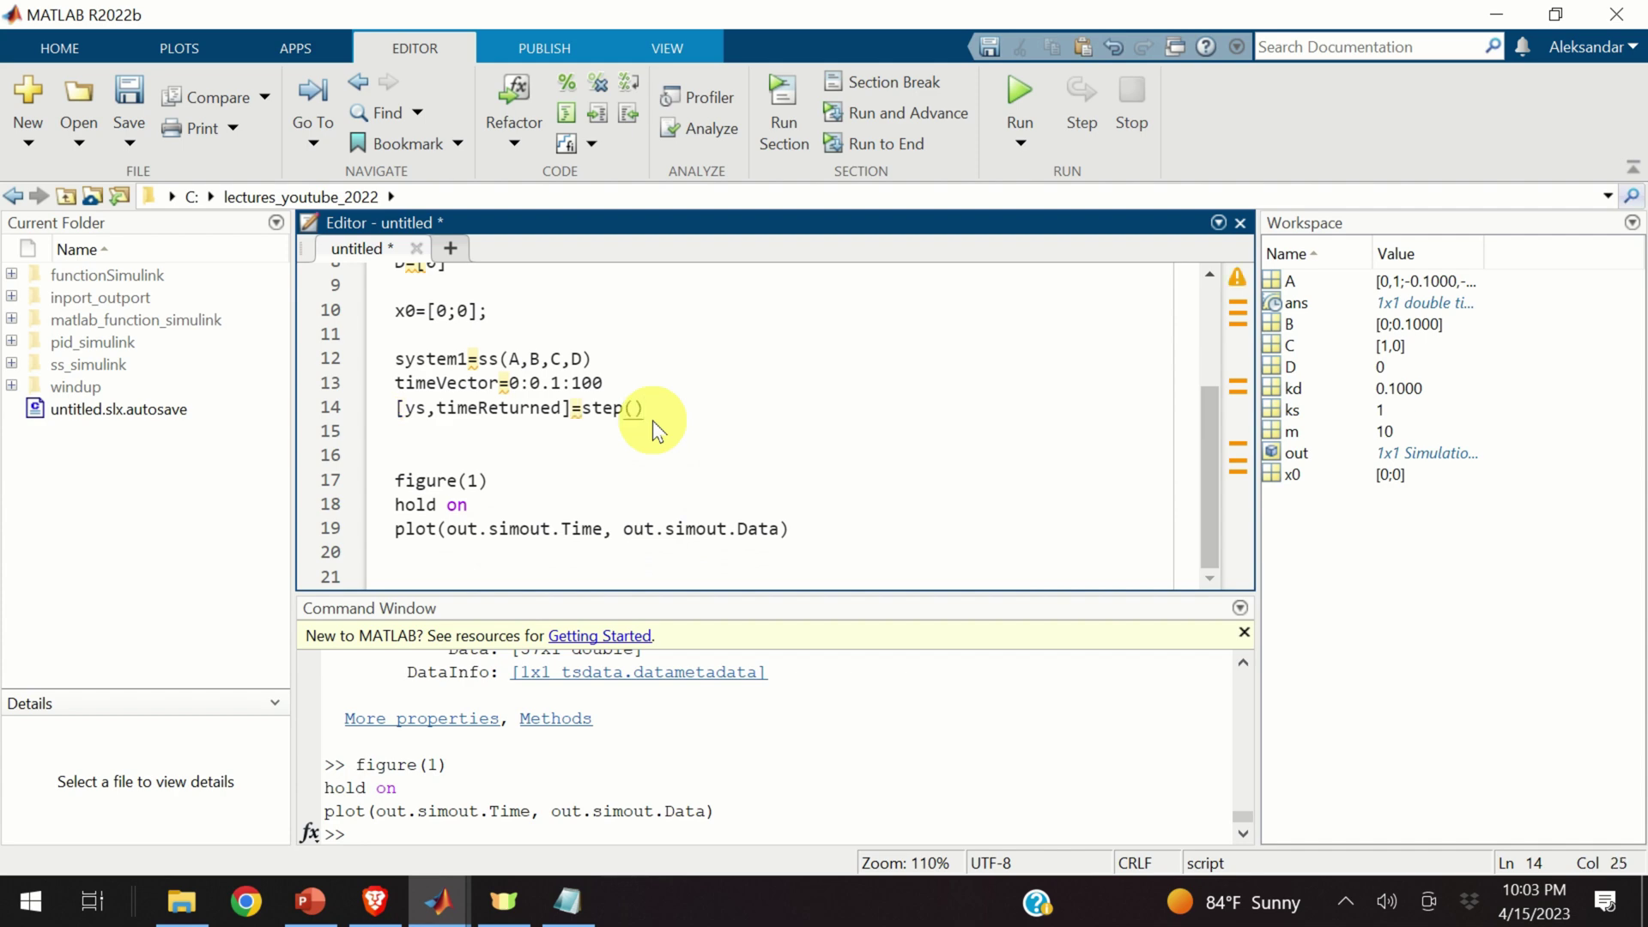
# - Fill the call to step(system1,timeVector) with names copied from lines 12–13
pyautogui.doubleClick(419, 358)
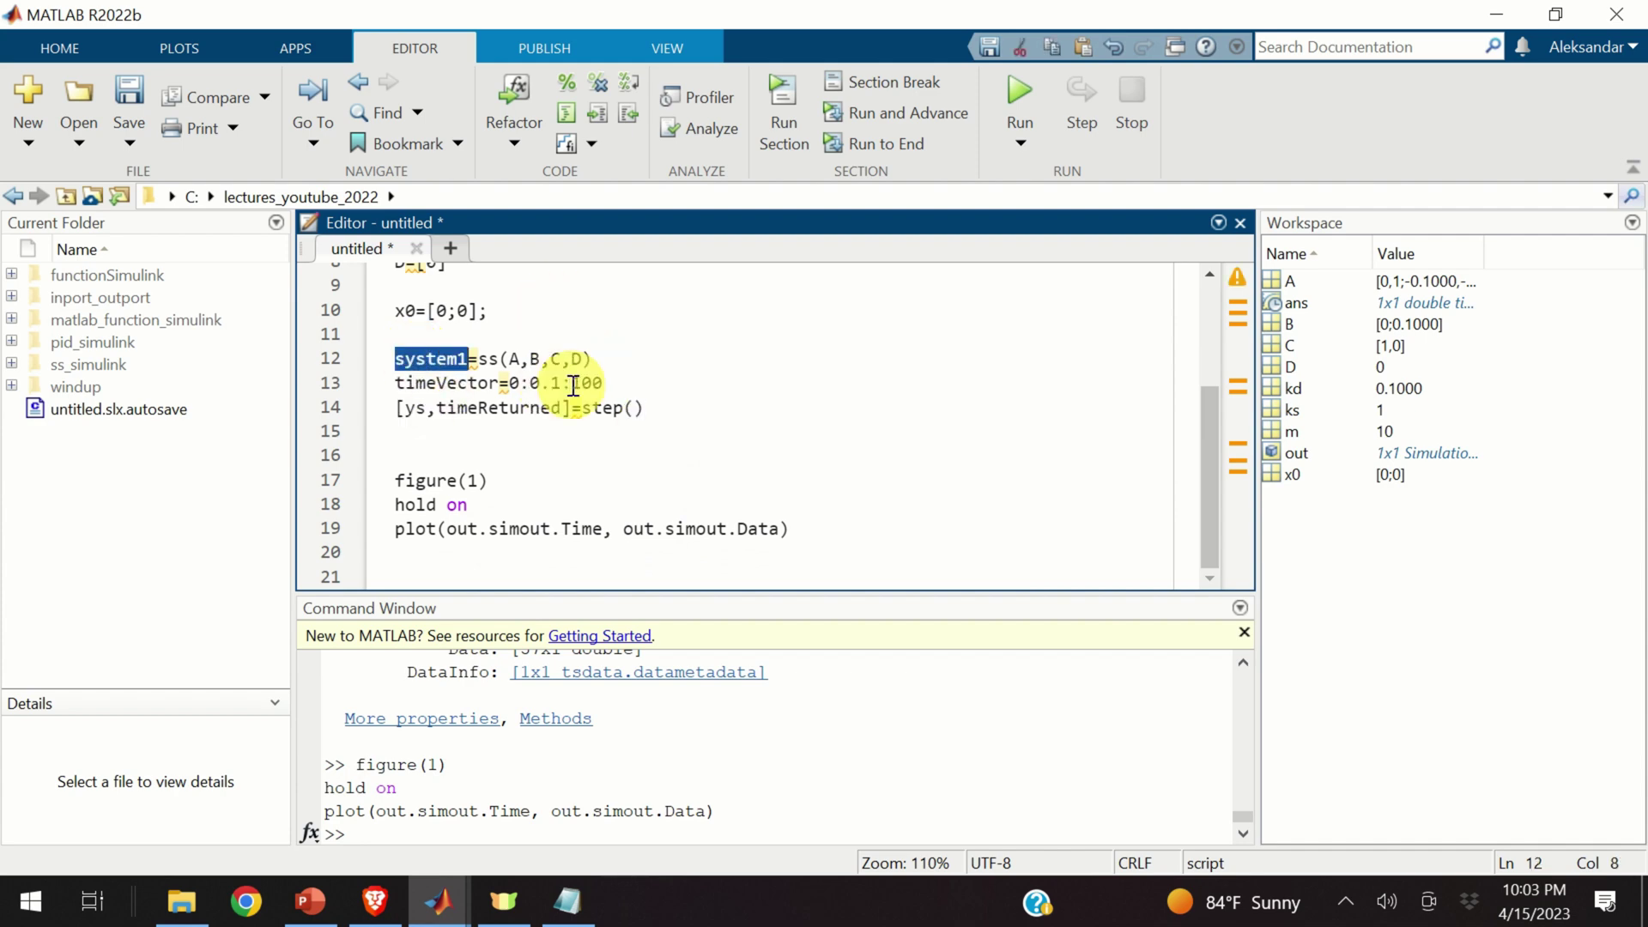
pyautogui.hotkey('ctrl', 'c')
pyautogui.click(634, 409)
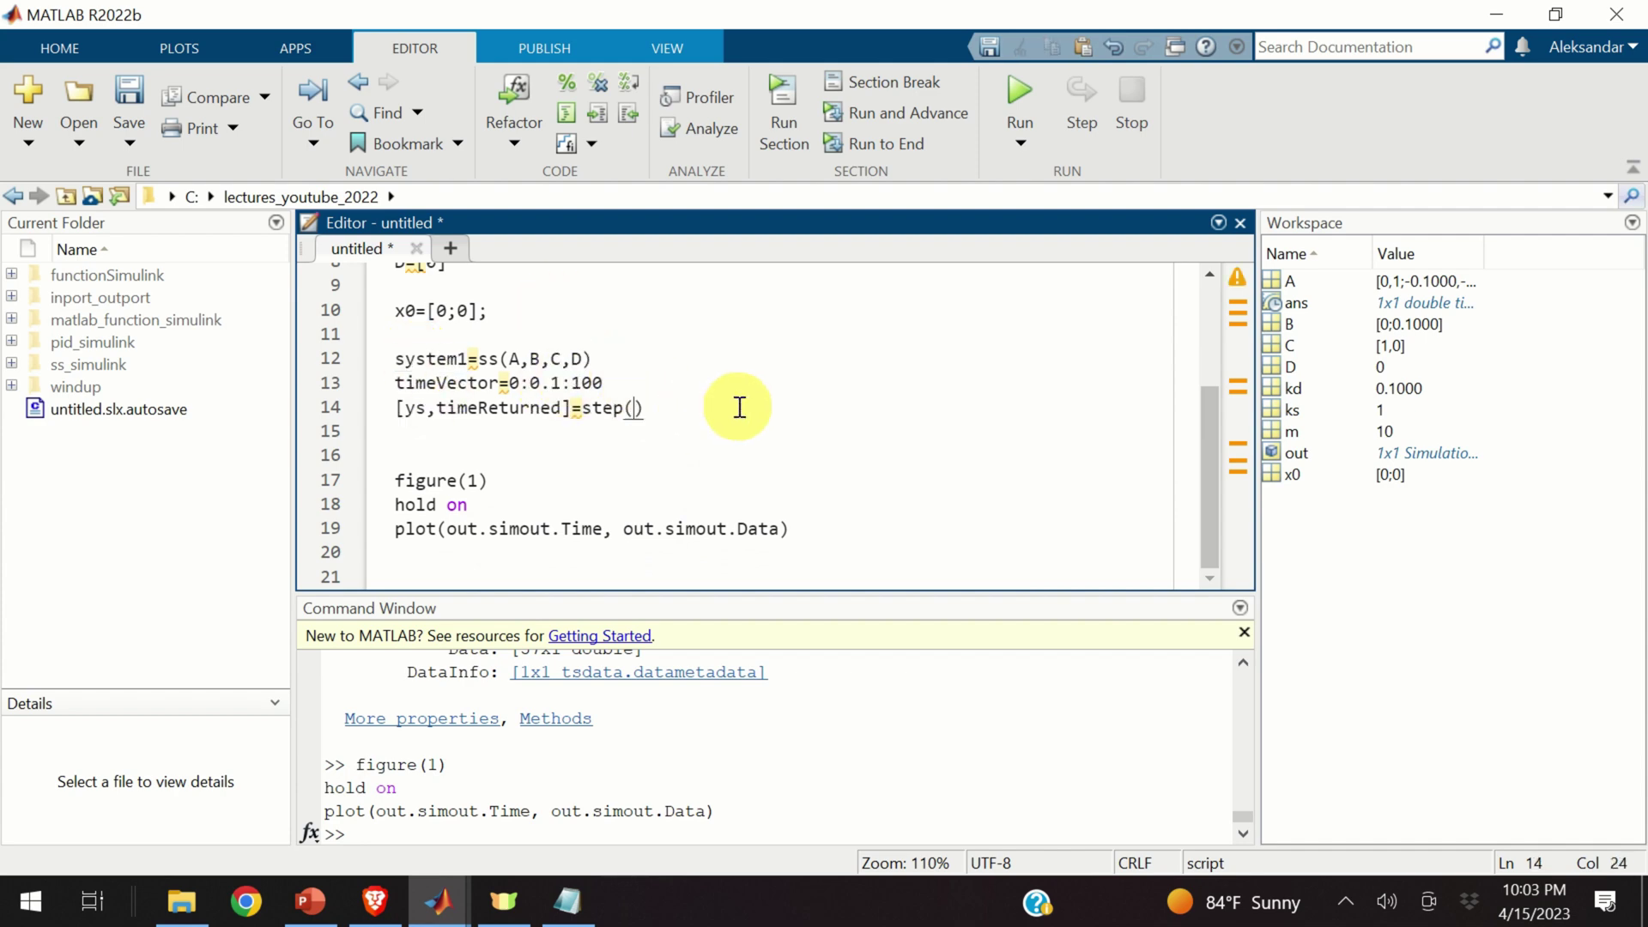
pyautogui.hotkey('ctrl', 'v')
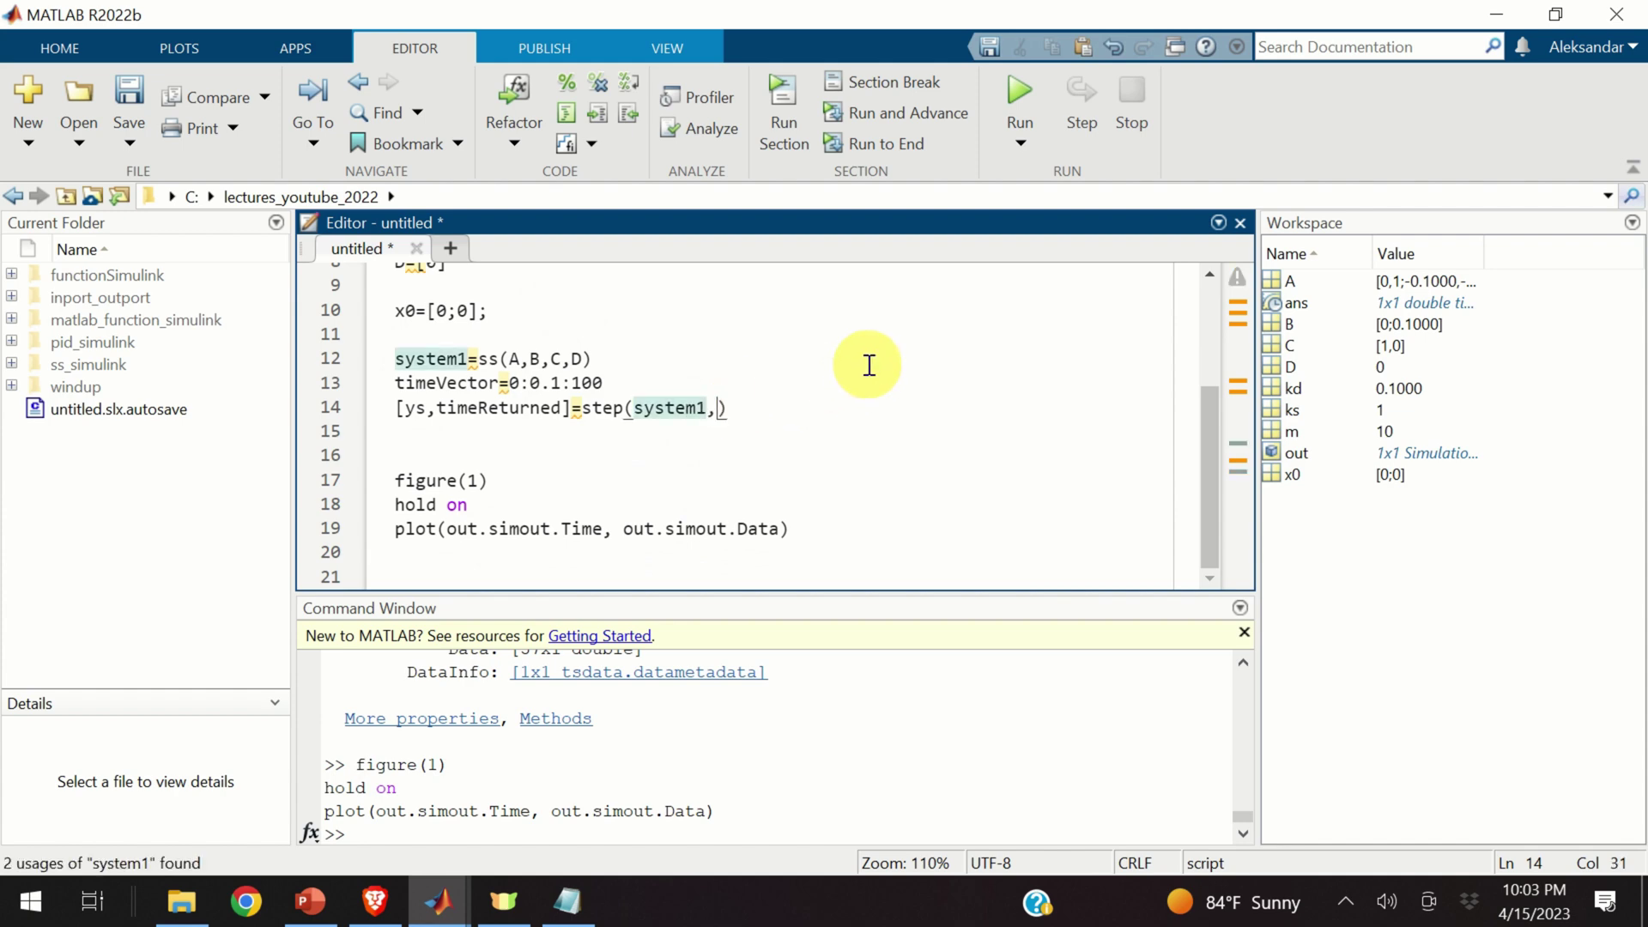
pyautogui.press('Right')
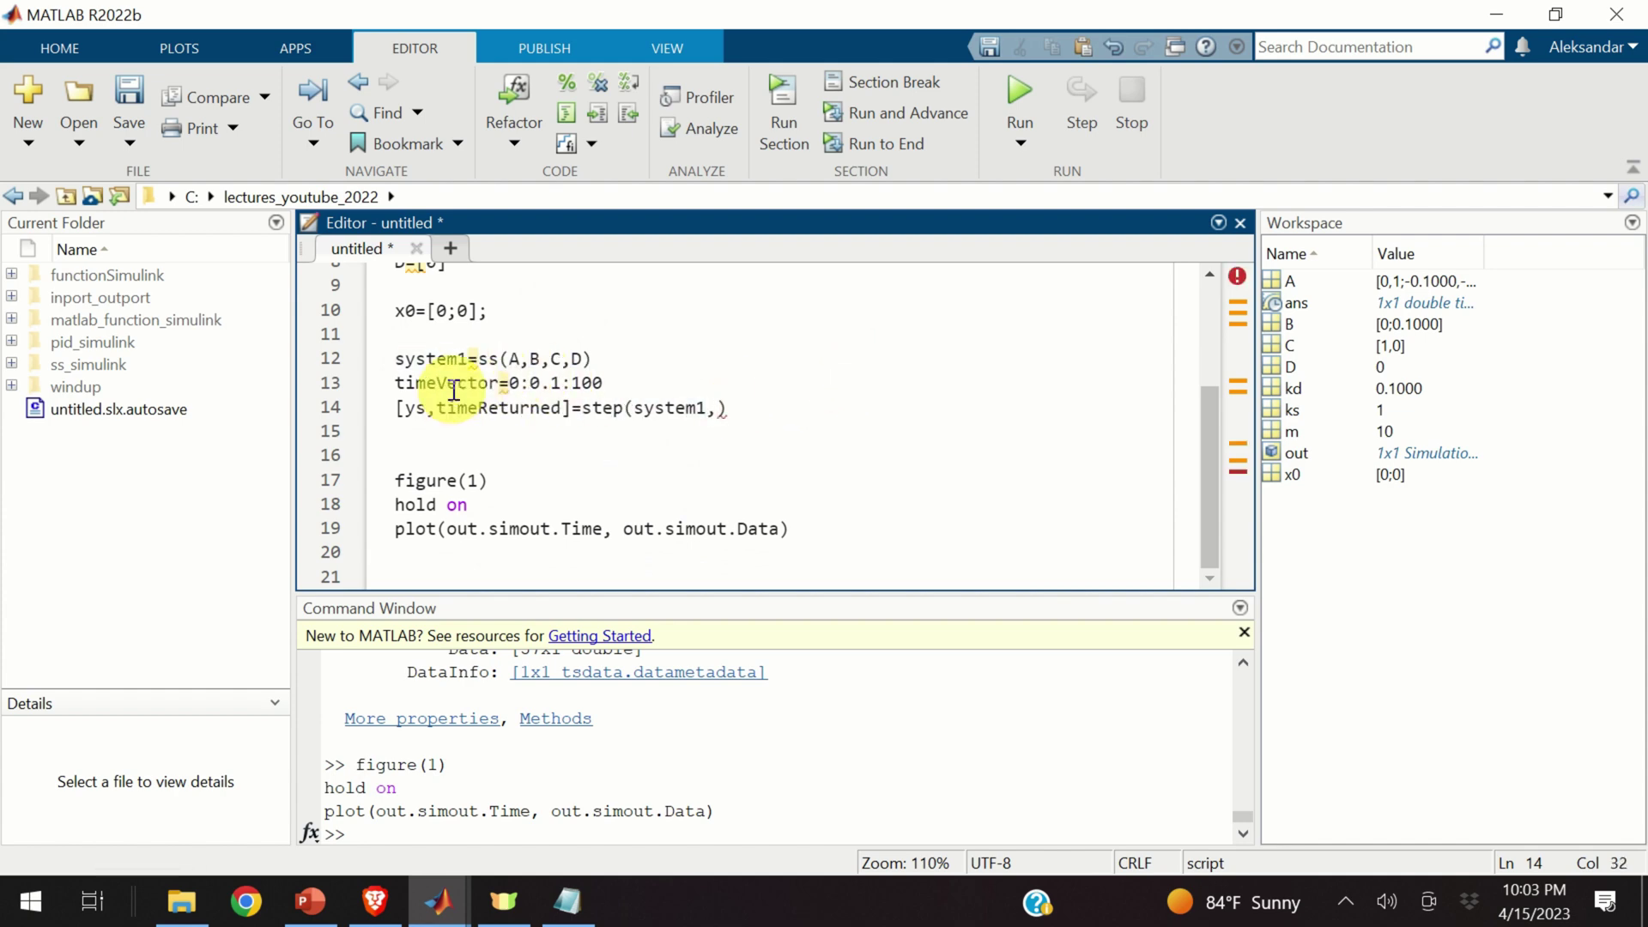
pyautogui.moveTo(395, 383); pyautogui.dragTo(515, 388)
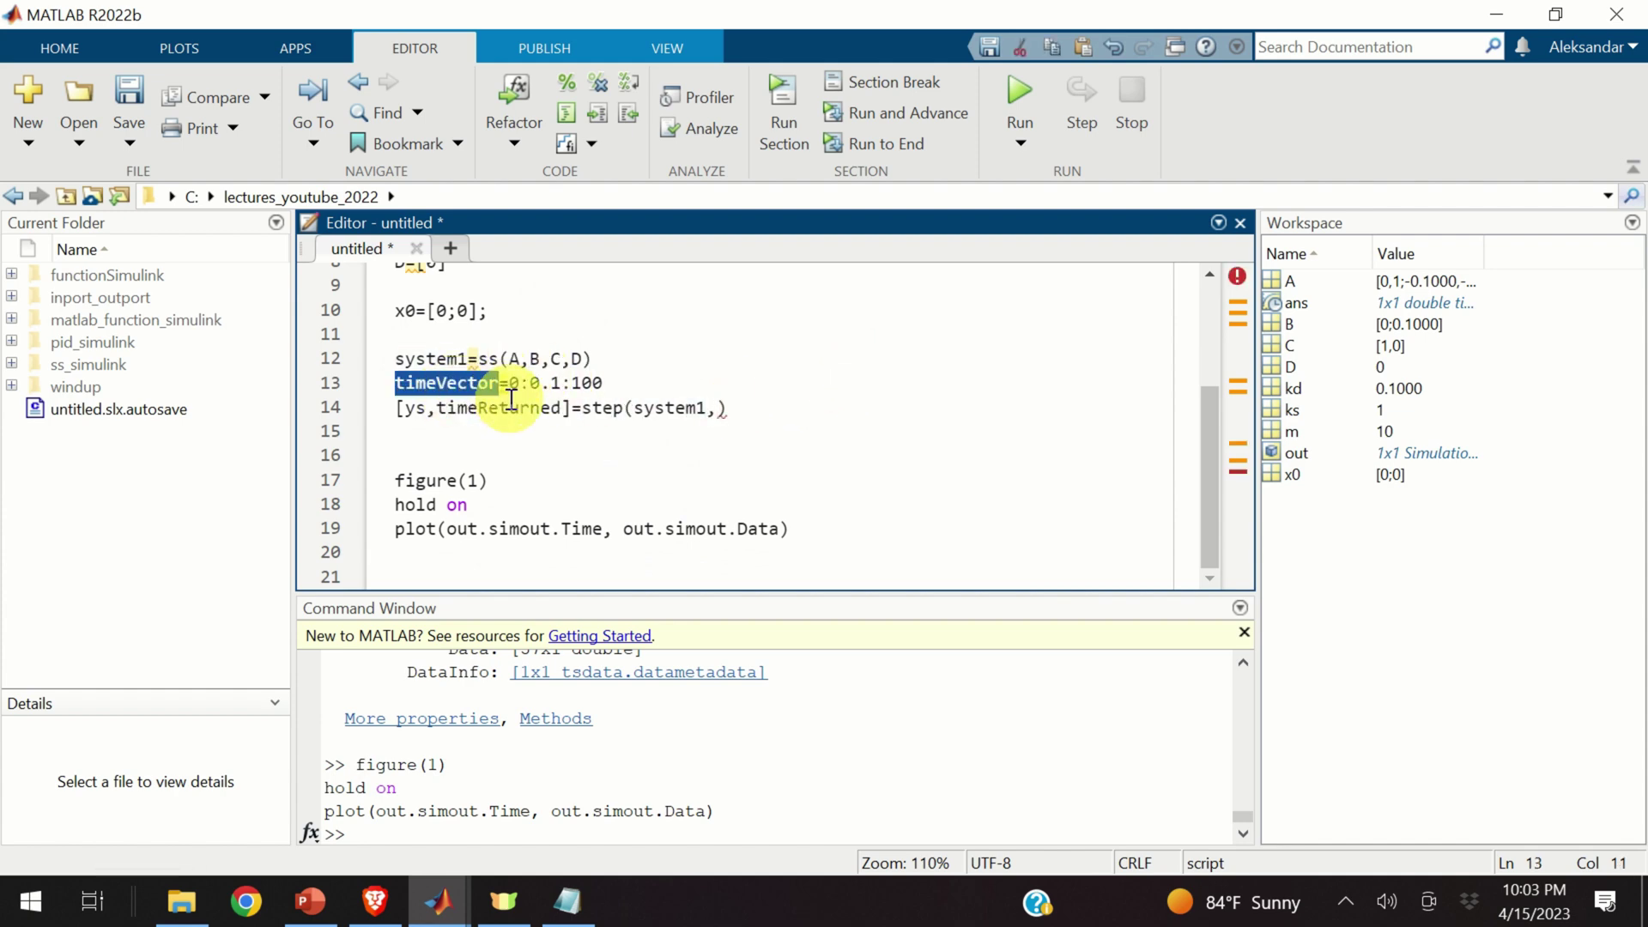
pyautogui.hotkey('ctrl', 'c')
pyautogui.click(712, 410)
pyautogui.write(',')
pyautogui.hotkey('ctrl', 'v')
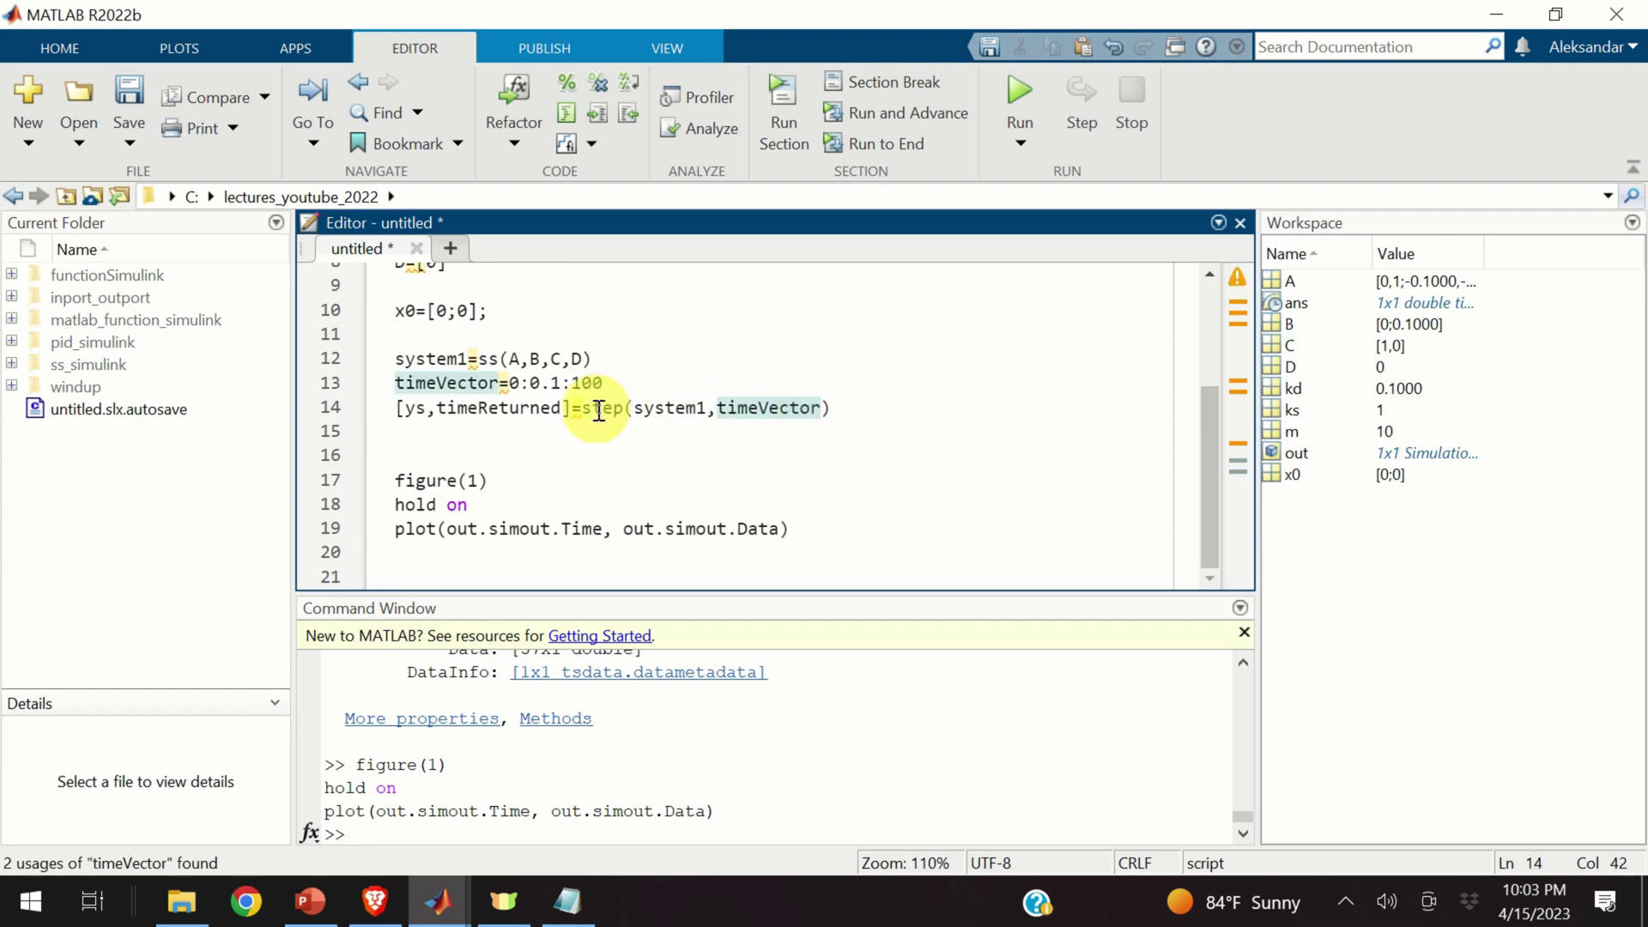
pyautogui.scroll(2, 589, 360)
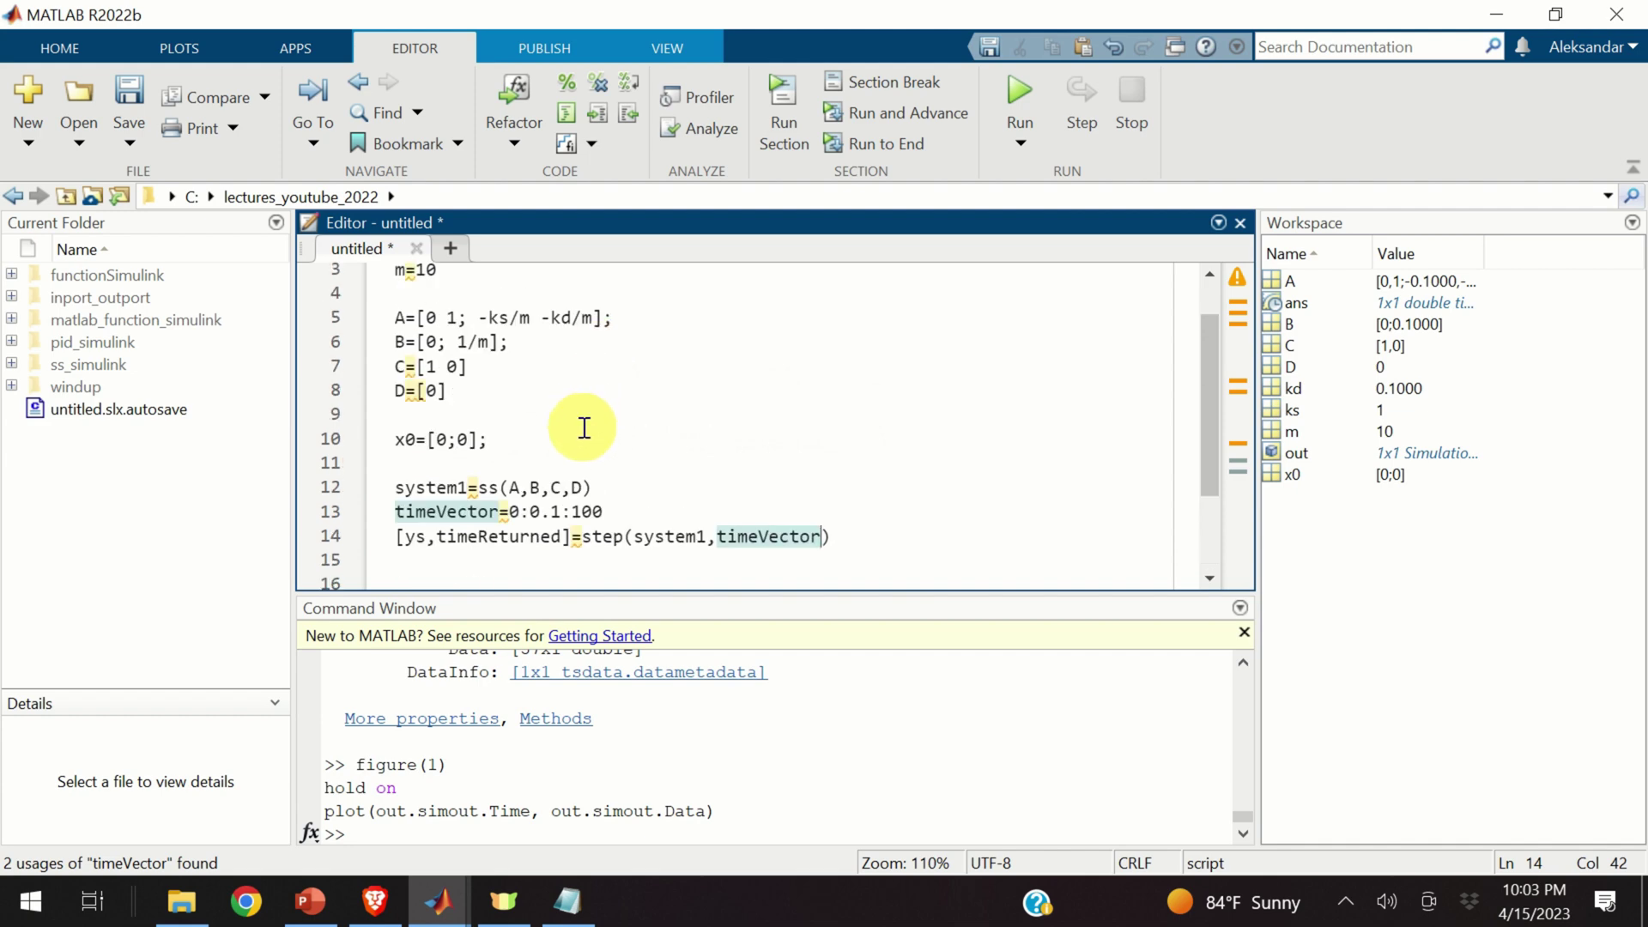
pyautogui.scroll(-2, 583, 427)
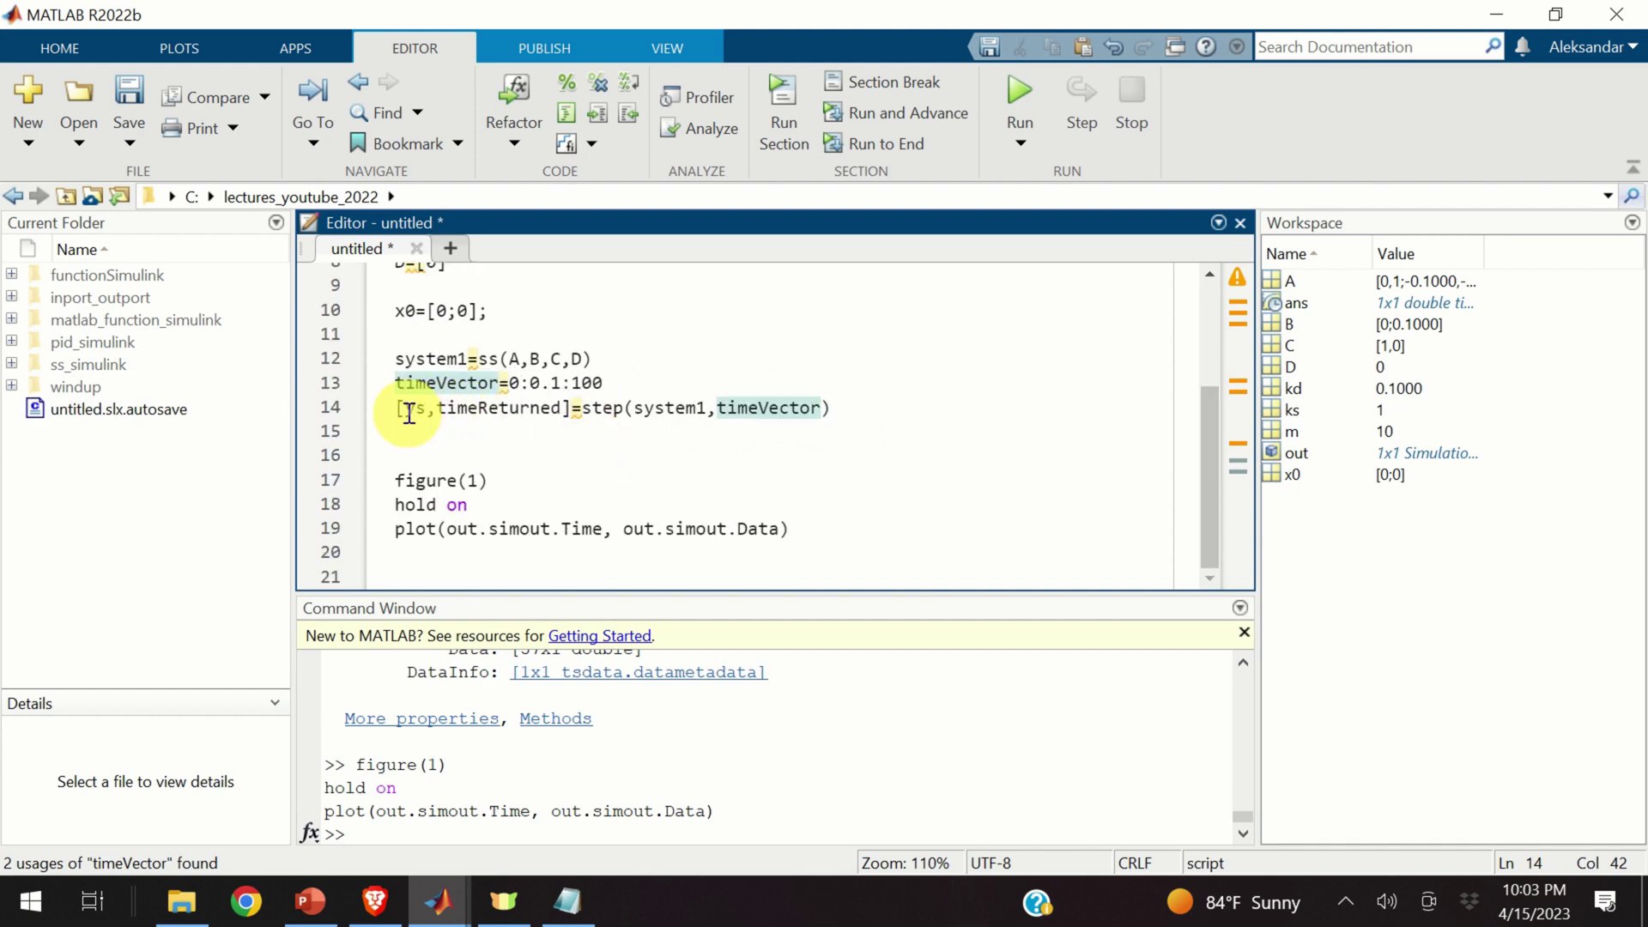
# - Evaluate lines 12–14 to compute the step response ys and timeReturned
pyautogui.moveTo(853, 416); pyautogui.dragTo(375, 368)
pyautogui.rightClick(496, 363)
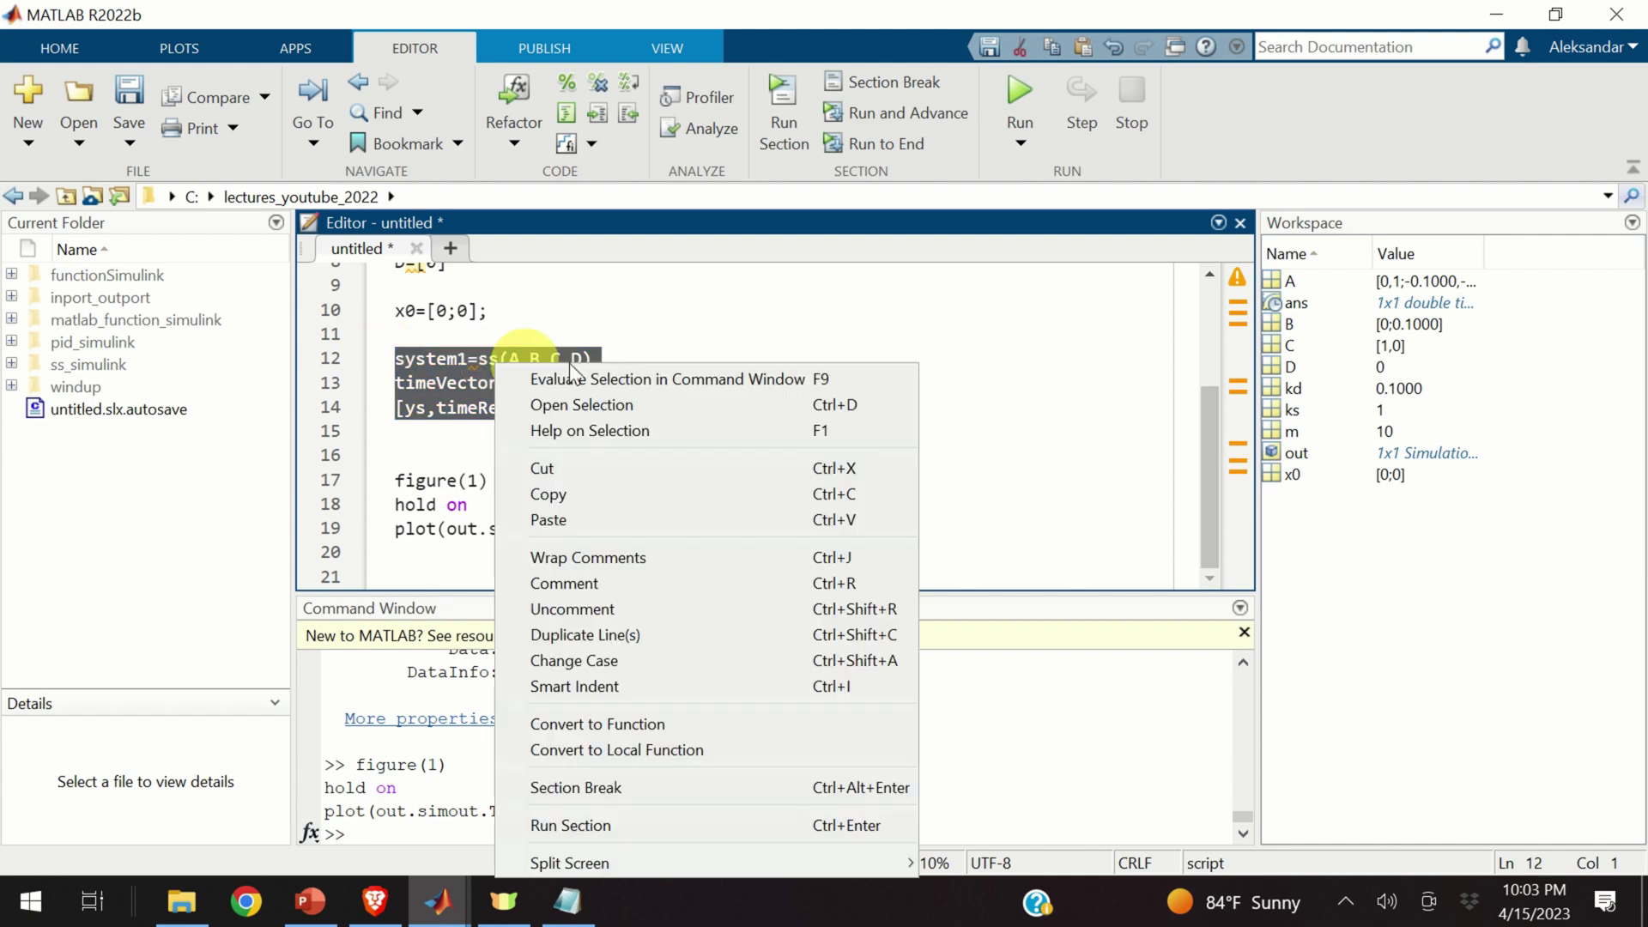
pyautogui.click(714, 386)
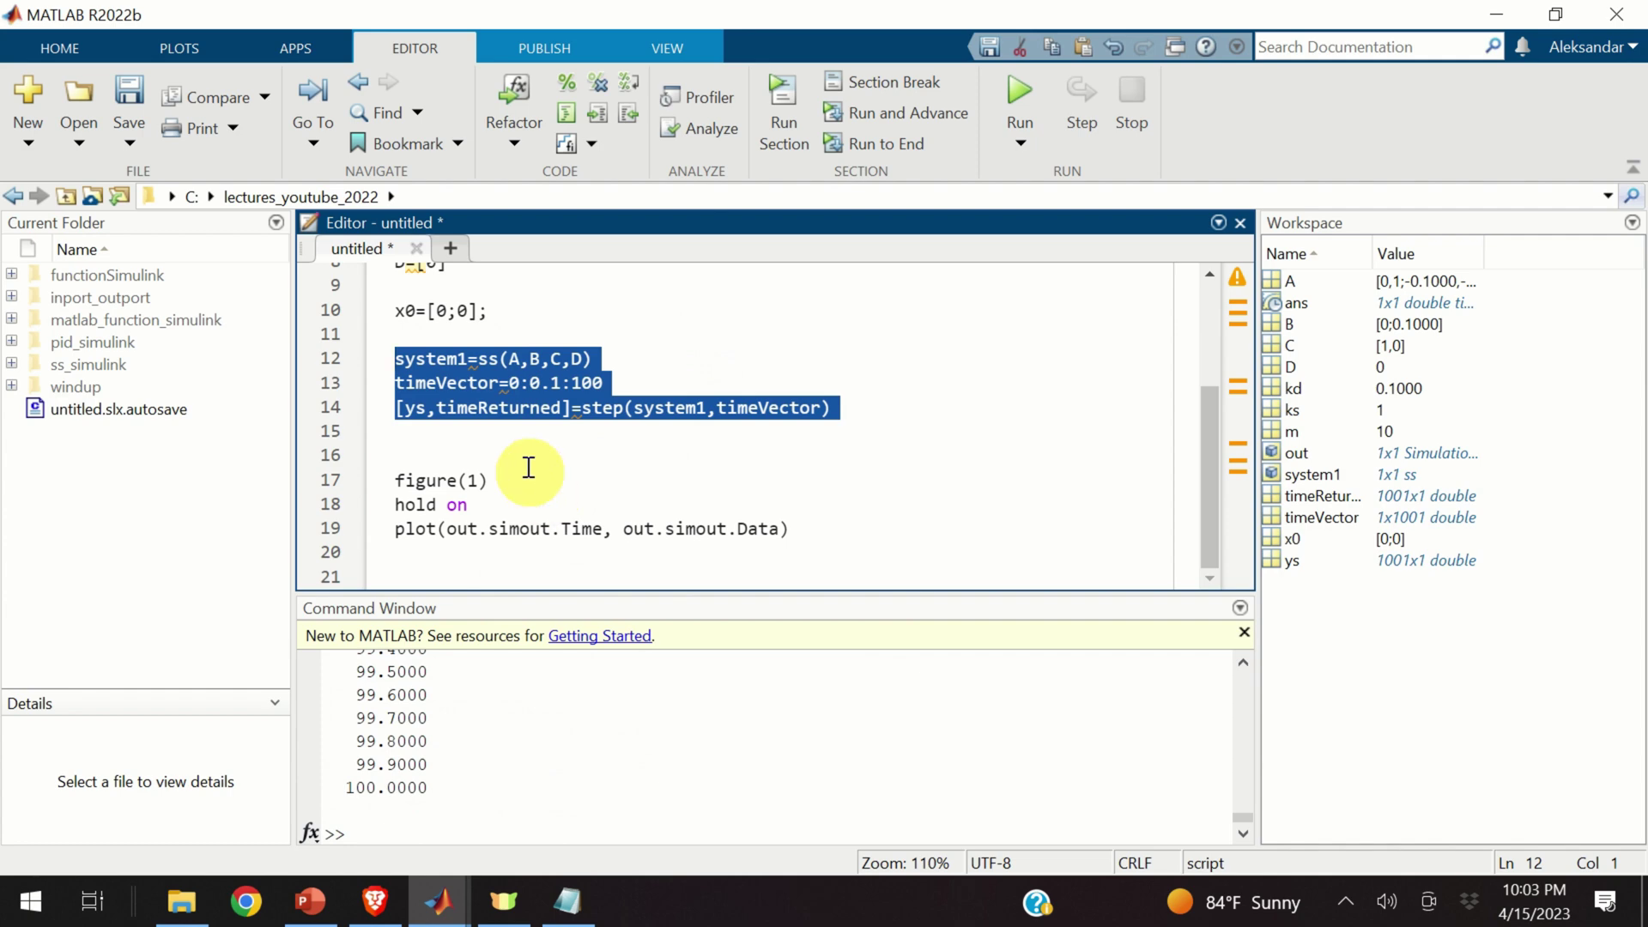
pyautogui.click(532, 433)
# - Add plot(timeReturned,ys,'b') and give the Simulink data plot the colour 'r'
pyautogui.click(797, 528)
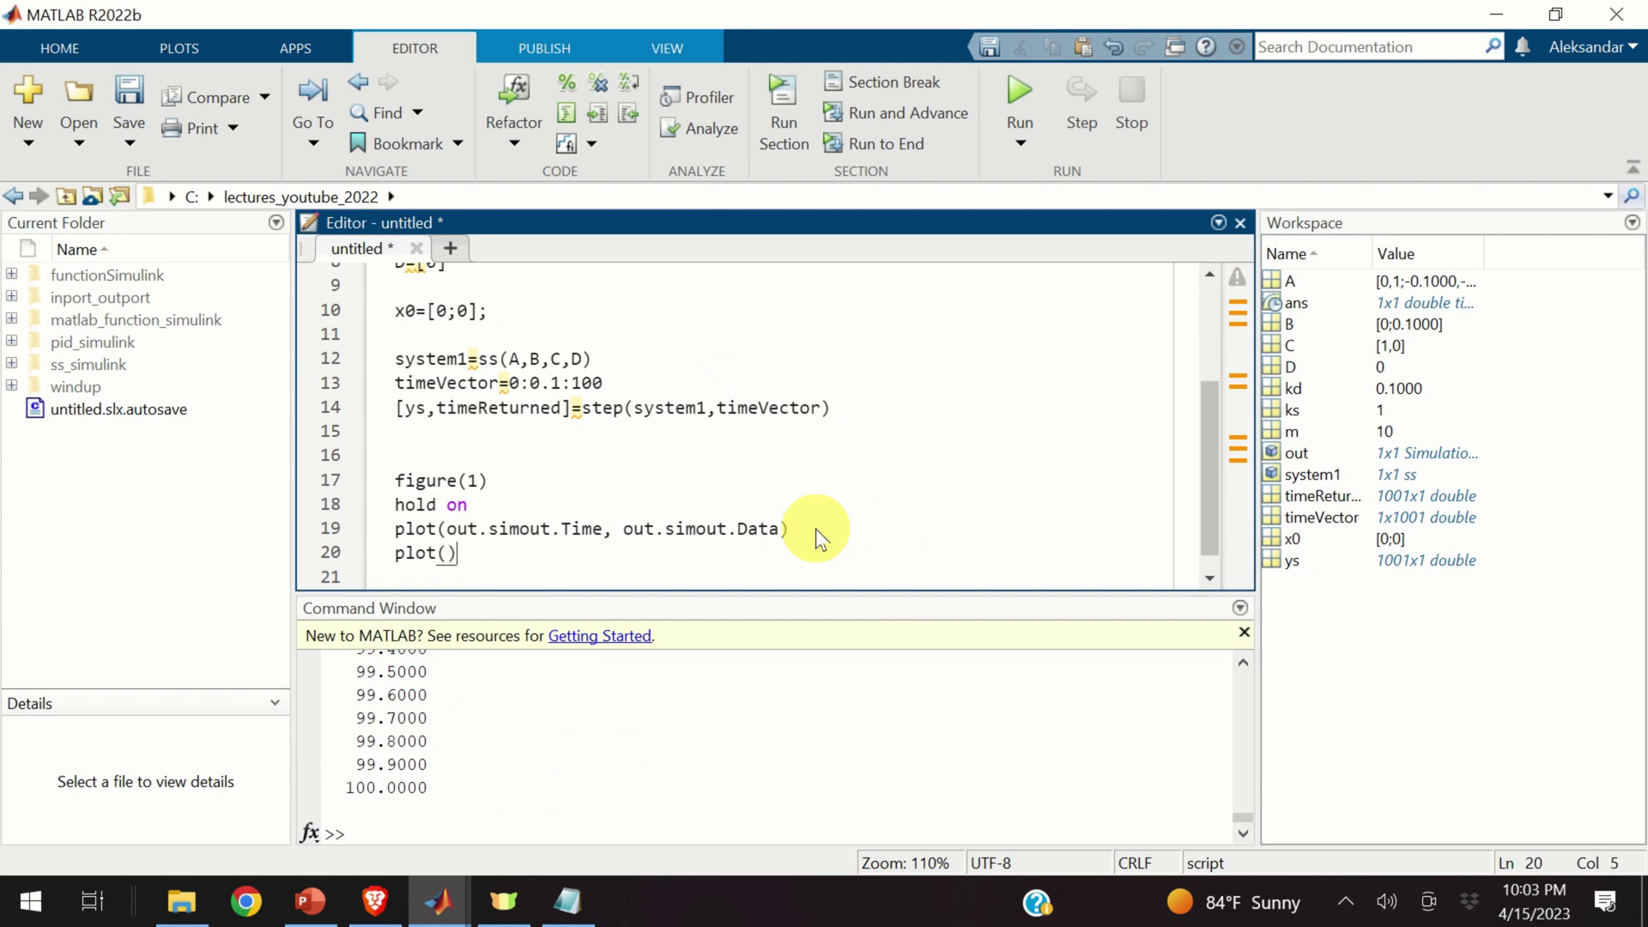
pyautogui.doubleClick(496, 407)
pyautogui.hotkey('ctrl', 'c')
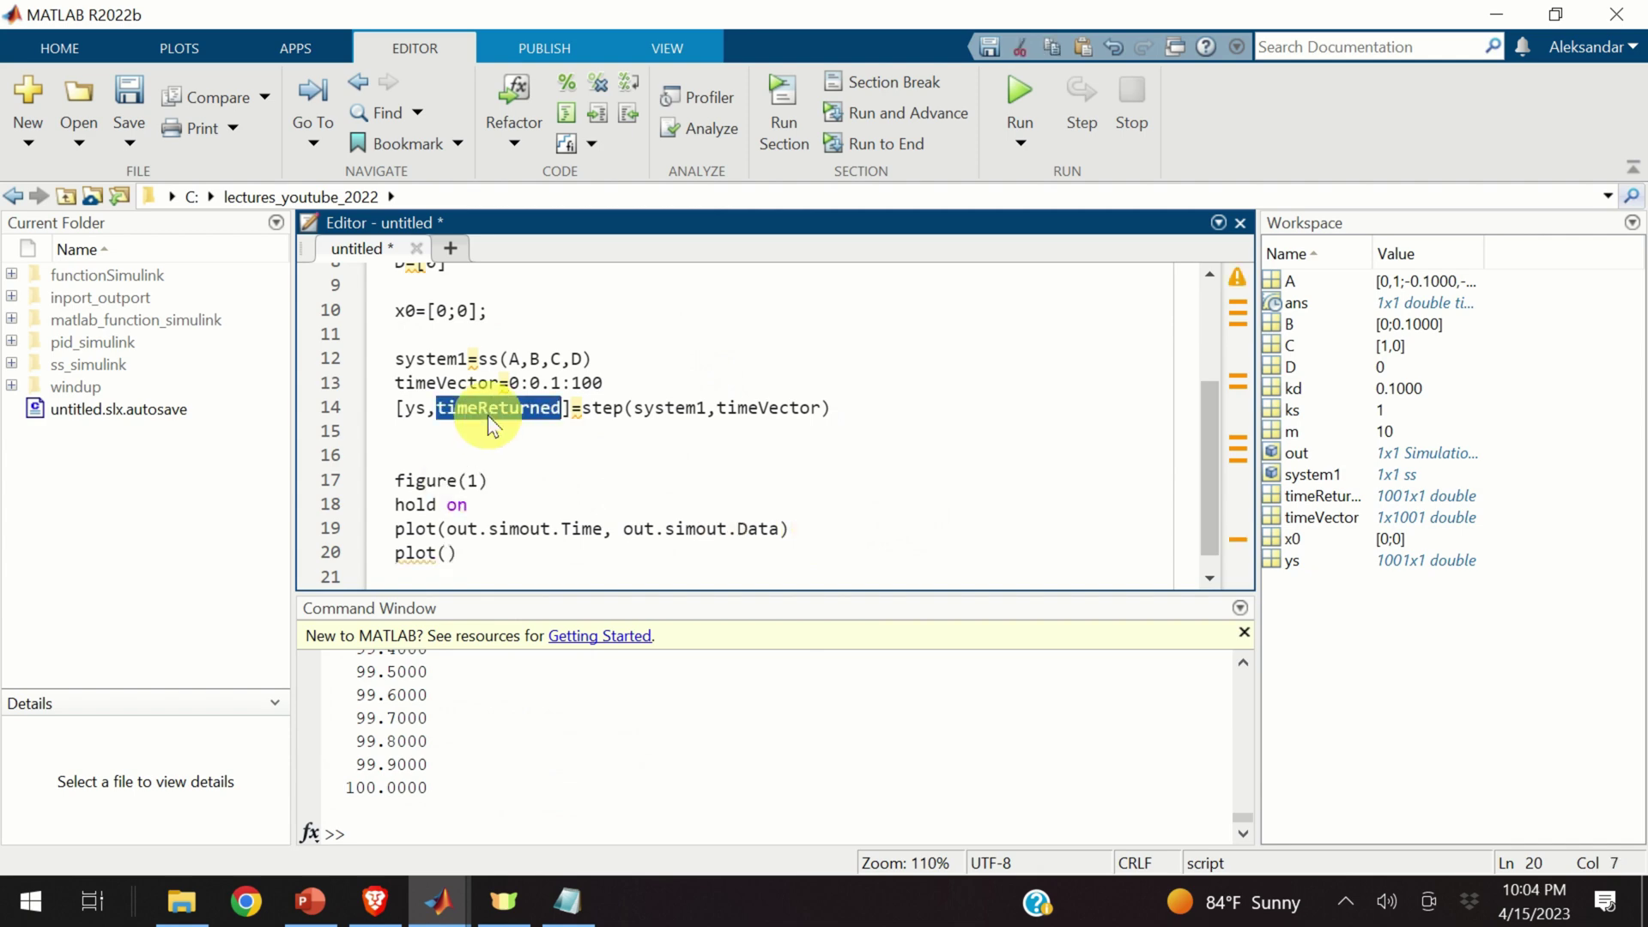
pyautogui.click(446, 553)
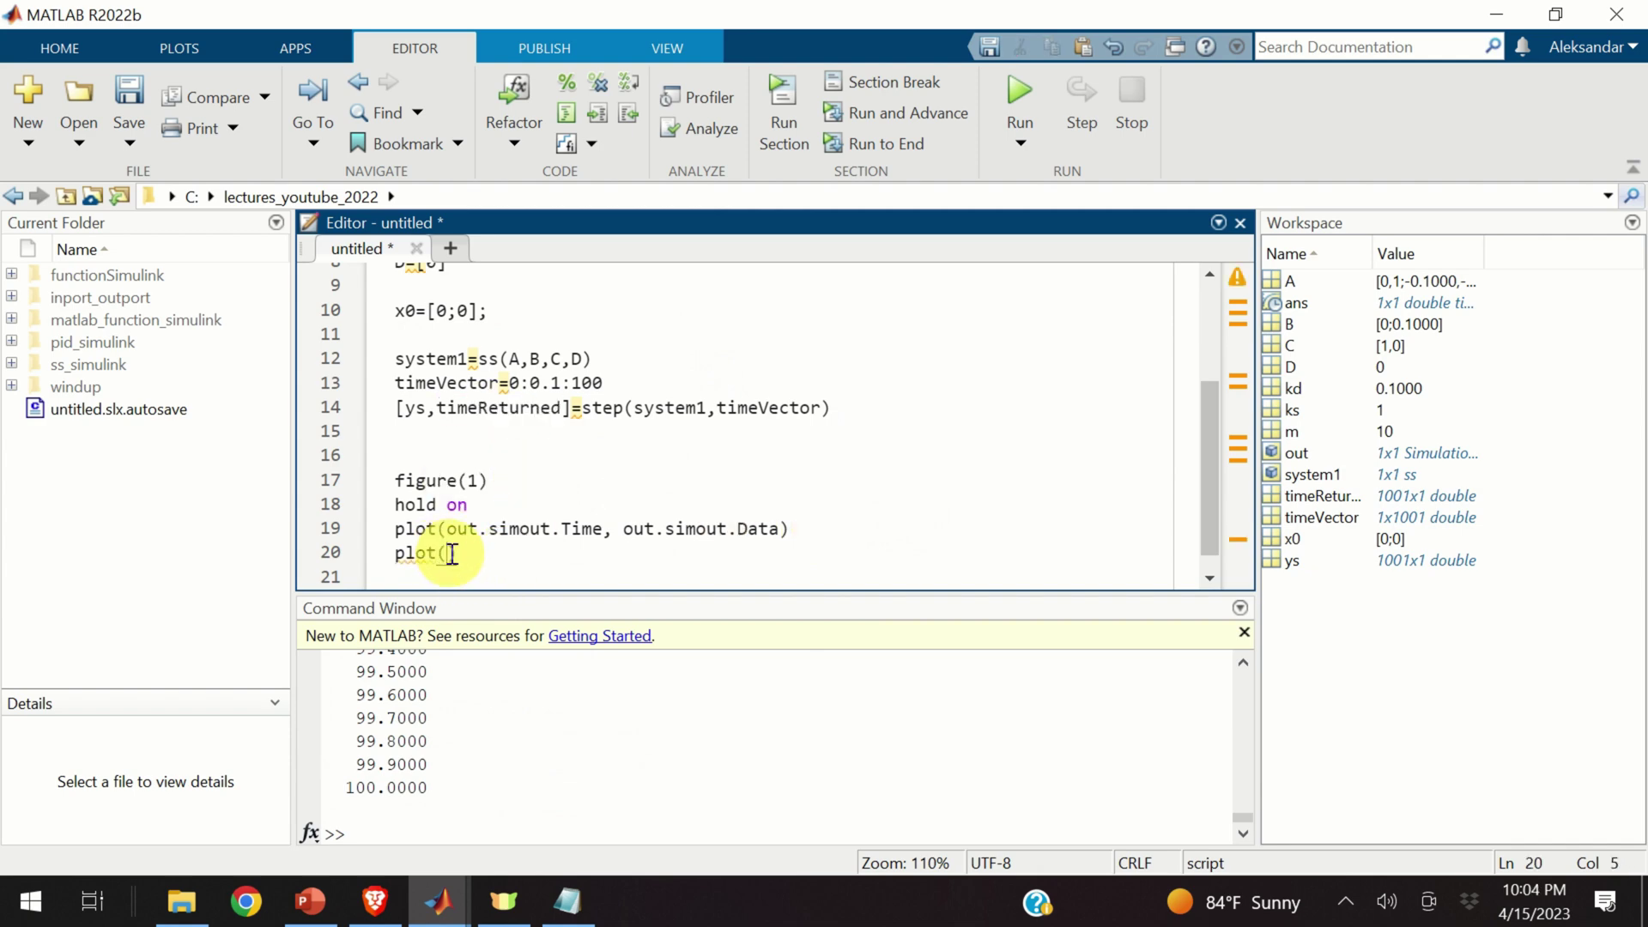
pyautogui.hotkey('ctrl', 'v')
pyautogui.write(',ys')
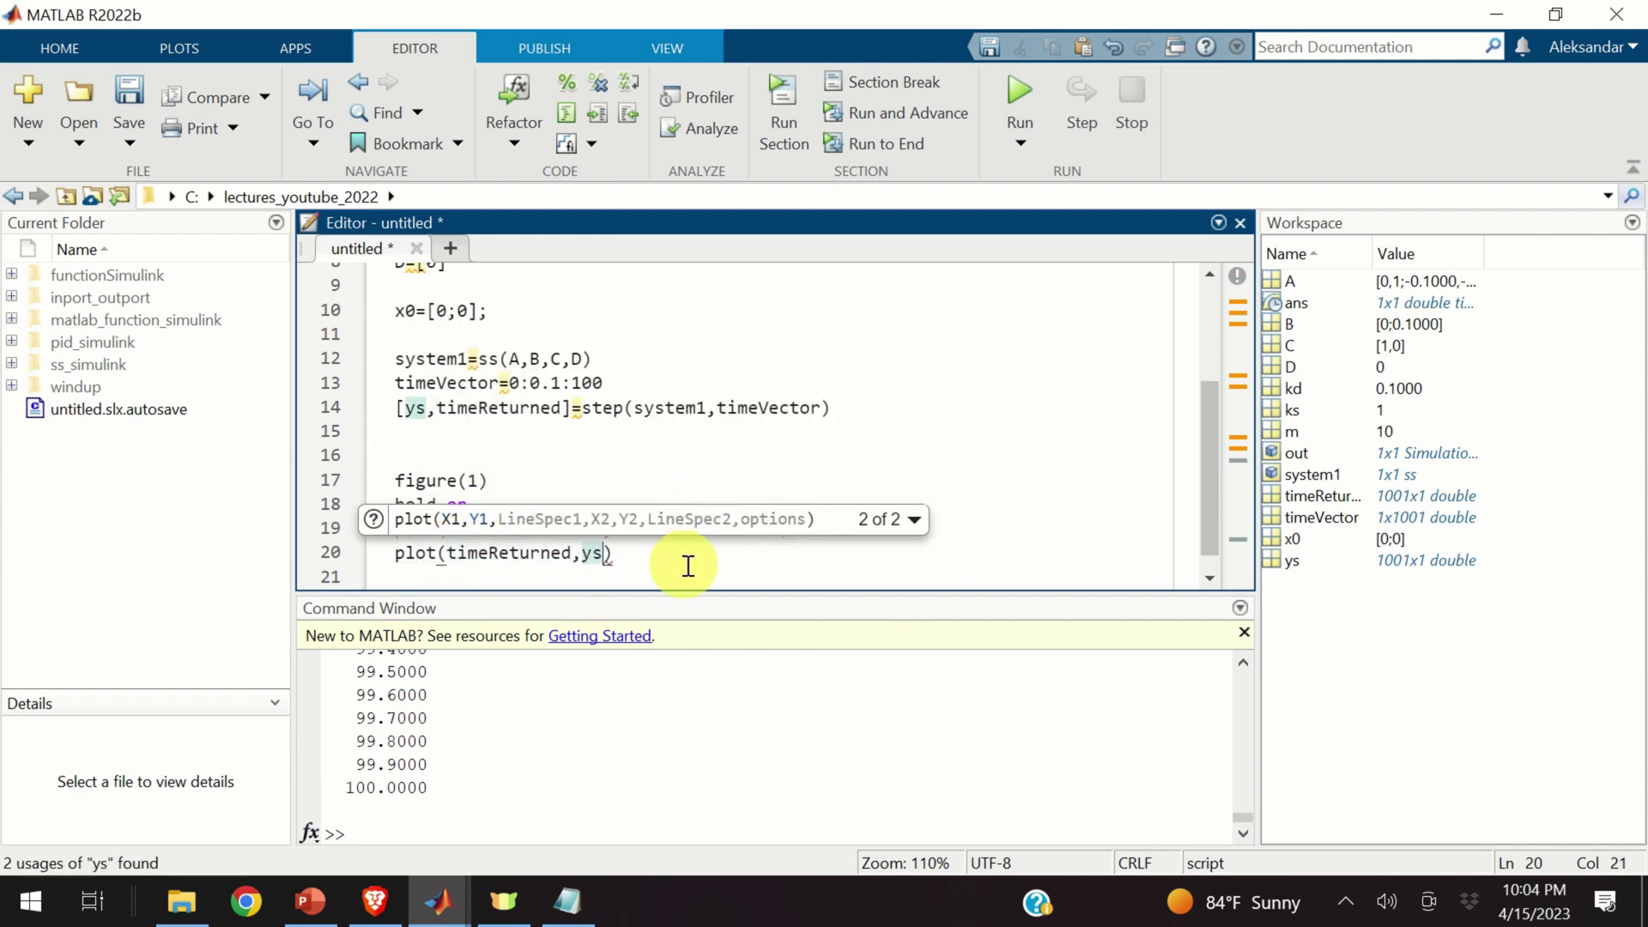
pyautogui.click(777, 532)
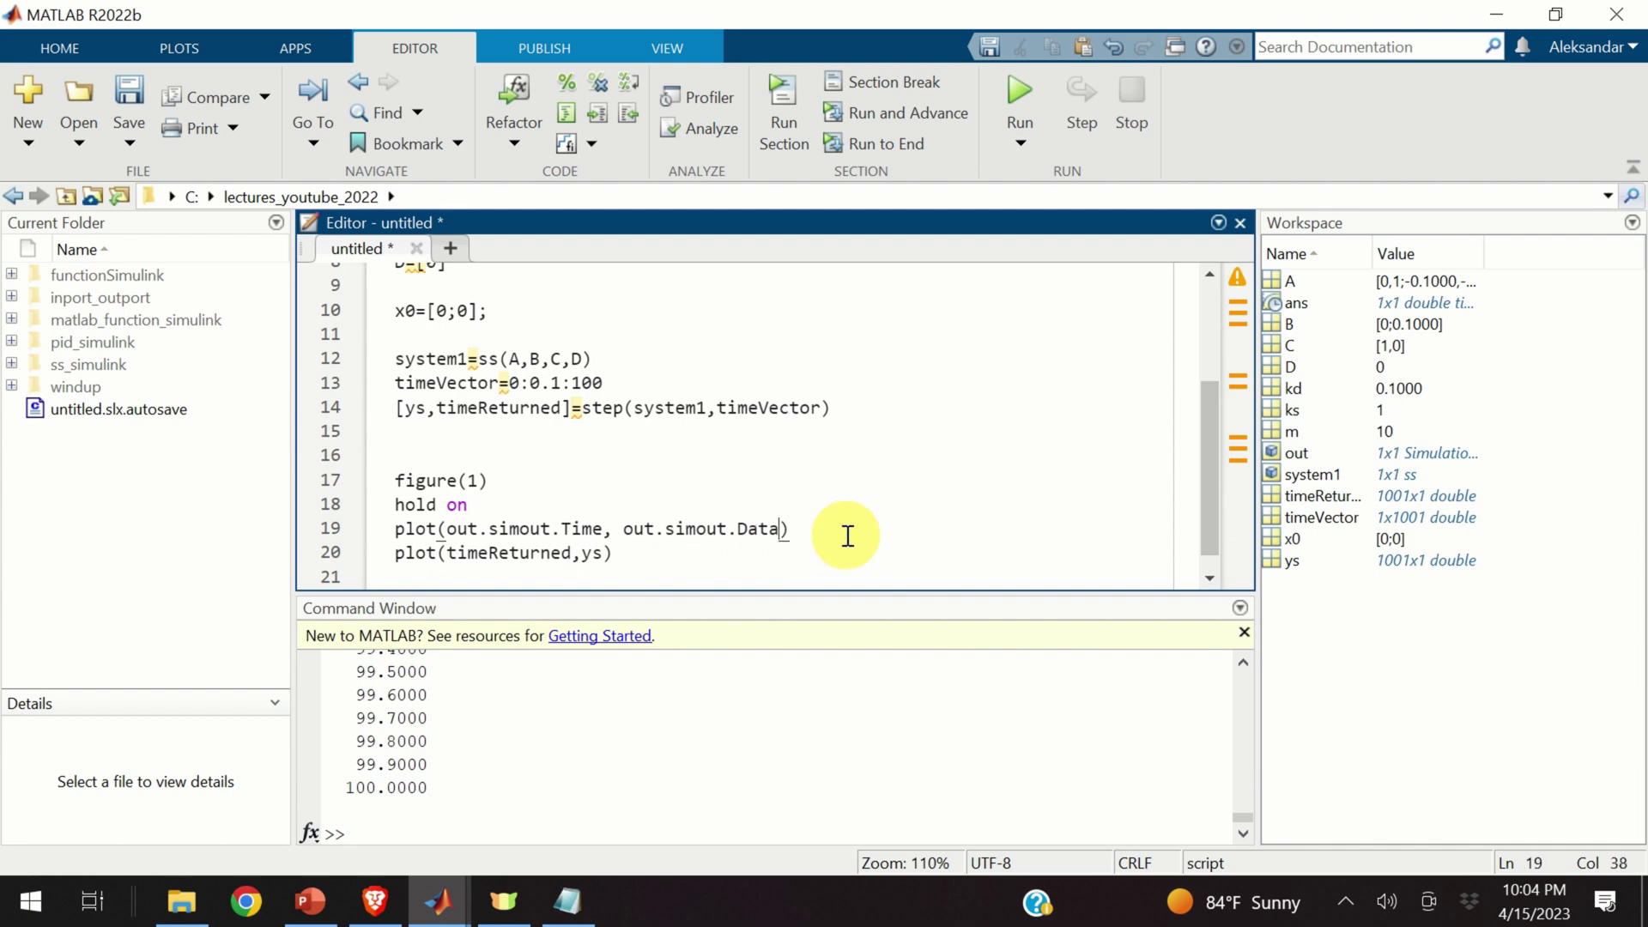
pyautogui.write(",''")
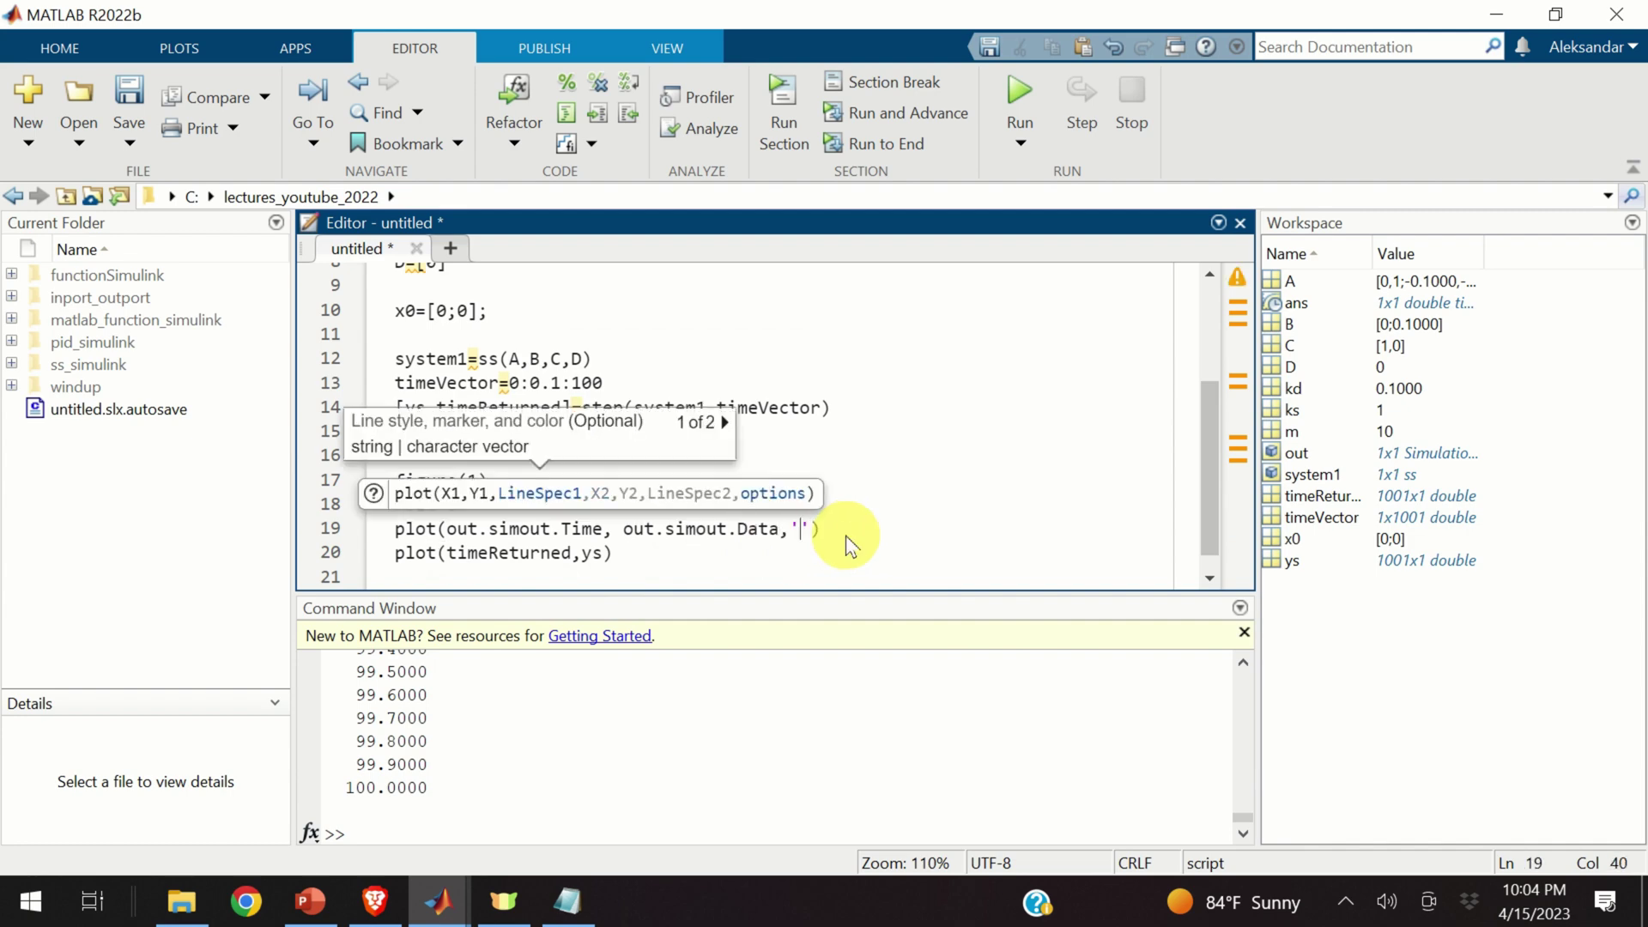
pyautogui.write('r')
pyautogui.press('Down')
pyautogui.press('Left')
pyautogui.write(",'")
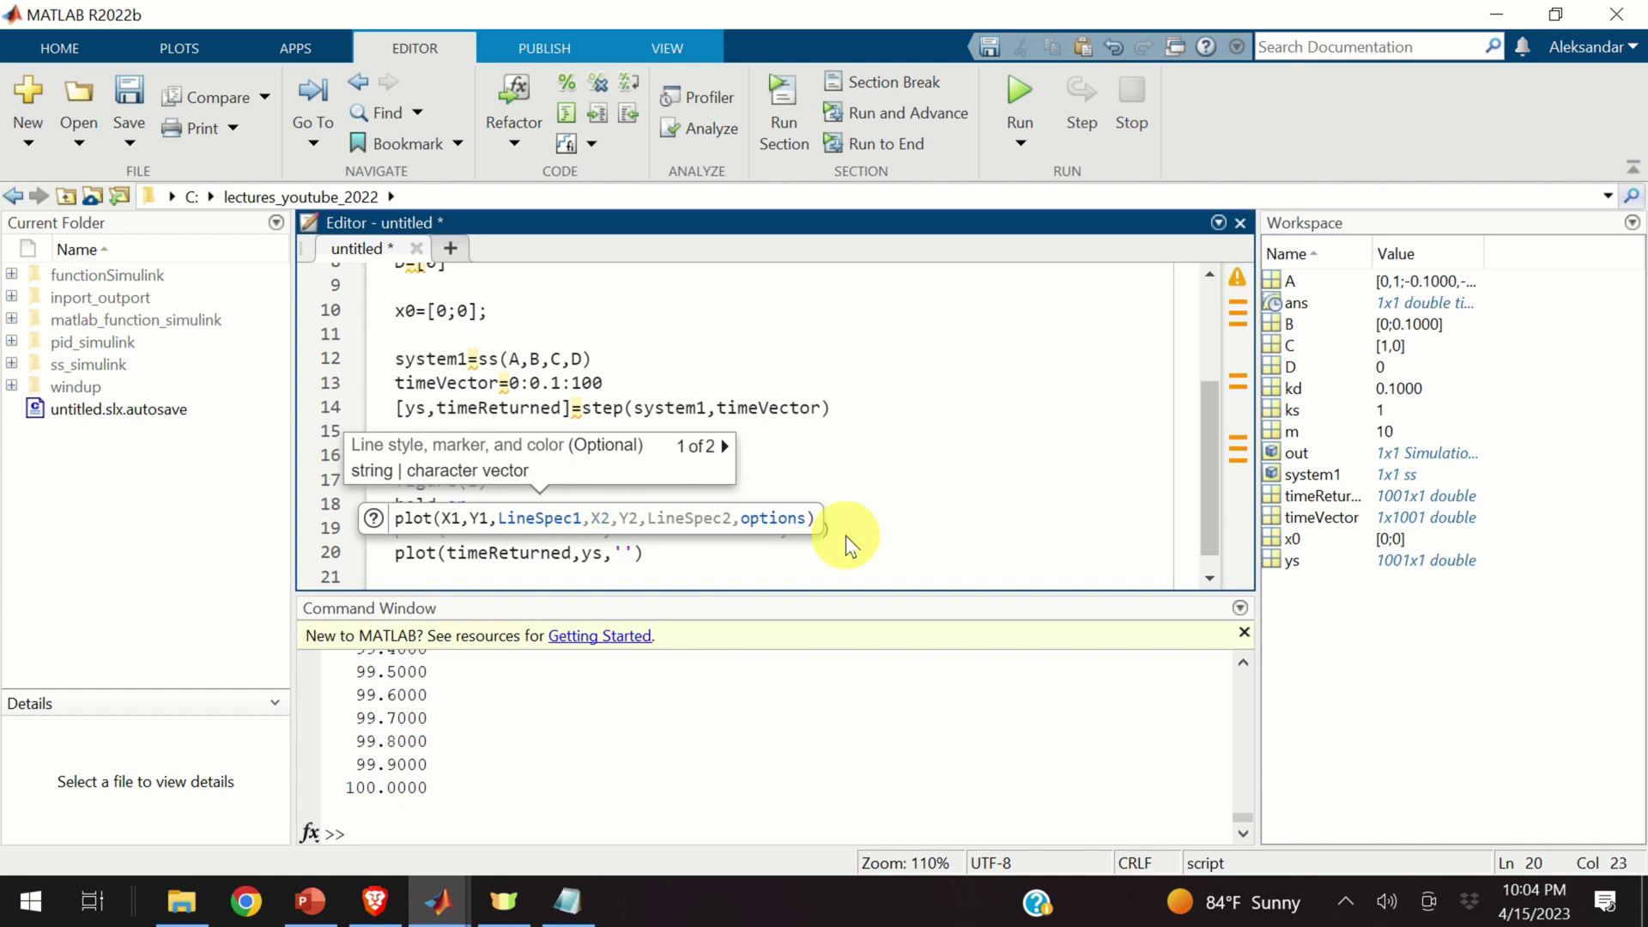
pyautogui.write('b')
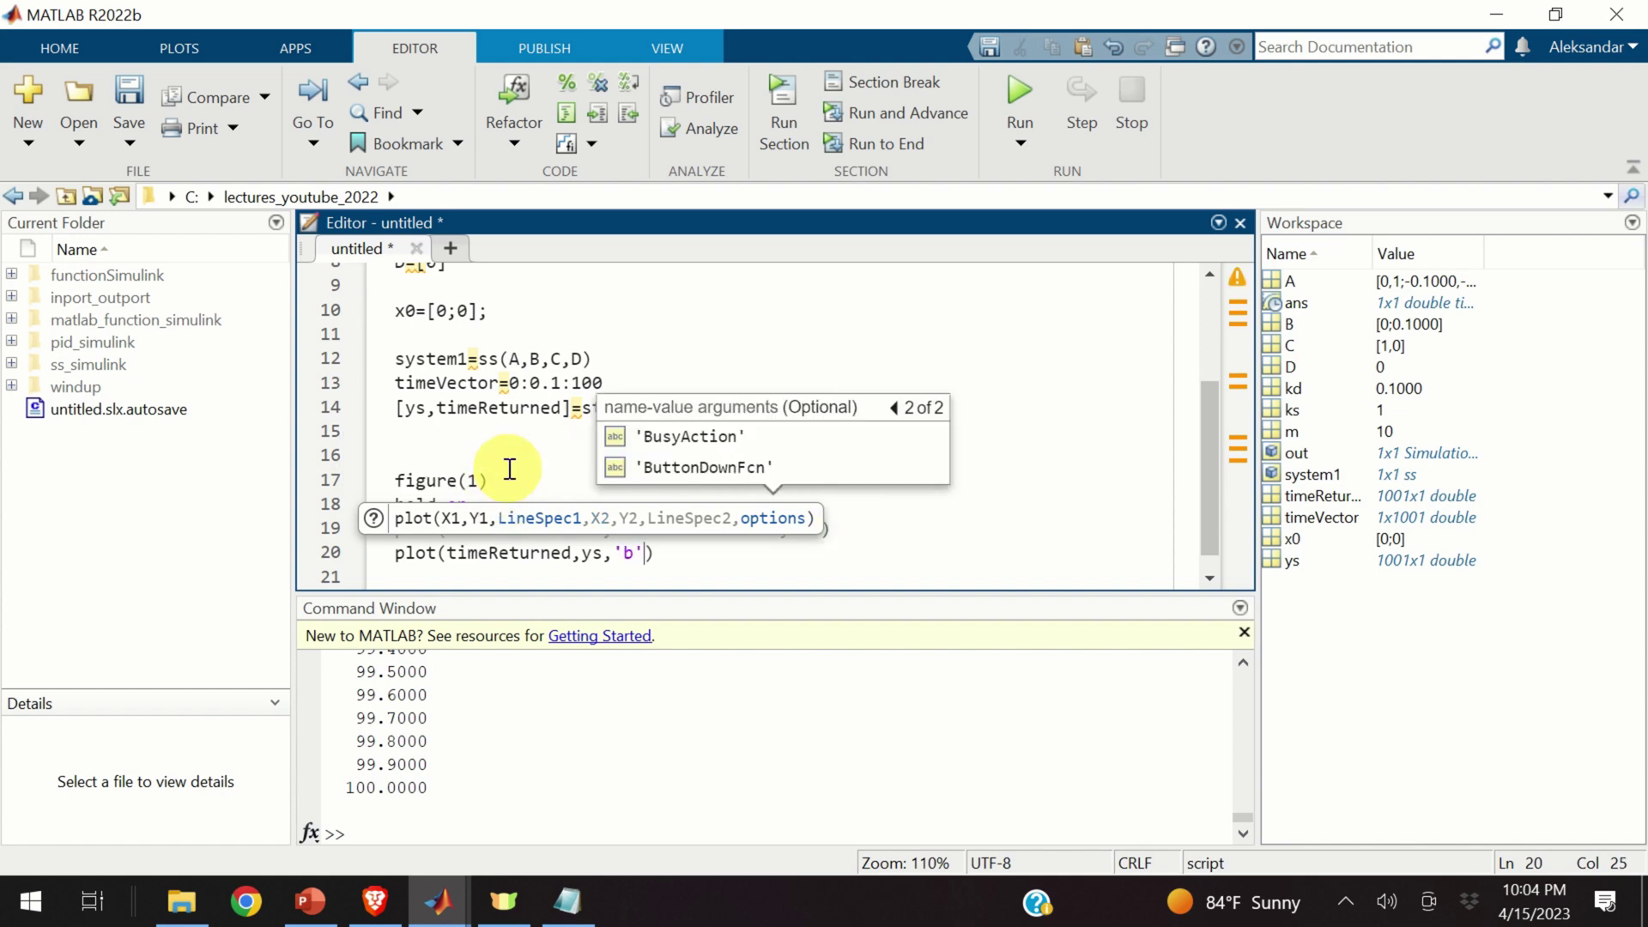
pyautogui.moveTo(395, 455); pyautogui.dragTo(669, 552)
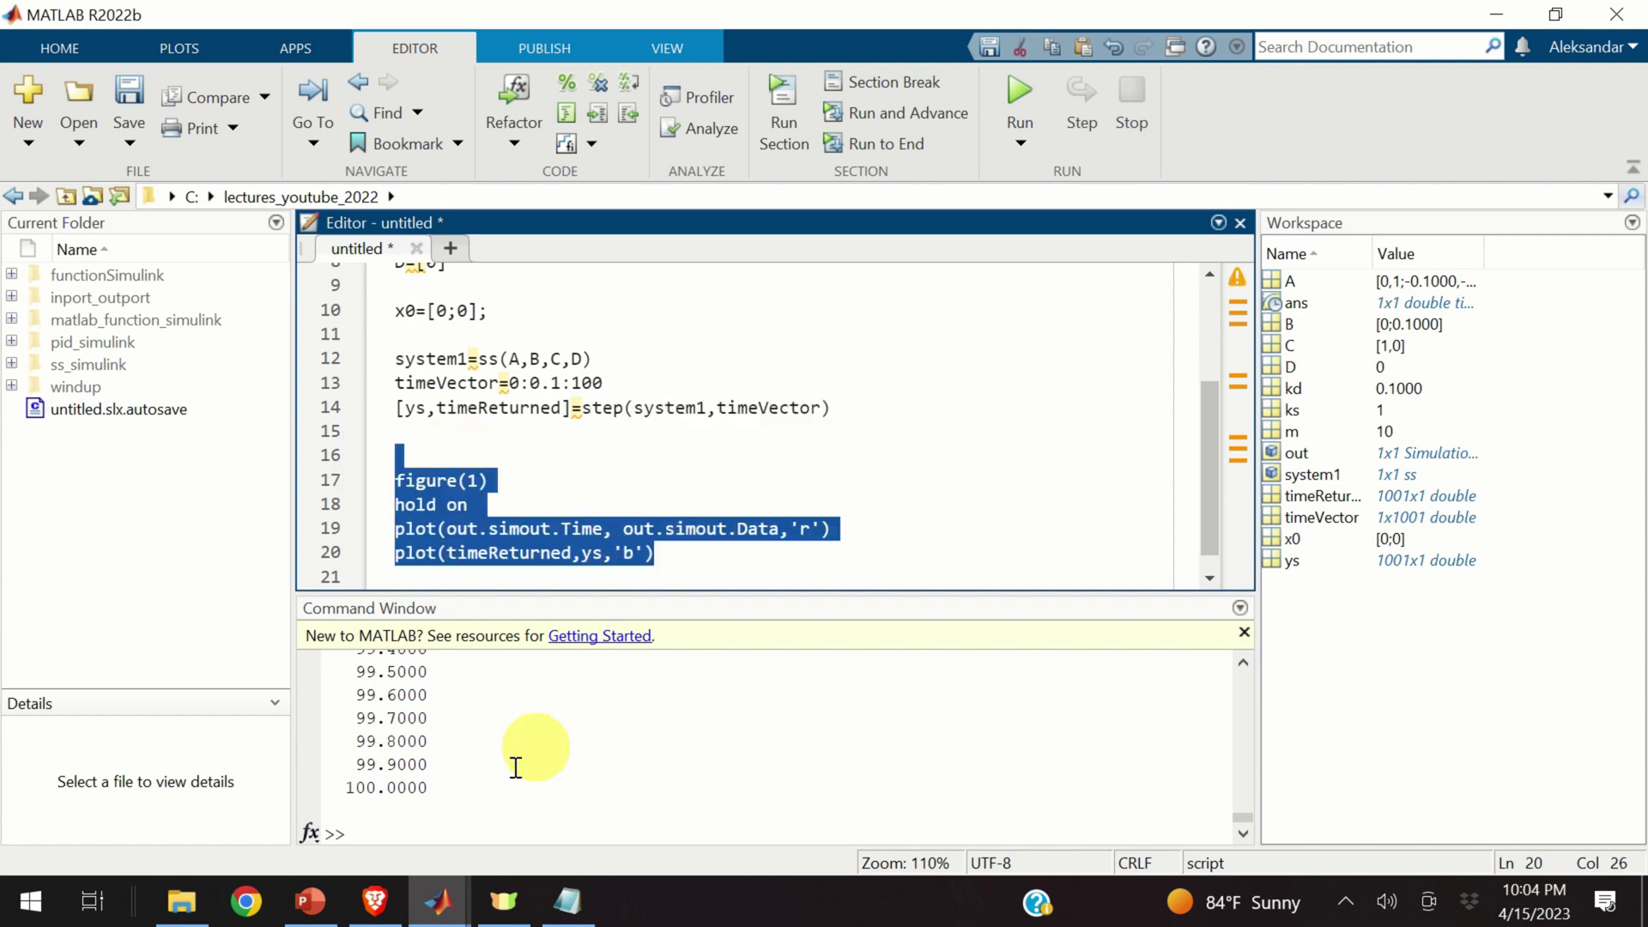
# - Close the old Figure 1, then evaluate lines 17–20 to overlay red Simulink and blue step curves
pyautogui.click(439, 899)
pyautogui.click(899, 717)
pyautogui.moveTo(682, 556); pyautogui.dragTo(396, 480)
pyautogui.rightClick(480, 485)
pyautogui.click(740, 429)
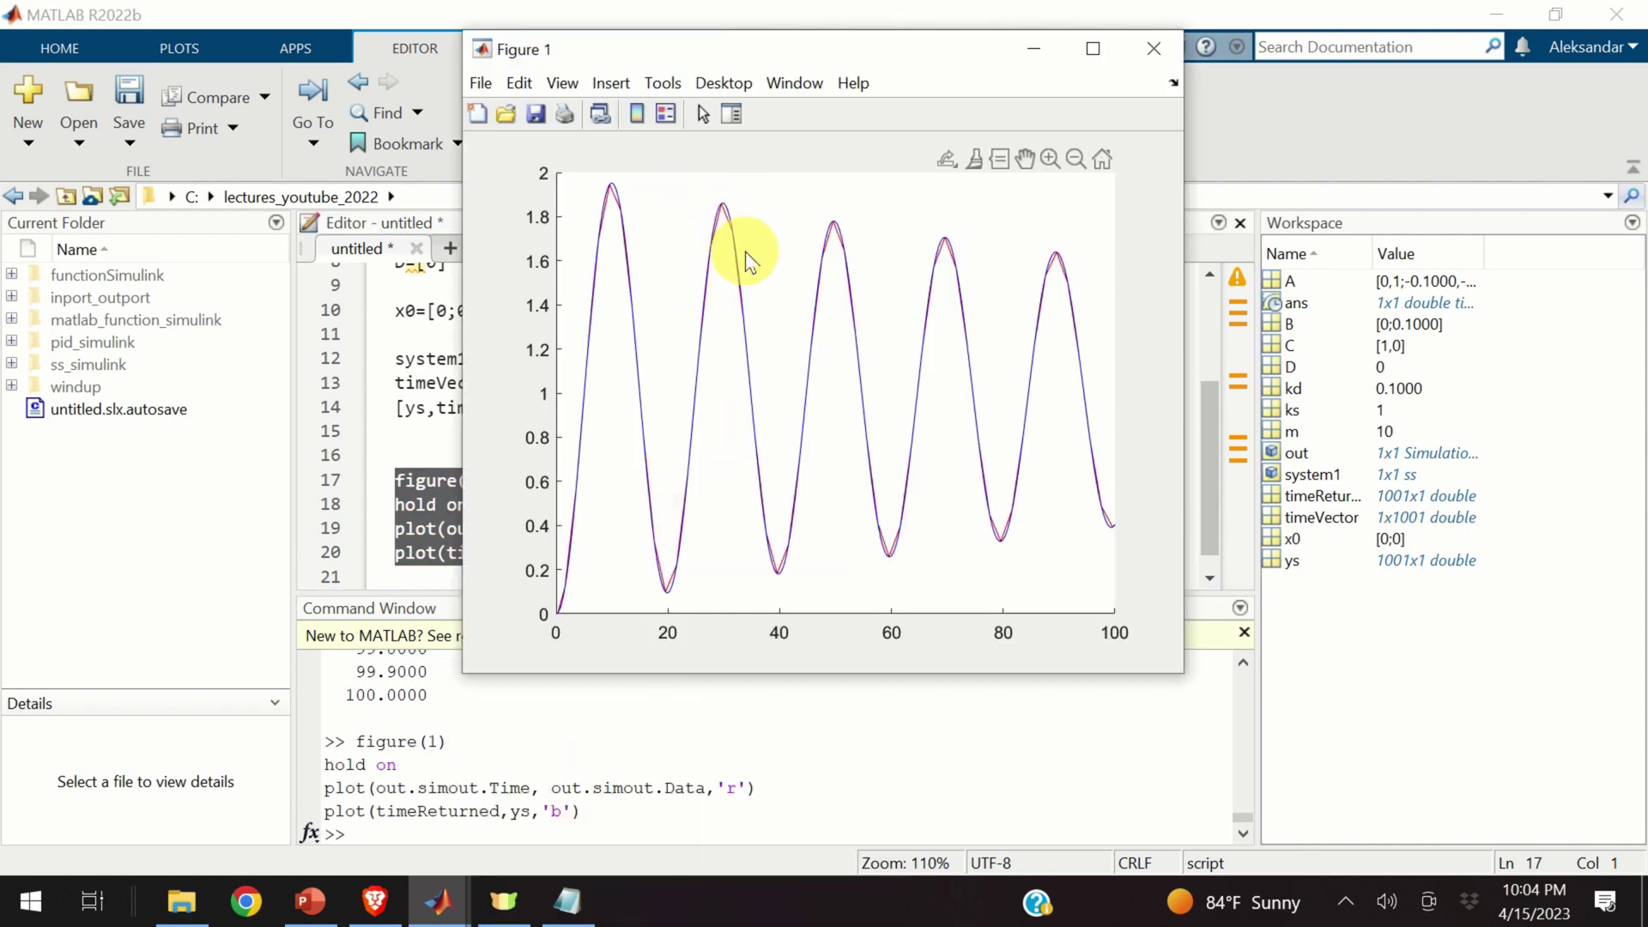
pyautogui.scroll(3, 720, 230)
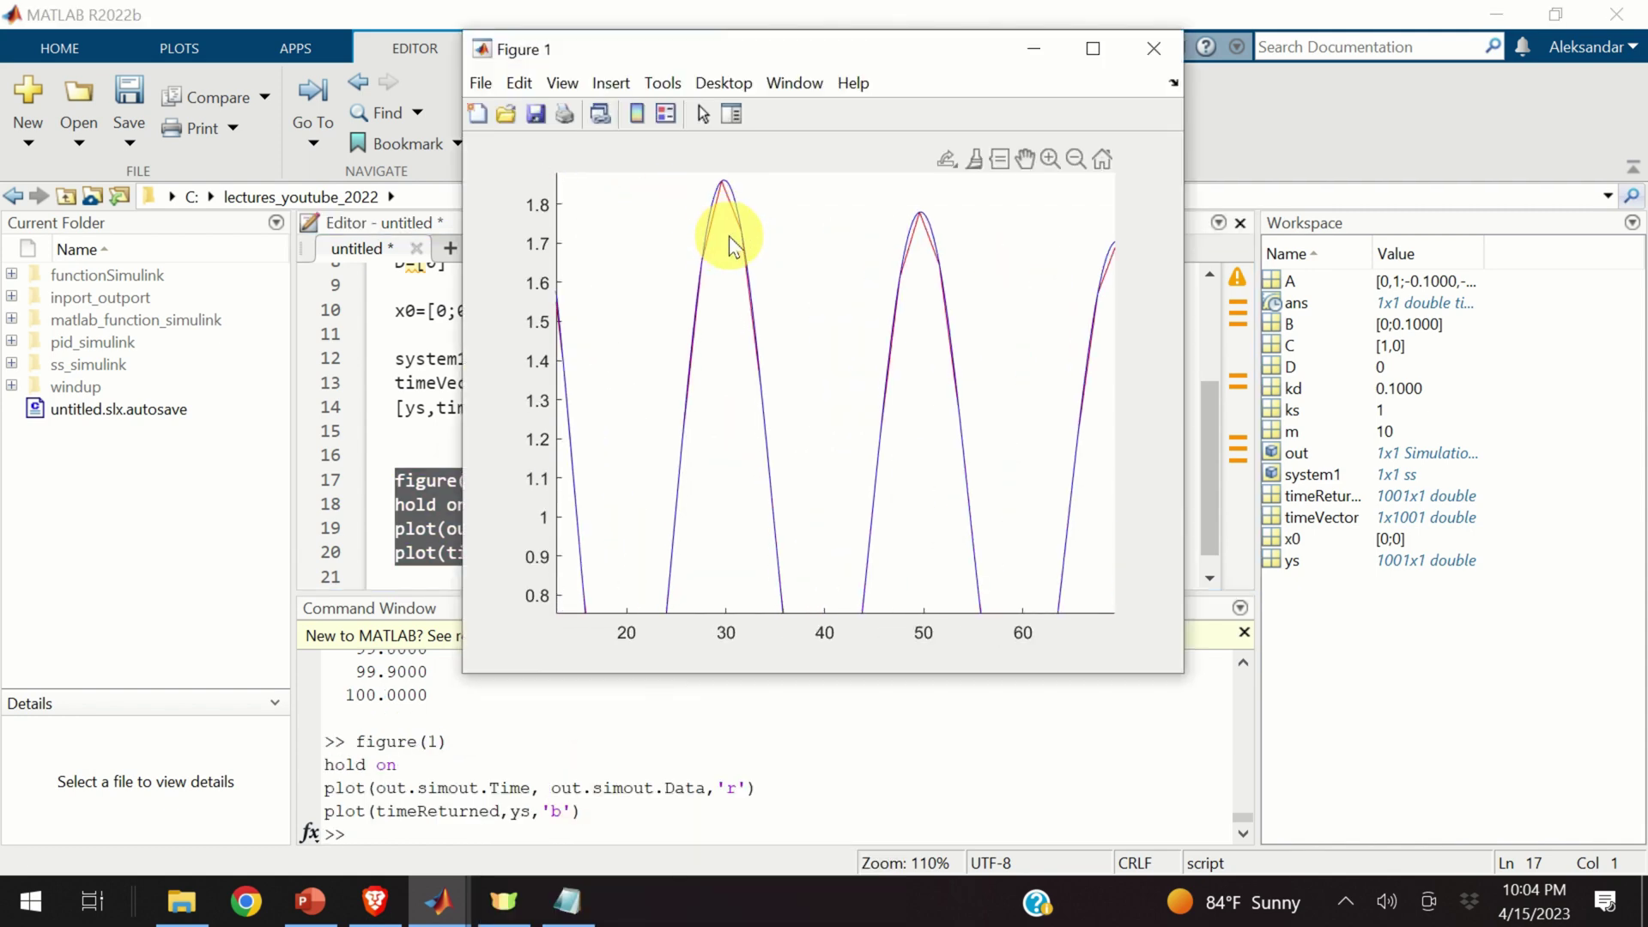
pyautogui.scroll(-3, 725, 249)
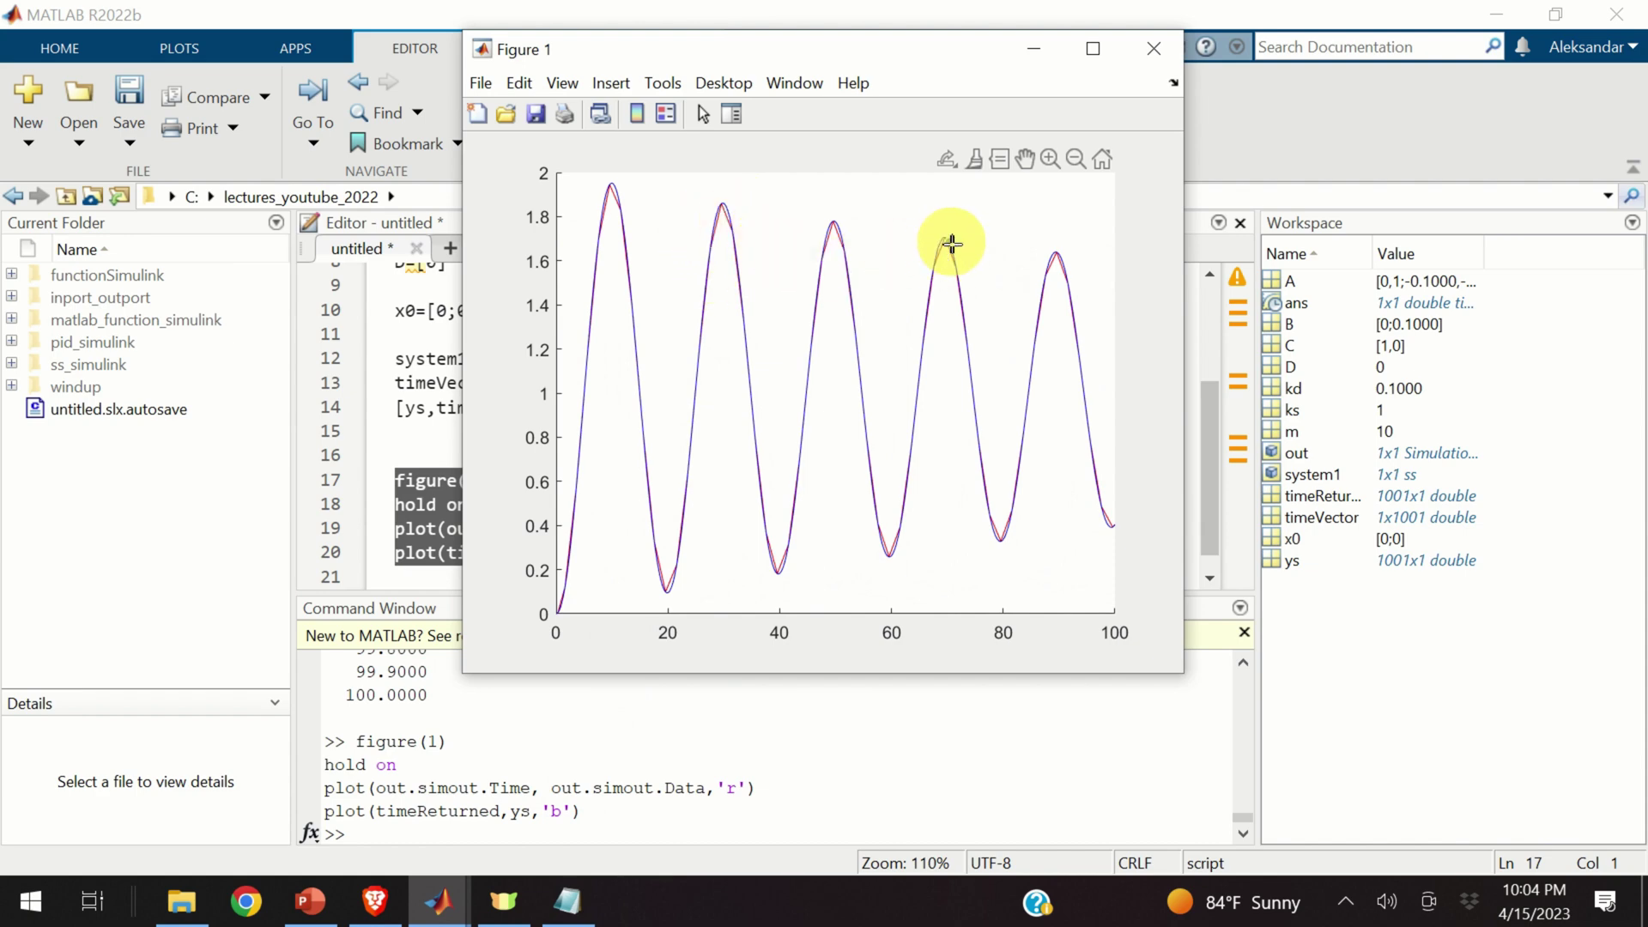
pyautogui.scroll(4, 944, 245)
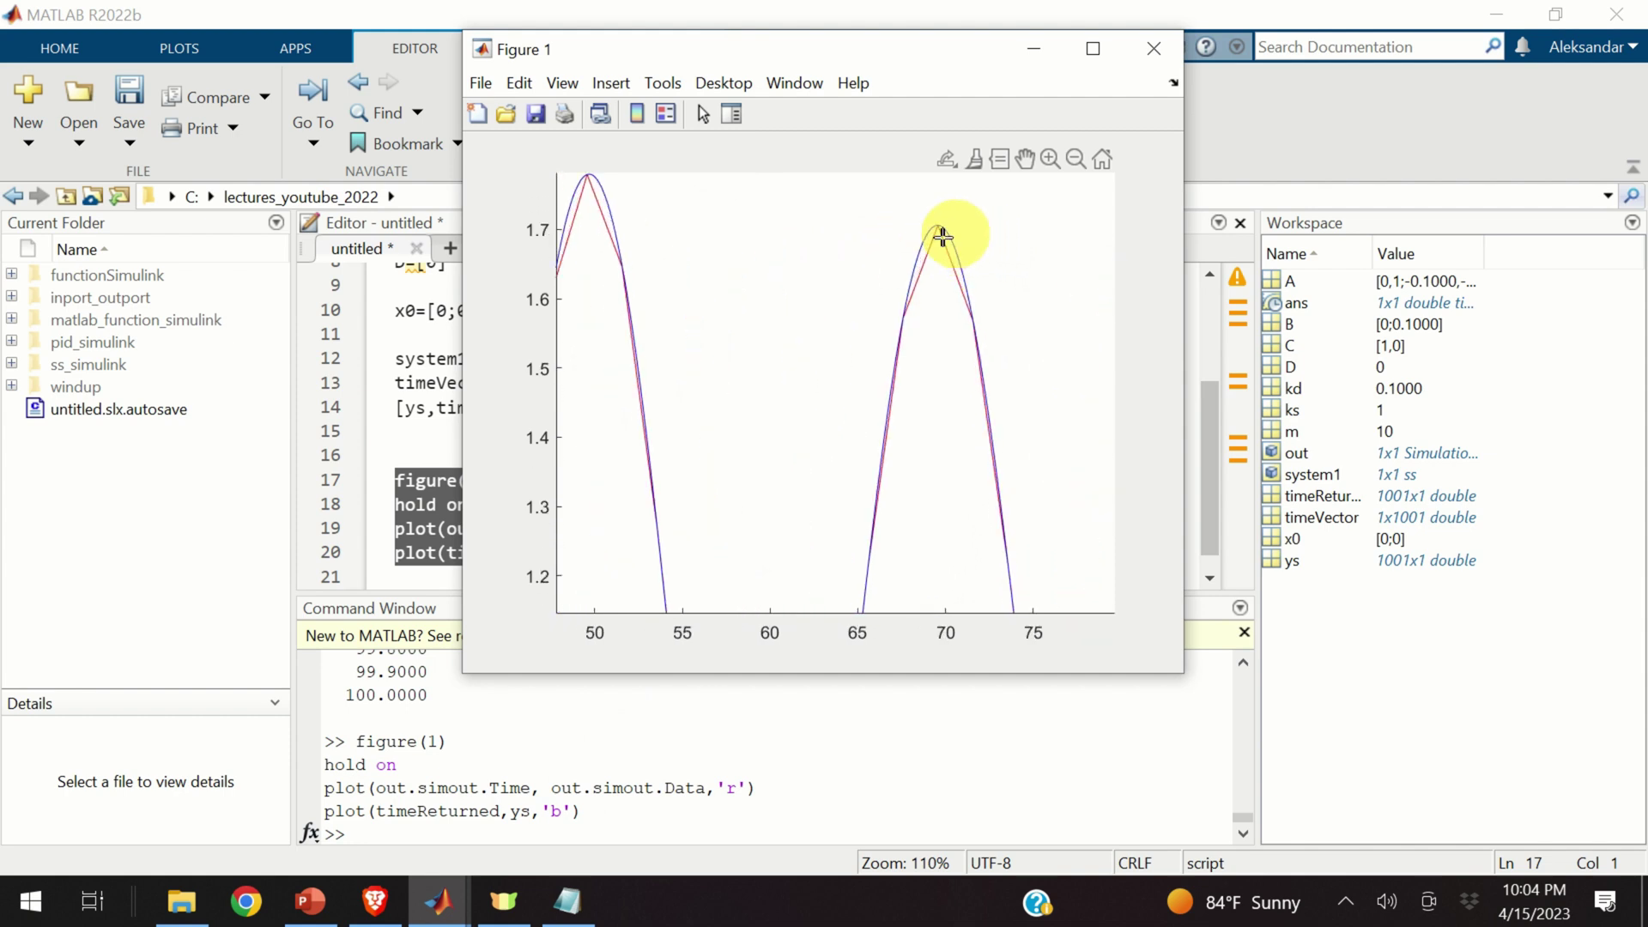
pyautogui.scroll(2, 938, 238)
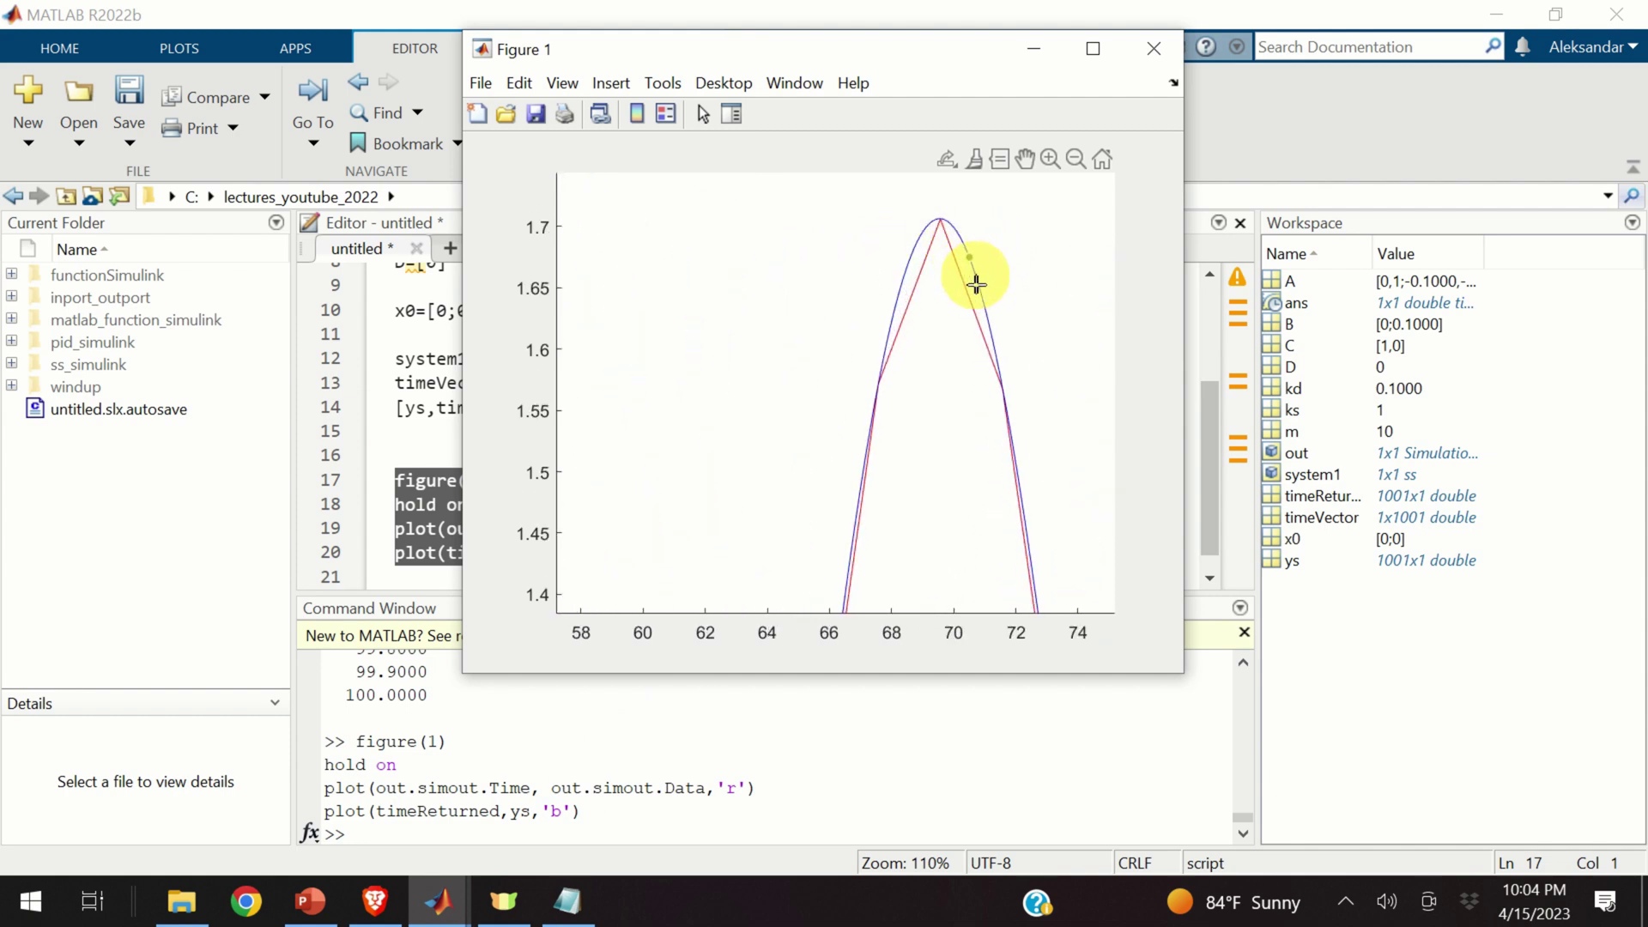